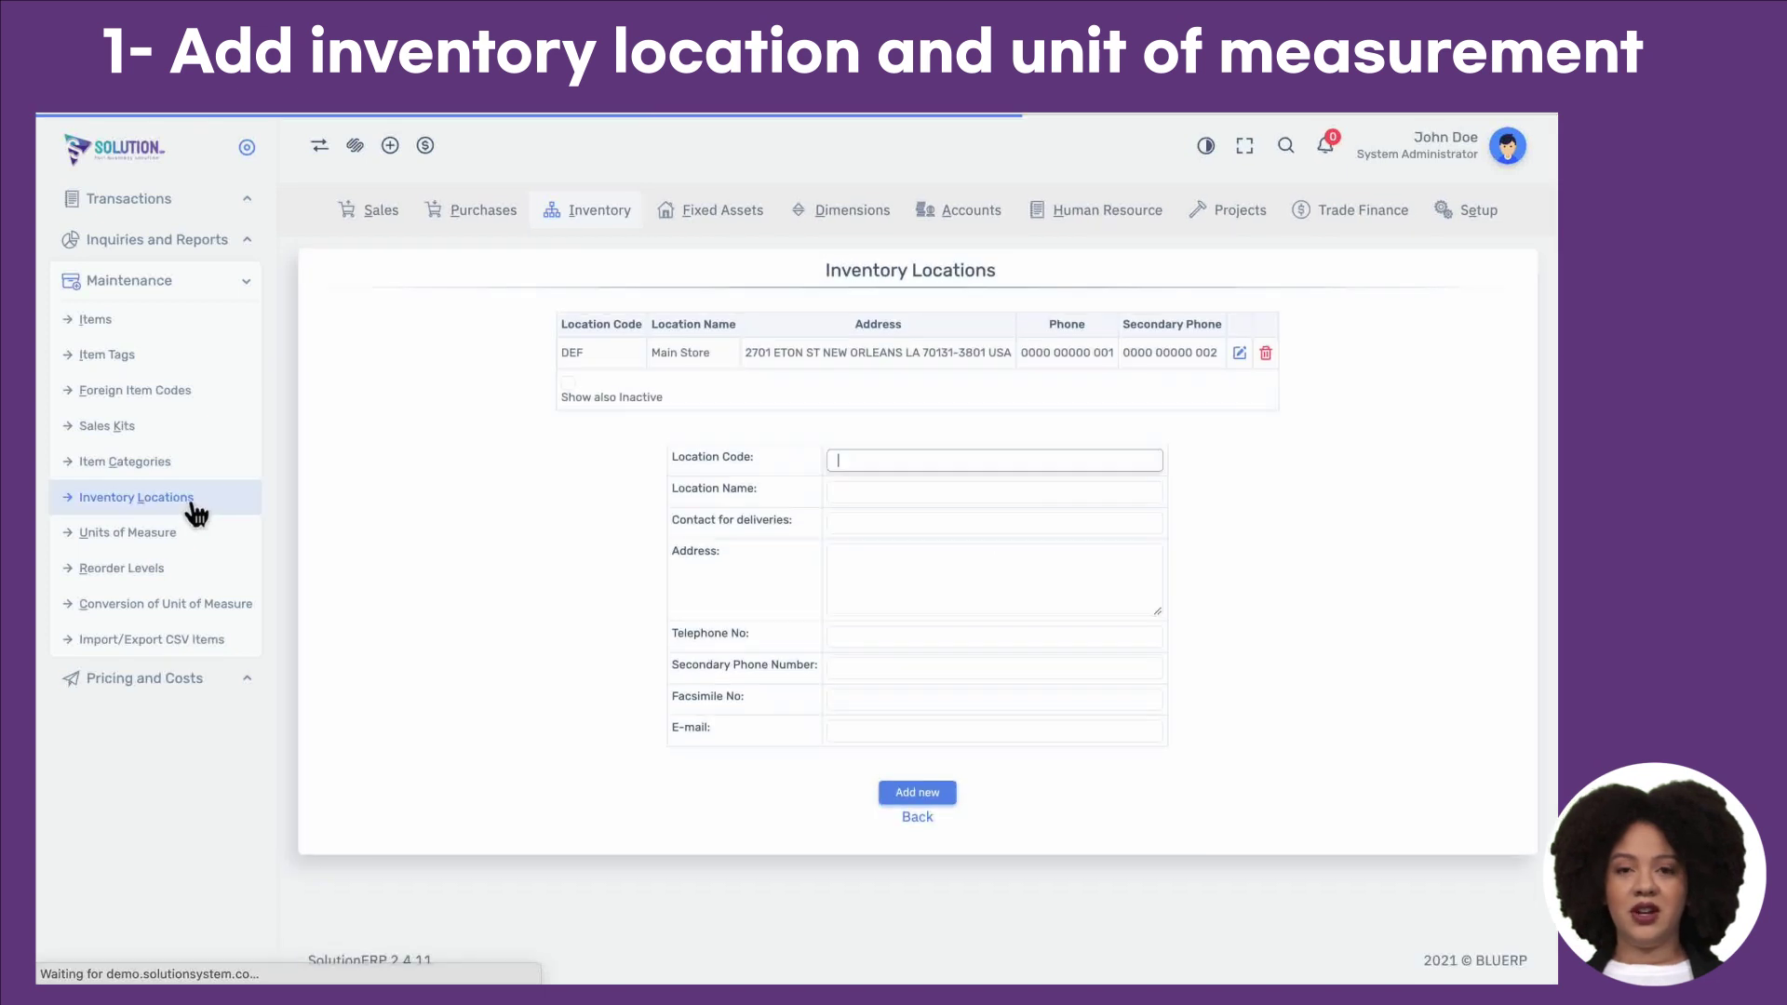
# Step: Add inventory location BRA named 'Branch Office', fill in its street address, and save it
pyautogui.click(826, 463)
pyautogui.write('BRA')
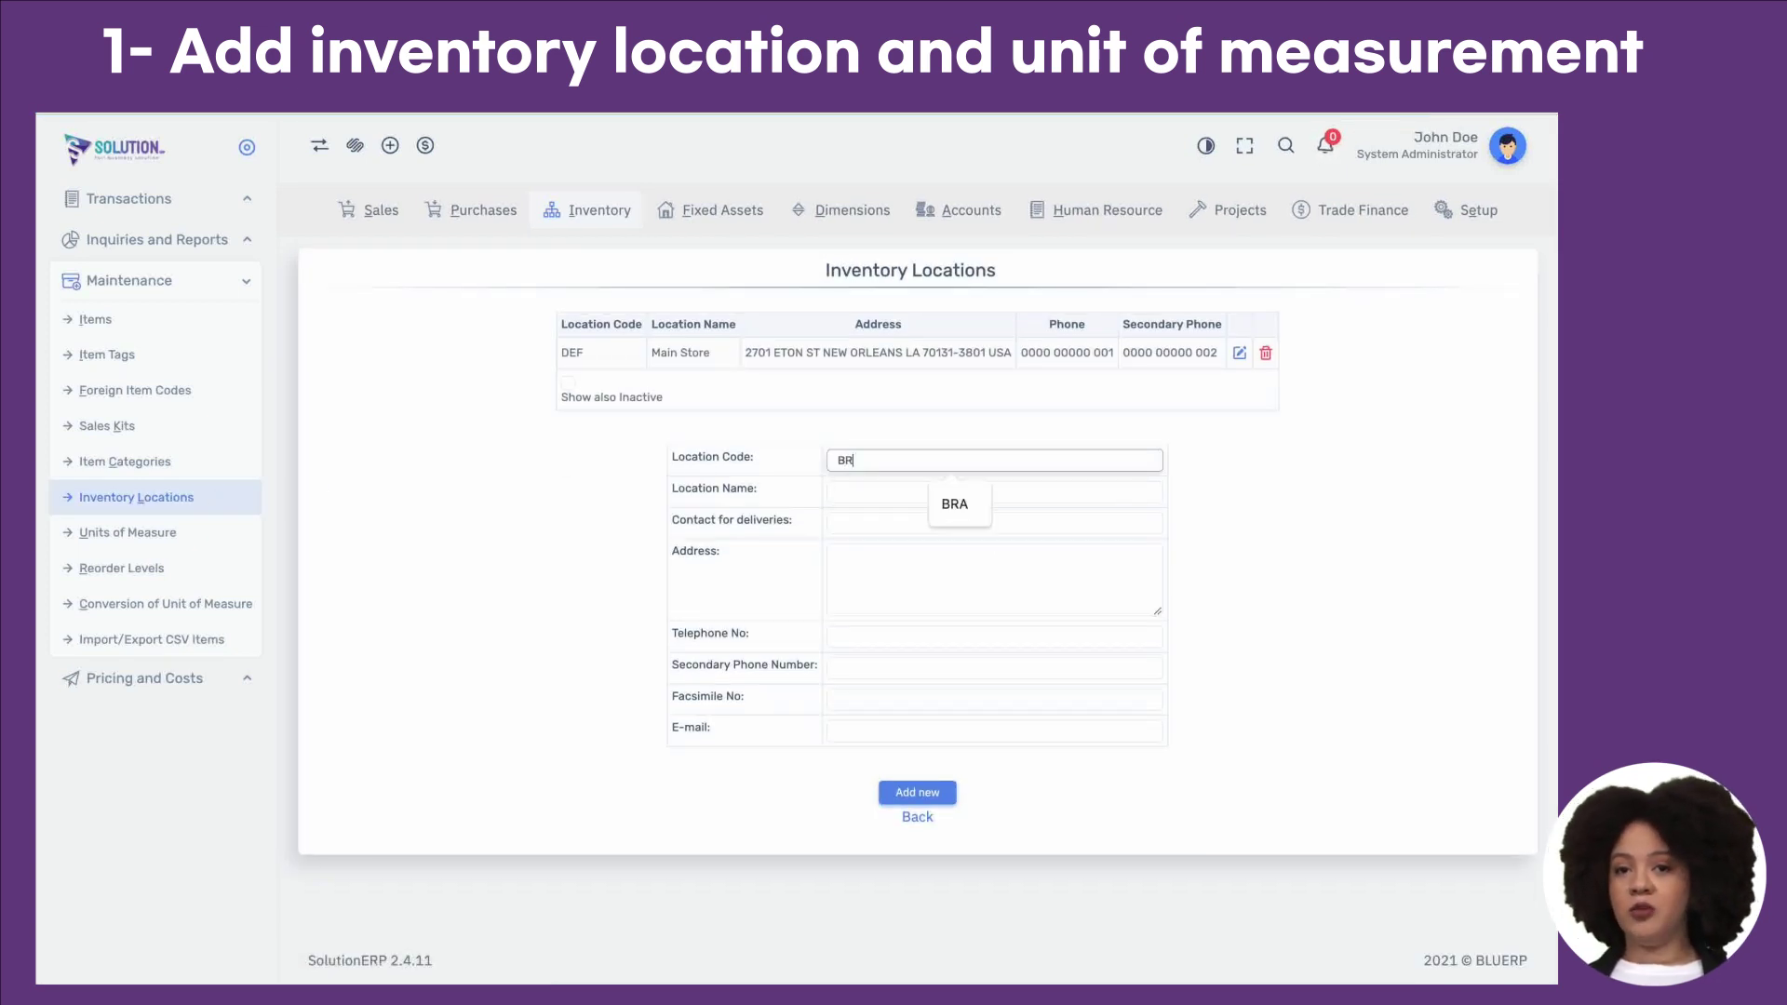
pyautogui.click(919, 490)
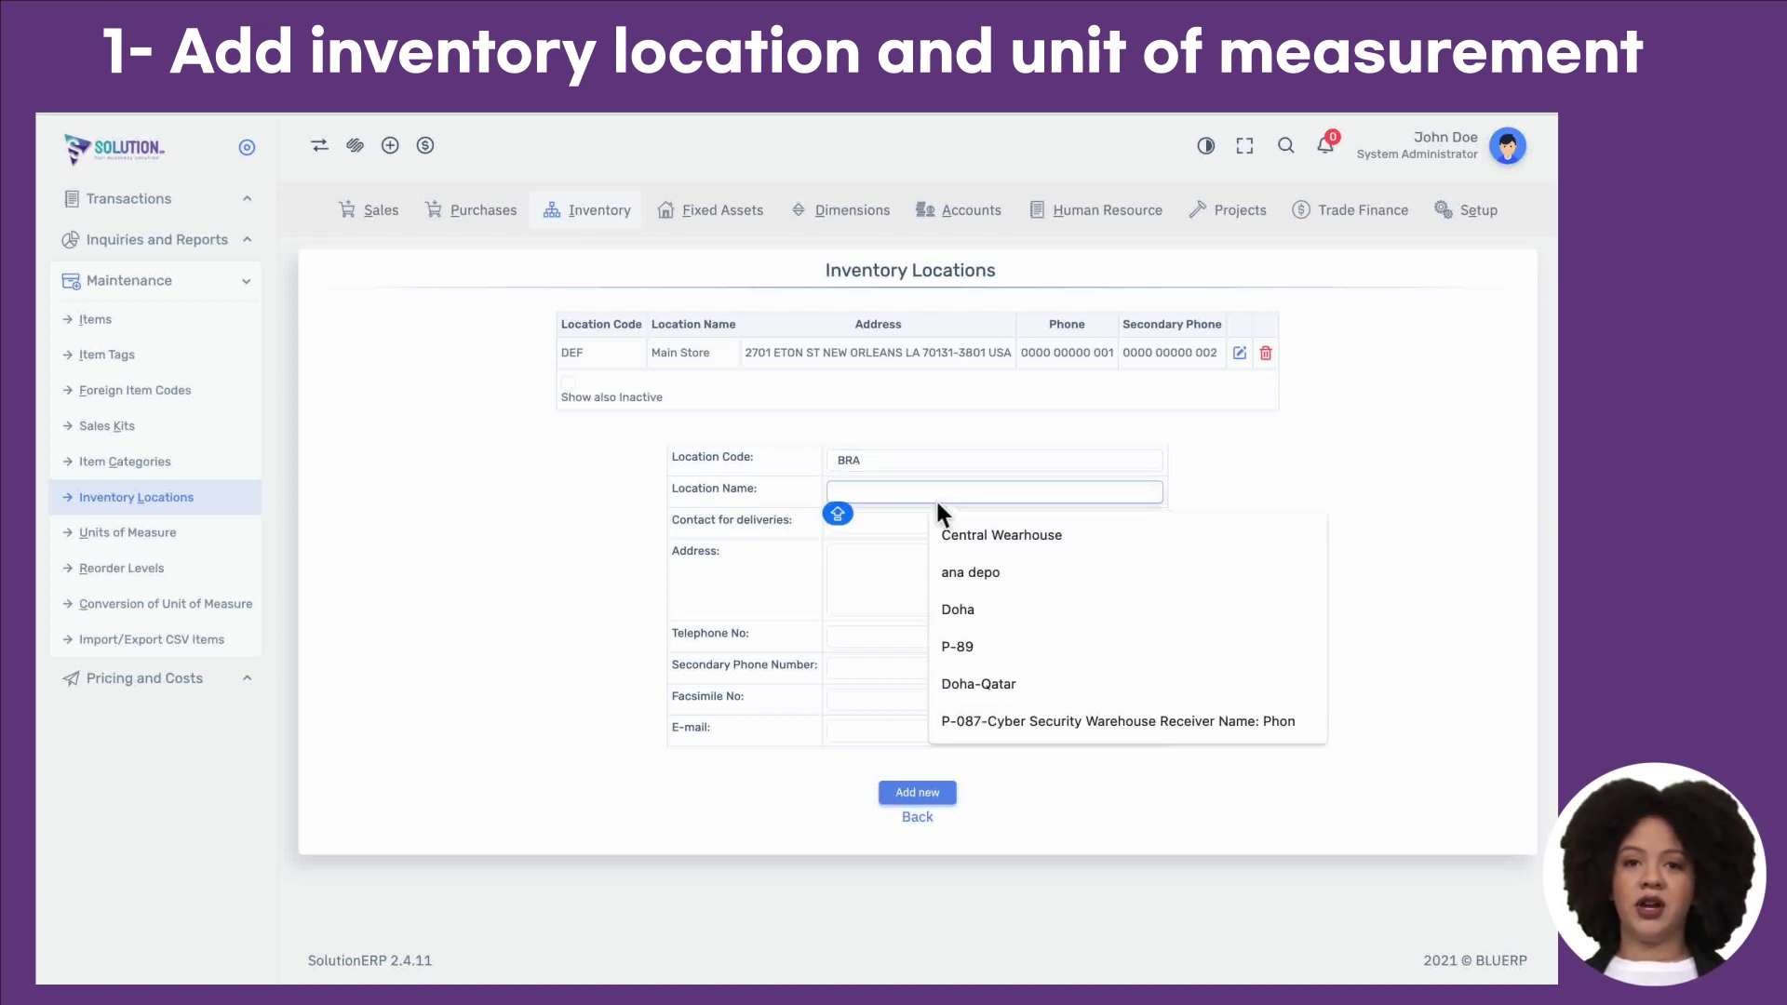
pyautogui.write('Branch Office')
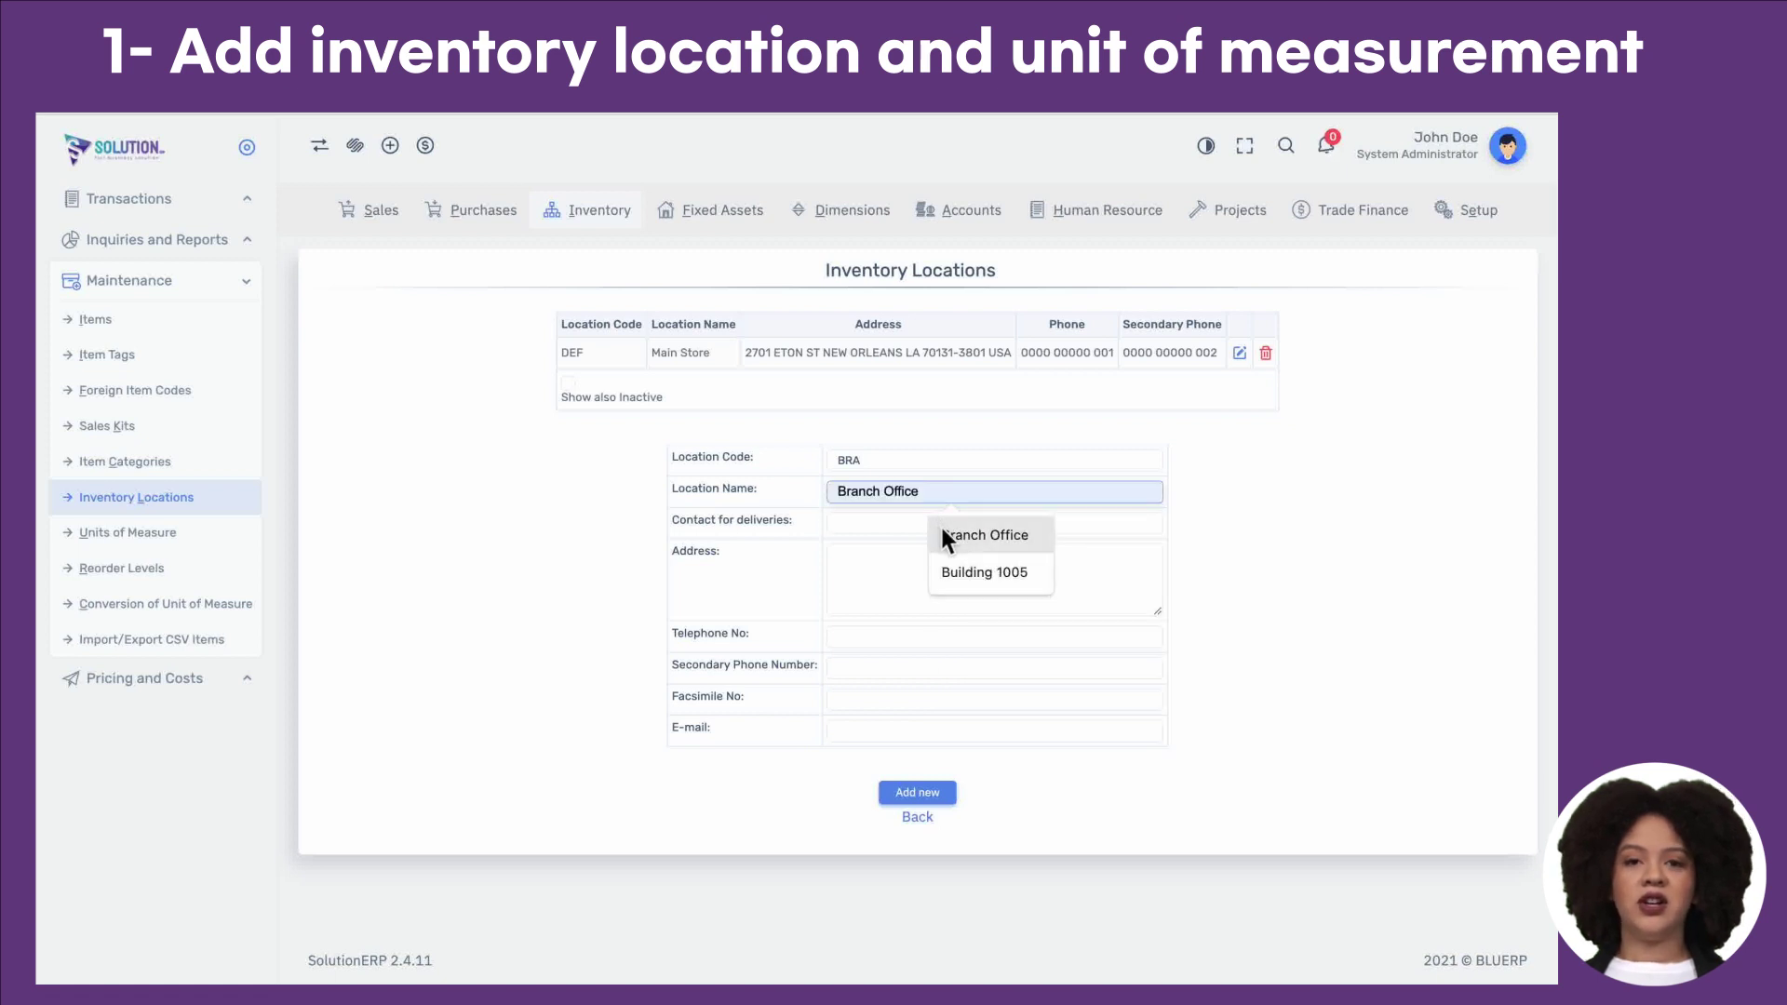
pyautogui.click(940, 532)
pyautogui.click(910, 573)
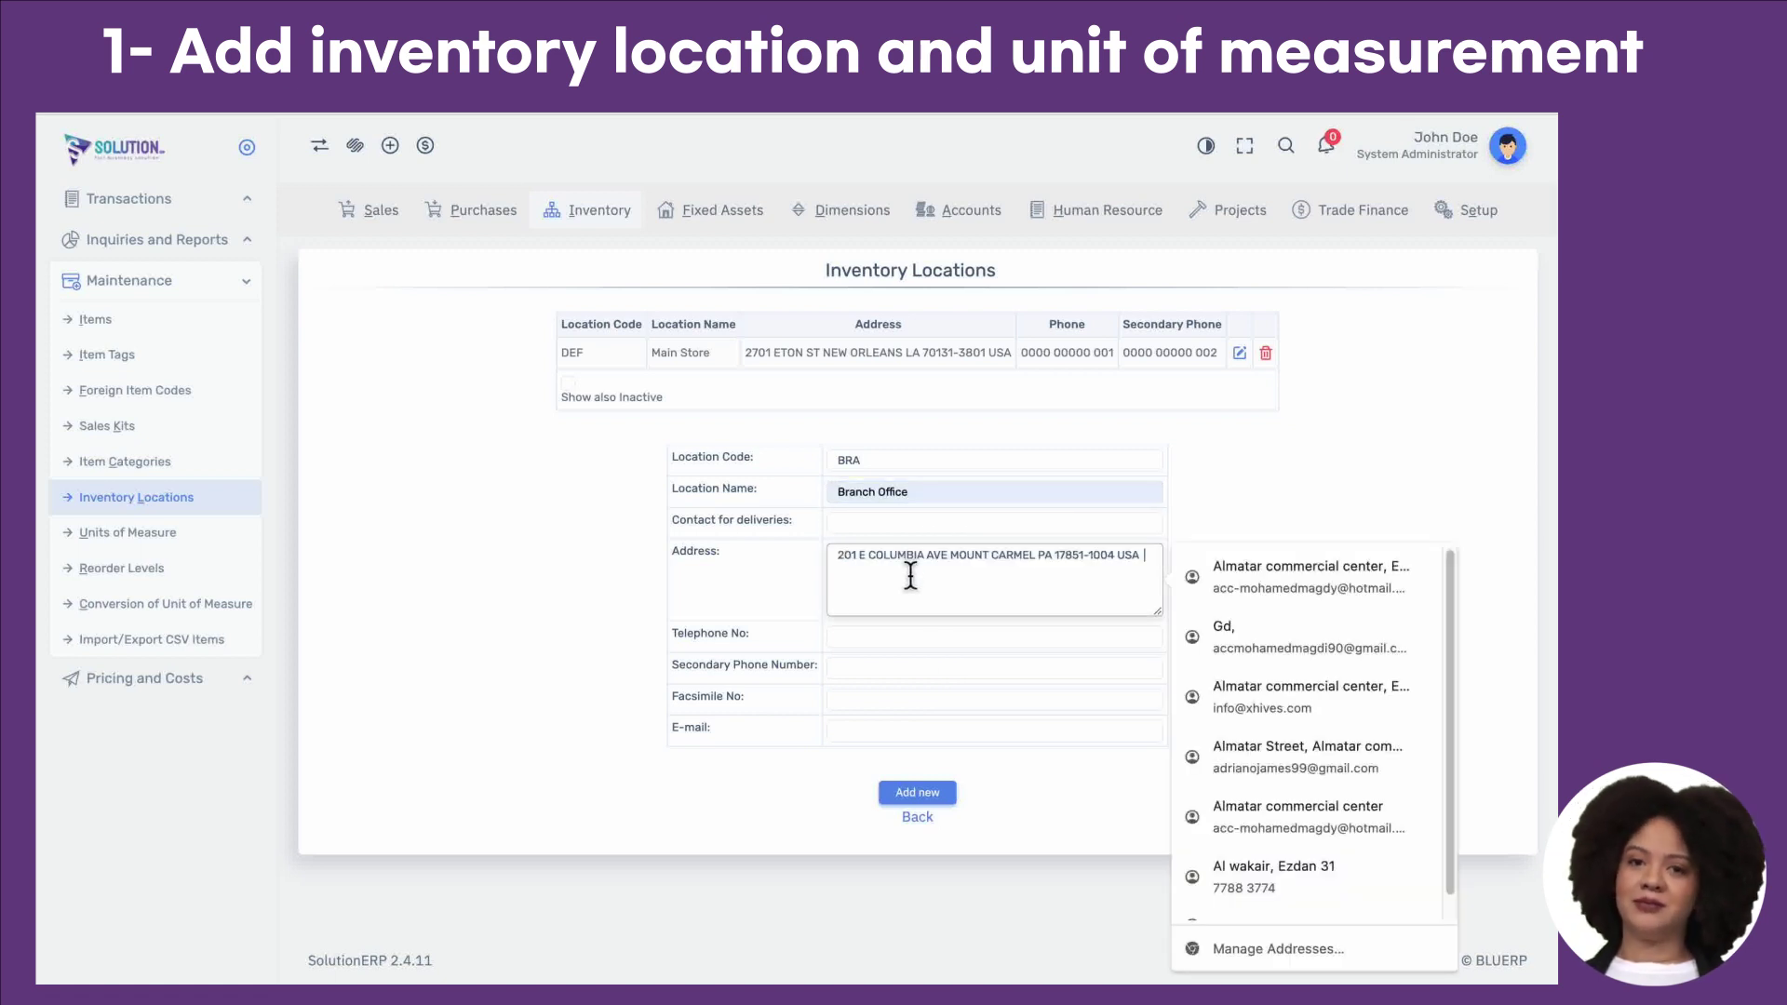
pyautogui.click(1048, 828)
pyautogui.click(940, 794)
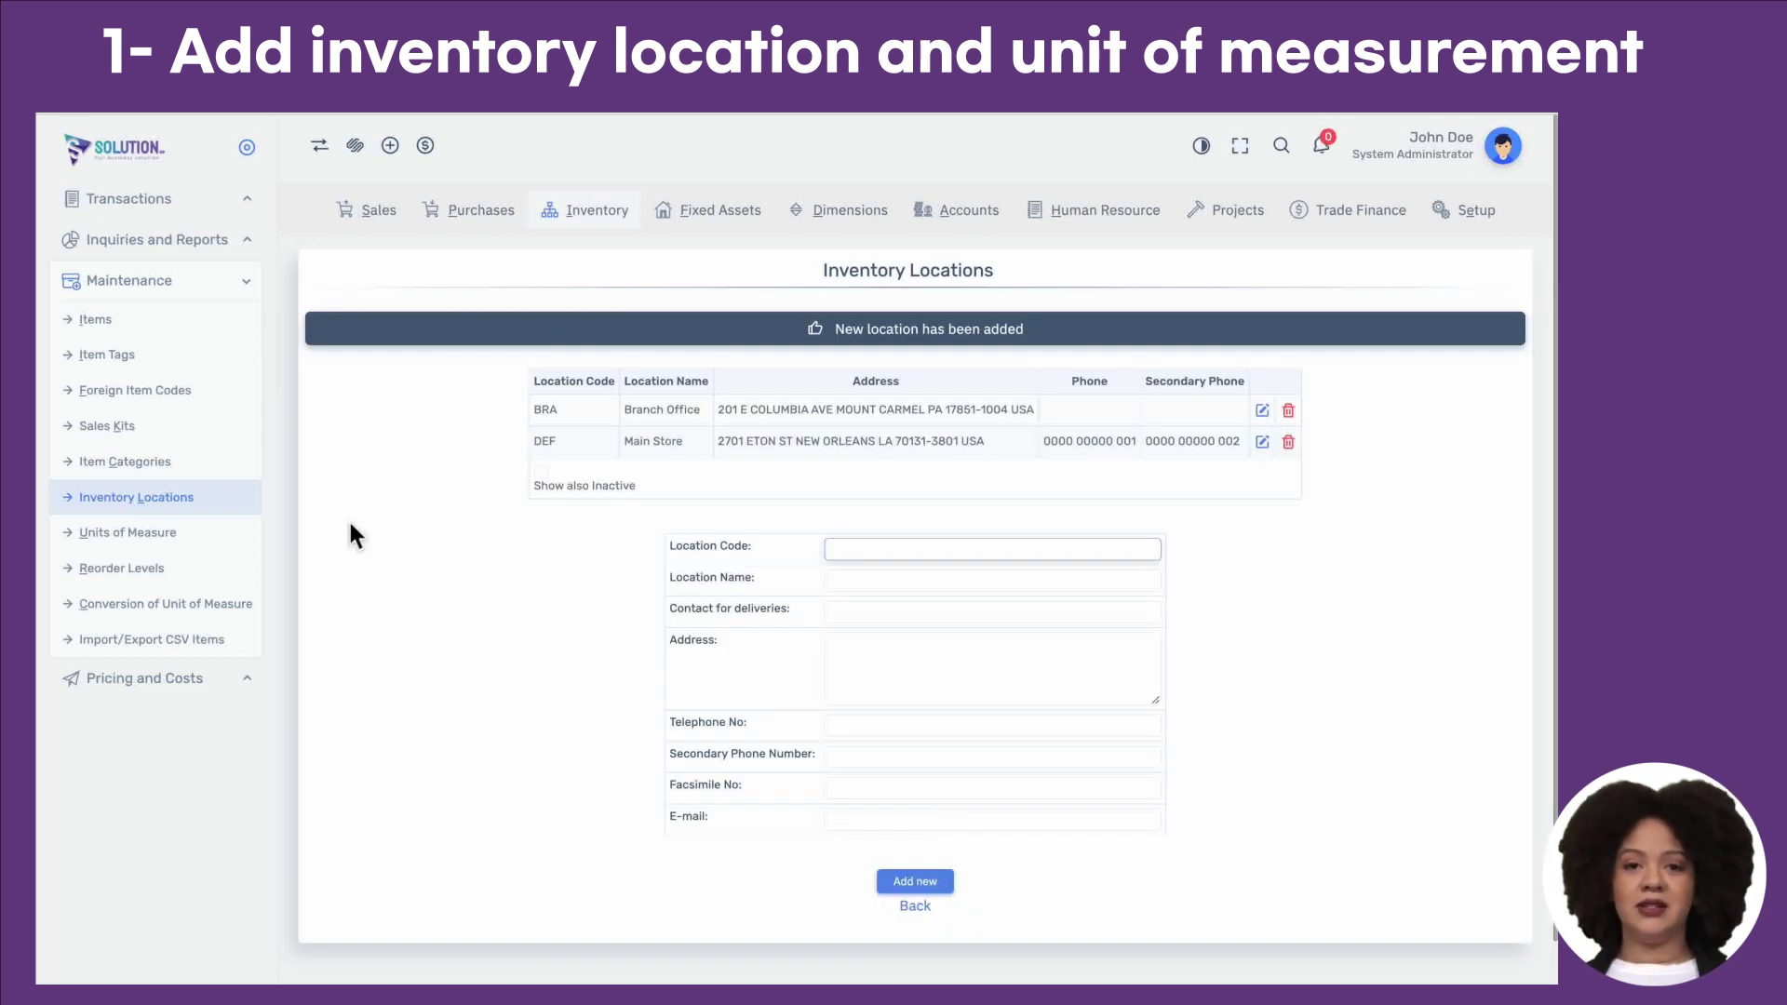
# Step: Look over the Units of Measure form and its Decimal Places choices, then open Item Categories
pyautogui.click(219, 550)
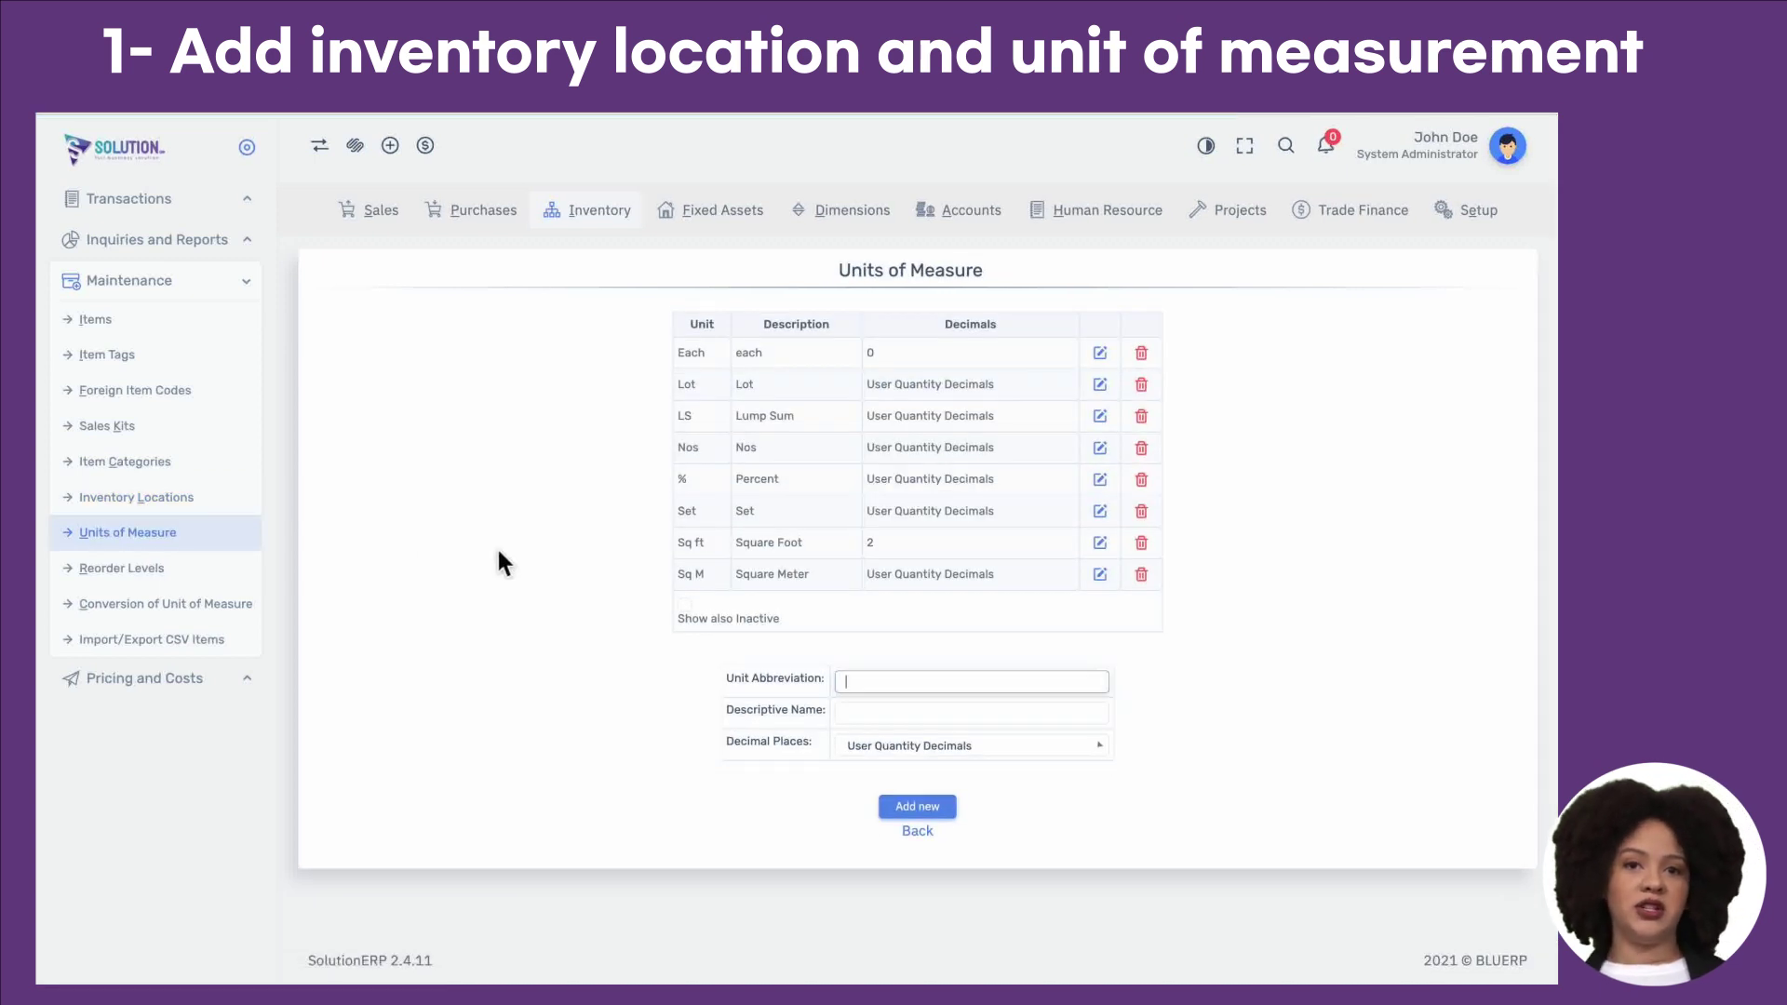
pyautogui.doubleClick(792, 678)
pyautogui.doubleClick(807, 710)
pyautogui.click(876, 754)
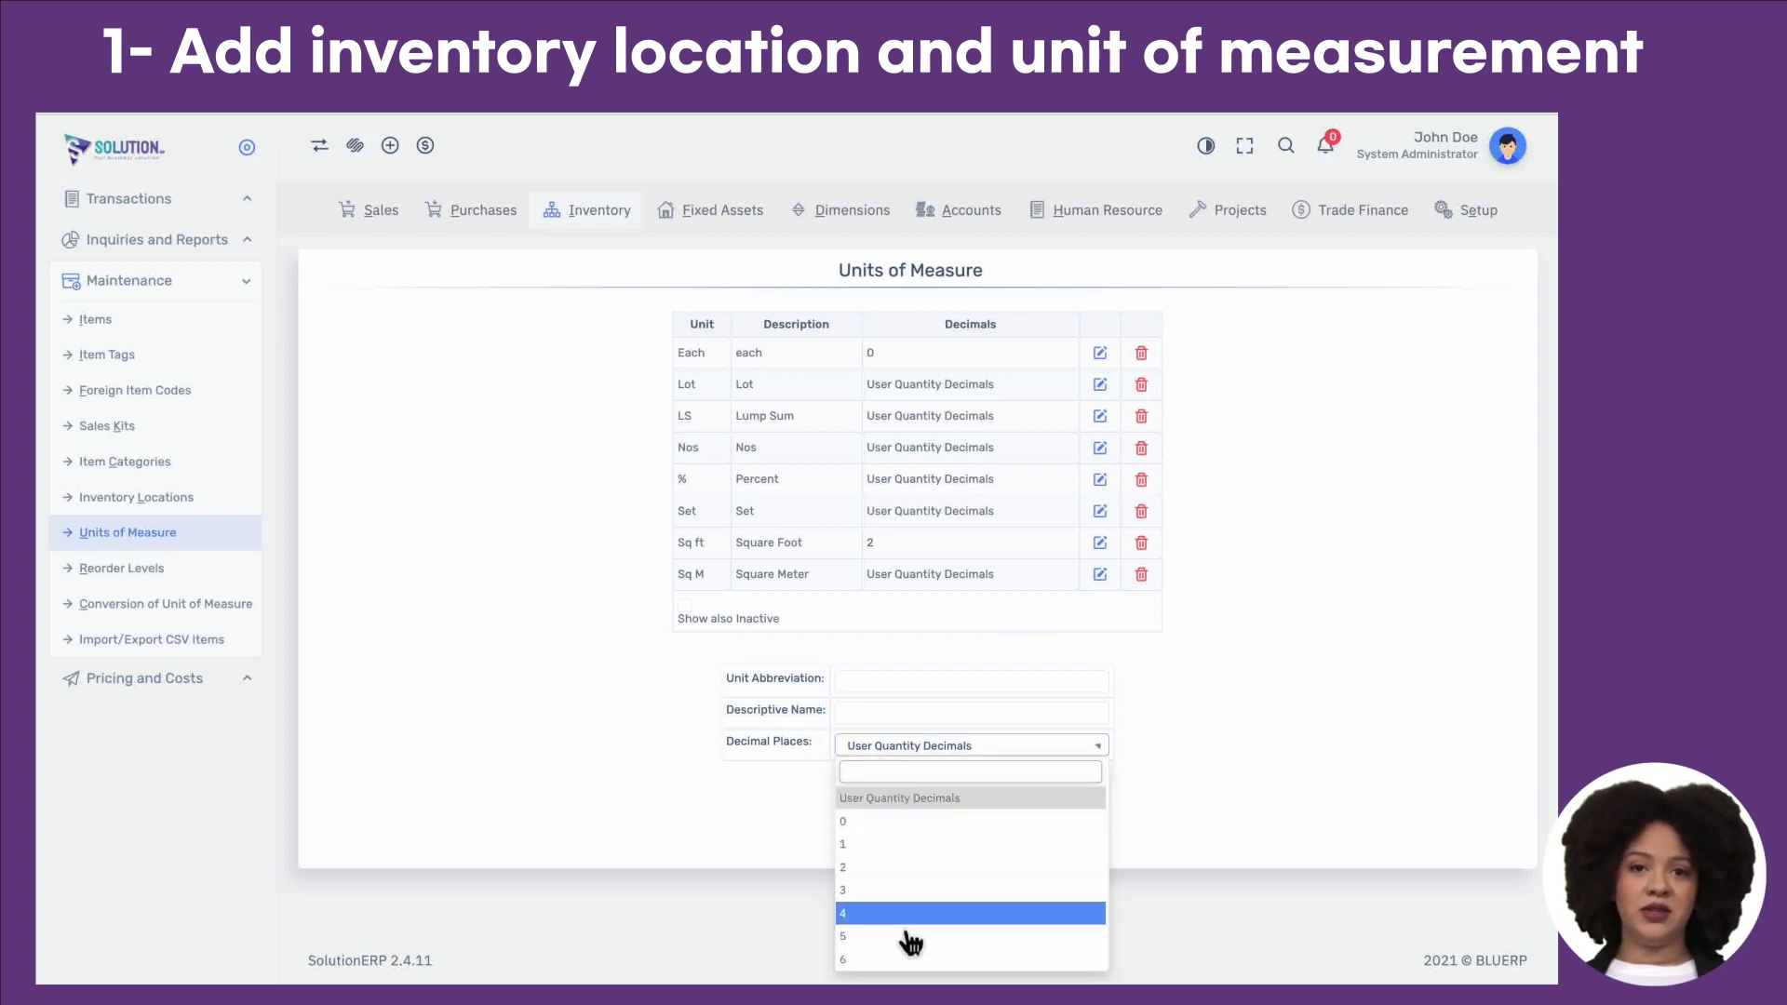
pyautogui.click(917, 809)
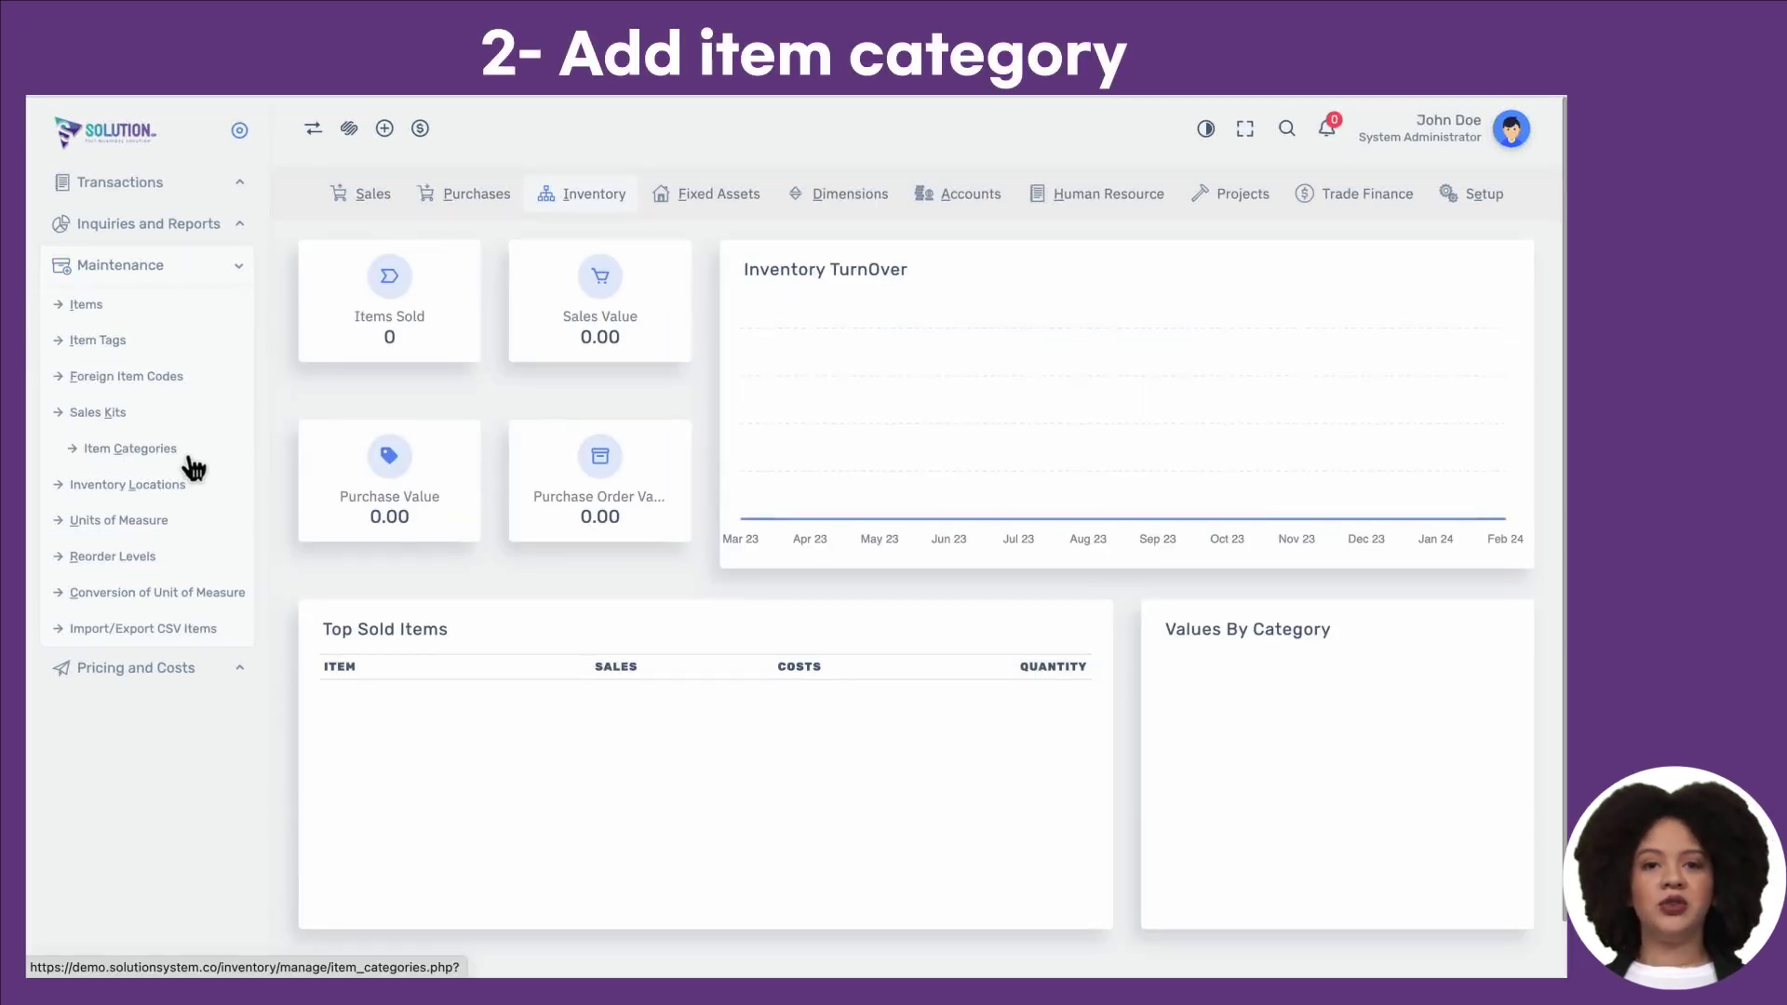
pyautogui.click(189, 458)
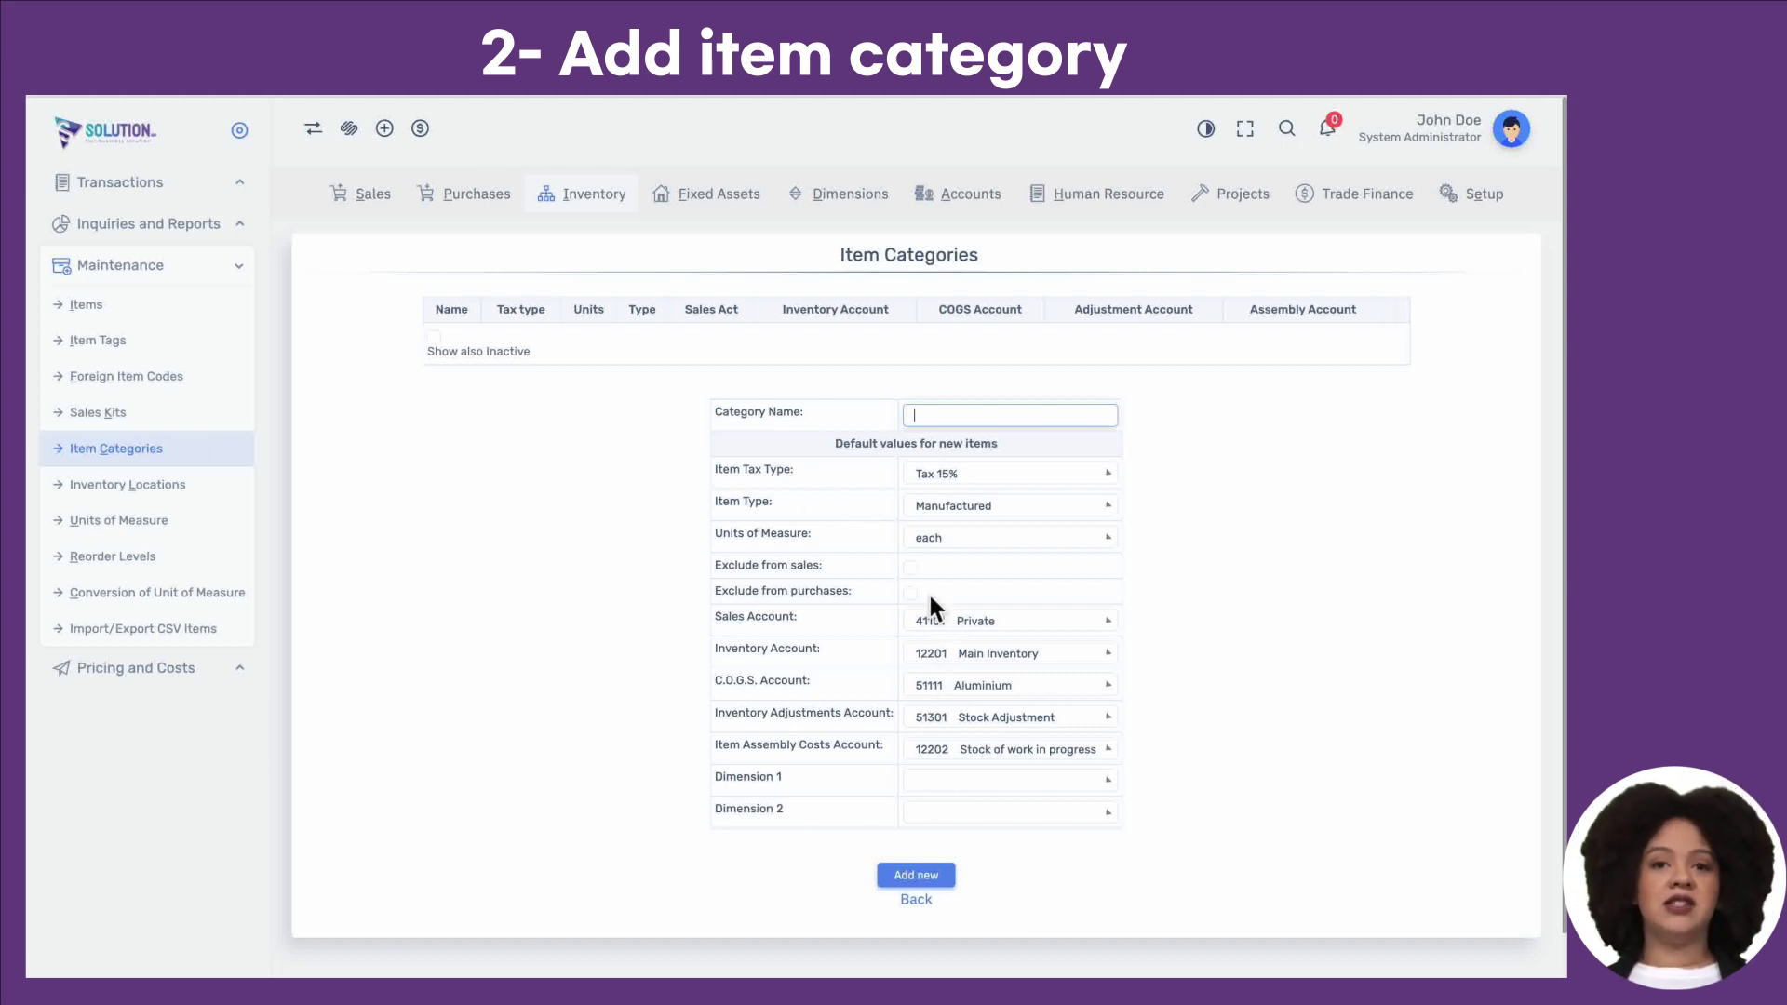
# Step: Cycle the category's Item Type through Manufactured, Purchased and Service, ending on Manufactured
pyautogui.click(951, 540)
pyautogui.click(950, 541)
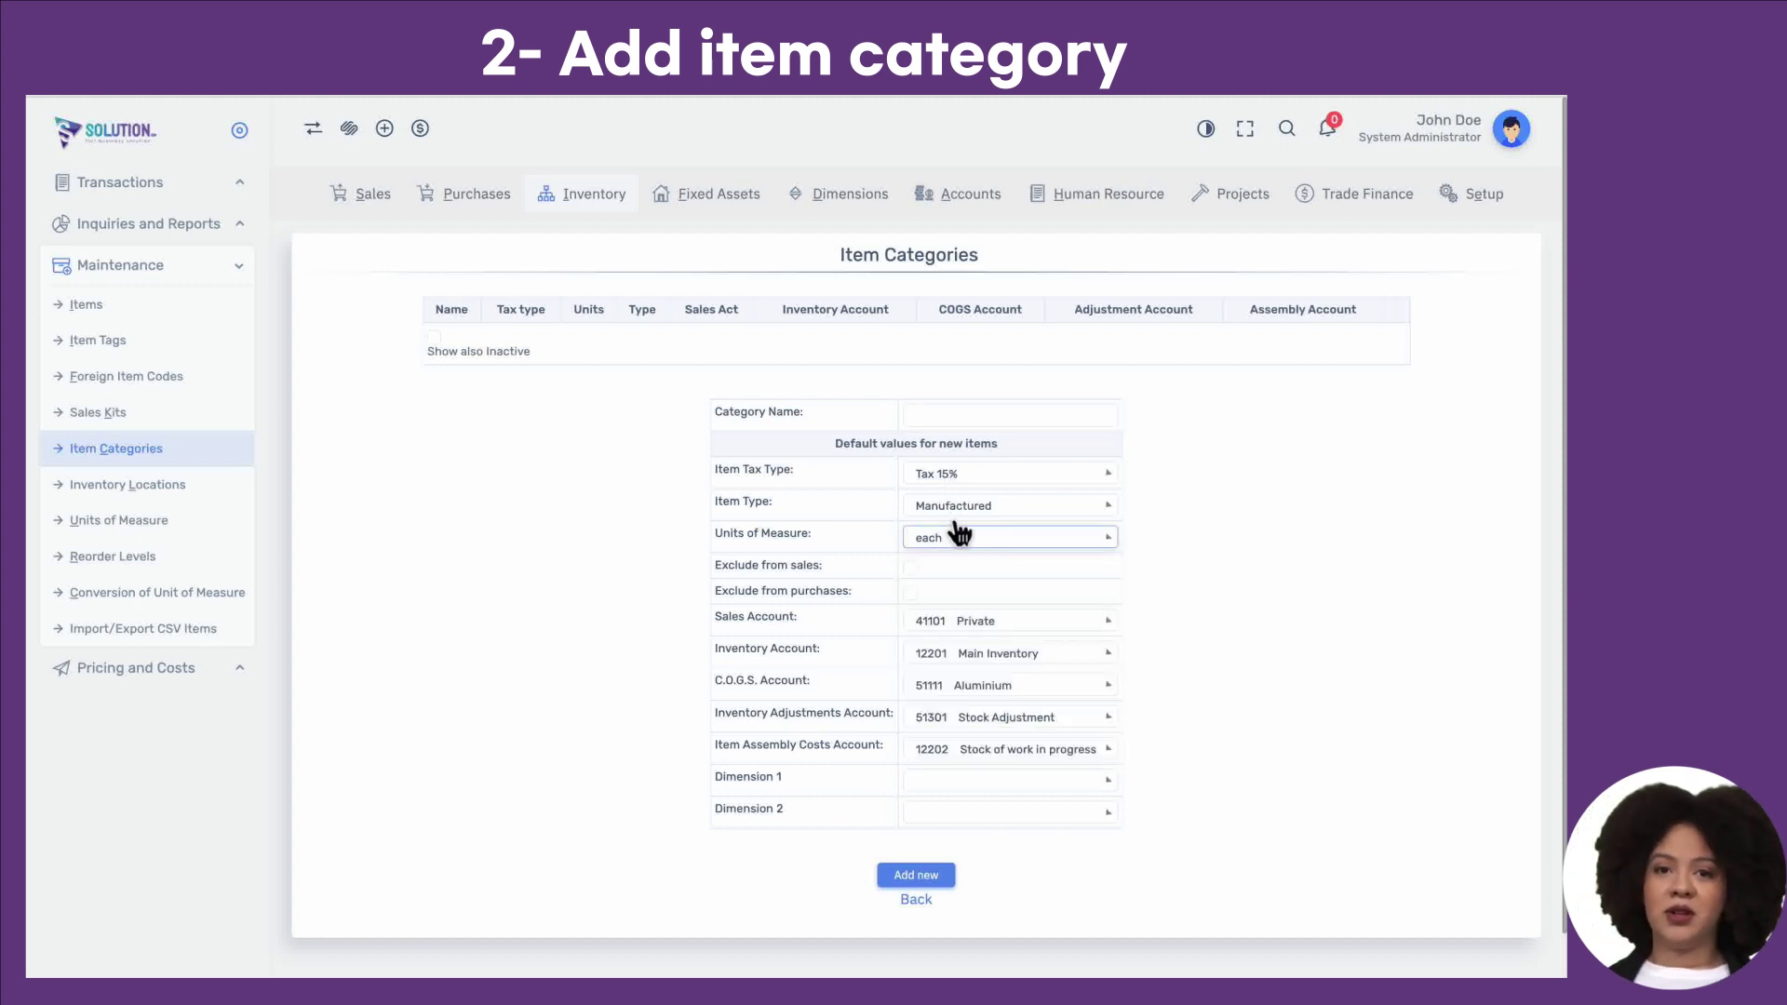
pyautogui.click(955, 510)
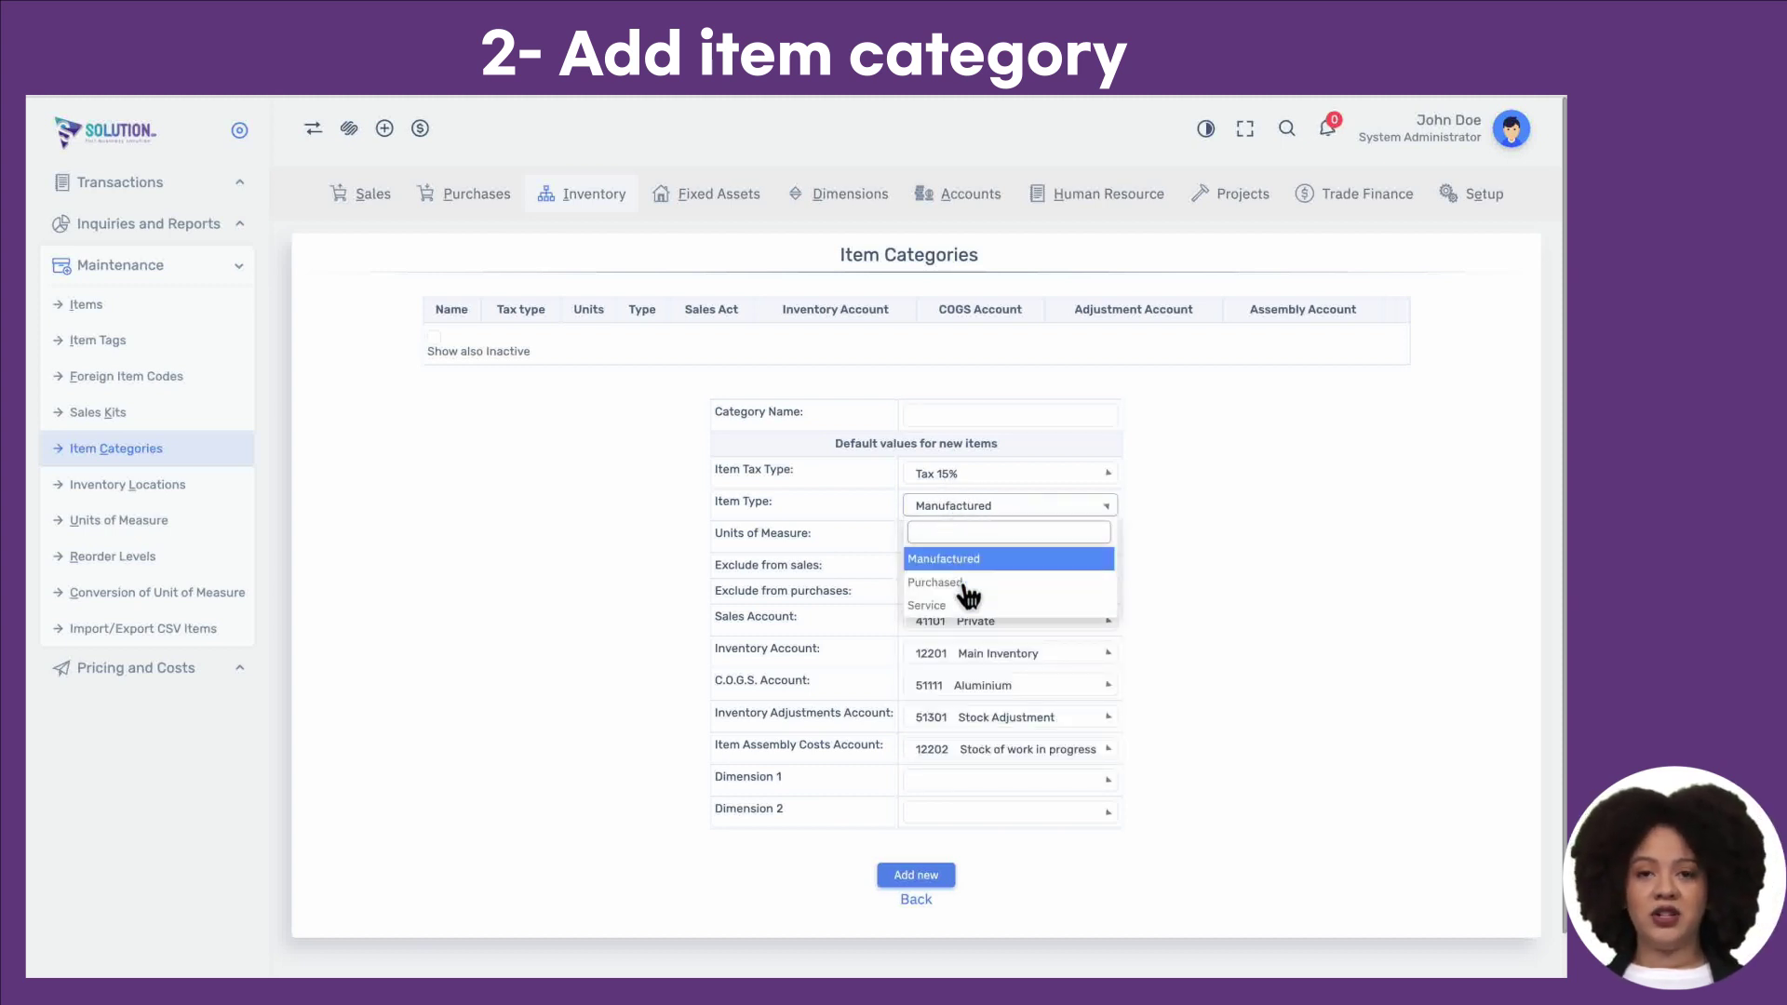
pyautogui.click(885, 535)
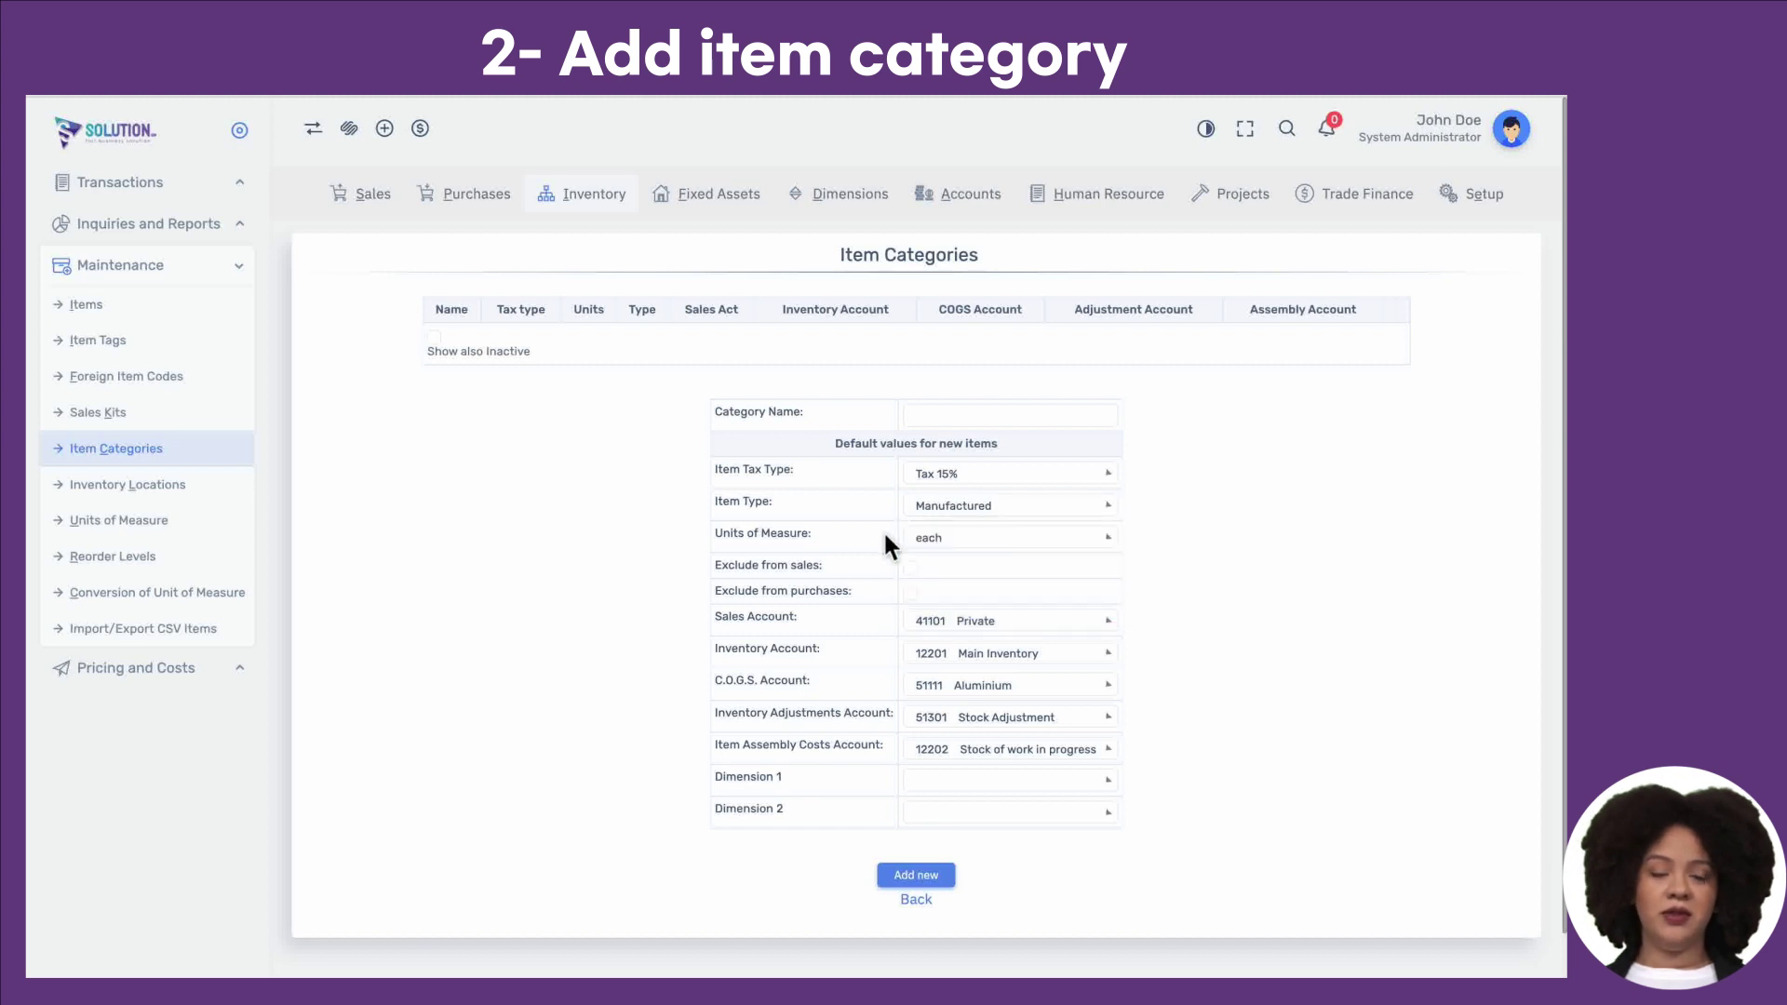
pyautogui.click(941, 509)
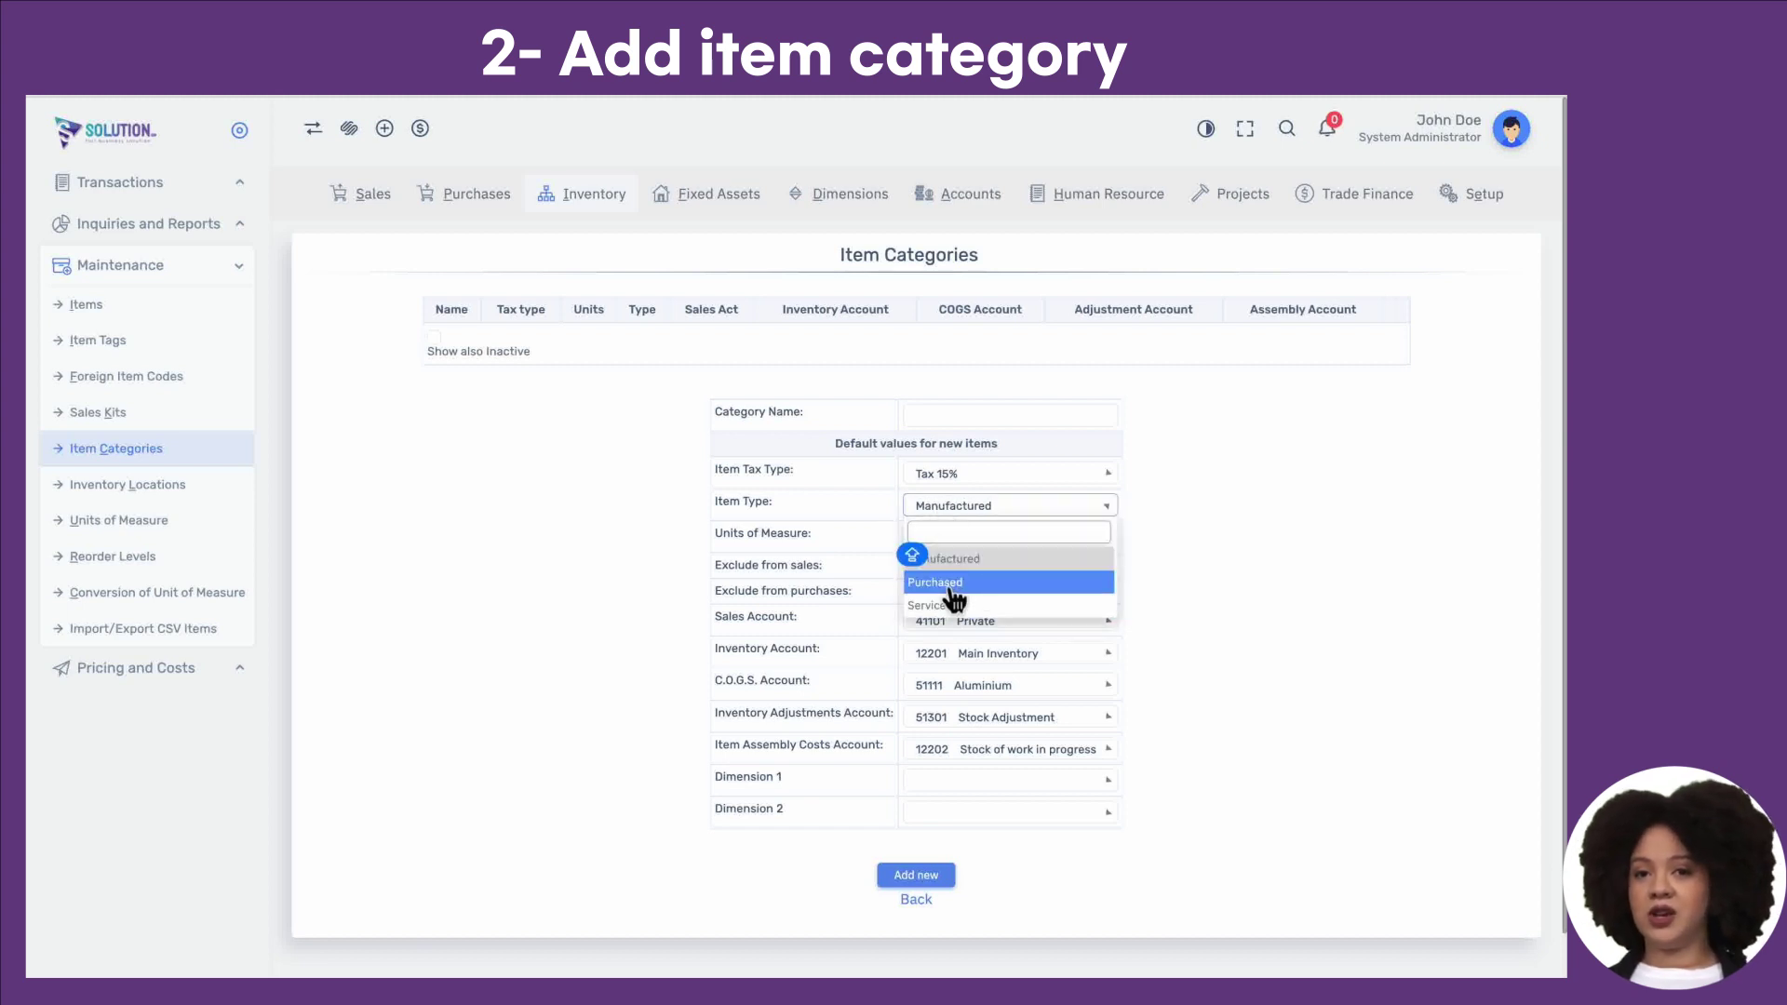
pyautogui.click(964, 556)
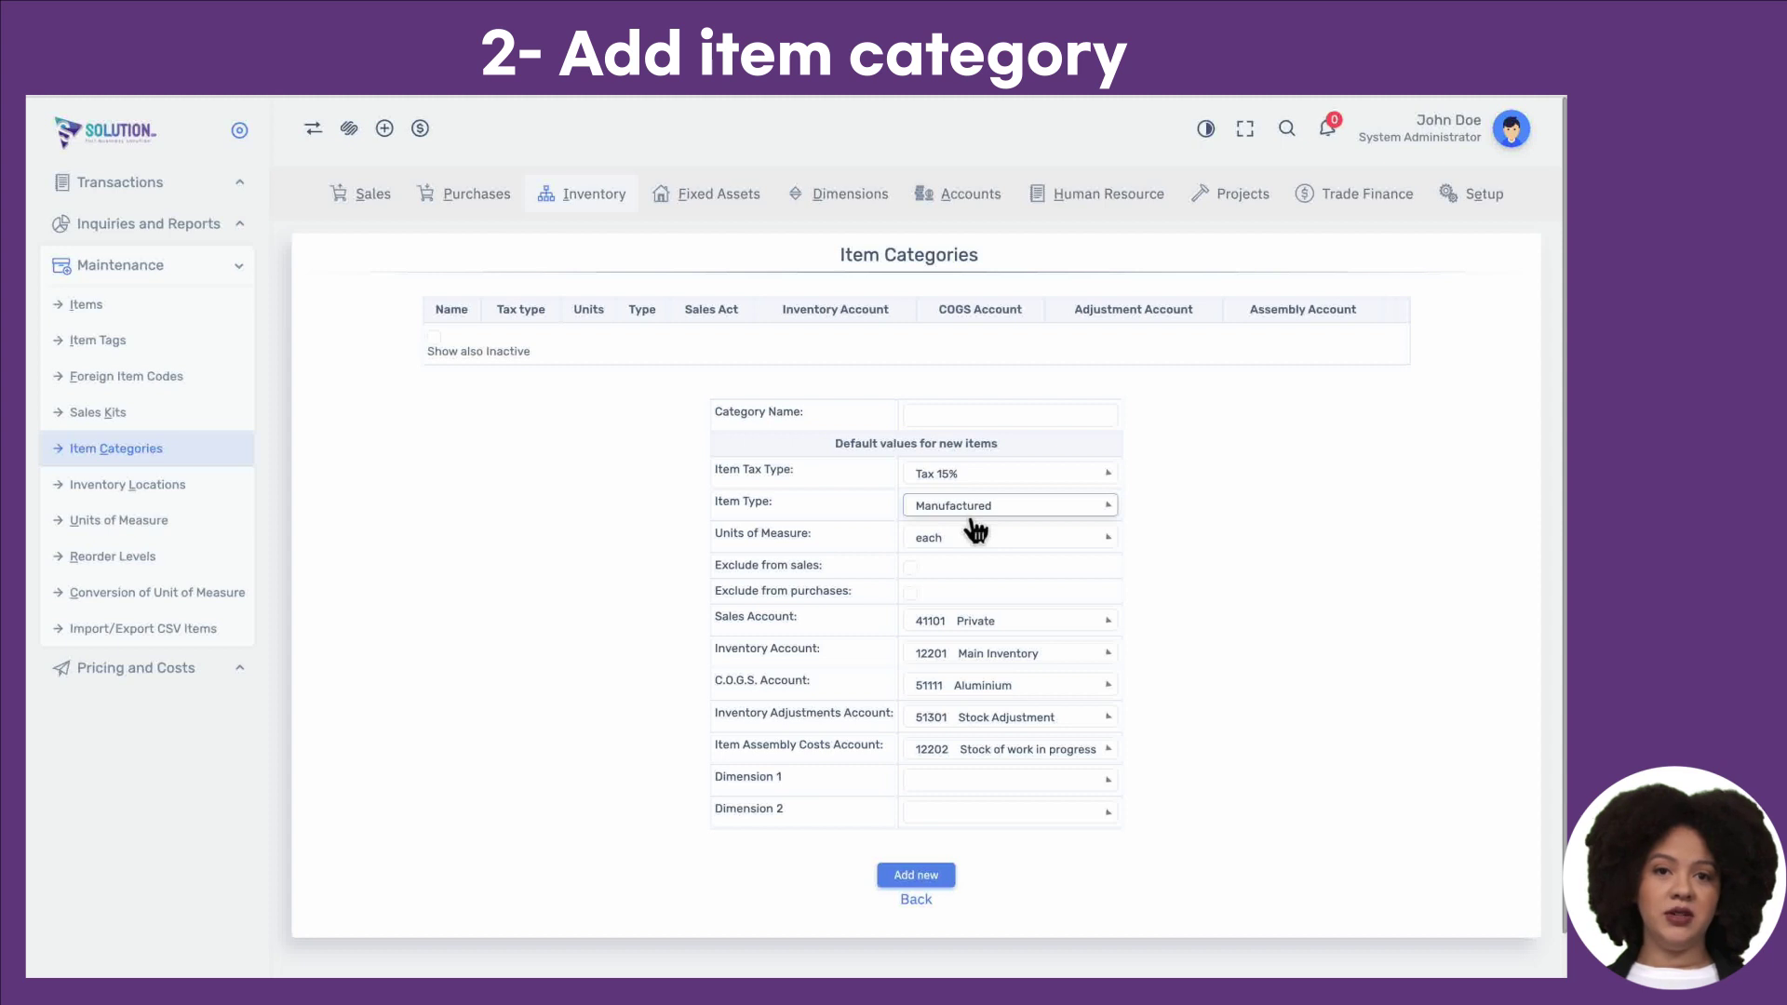
pyautogui.click(971, 512)
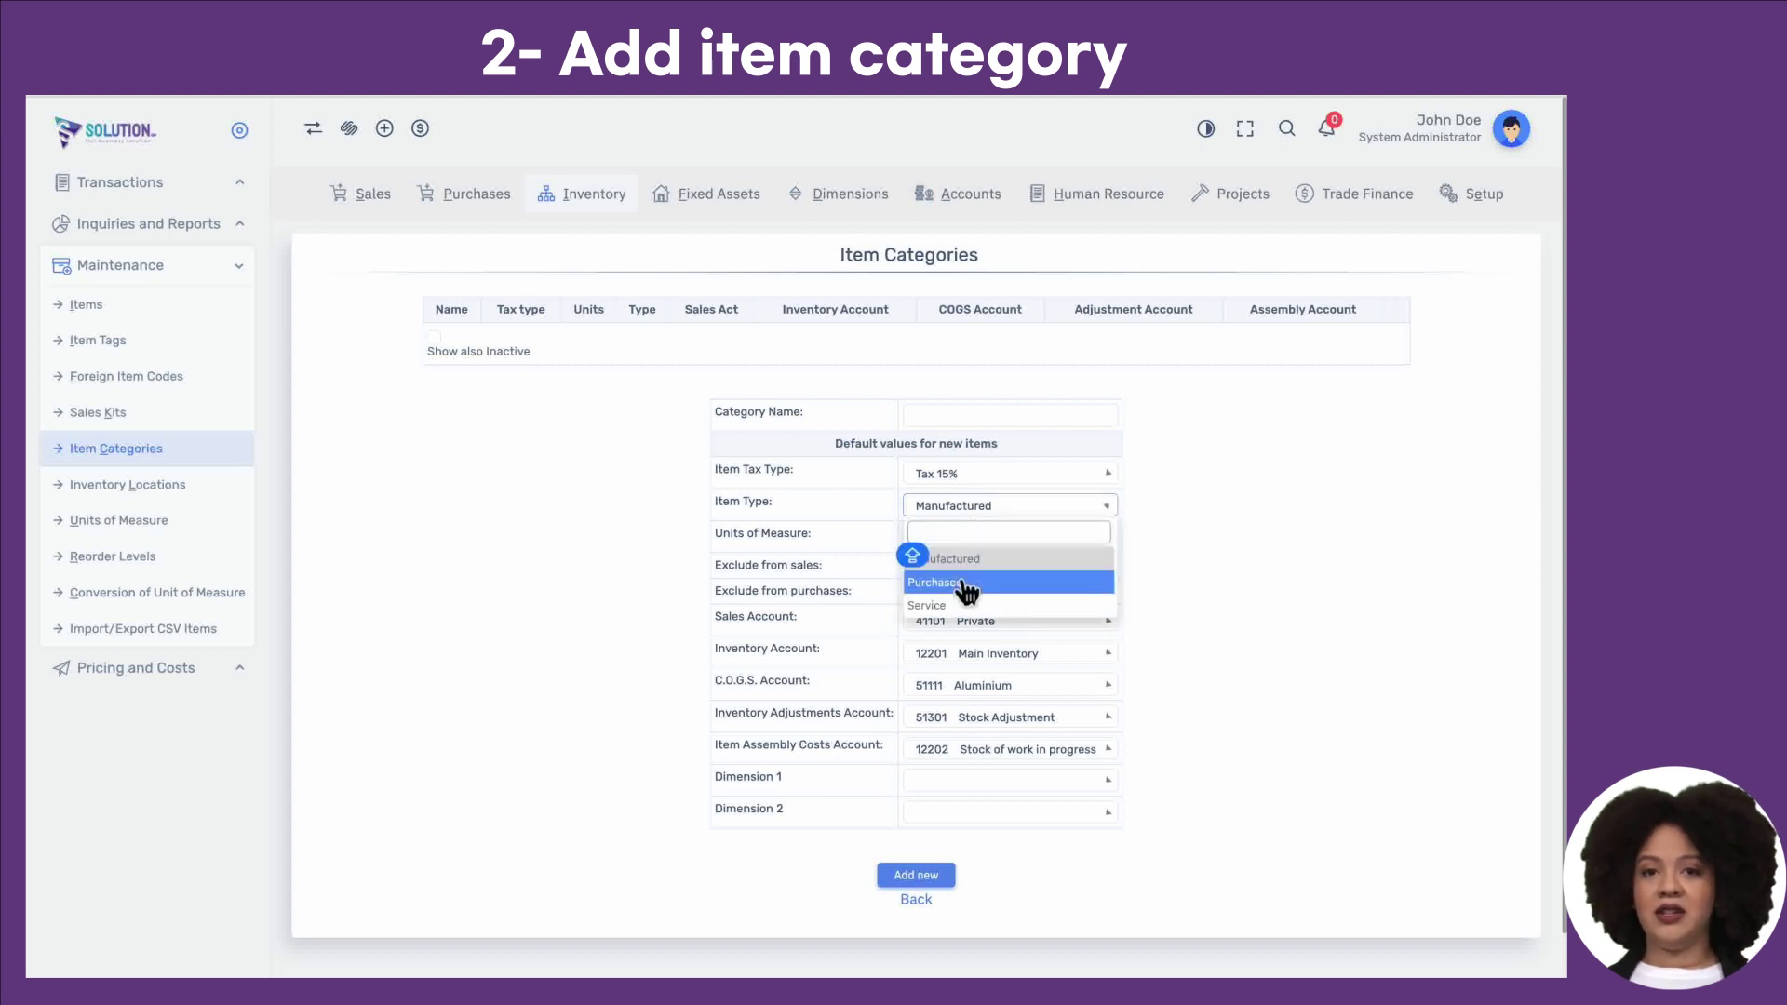
pyautogui.click(958, 578)
pyautogui.click(981, 512)
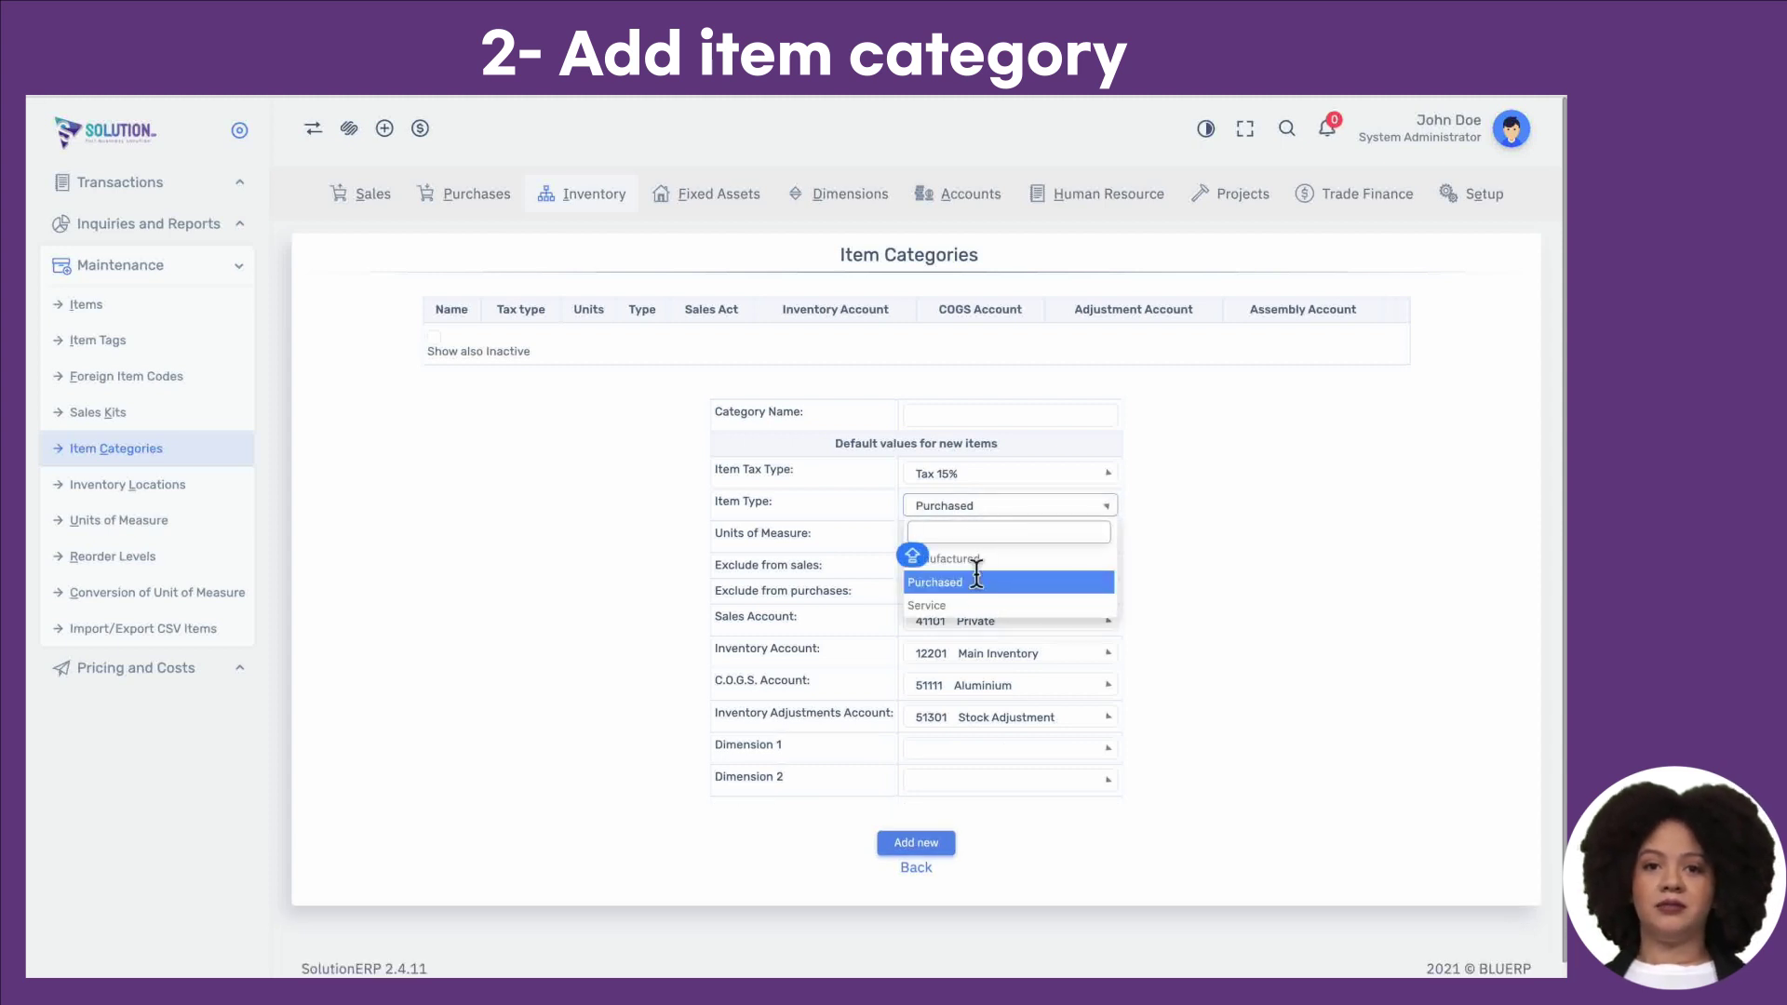
pyautogui.click(970, 607)
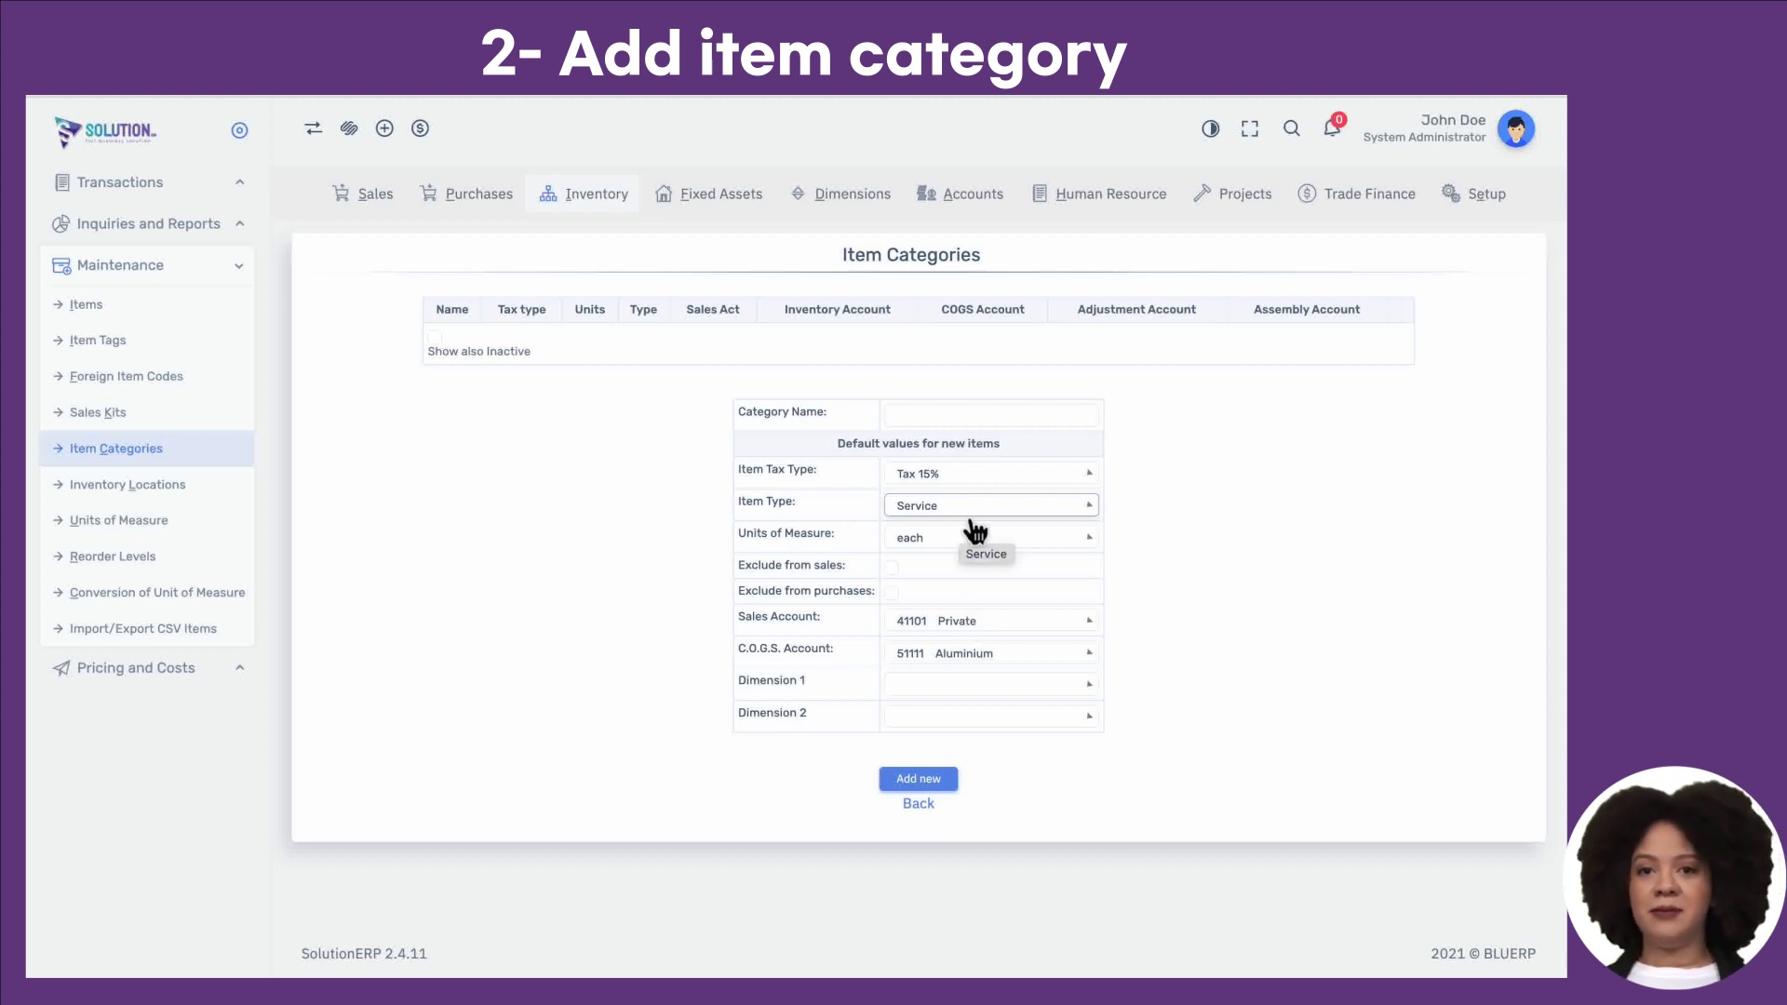
pyautogui.click(973, 512)
pyautogui.click(954, 562)
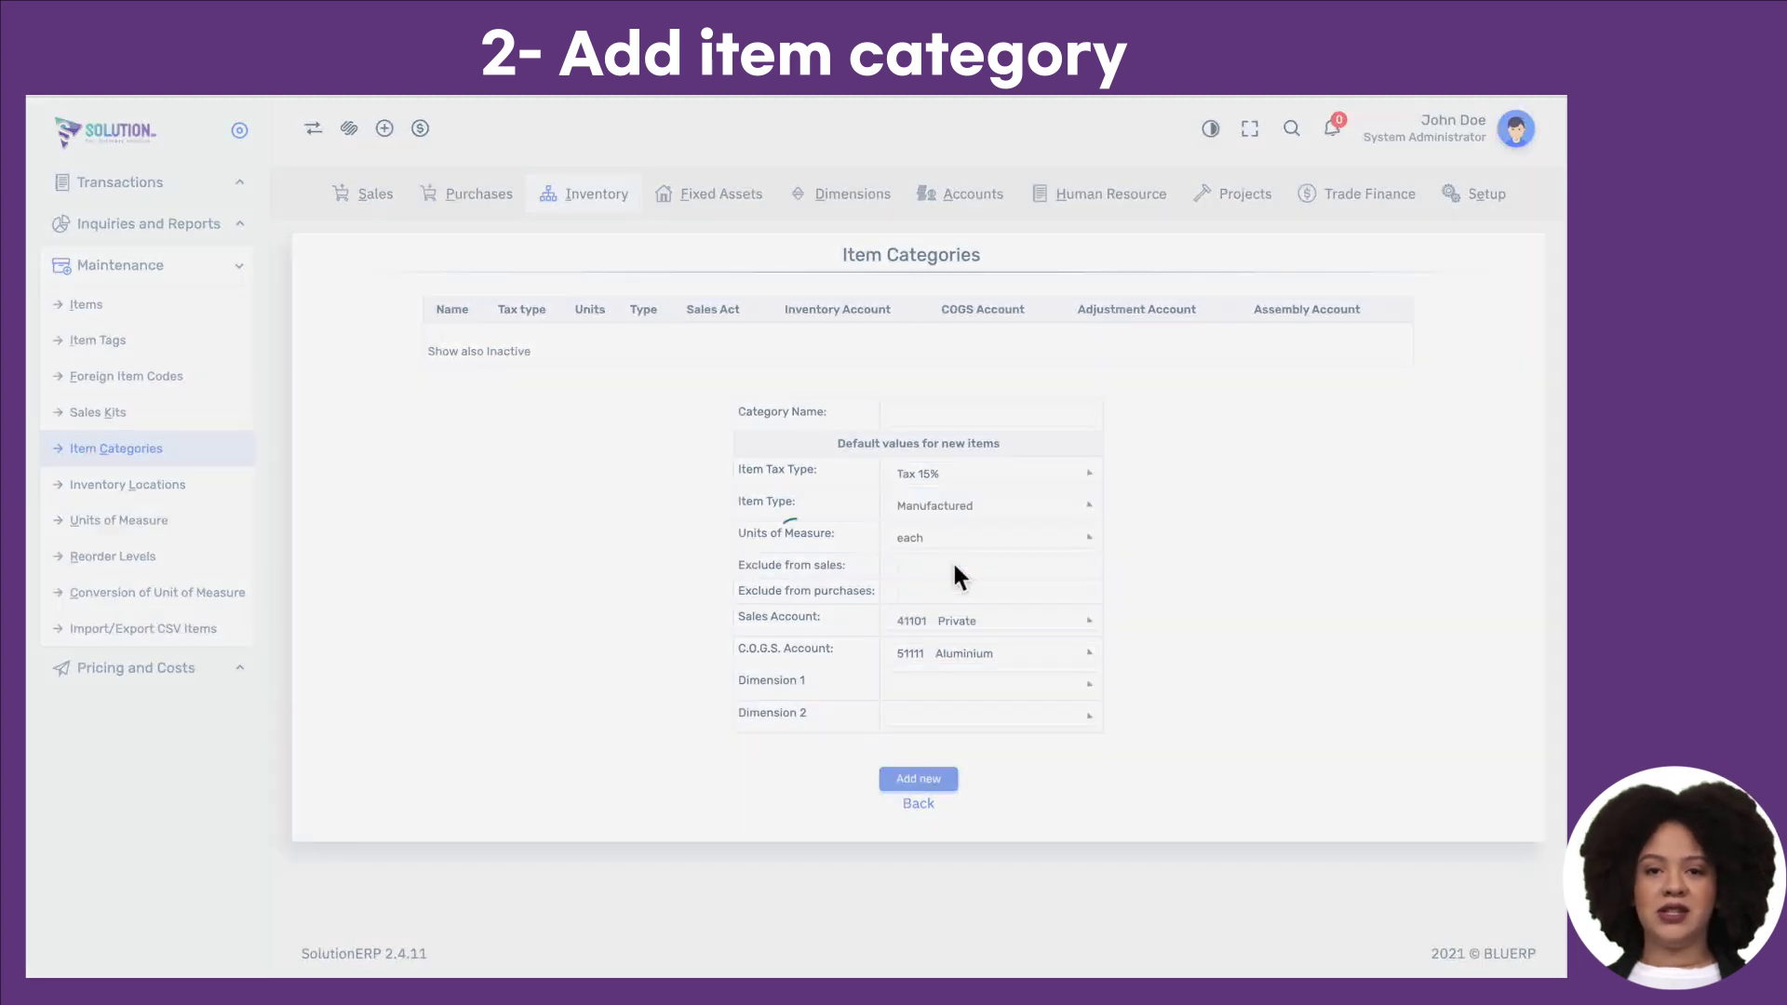
# Step: Check the Item Assembly Costs Account choices, leave it unchanged, and tick Exclude from sales
pyautogui.tripleClick(831, 751)
pyautogui.click(831, 751)
pyautogui.click(960, 761)
pyautogui.click(960, 761)
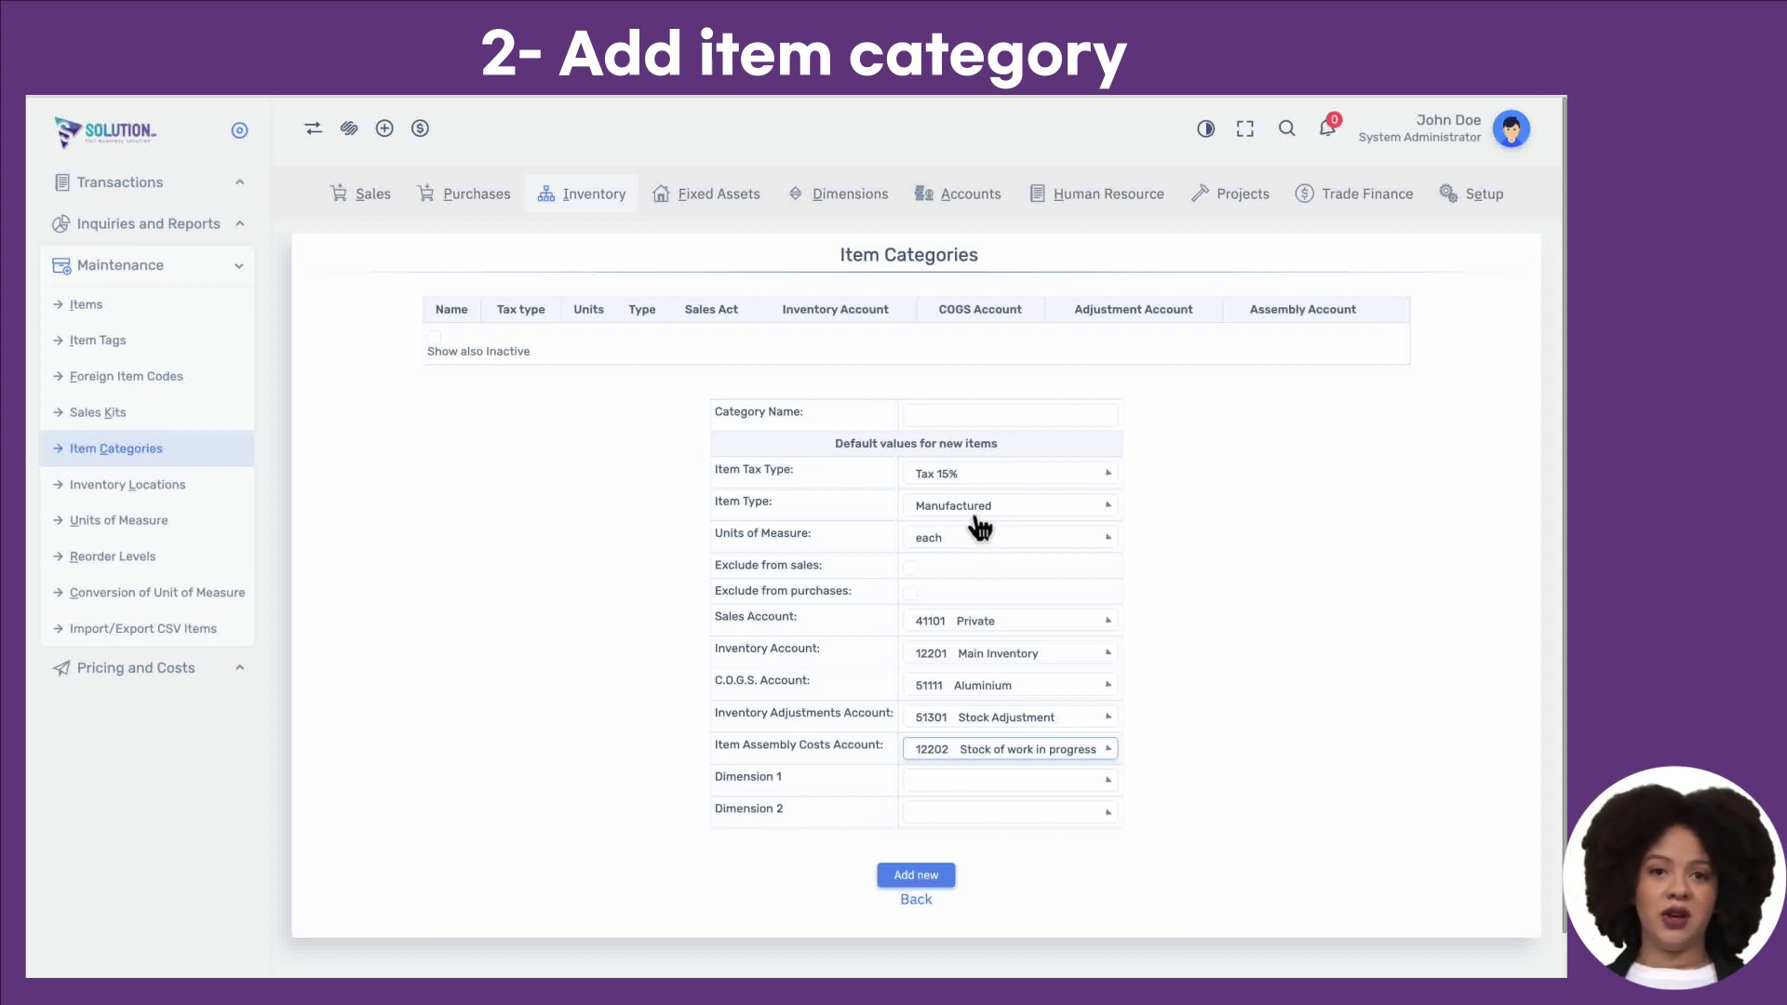
pyautogui.moveTo(823, 566); pyautogui.dragTo(715, 566)
pyautogui.click(910, 567)
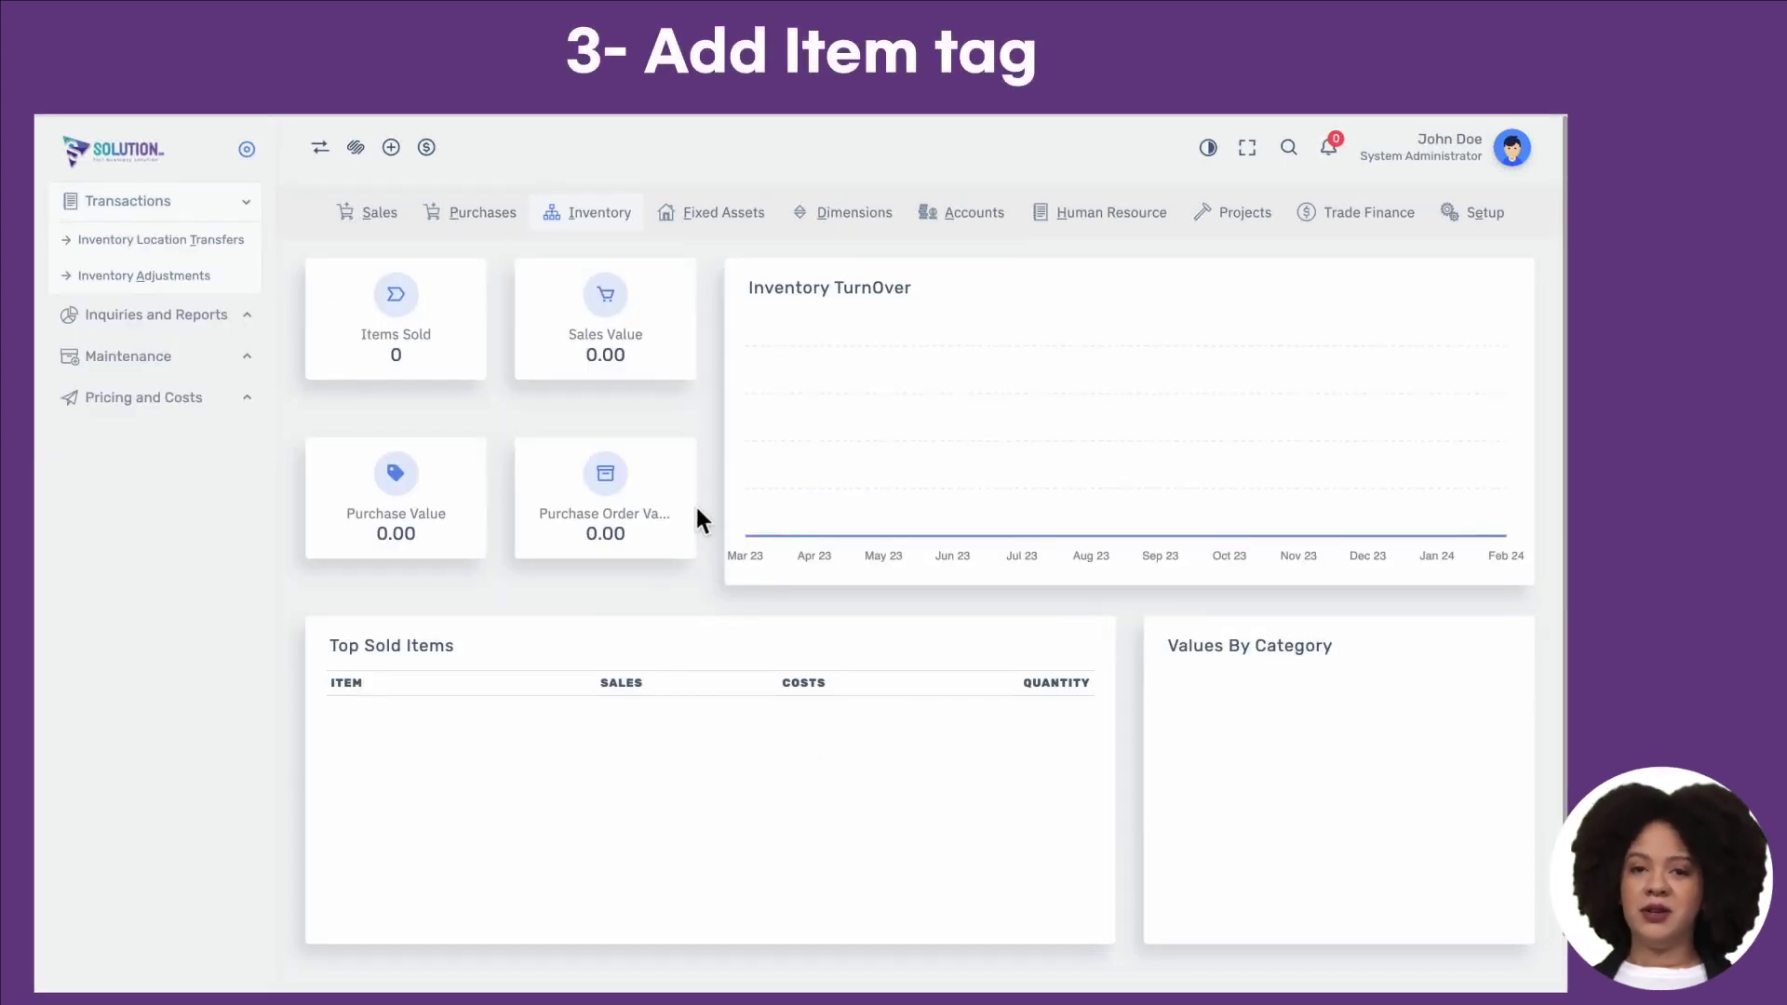
# Step: Open Item Tags and add tag 'Calories above 300' with the same text as its description
pyautogui.click(247, 357)
pyautogui.click(149, 361)
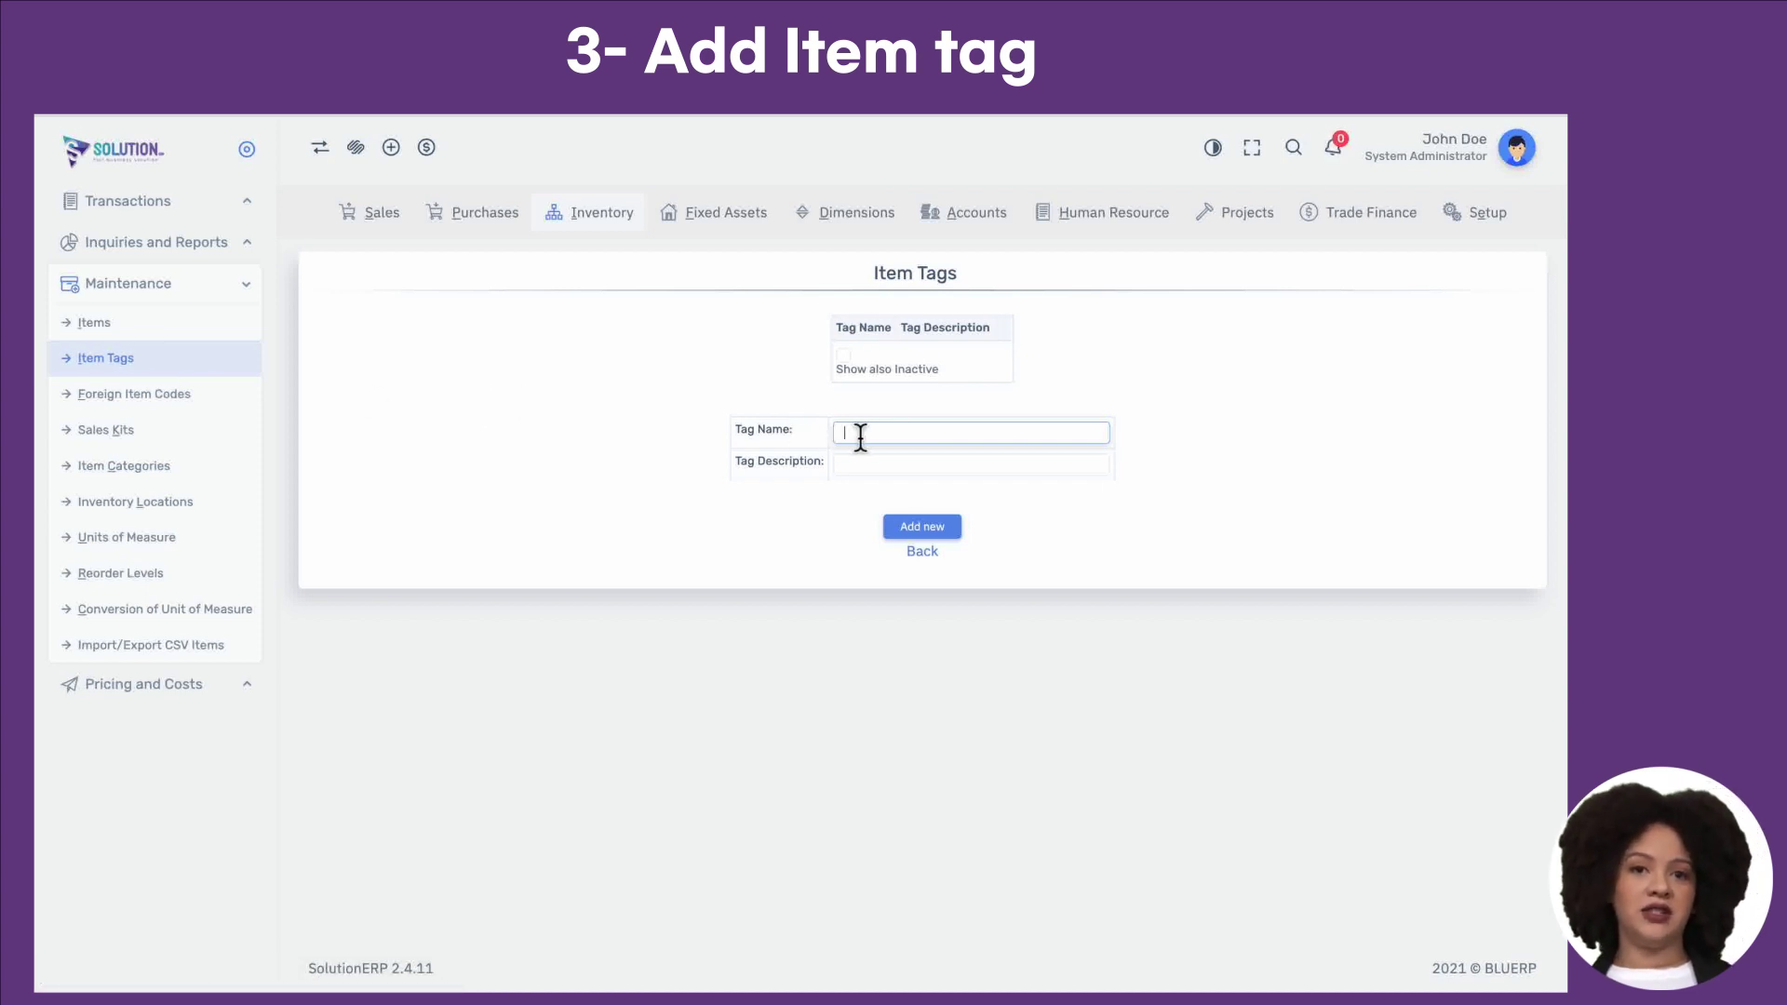
pyautogui.write('Calories above 300')
pyautogui.click(953, 473)
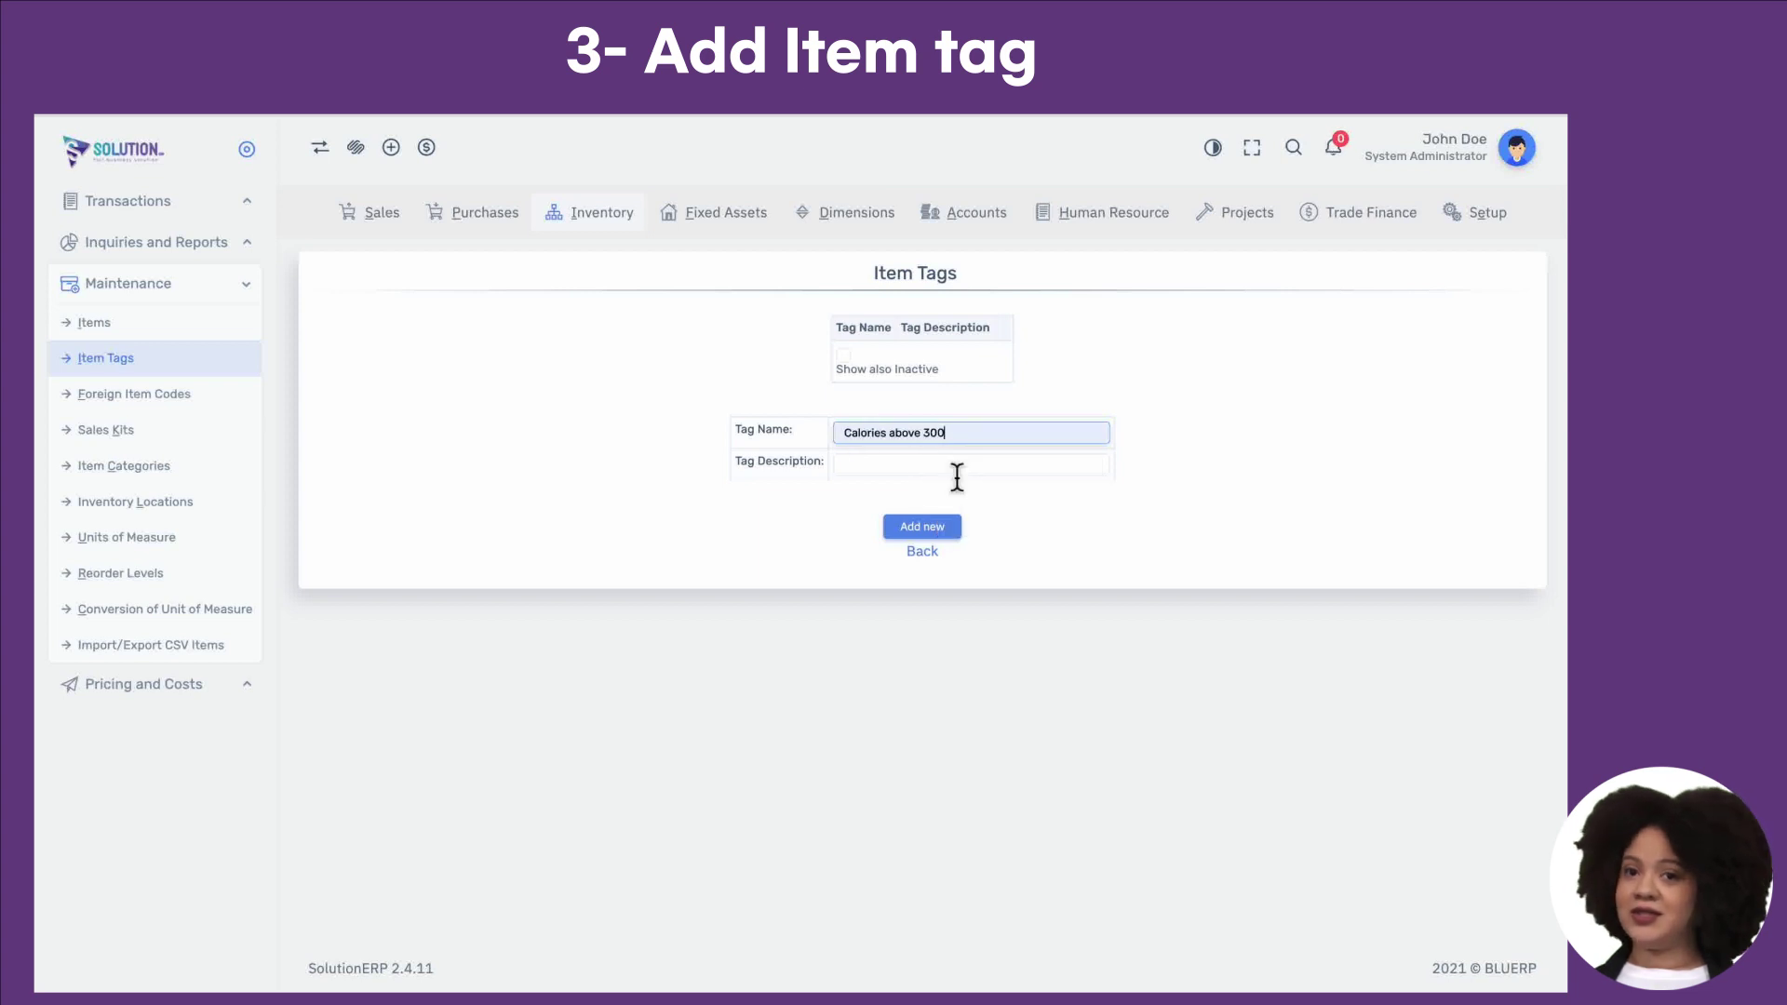
pyautogui.tripleClick(913, 437)
pyautogui.hotkey('ctrl', 'c')
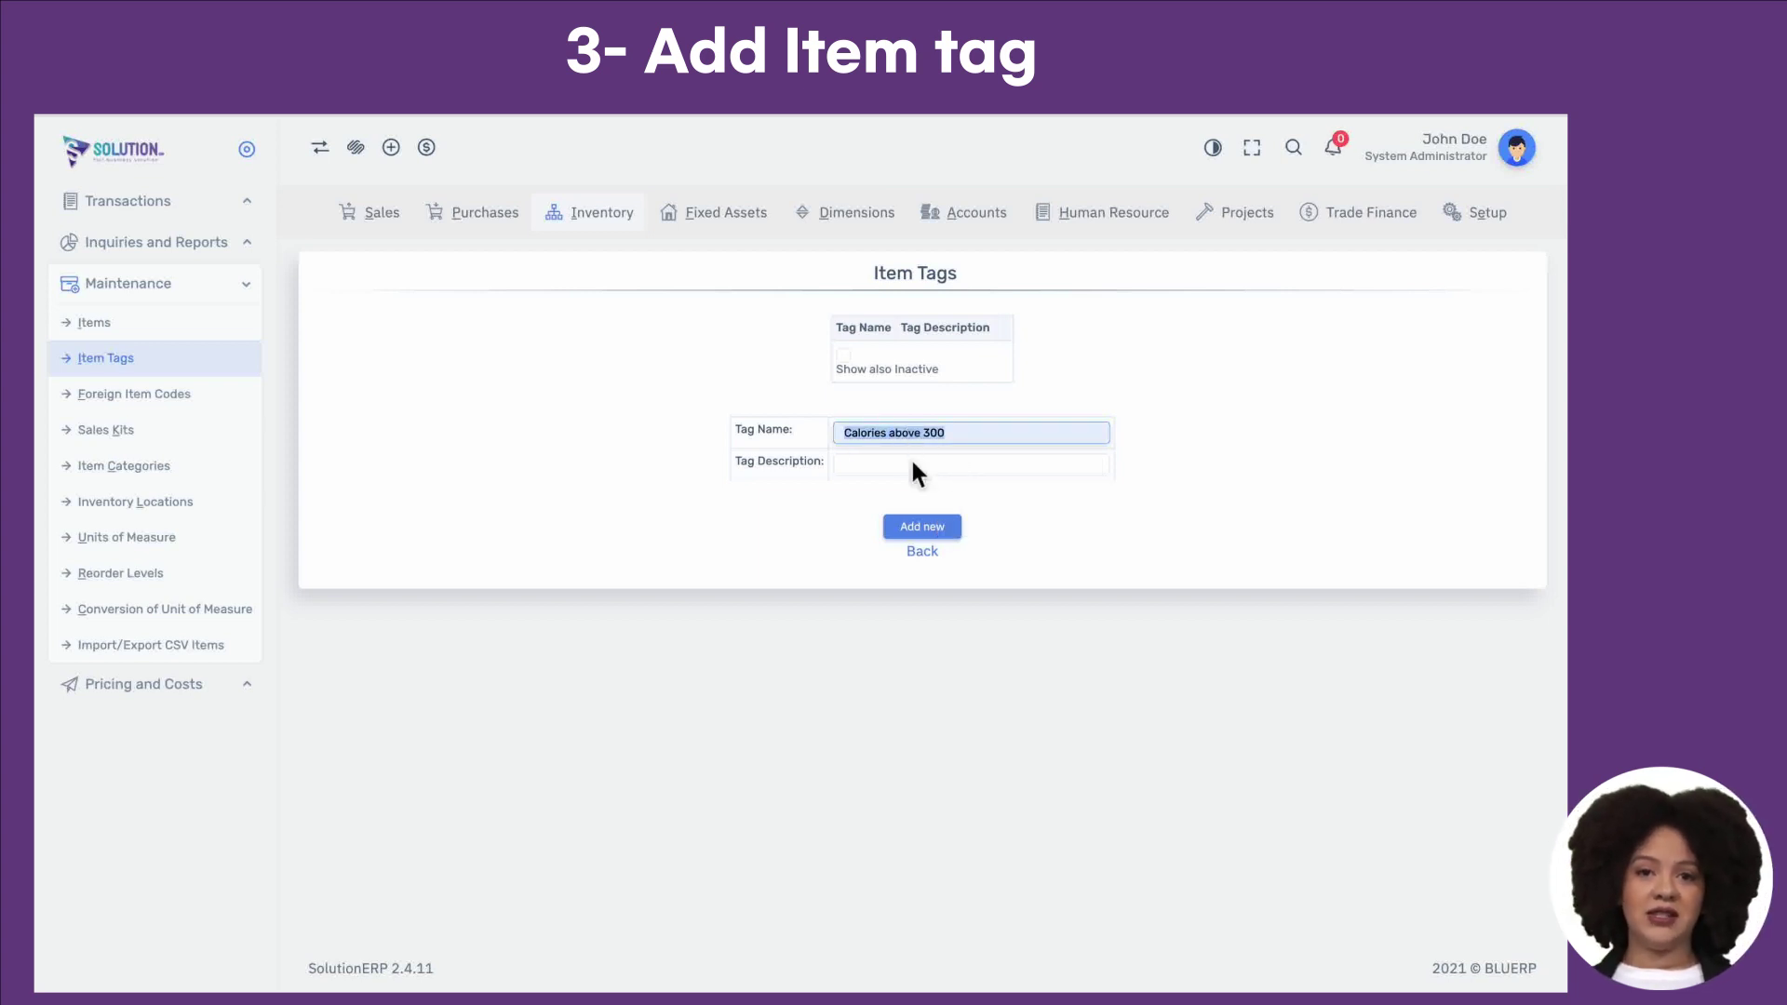
pyautogui.click(912, 464)
pyautogui.hotkey('ctrl', 'v')
pyautogui.click(922, 527)
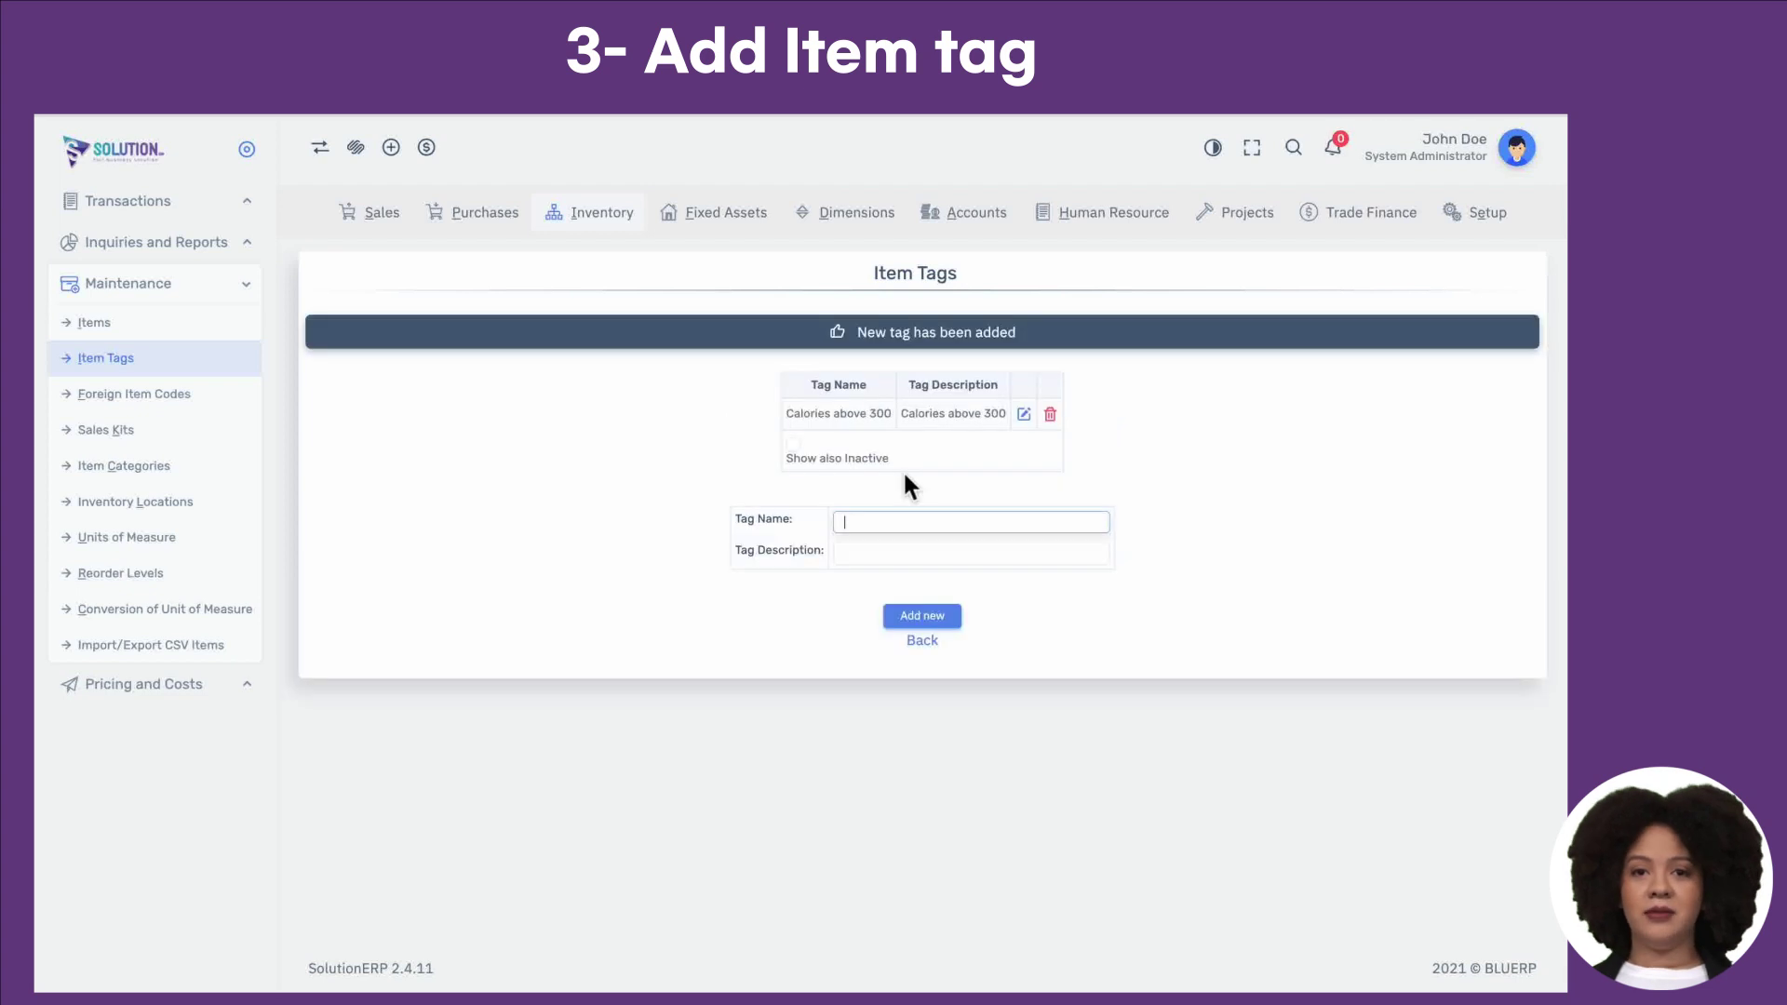
# Step: Add a second tag 'Calories below 300', reusing the name as its description
pyautogui.click(901, 527)
pyautogui.write('C')
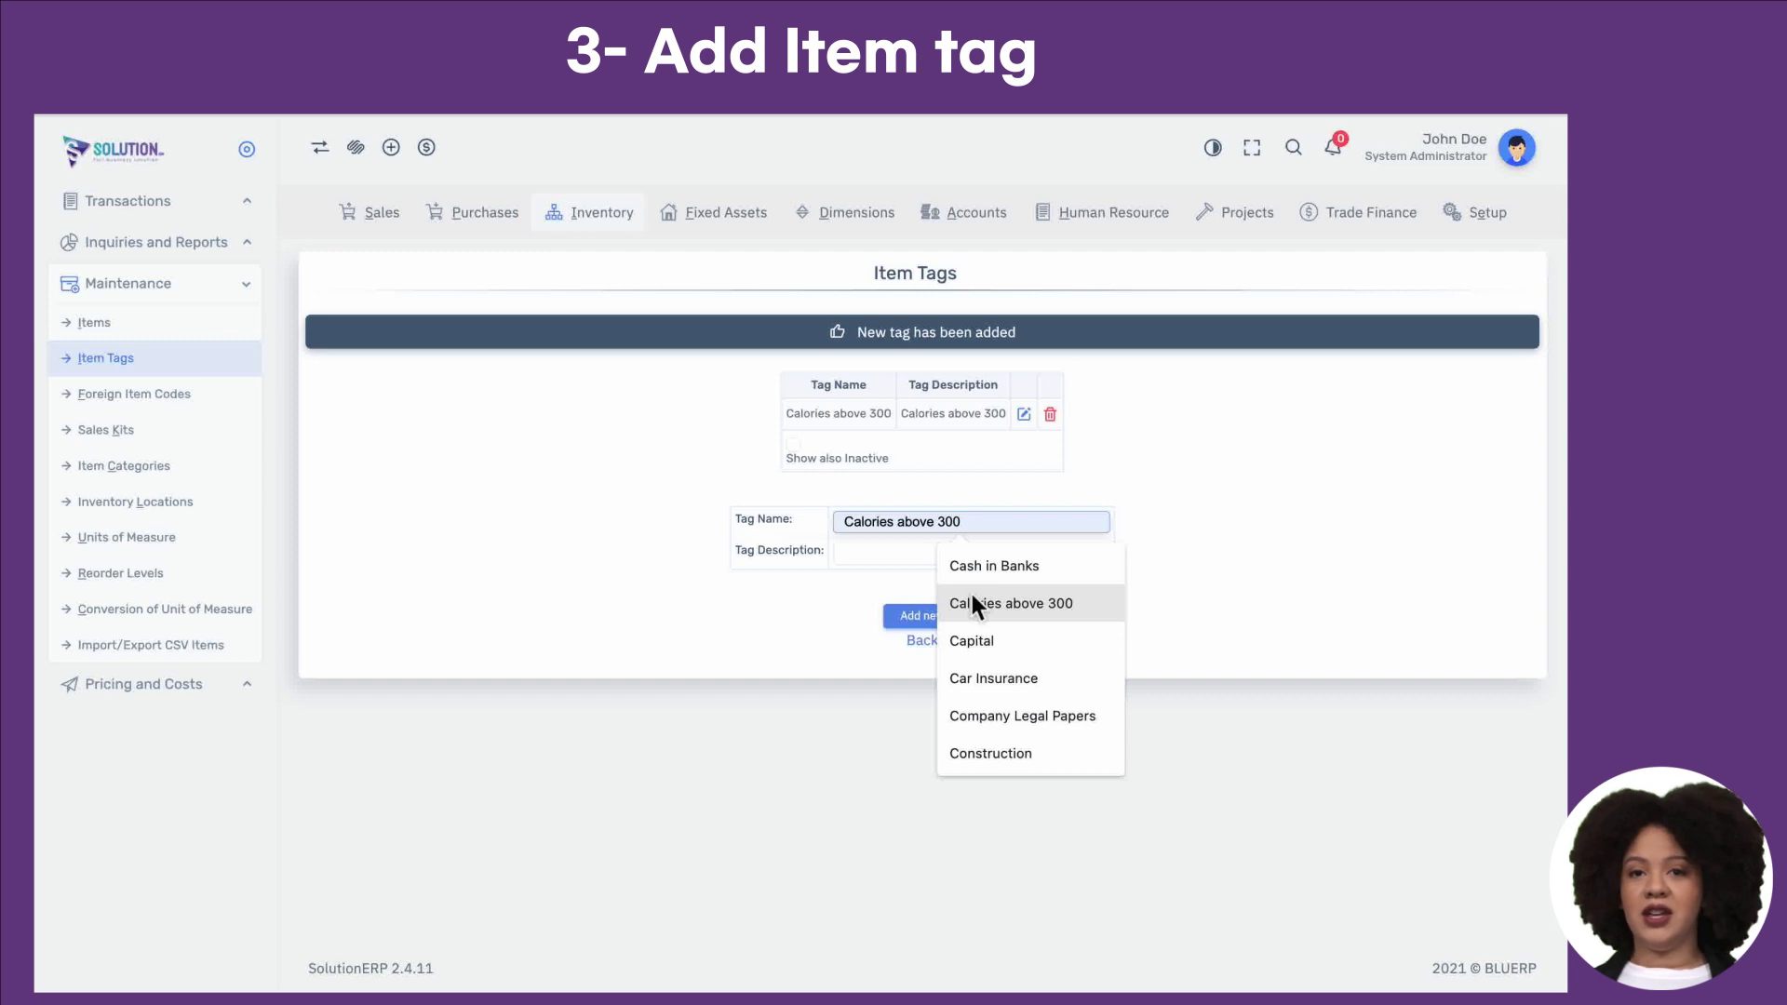
pyautogui.write('al')
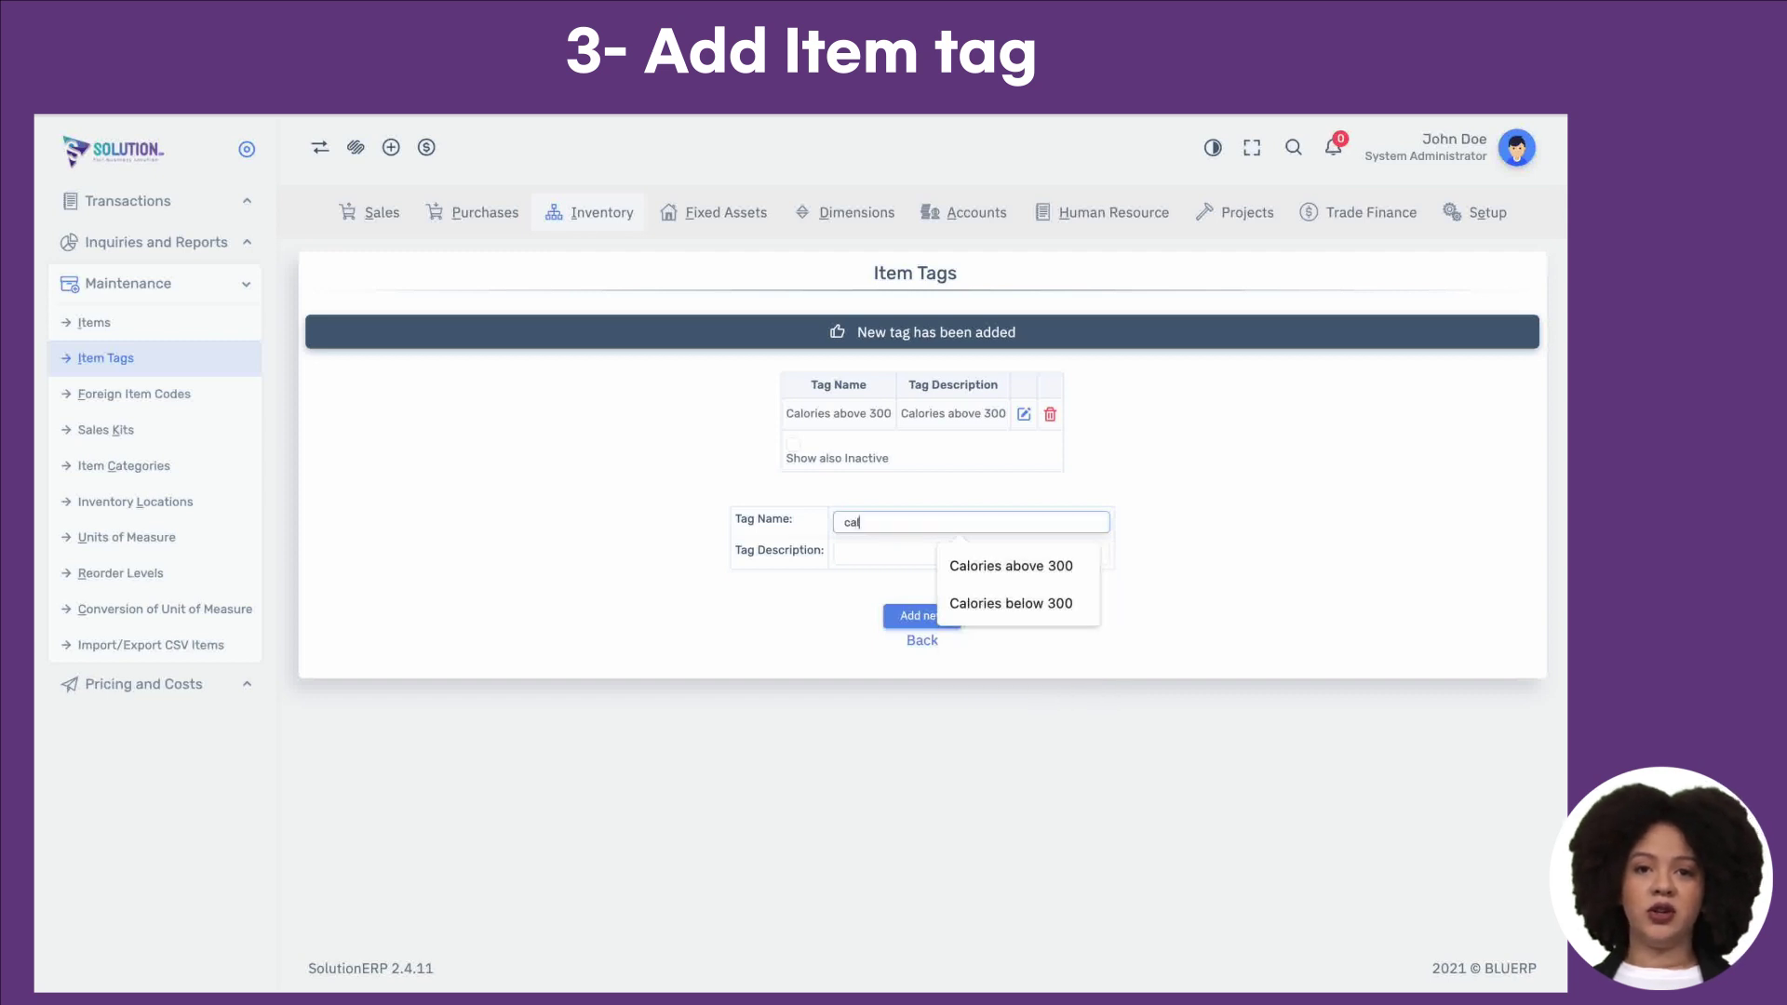
pyautogui.click(1040, 603)
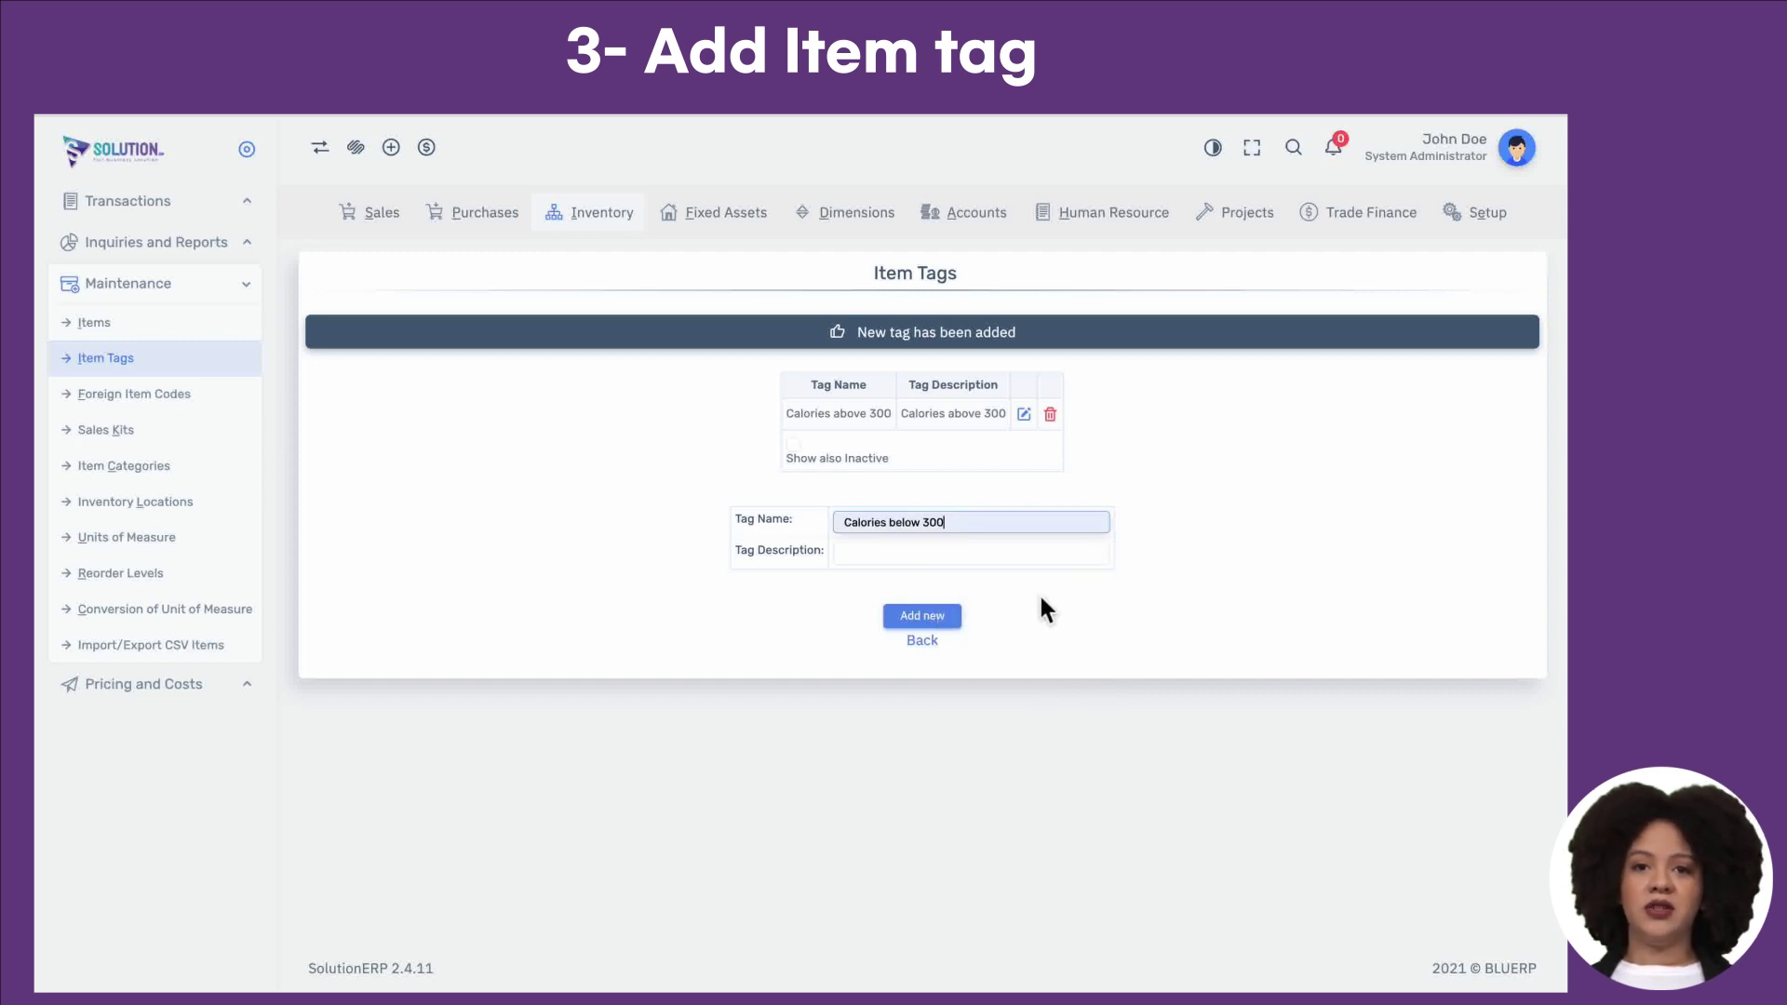
pyautogui.press('super+a')
pyautogui.press('super+c')
pyautogui.click(926, 561)
pyautogui.press('super+v')
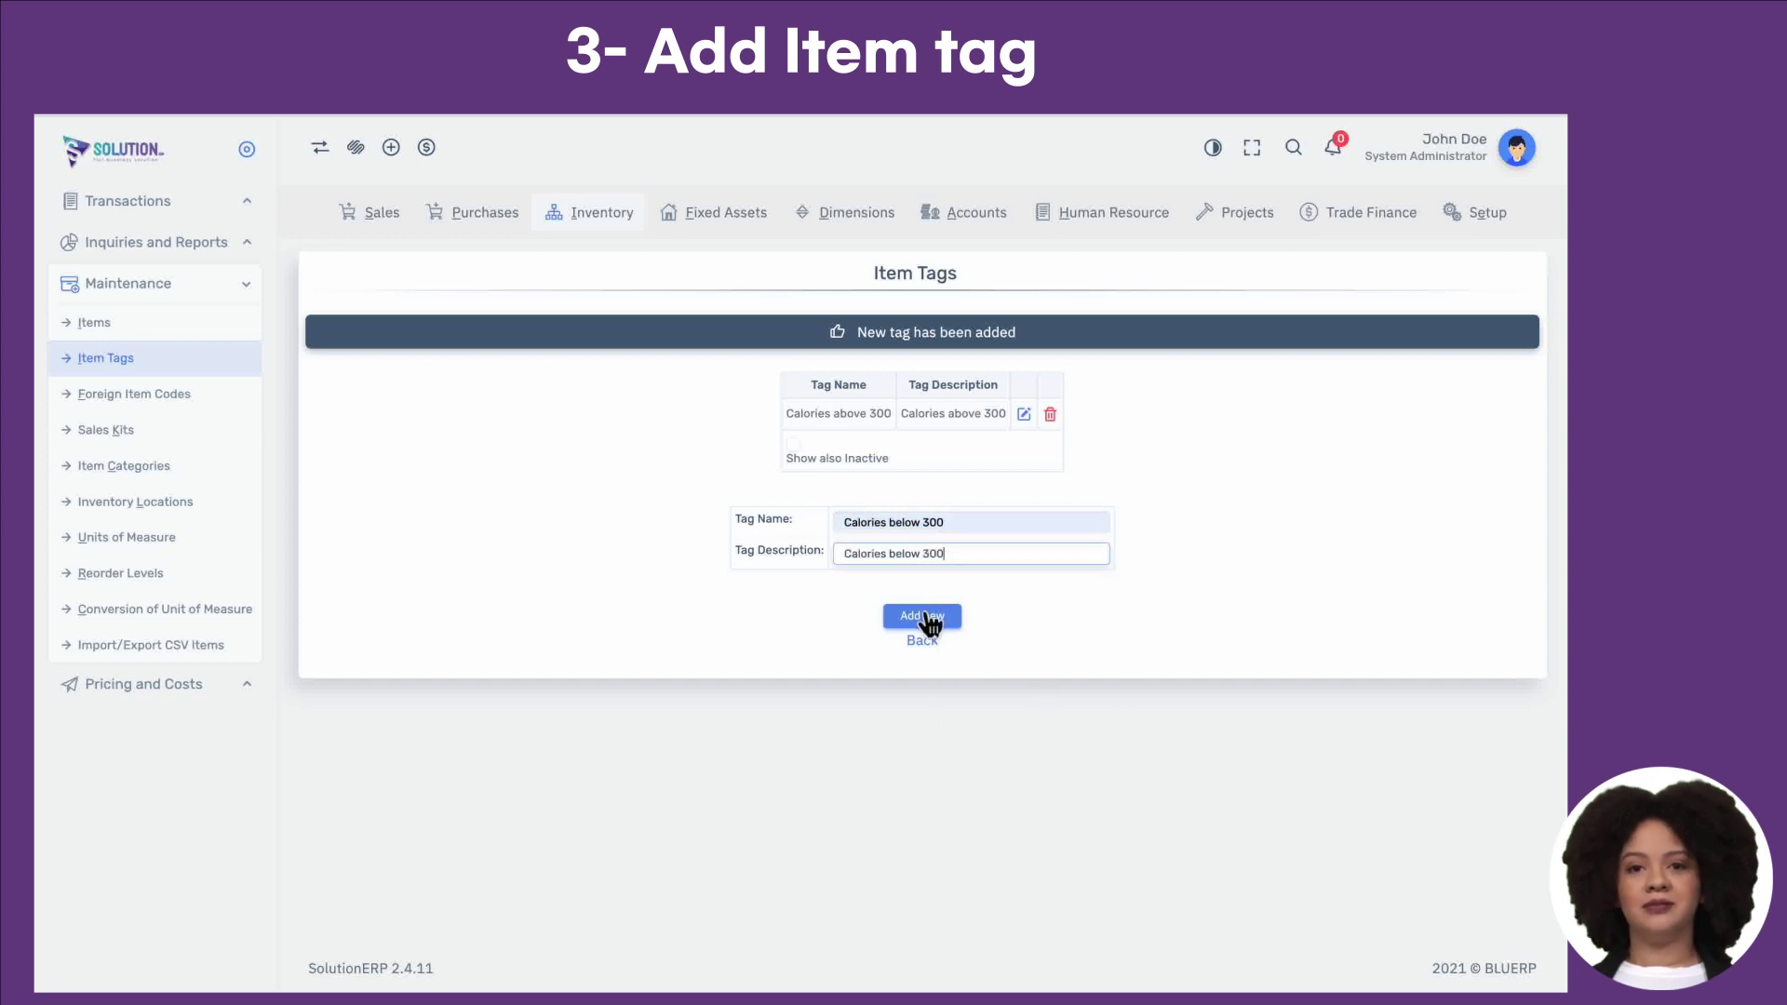
pyautogui.click(919, 614)
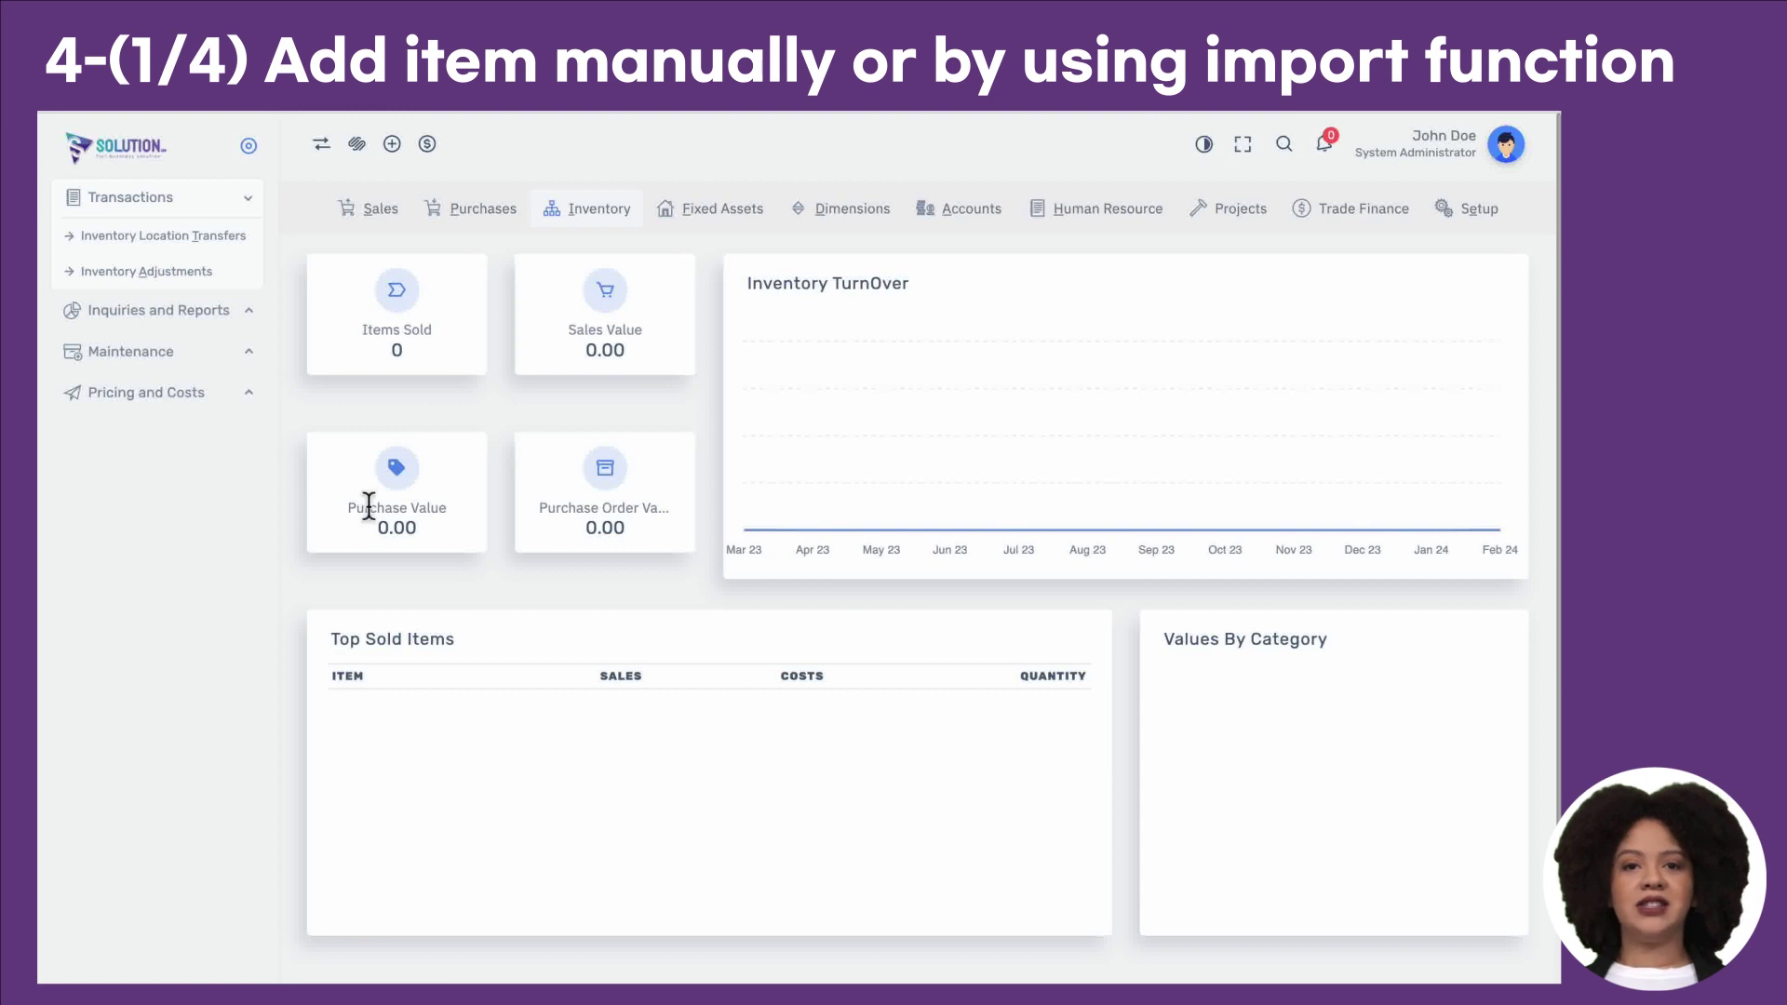
# Step: Open Items and generate EAN-8 item code 80820505 for a new item
pyautogui.click(191, 353)
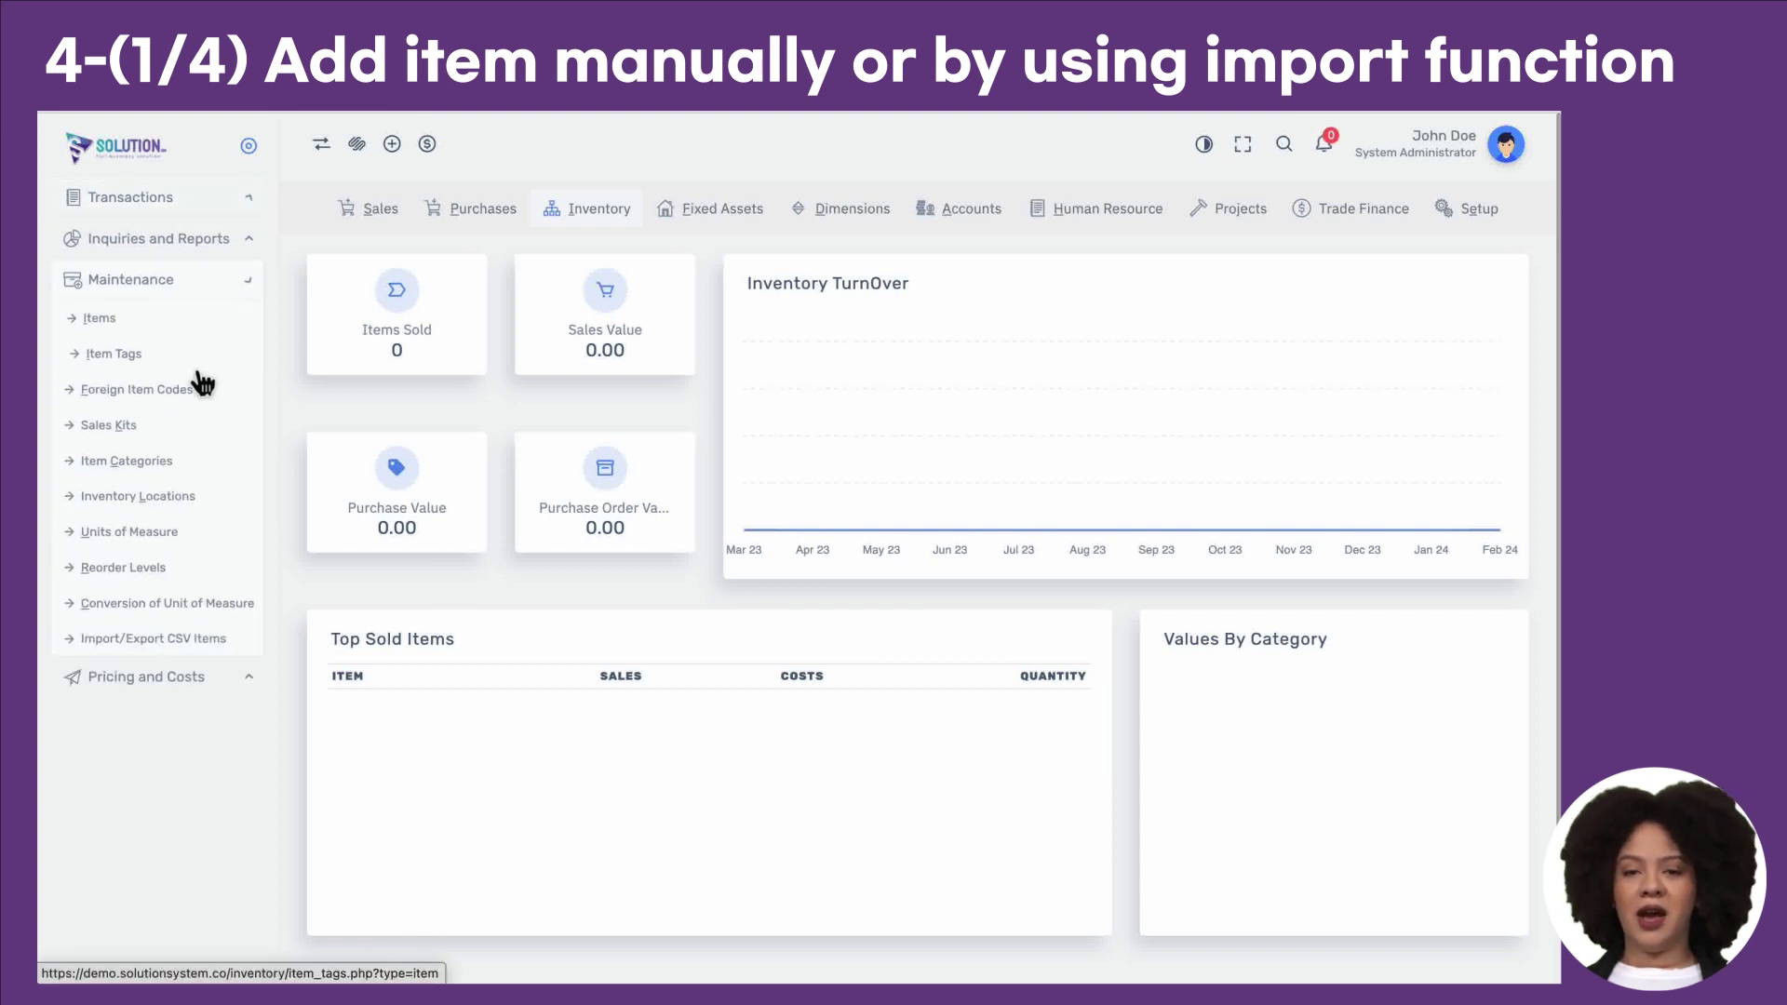
pyautogui.click(113, 331)
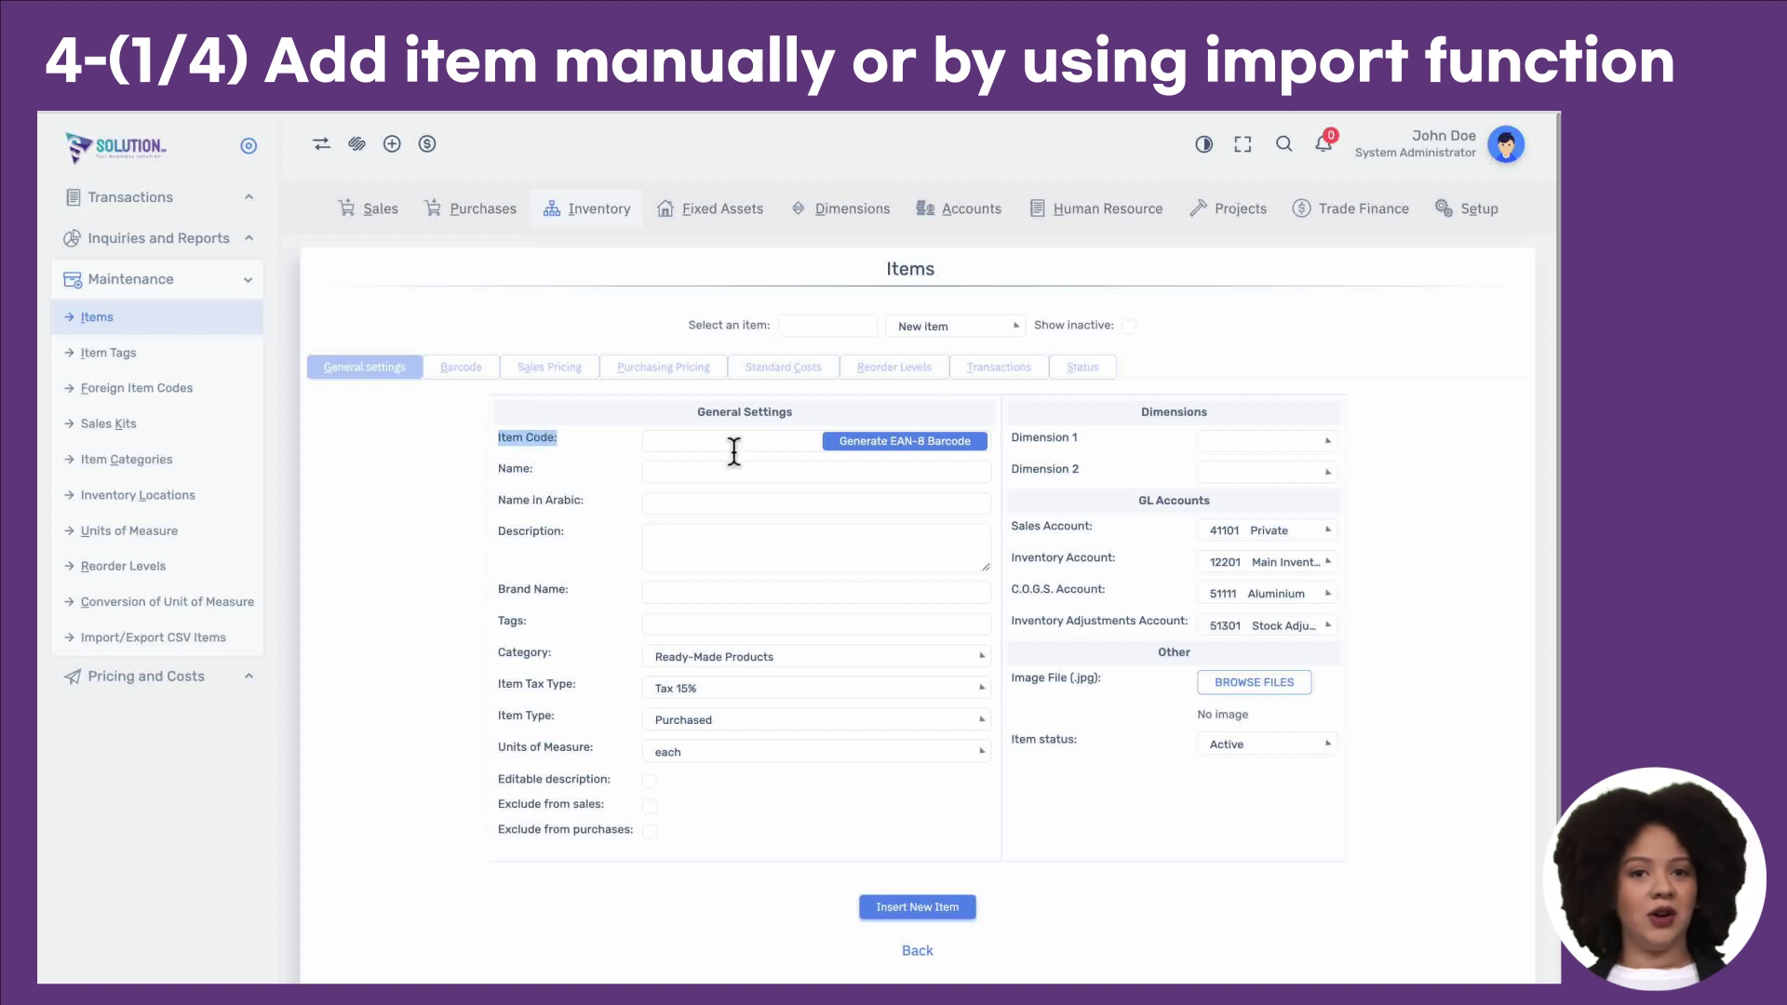
pyautogui.click(733, 443)
pyautogui.click(650, 481)
pyautogui.click(599, 482)
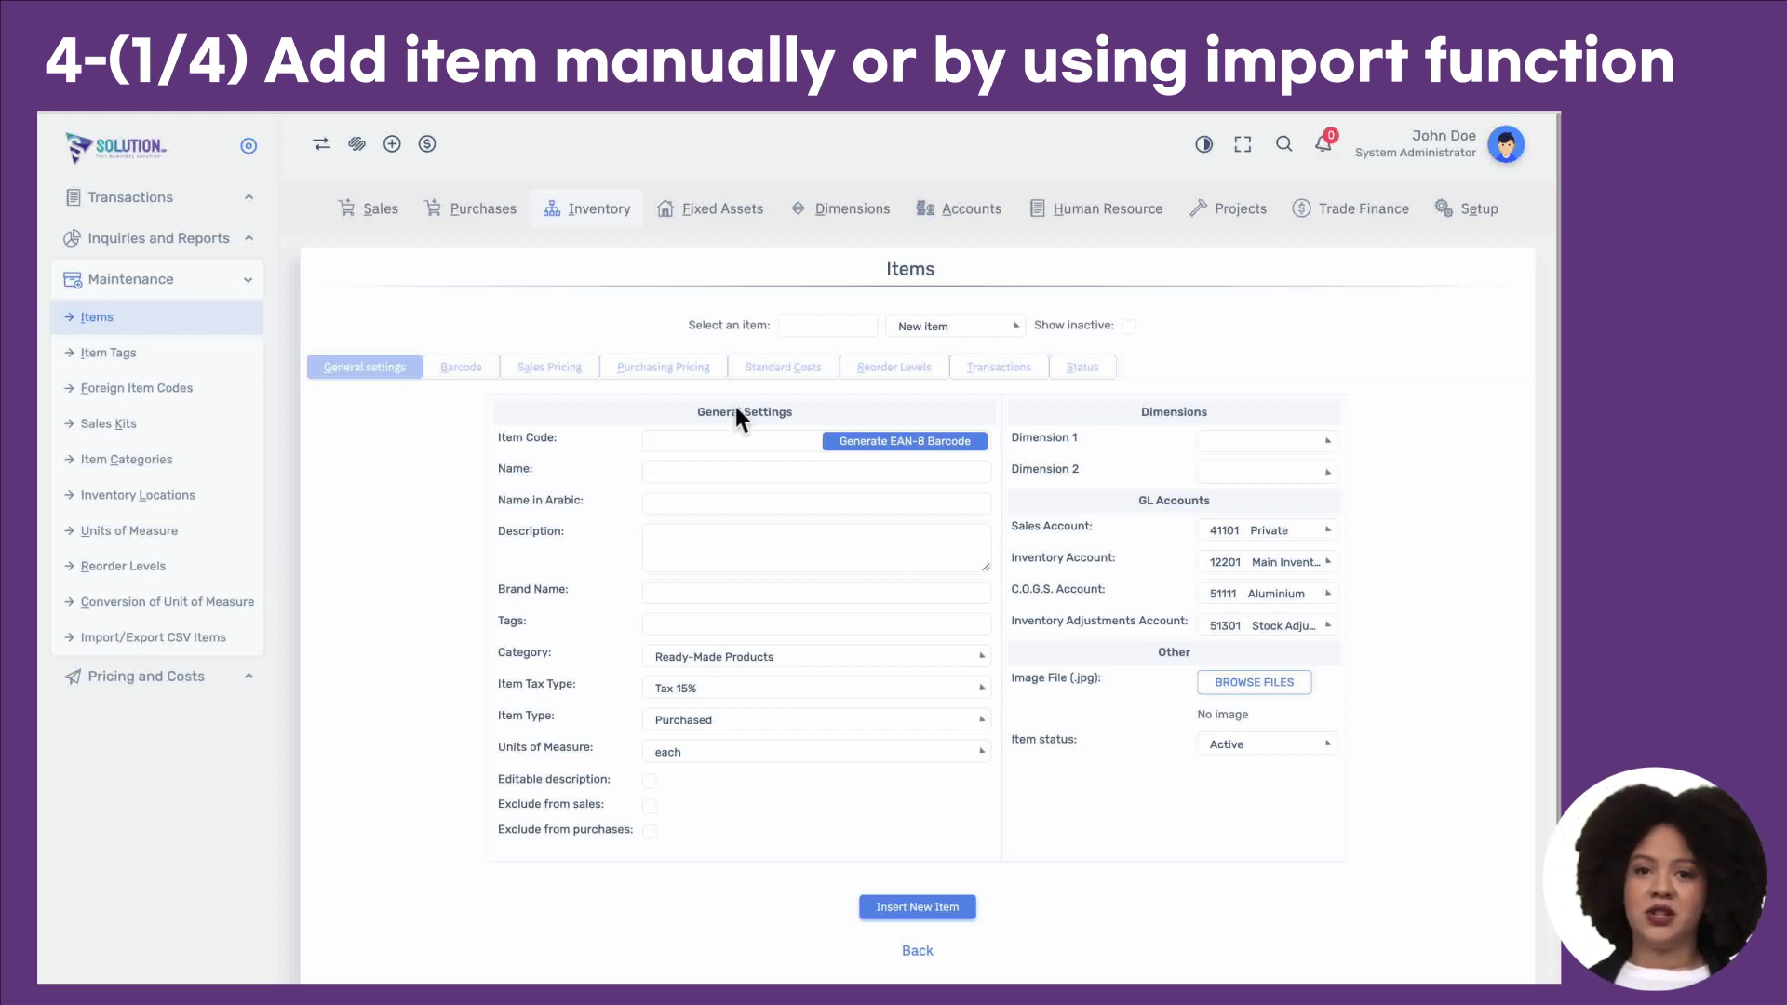
pyautogui.click(869, 443)
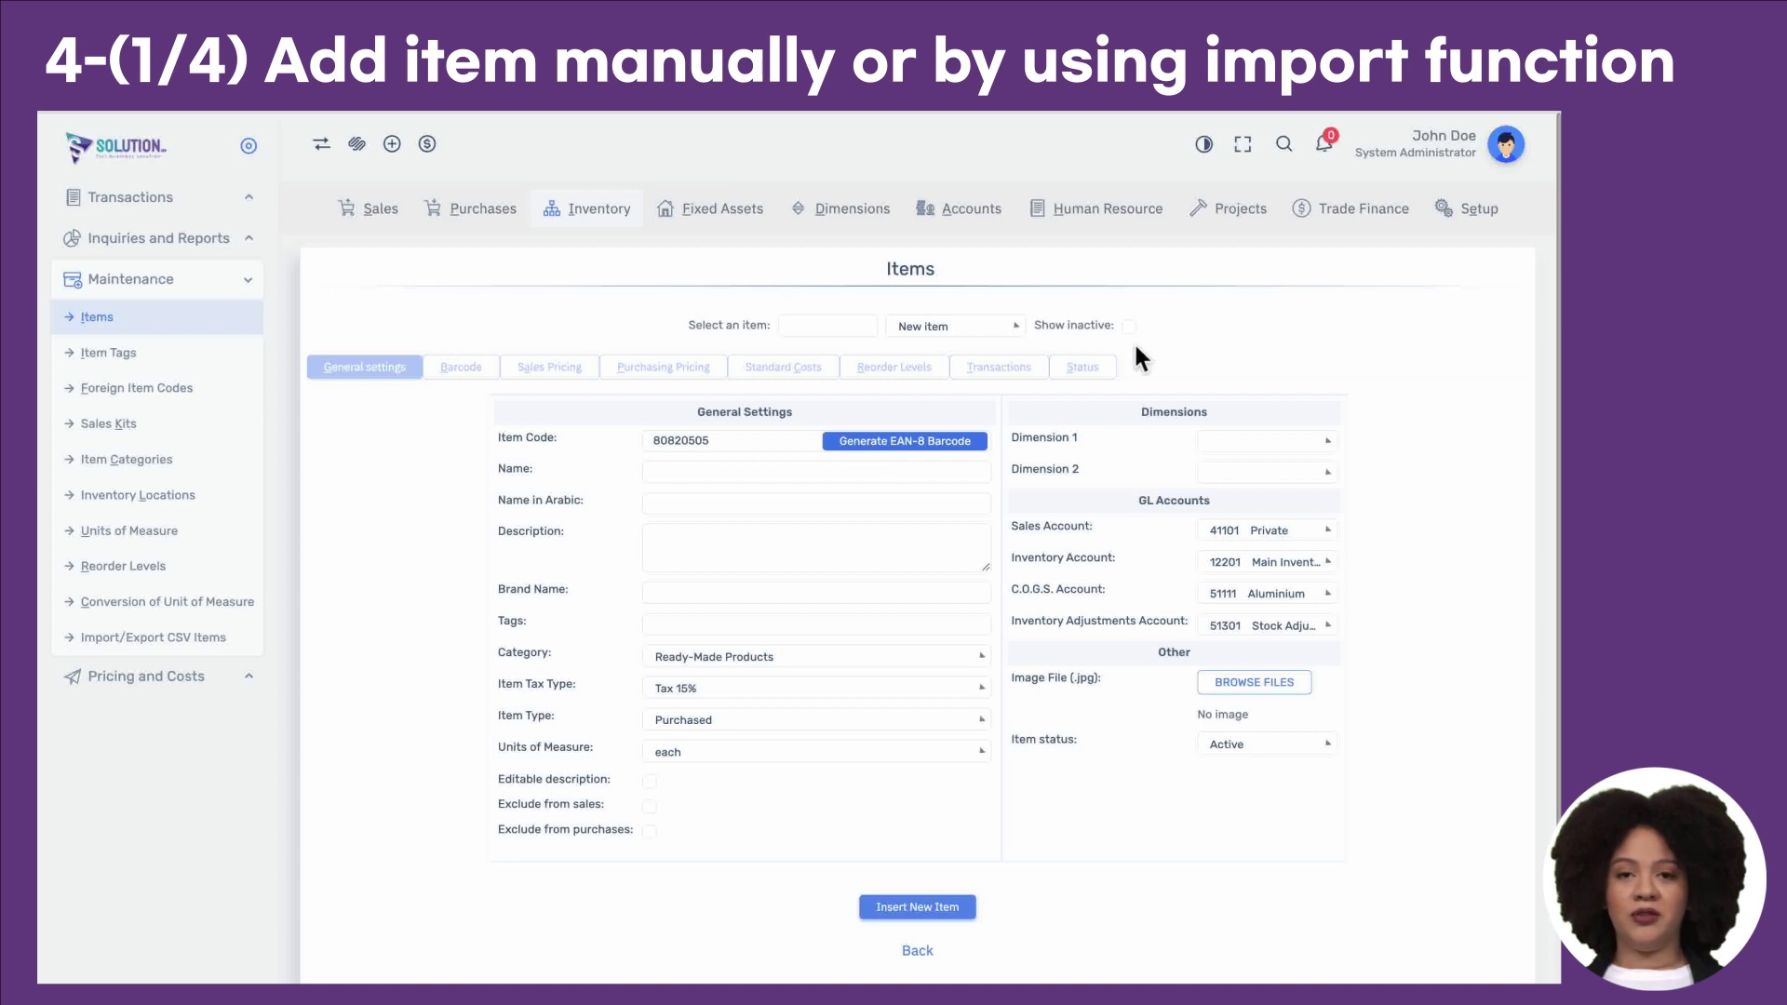
# Step: Open Company Setup and save it unchanged with Update
pyautogui.click(1470, 223)
pyautogui.click(191, 238)
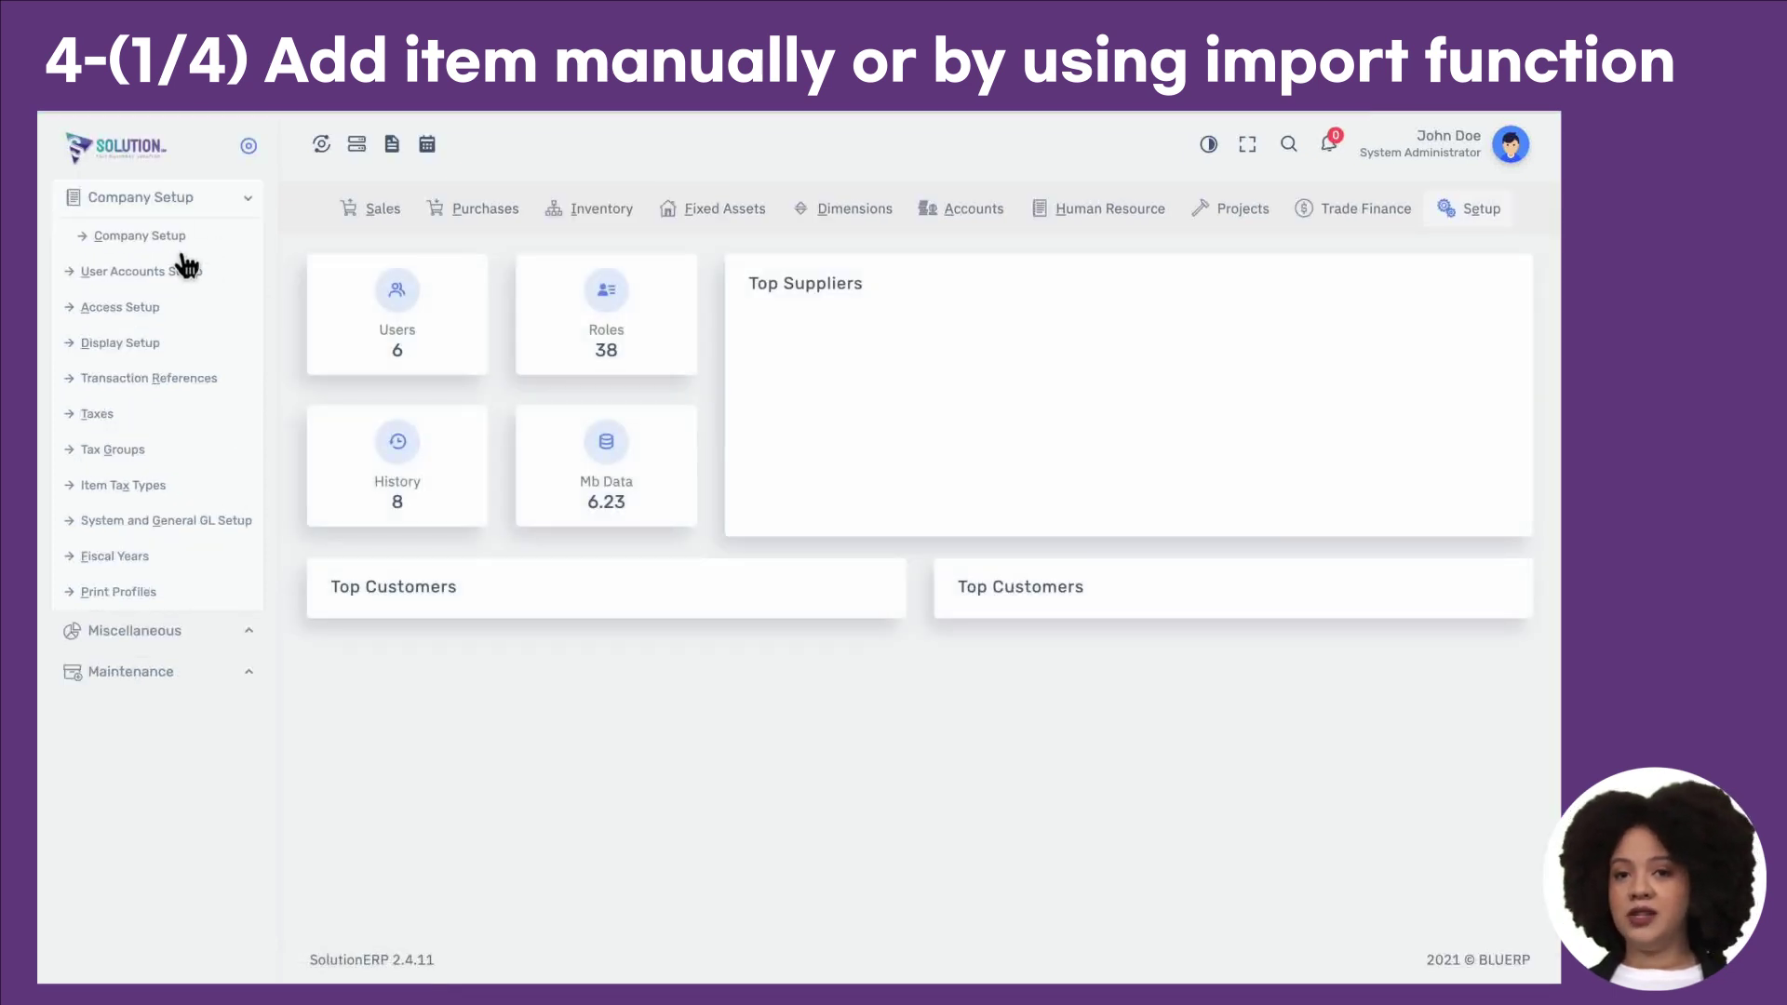
pyautogui.scroll(-3, 742, 652)
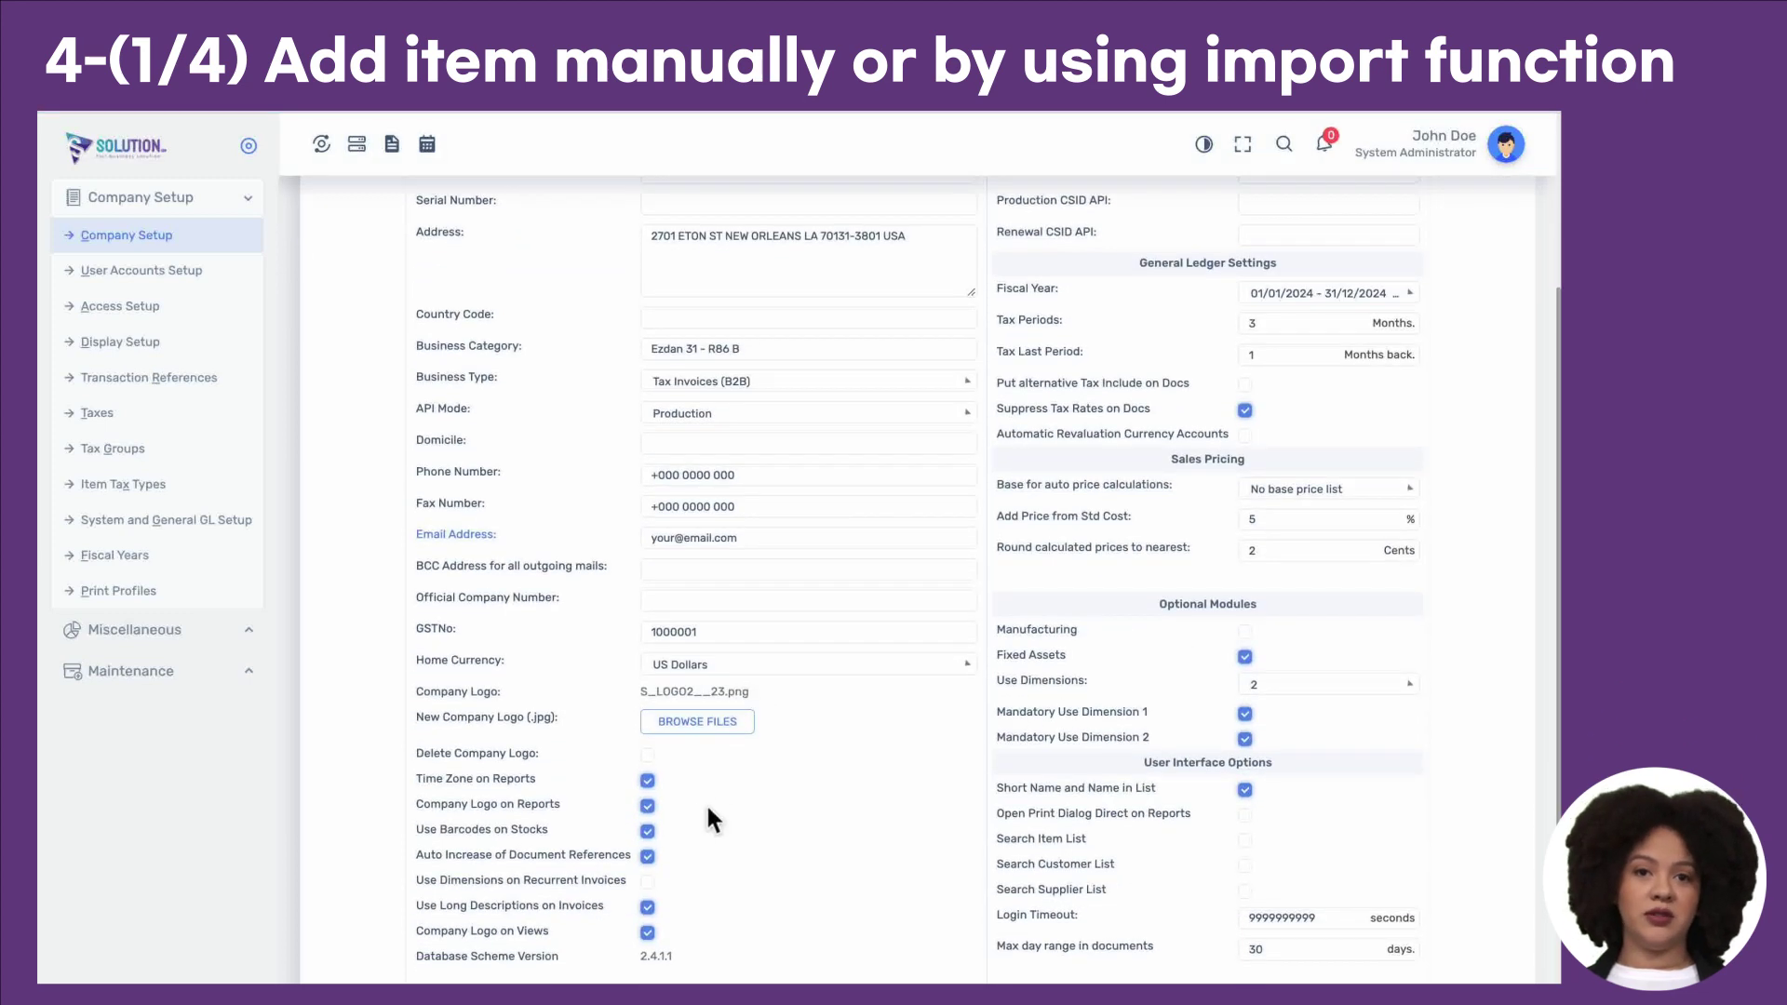
pyautogui.scroll(-5, 649, 851)
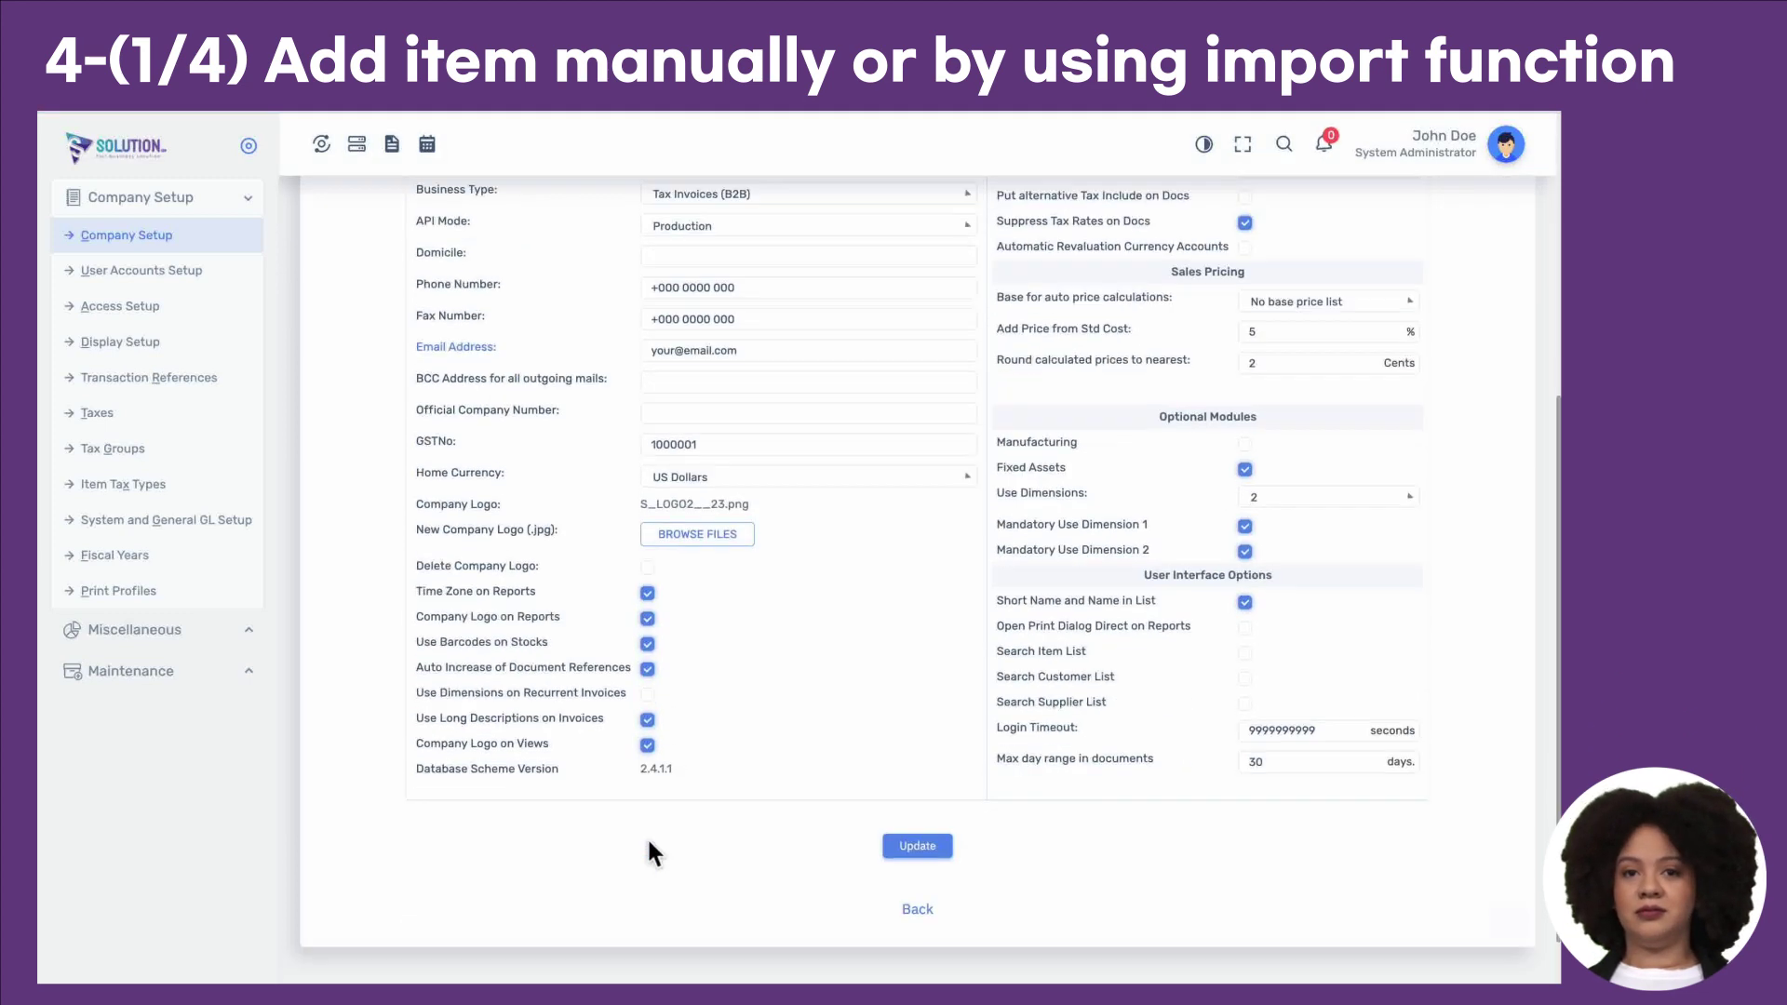
pyautogui.click(917, 798)
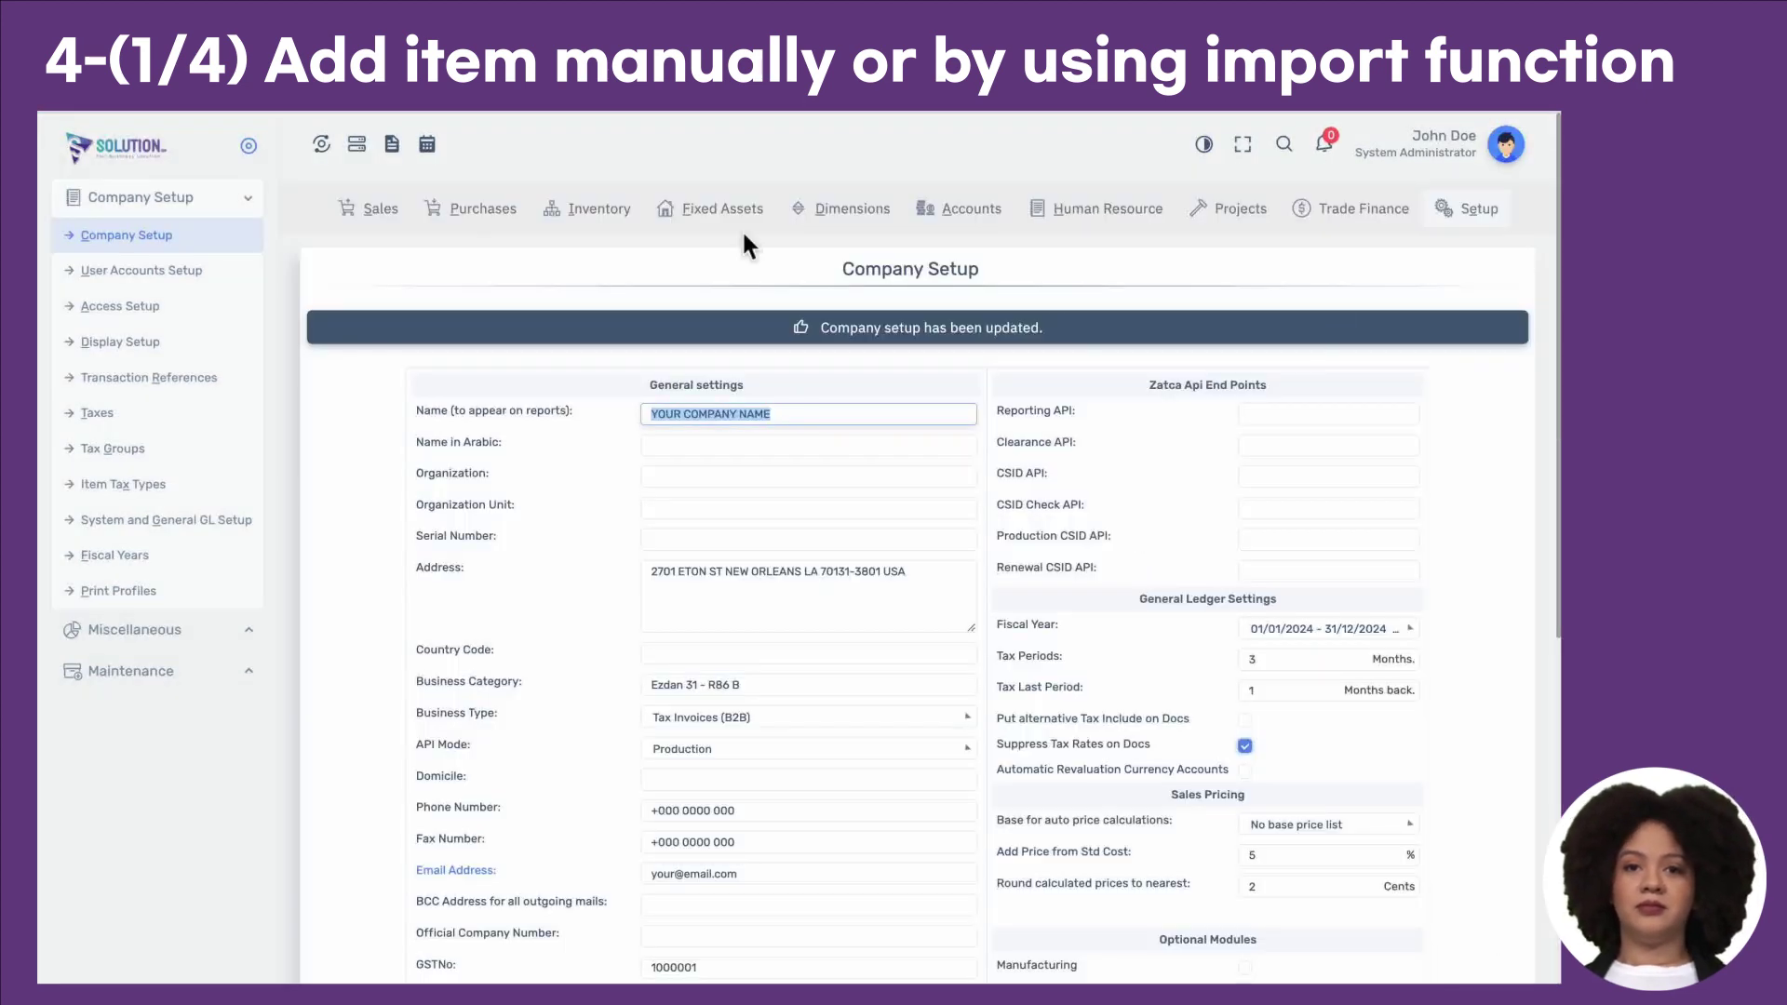
# Step: Return to Inventory > Maintenance > Items for a blank new-item form
pyautogui.click(622, 223)
pyautogui.click(57, 353)
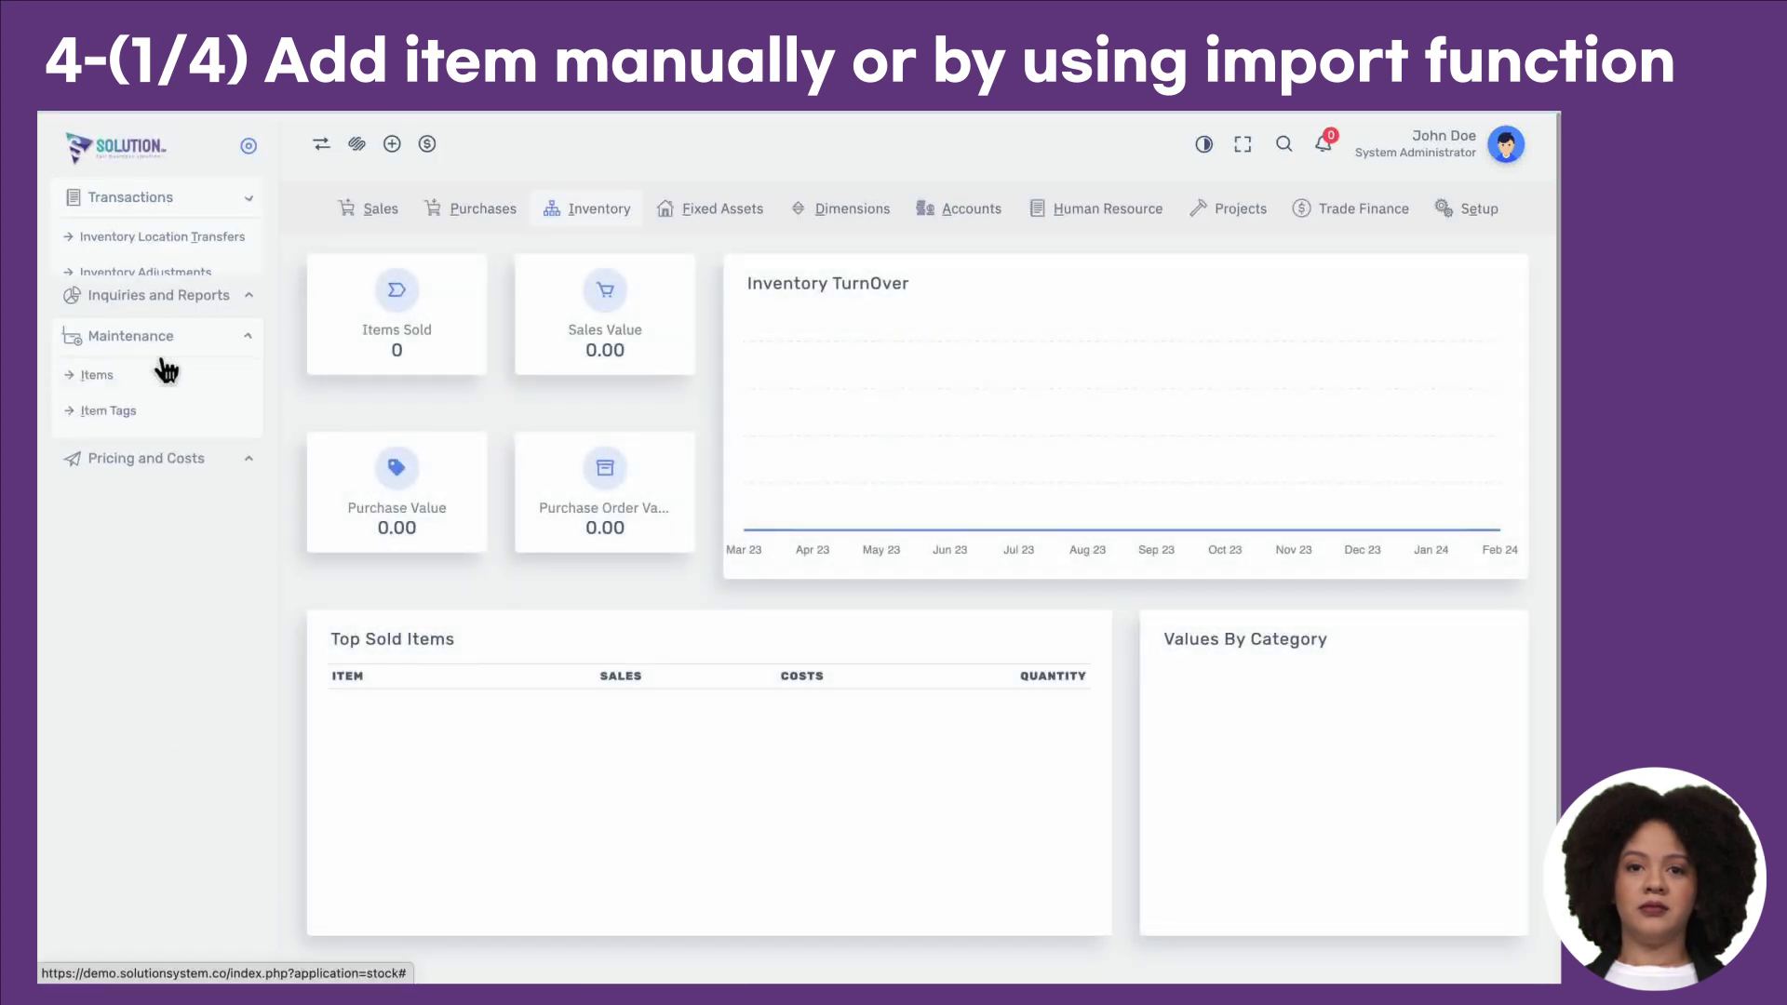
pyautogui.click(99, 317)
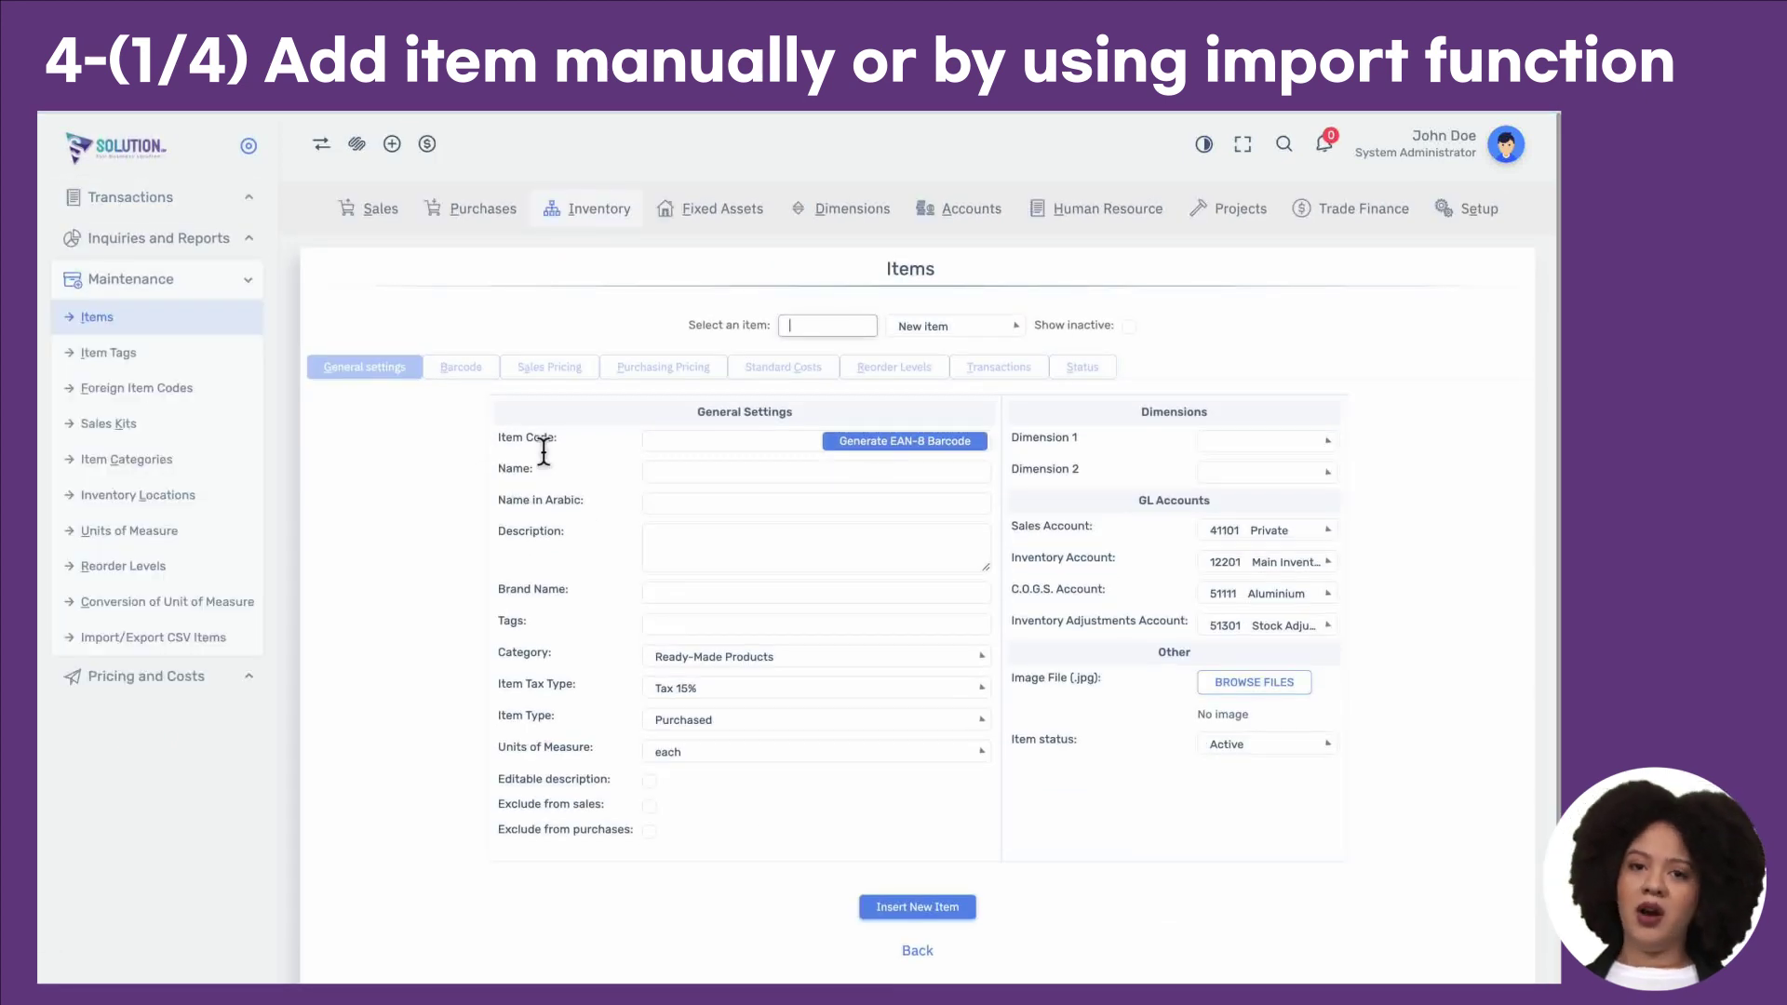
pyautogui.click(663, 479)
# Step: Generate item code 98661251 for the new item and step through its name and description fields
pyautogui.click(847, 447)
pyautogui.click(817, 471)
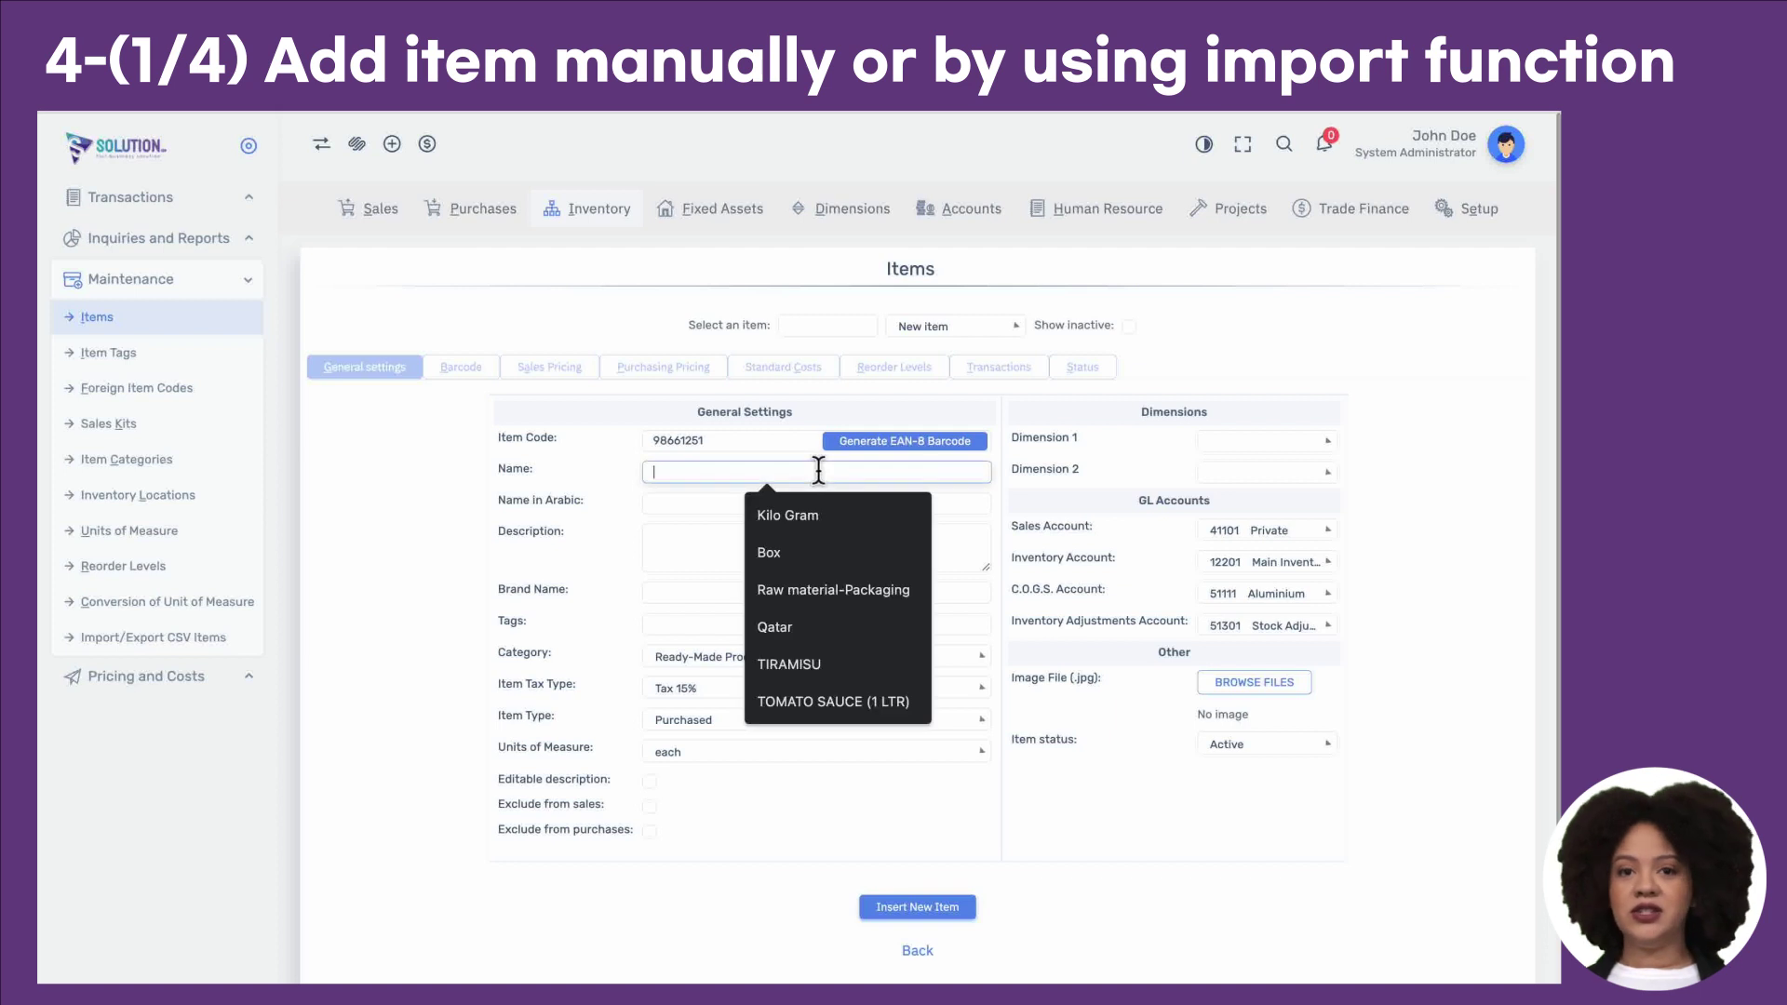
pyautogui.click(738, 554)
pyautogui.scroll(-1, 751, 707)
pyautogui.click(654, 742)
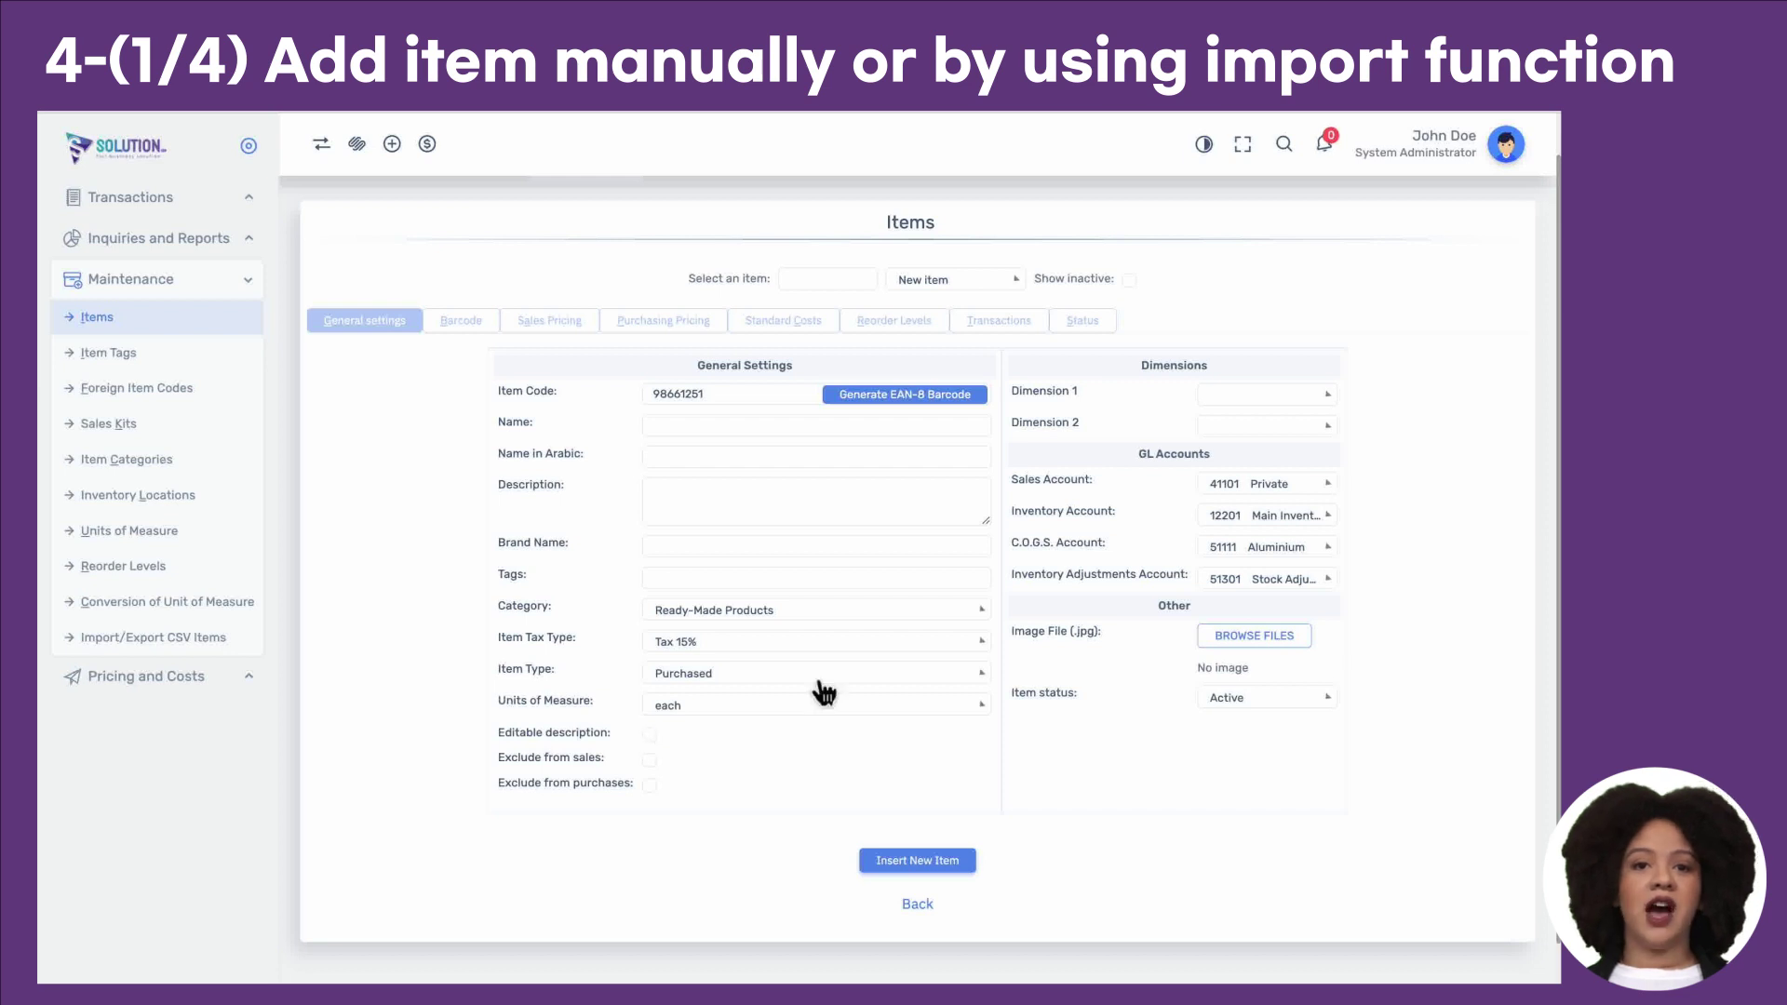
# Step: Review the GL Accounts, Item Type, Item Tax Type and Units of Measure settings
pyautogui.tripleClick(1170, 460)
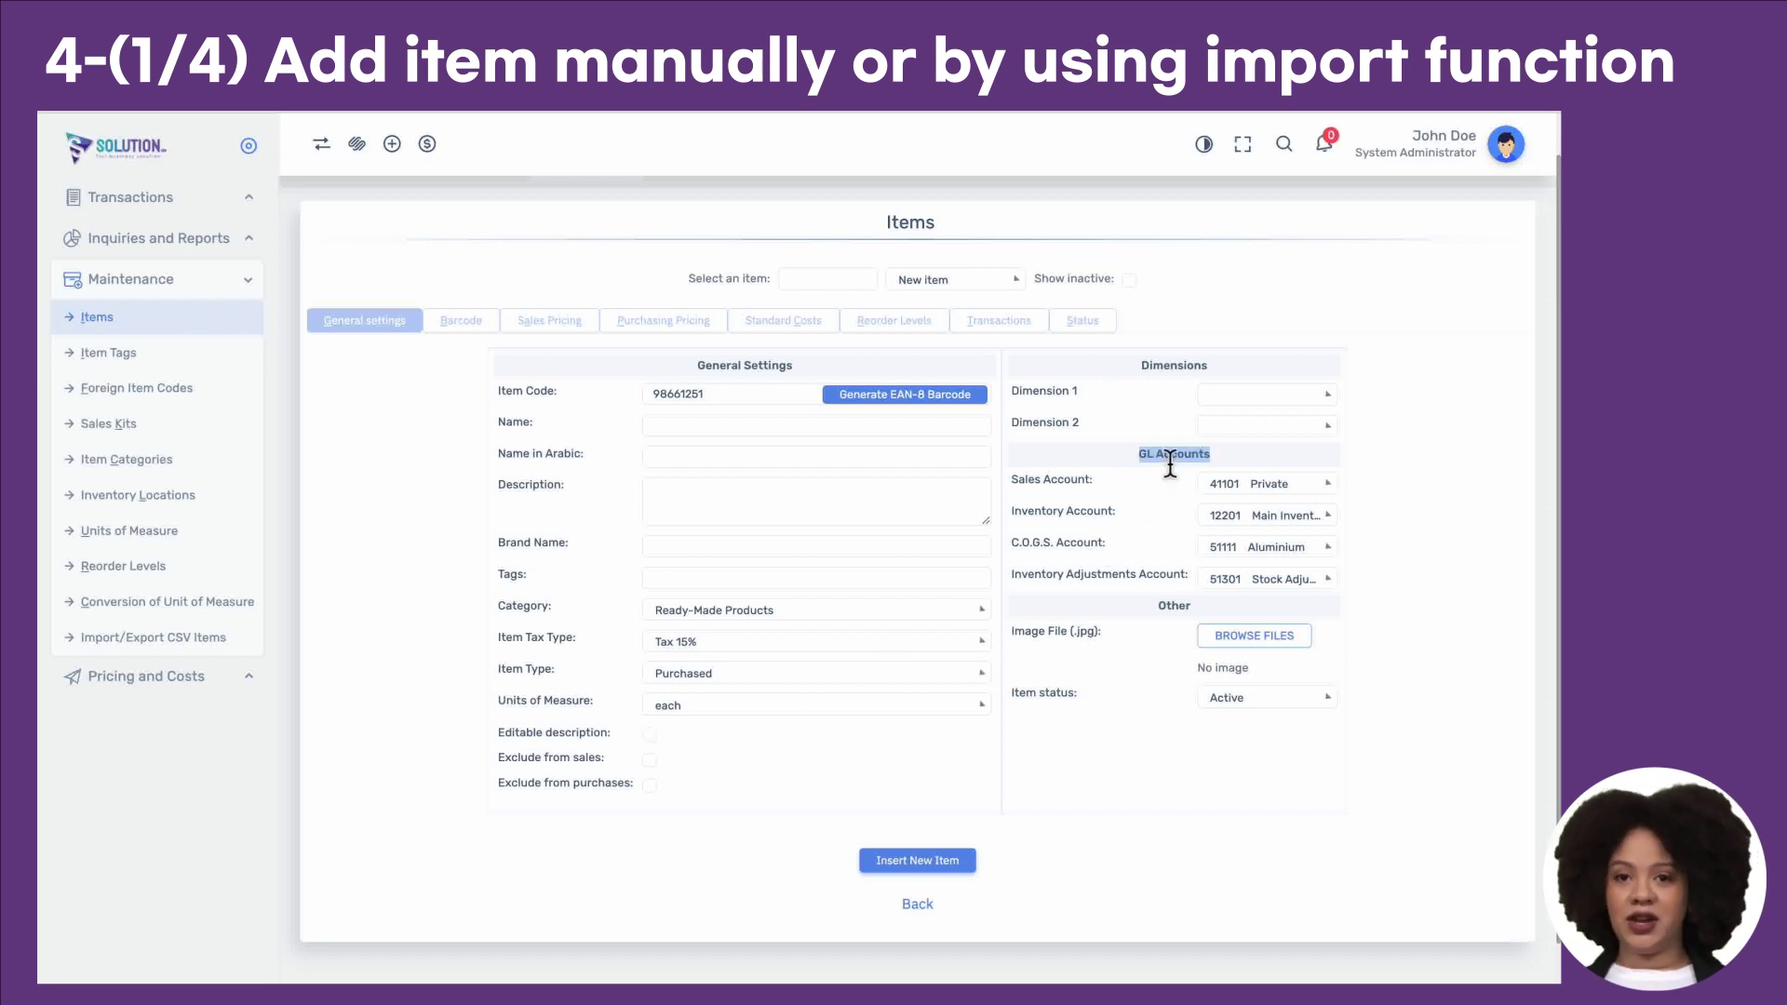
pyautogui.moveTo(554, 670); pyautogui.dragTo(533, 677)
pyautogui.tripleClick(534, 677)
pyautogui.tripleClick(534, 642)
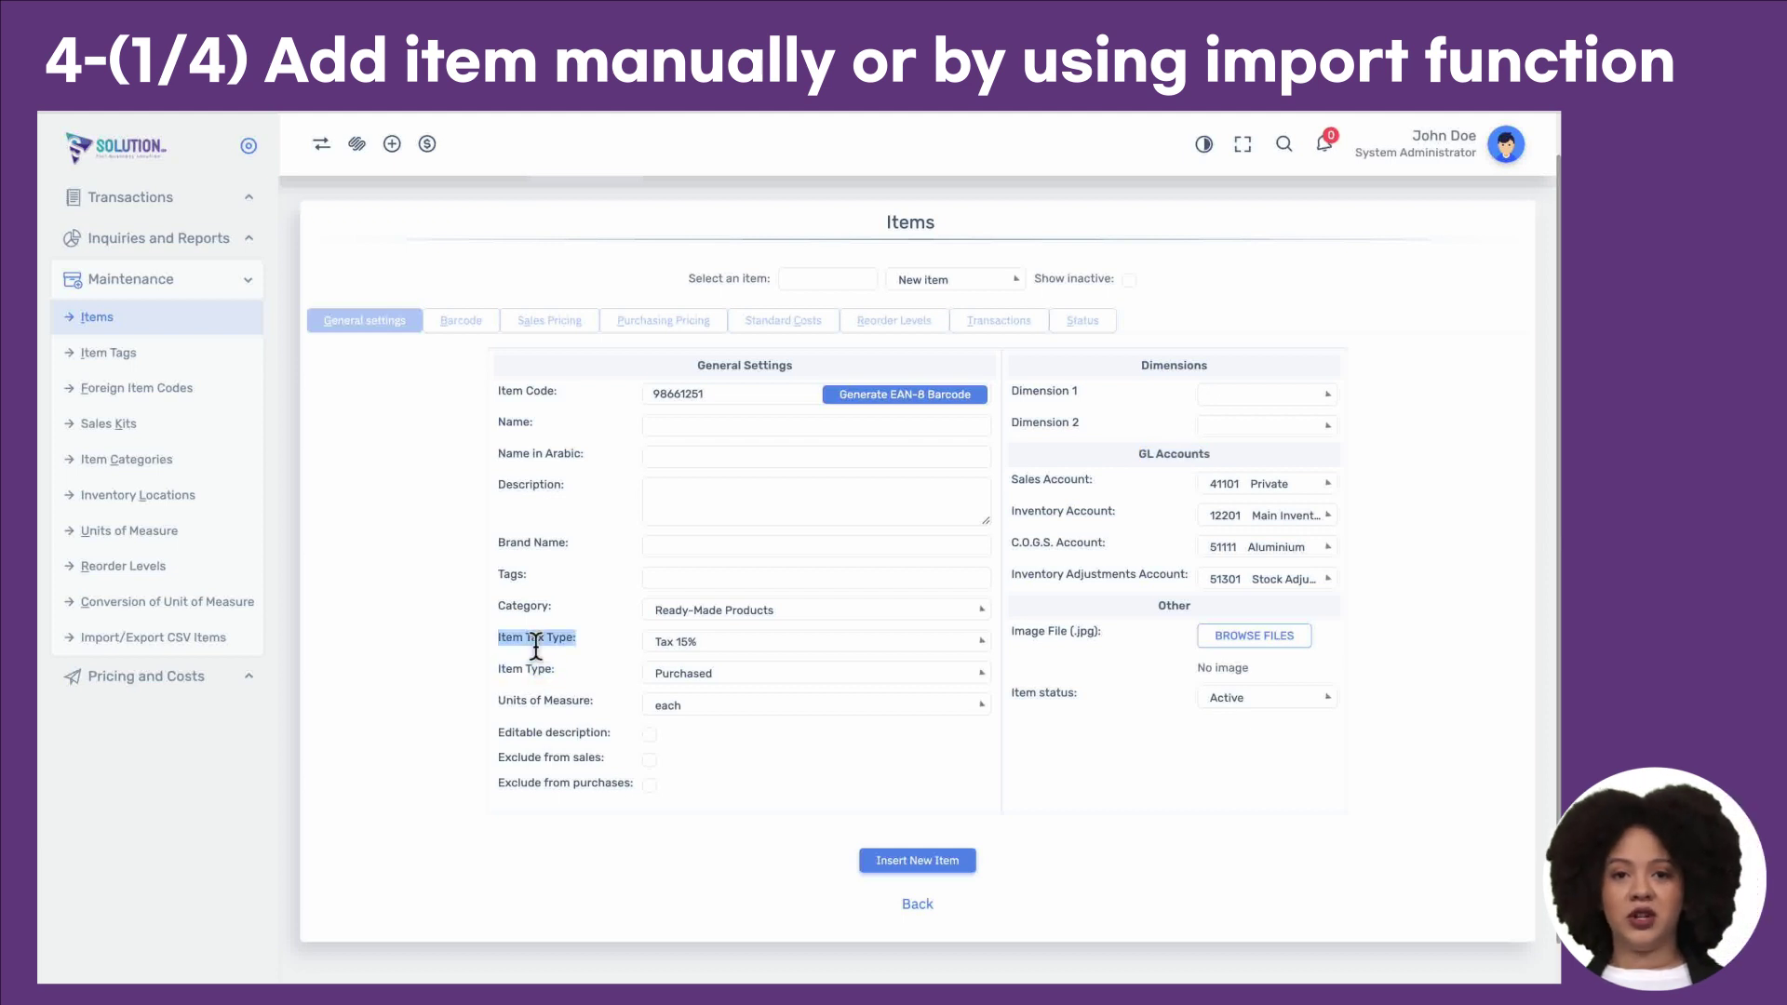
pyautogui.tripleClick(533, 704)
# Step: Try category Row Material, revert to Ready-Made Products, and check the sales account options
pyautogui.click(710, 612)
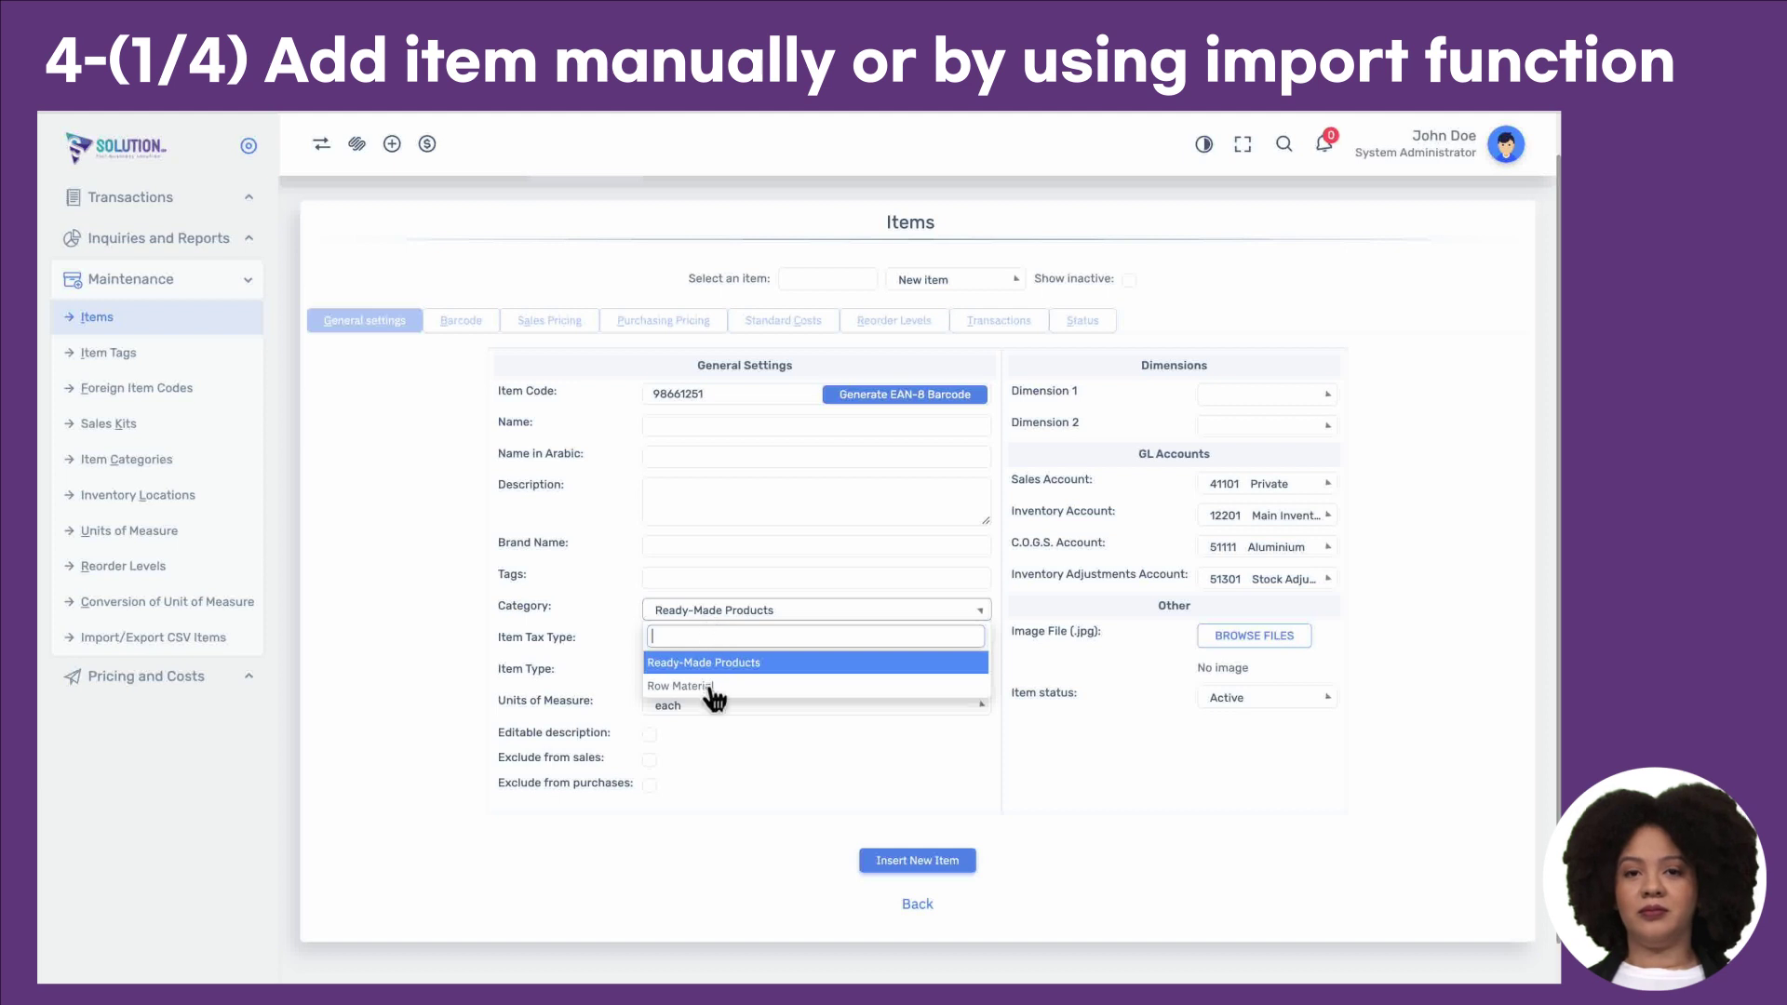
pyautogui.click(706, 688)
pyautogui.click(718, 613)
pyautogui.click(717, 666)
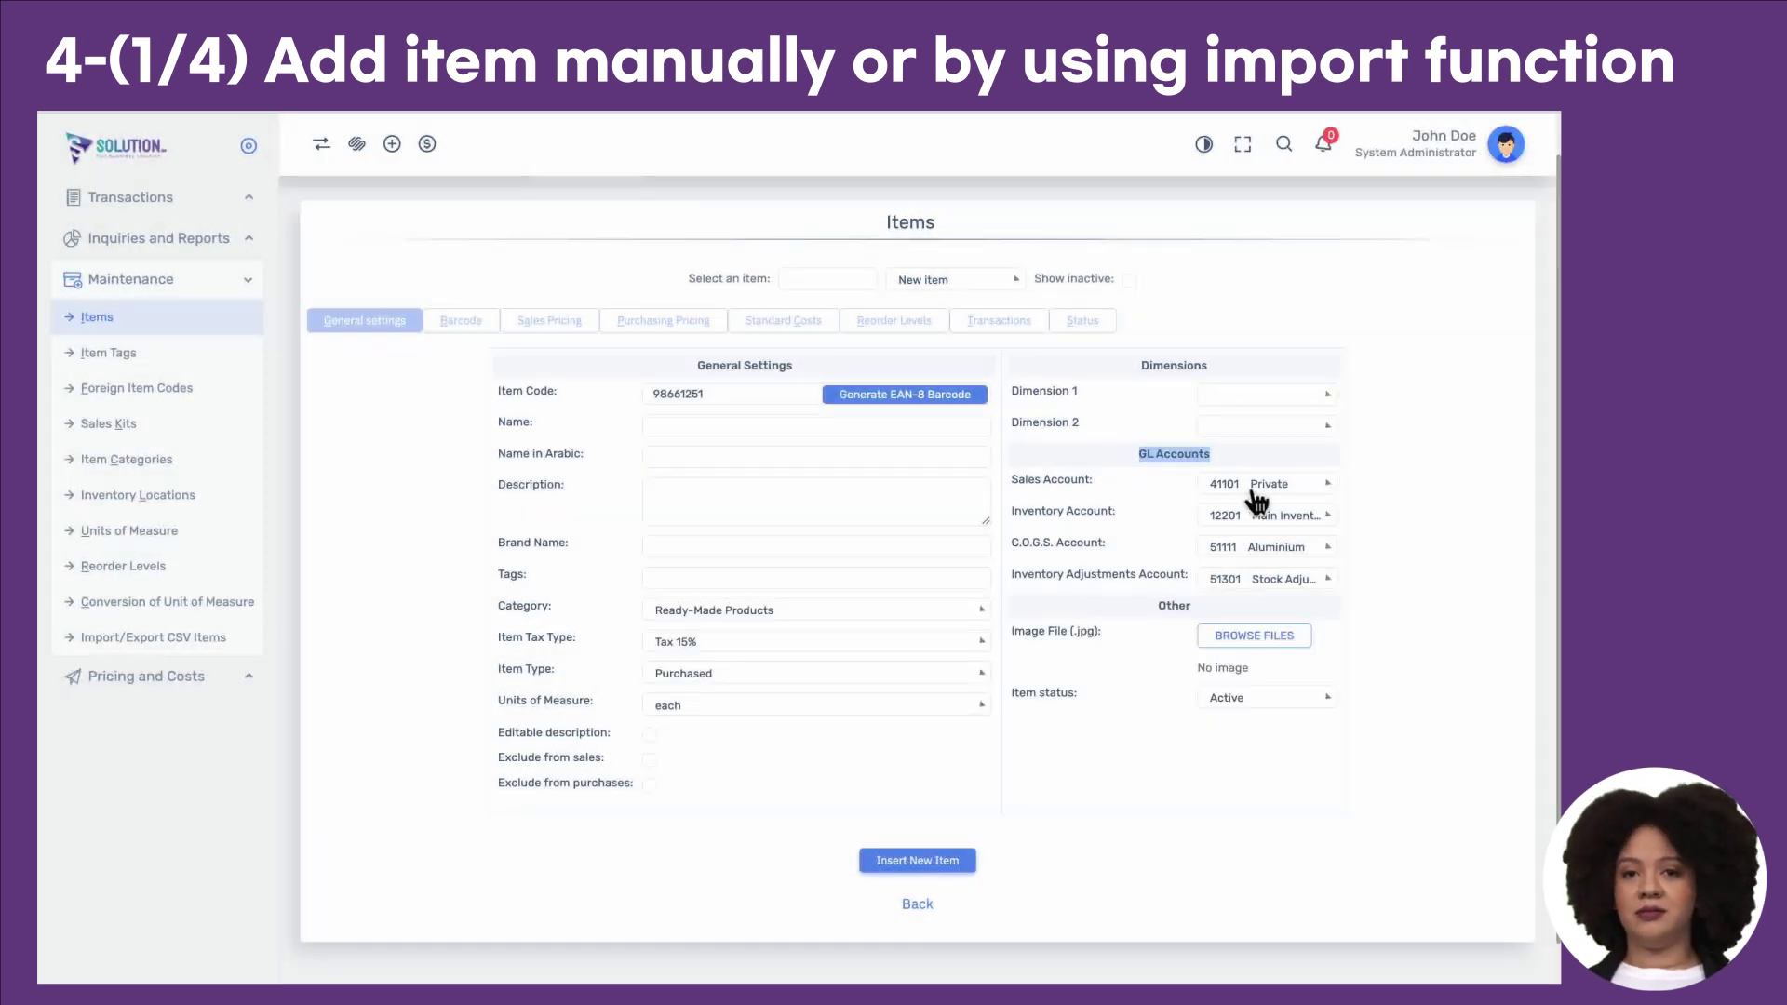
pyautogui.click(1254, 490)
pyautogui.click(1254, 493)
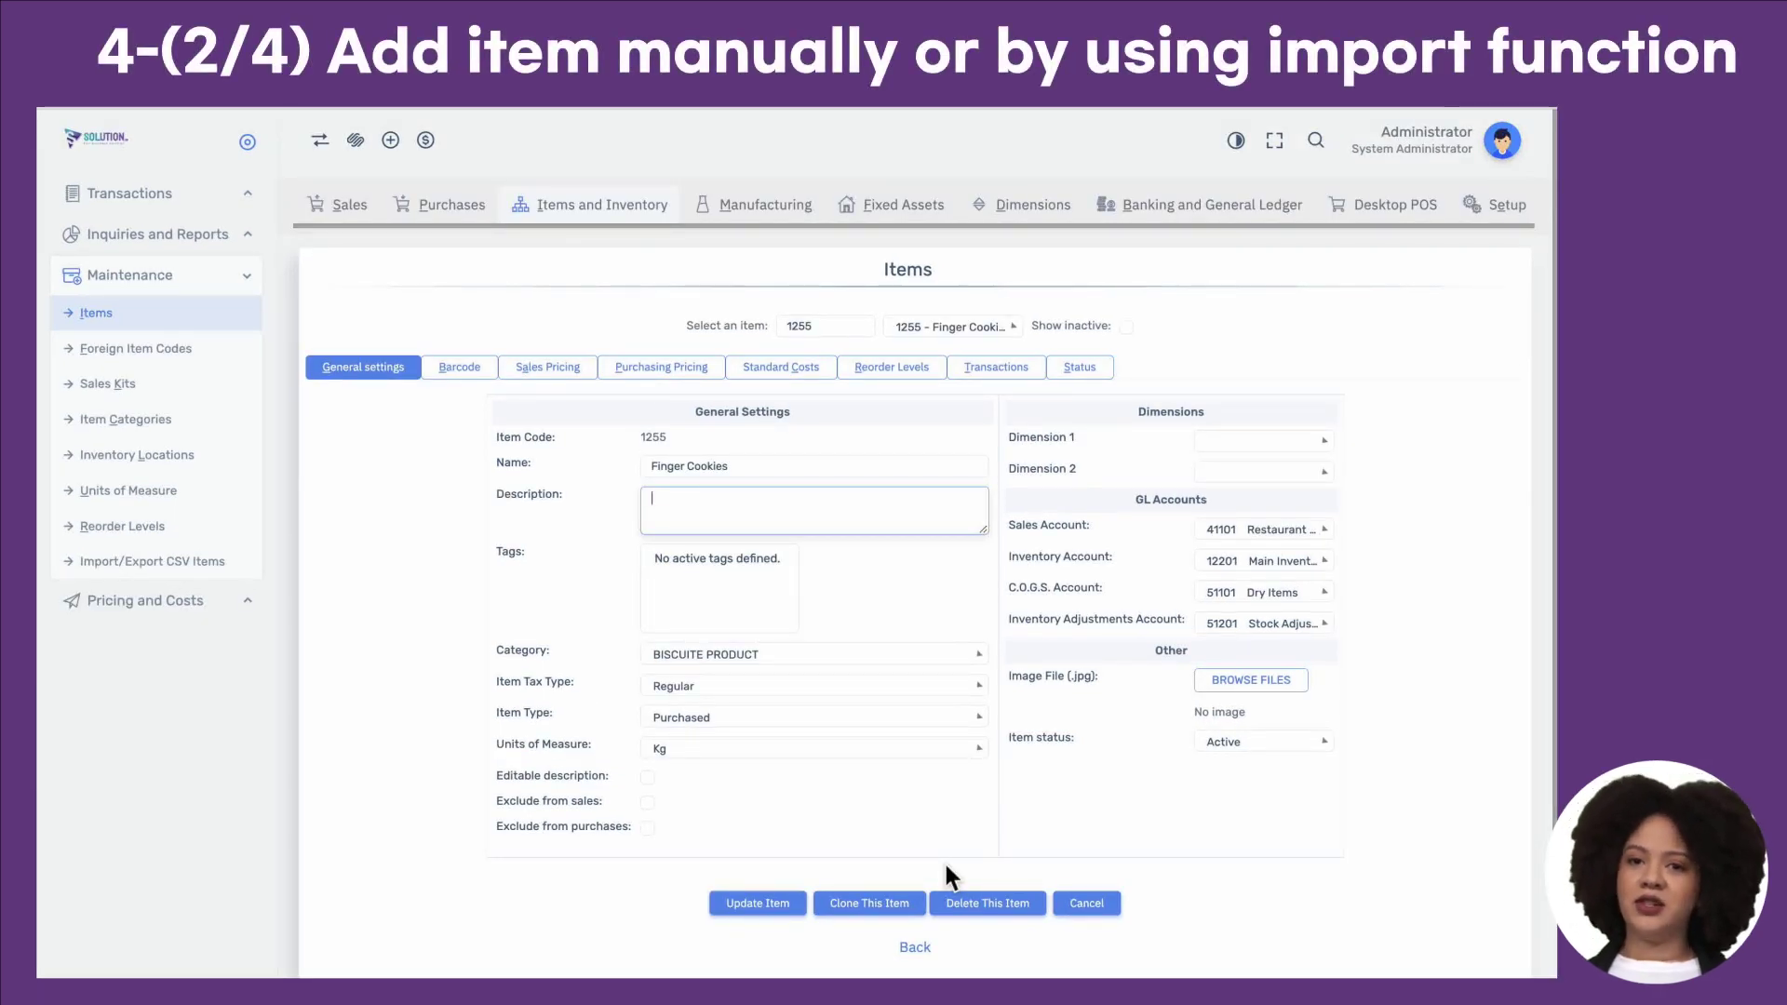
pyautogui.click(696, 754)
pyautogui.click(698, 765)
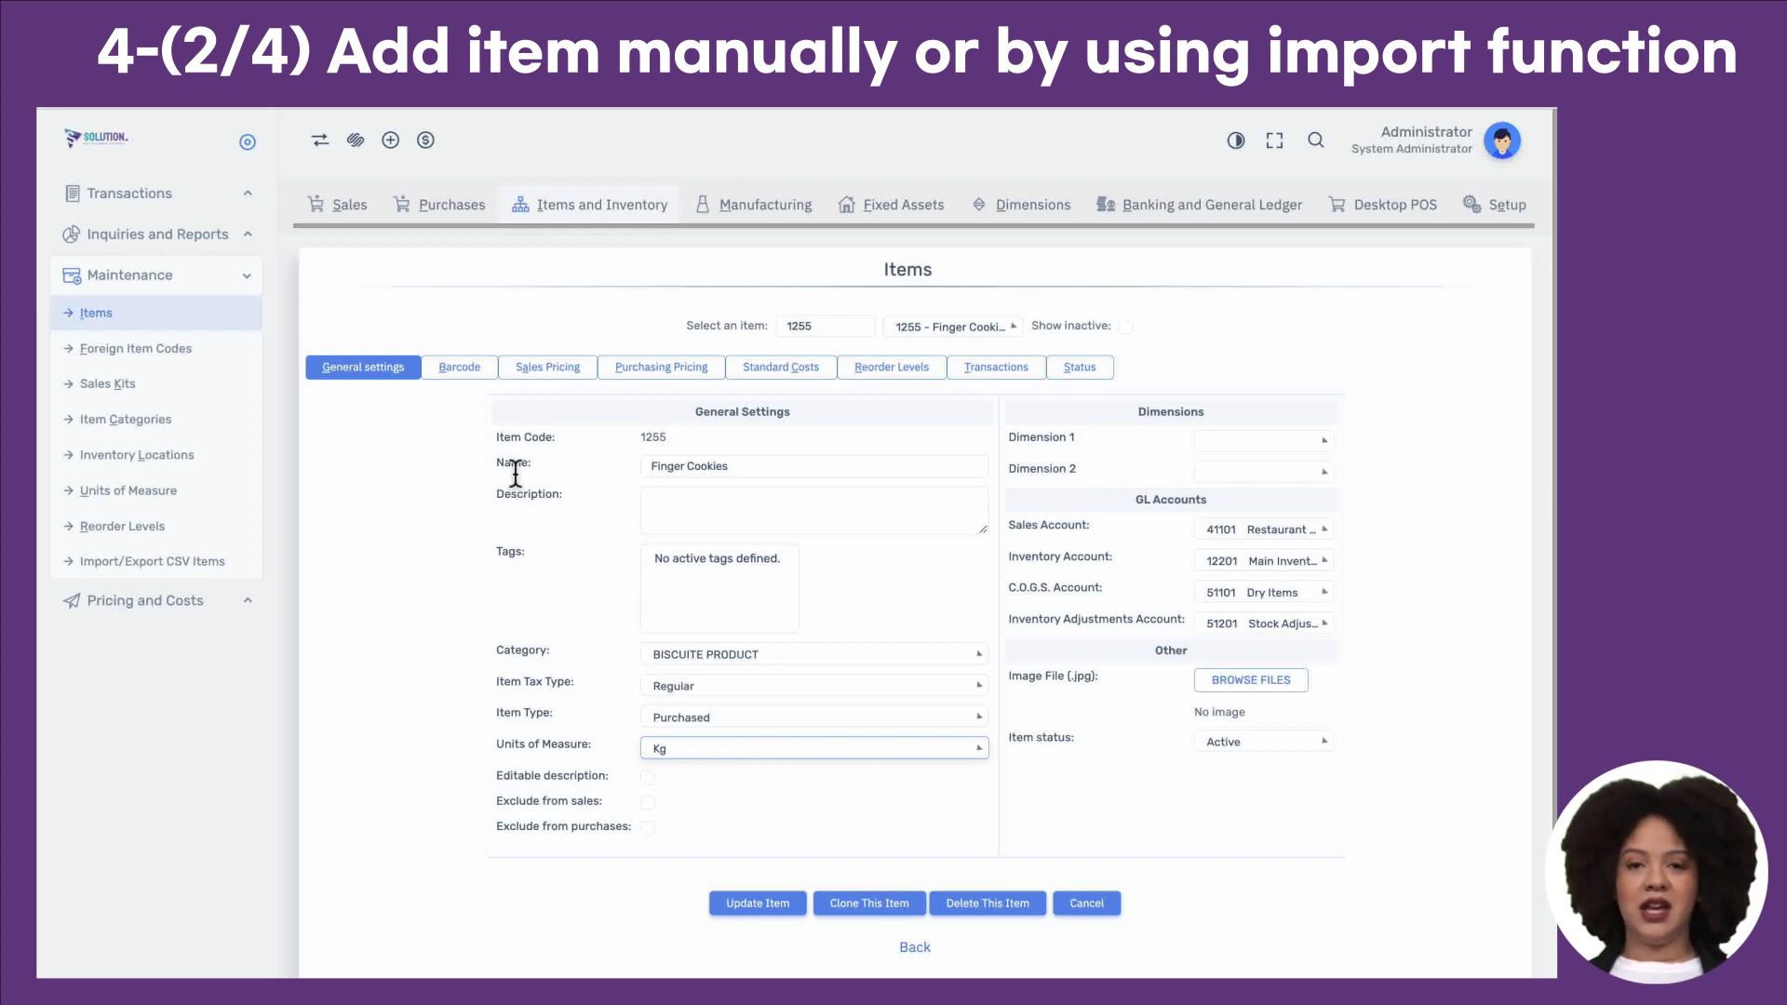
pyautogui.click(466, 368)
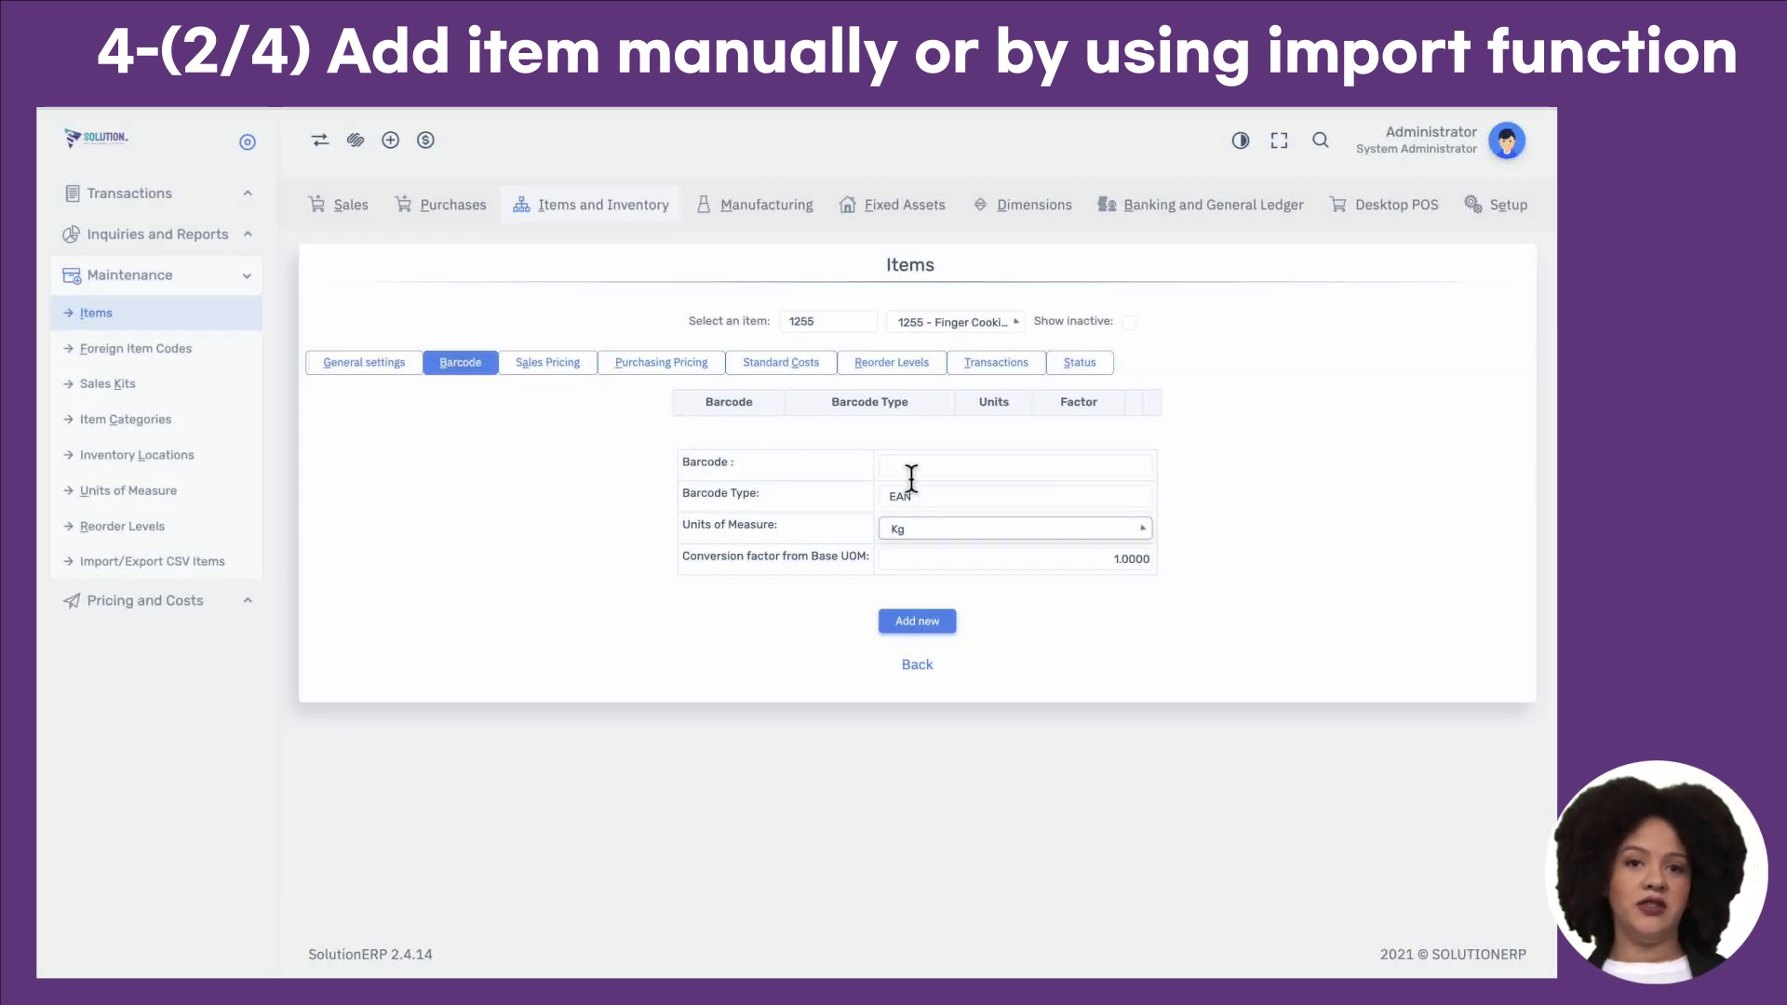
pyautogui.click(934, 536)
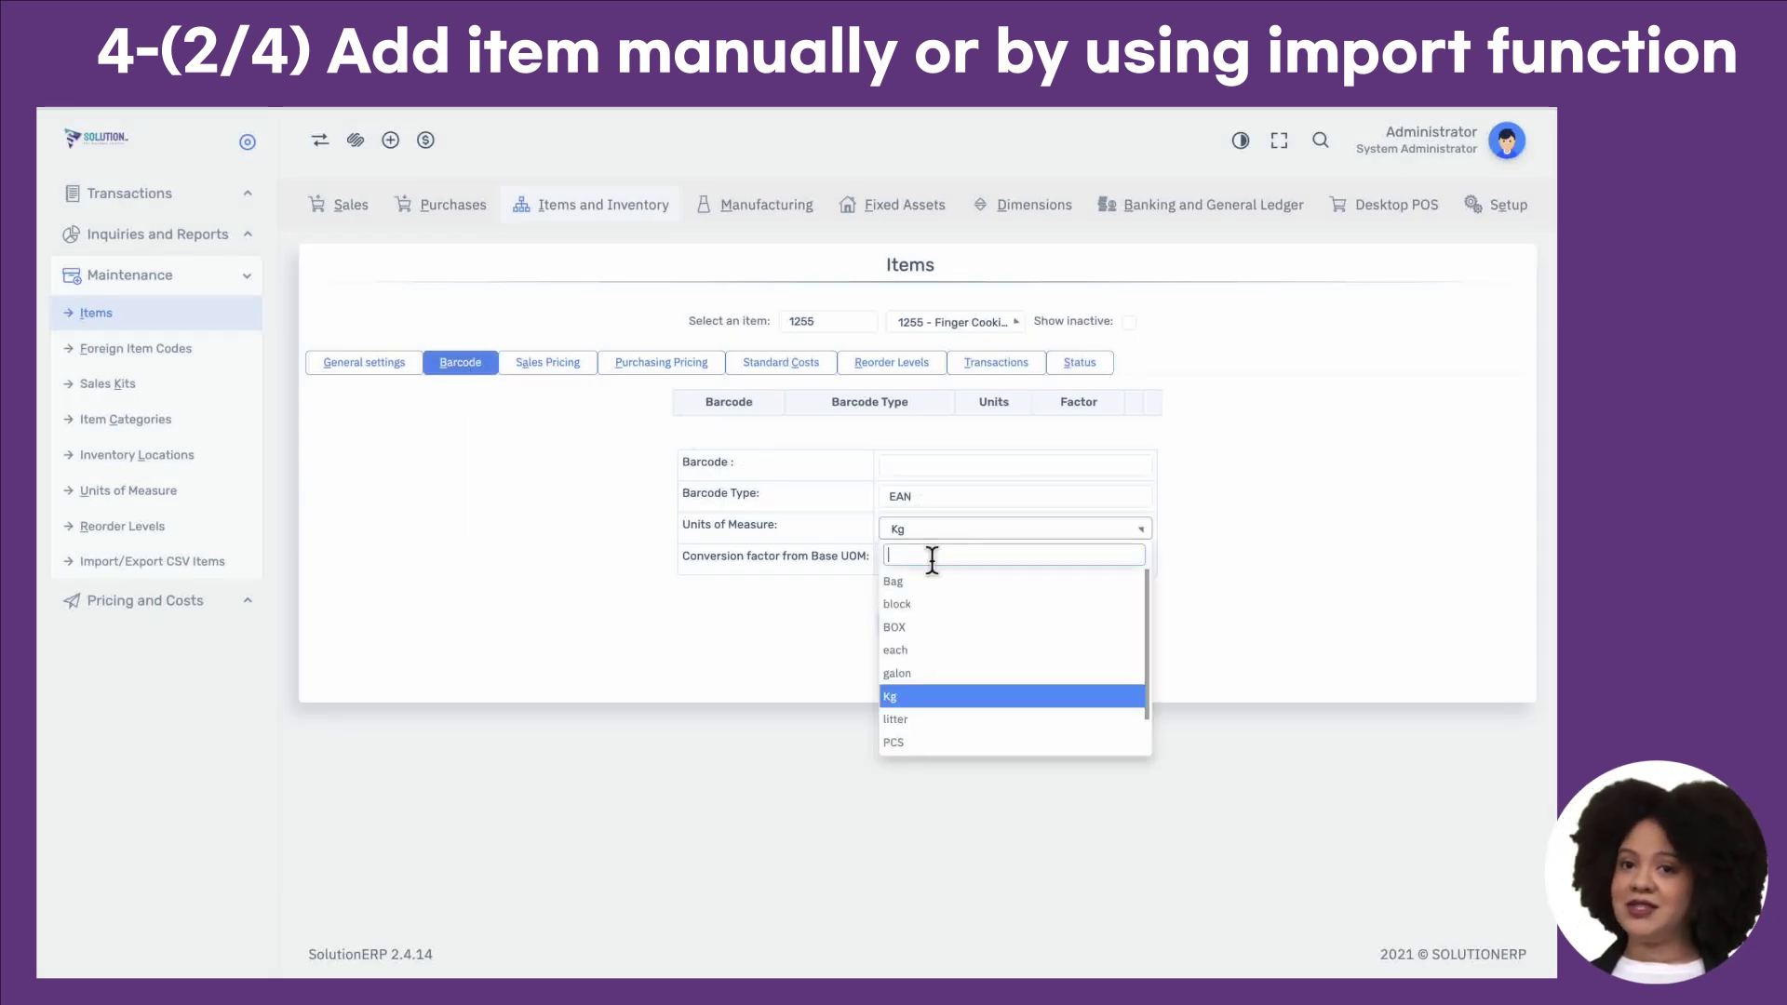
pyautogui.click(944, 628)
pyautogui.click(994, 565)
pyautogui.write('4')
pyautogui.click(986, 467)
pyautogui.write('342423432432423')
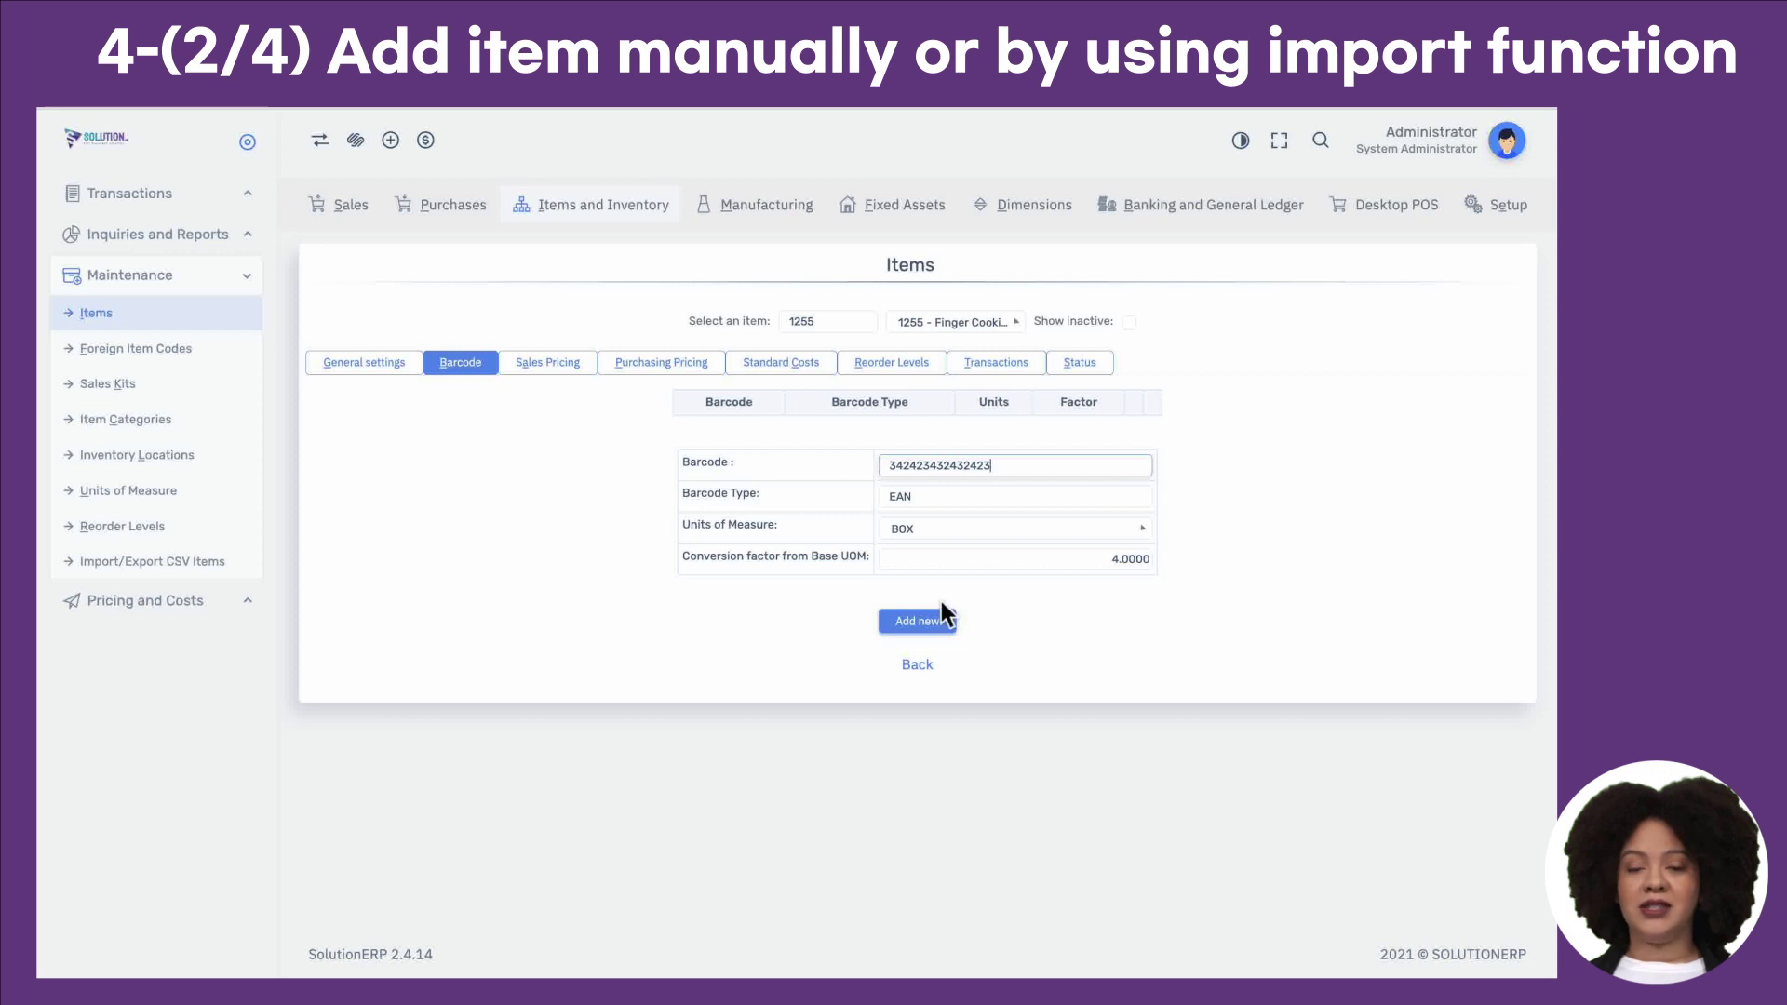
pyautogui.click(921, 624)
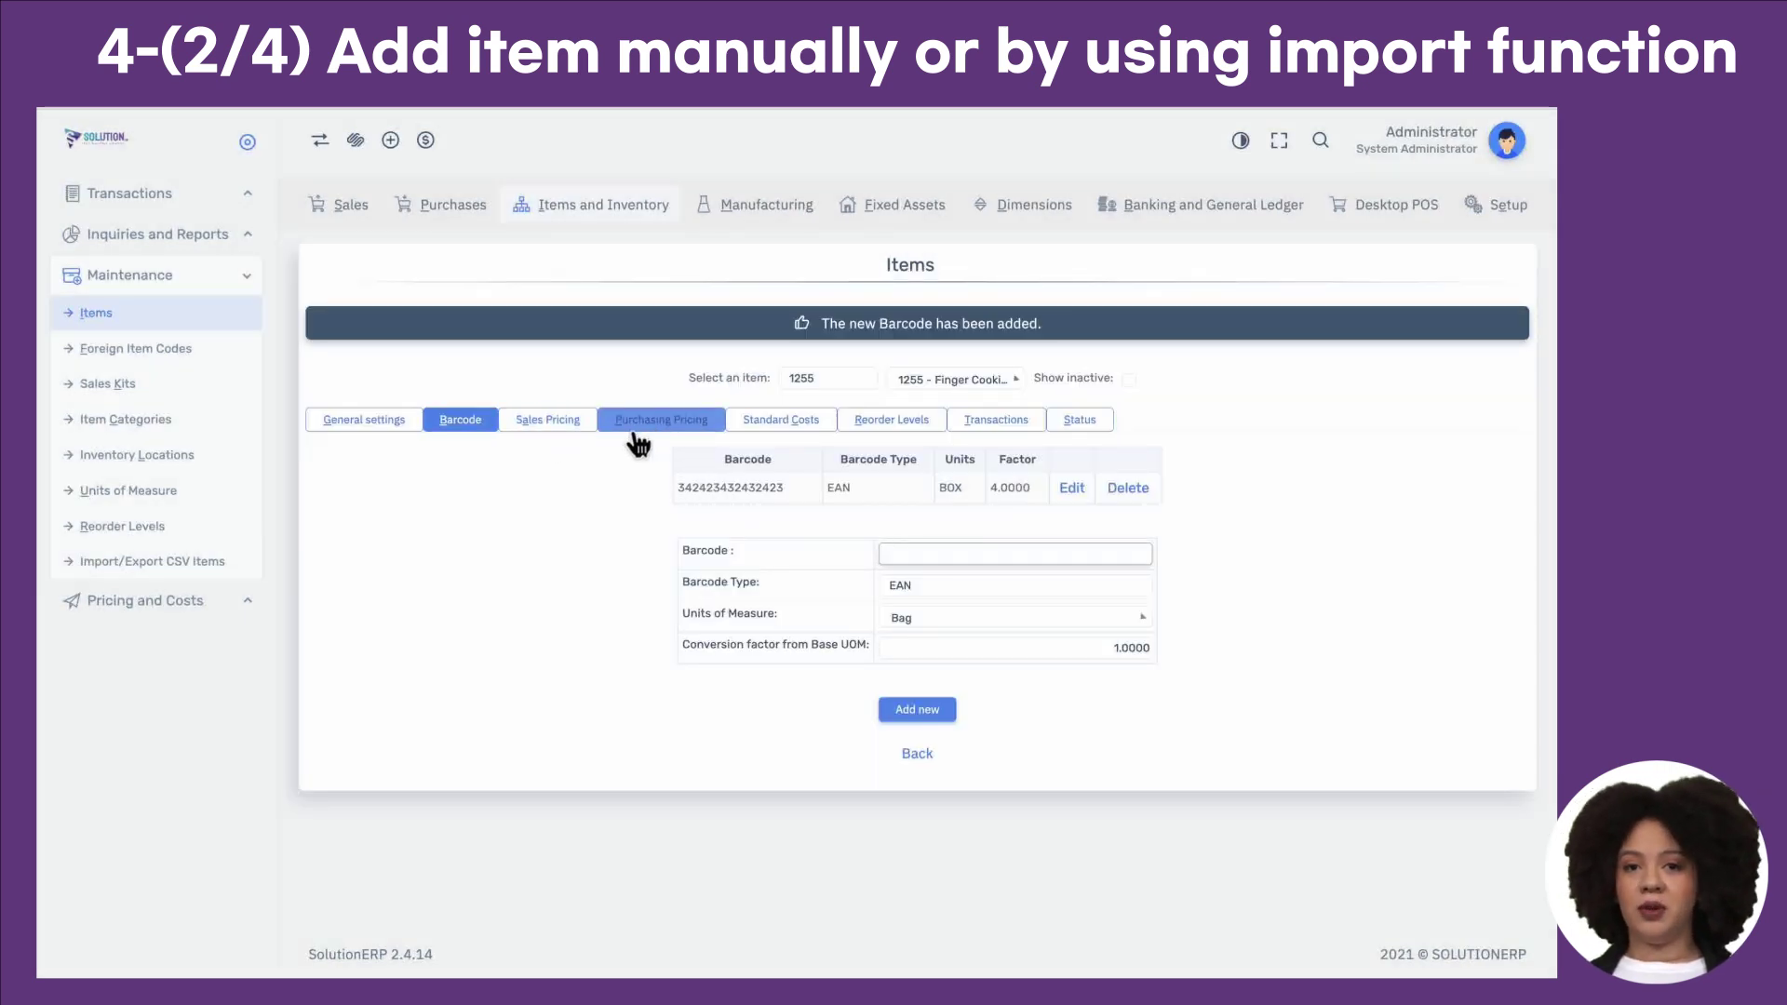
pyautogui.click(549, 420)
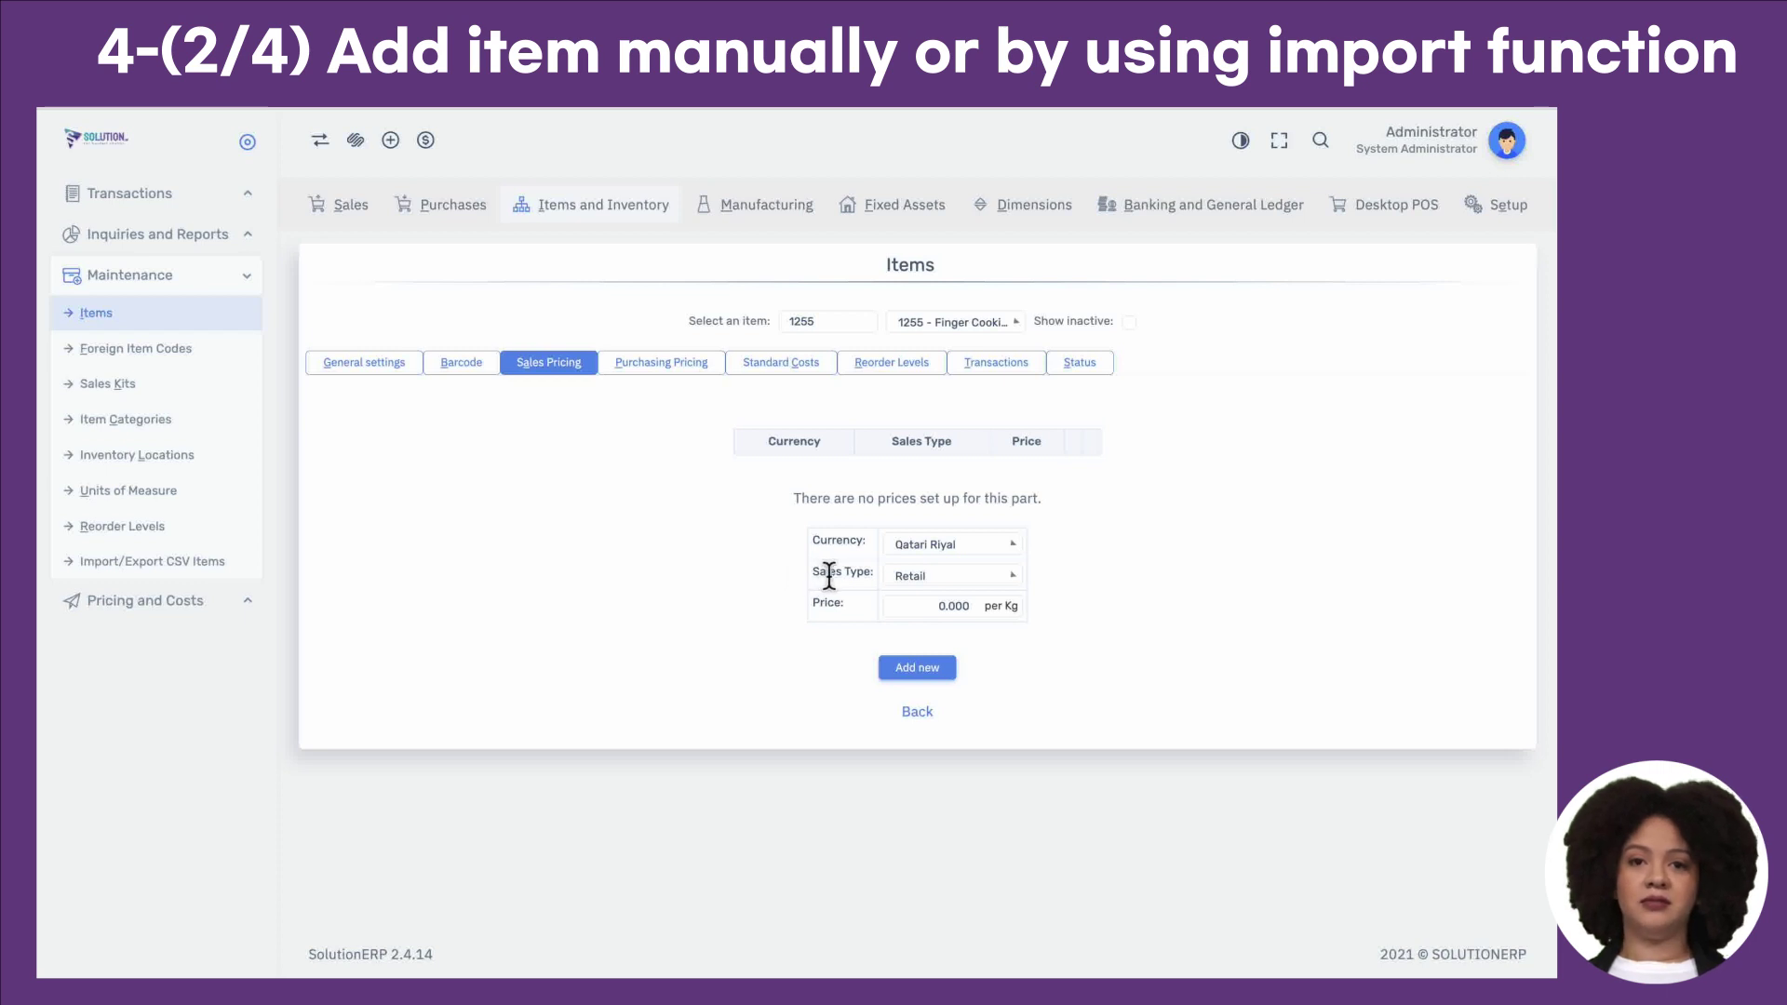
# Step: Check the Sales Type choices, keeping Retail, then expand the Sales module's Maintenance menu
pyautogui.tripleClick(829, 576)
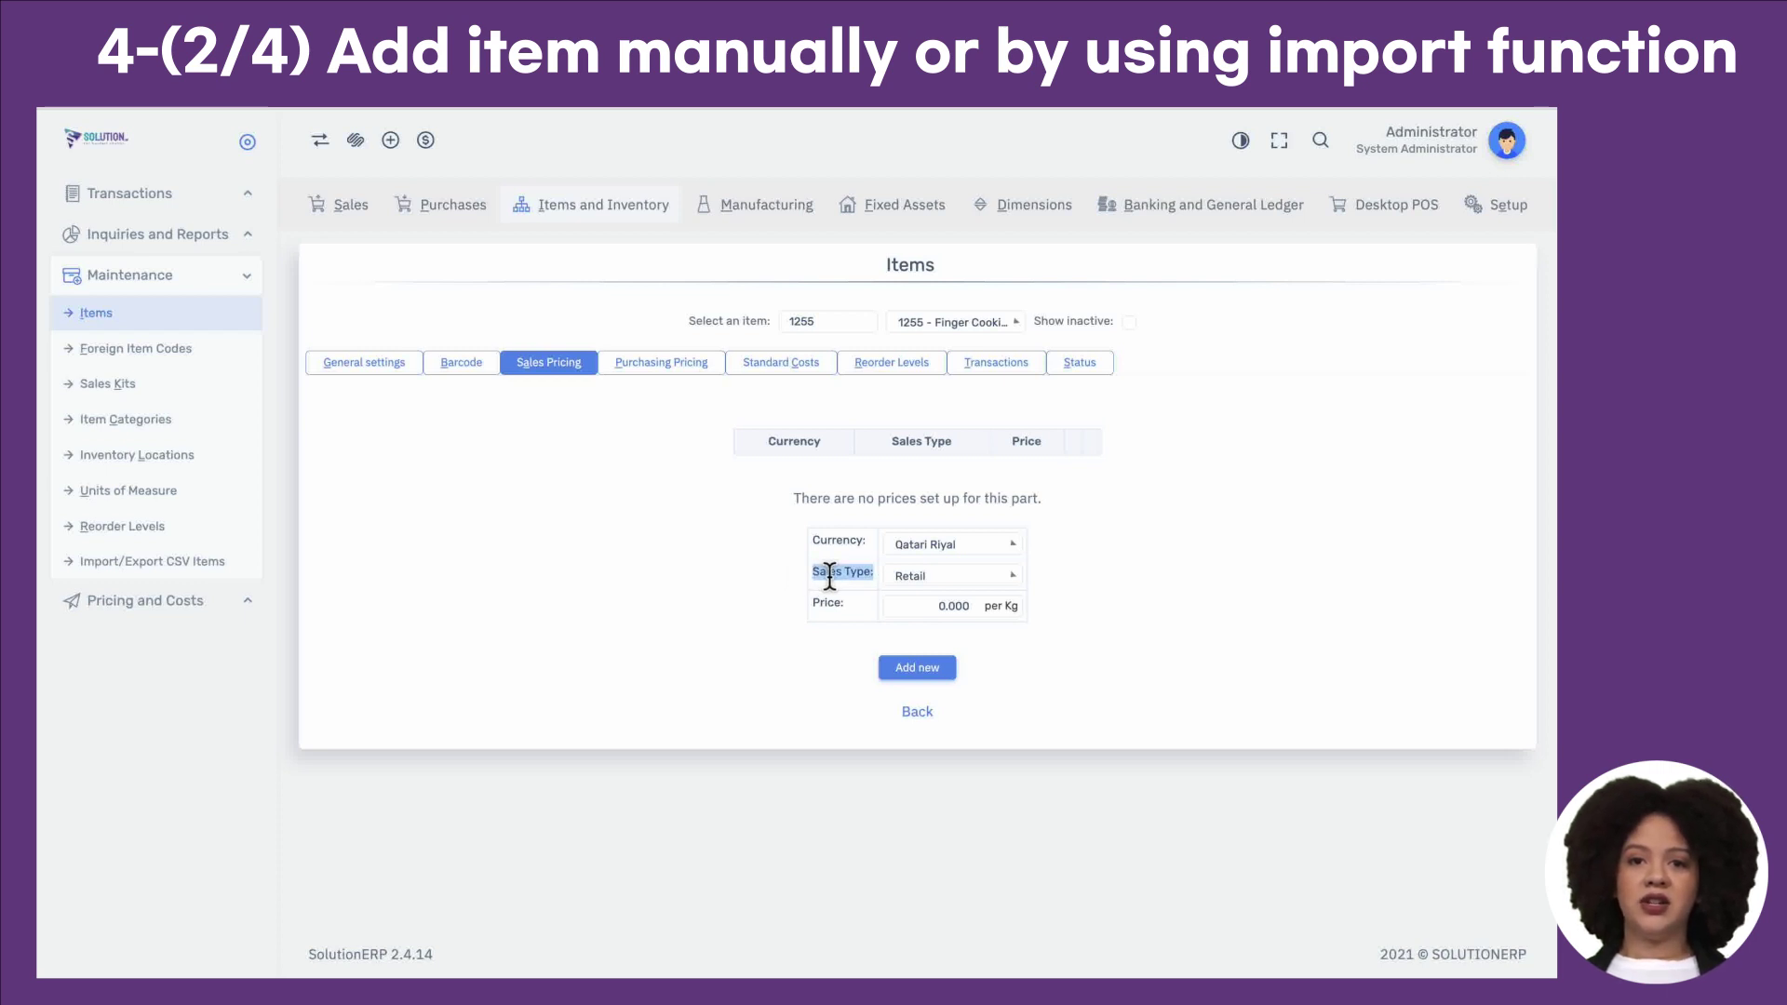
pyautogui.click(911, 582)
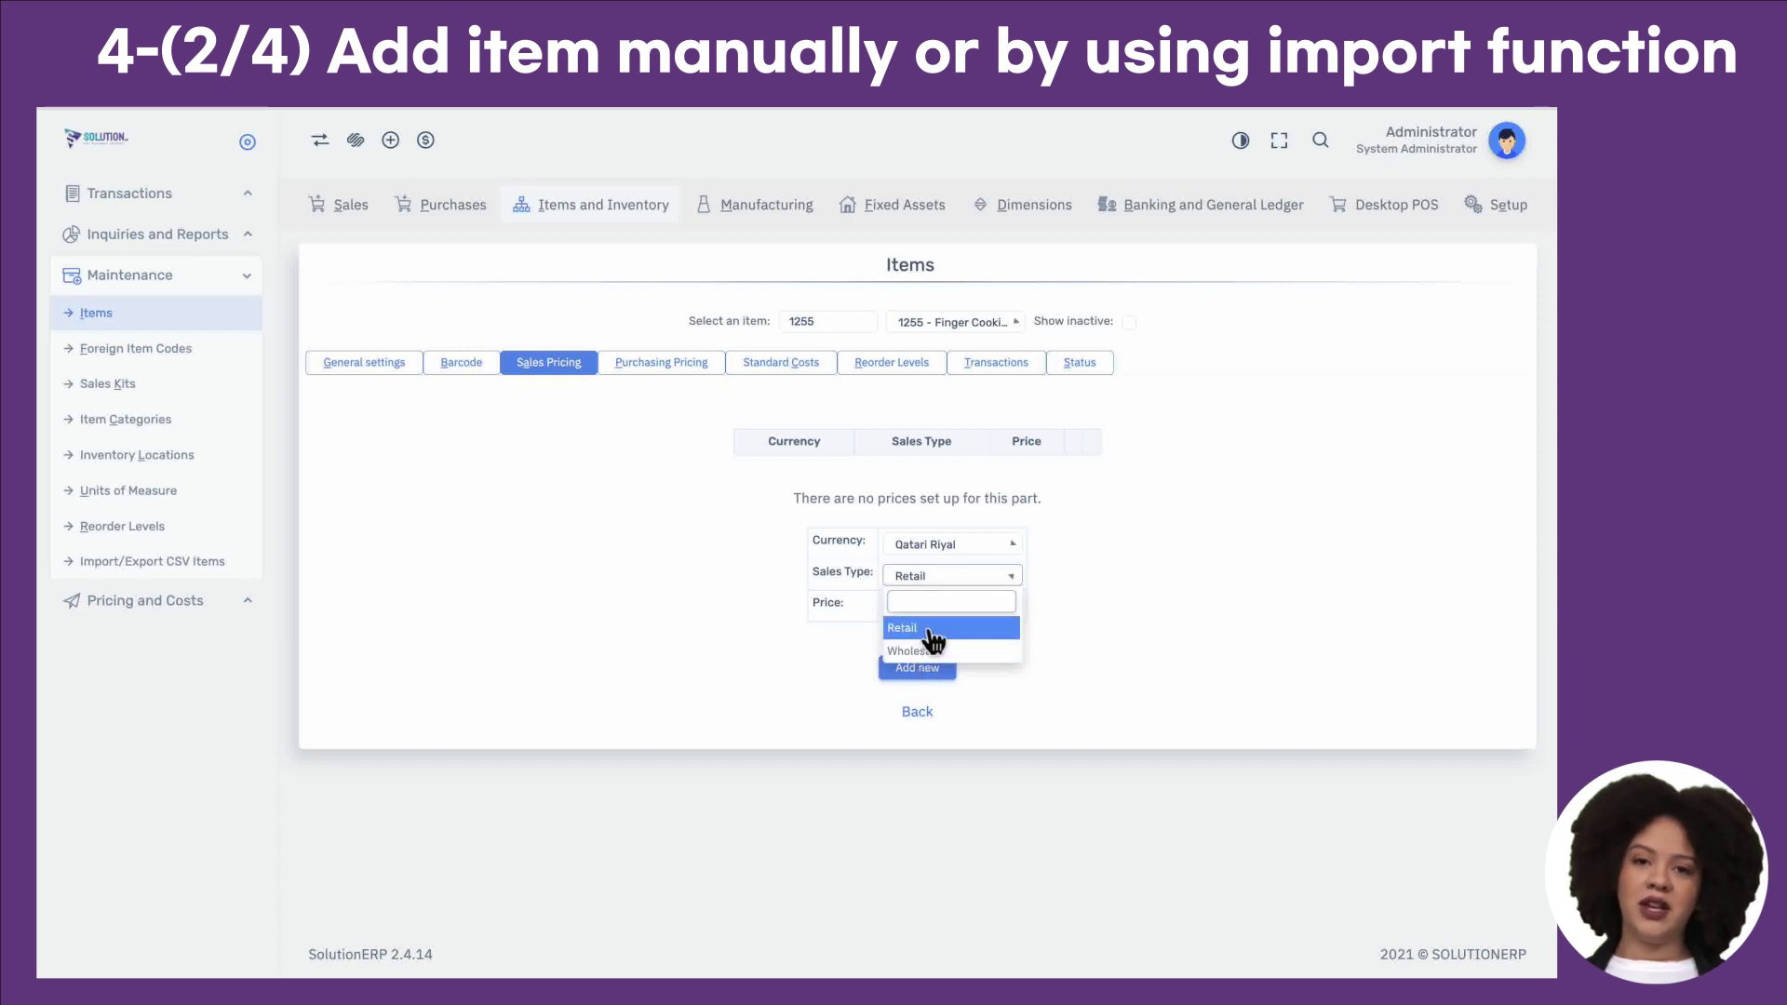
pyautogui.click(919, 627)
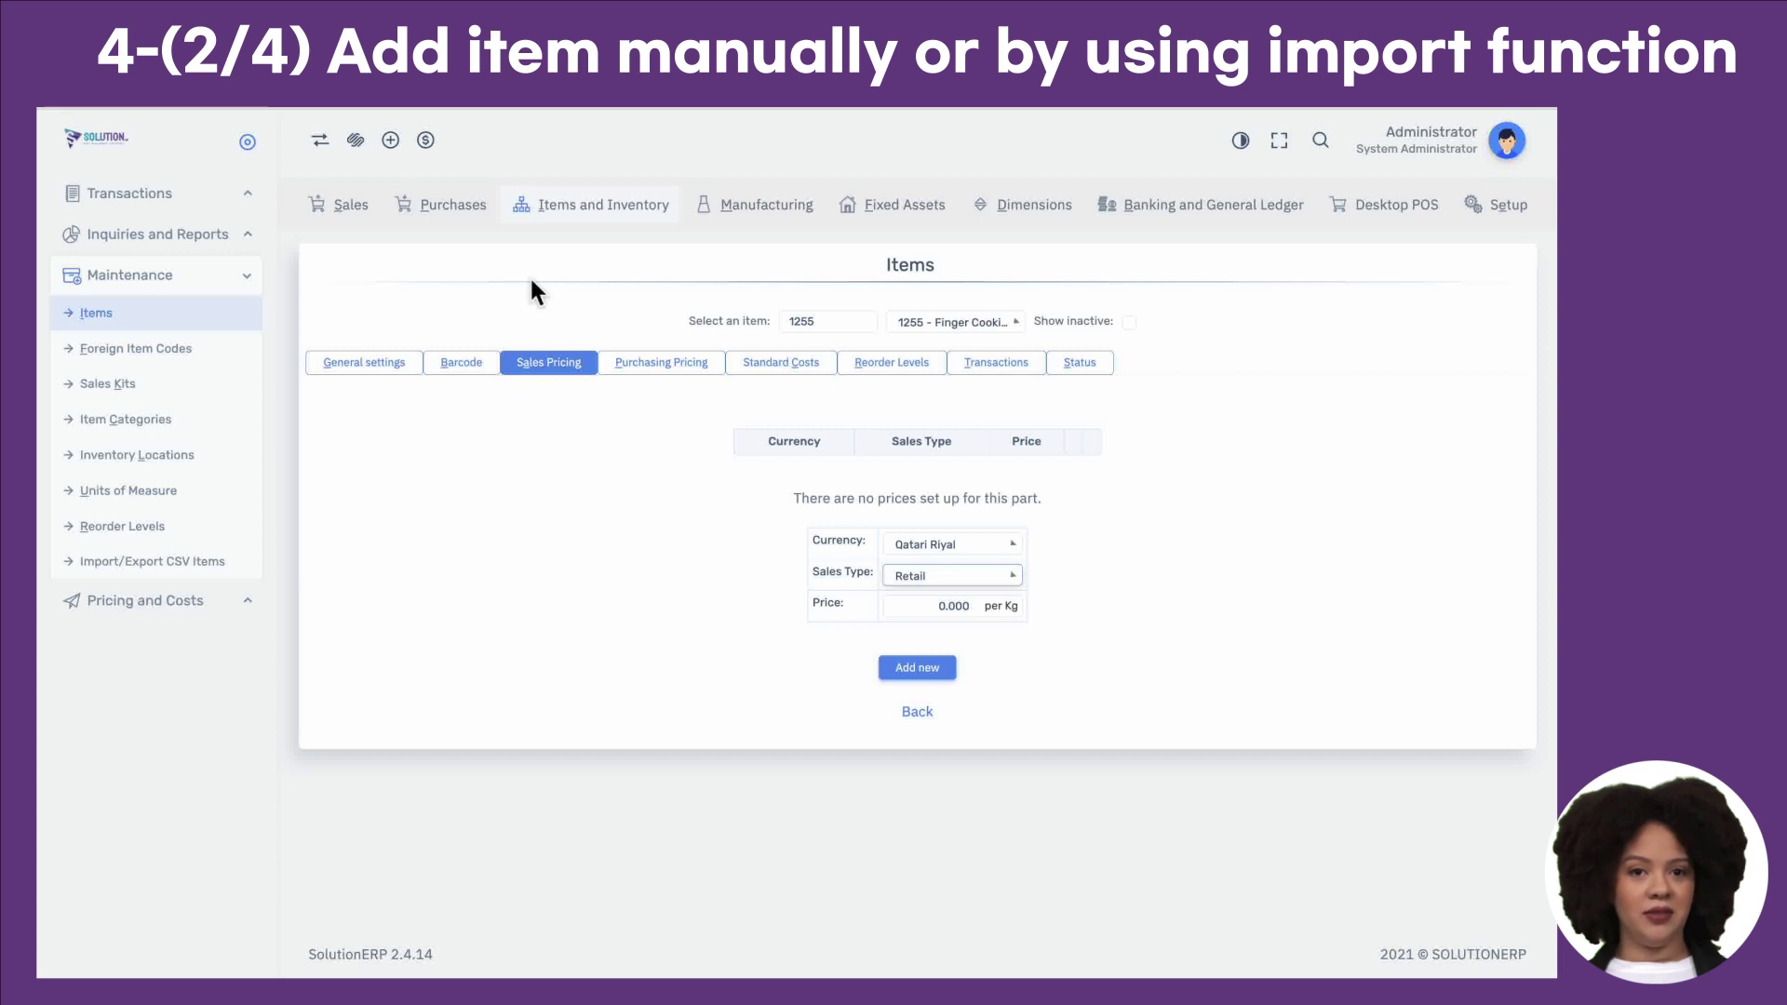
pyautogui.click(353, 212)
pyautogui.click(223, 740)
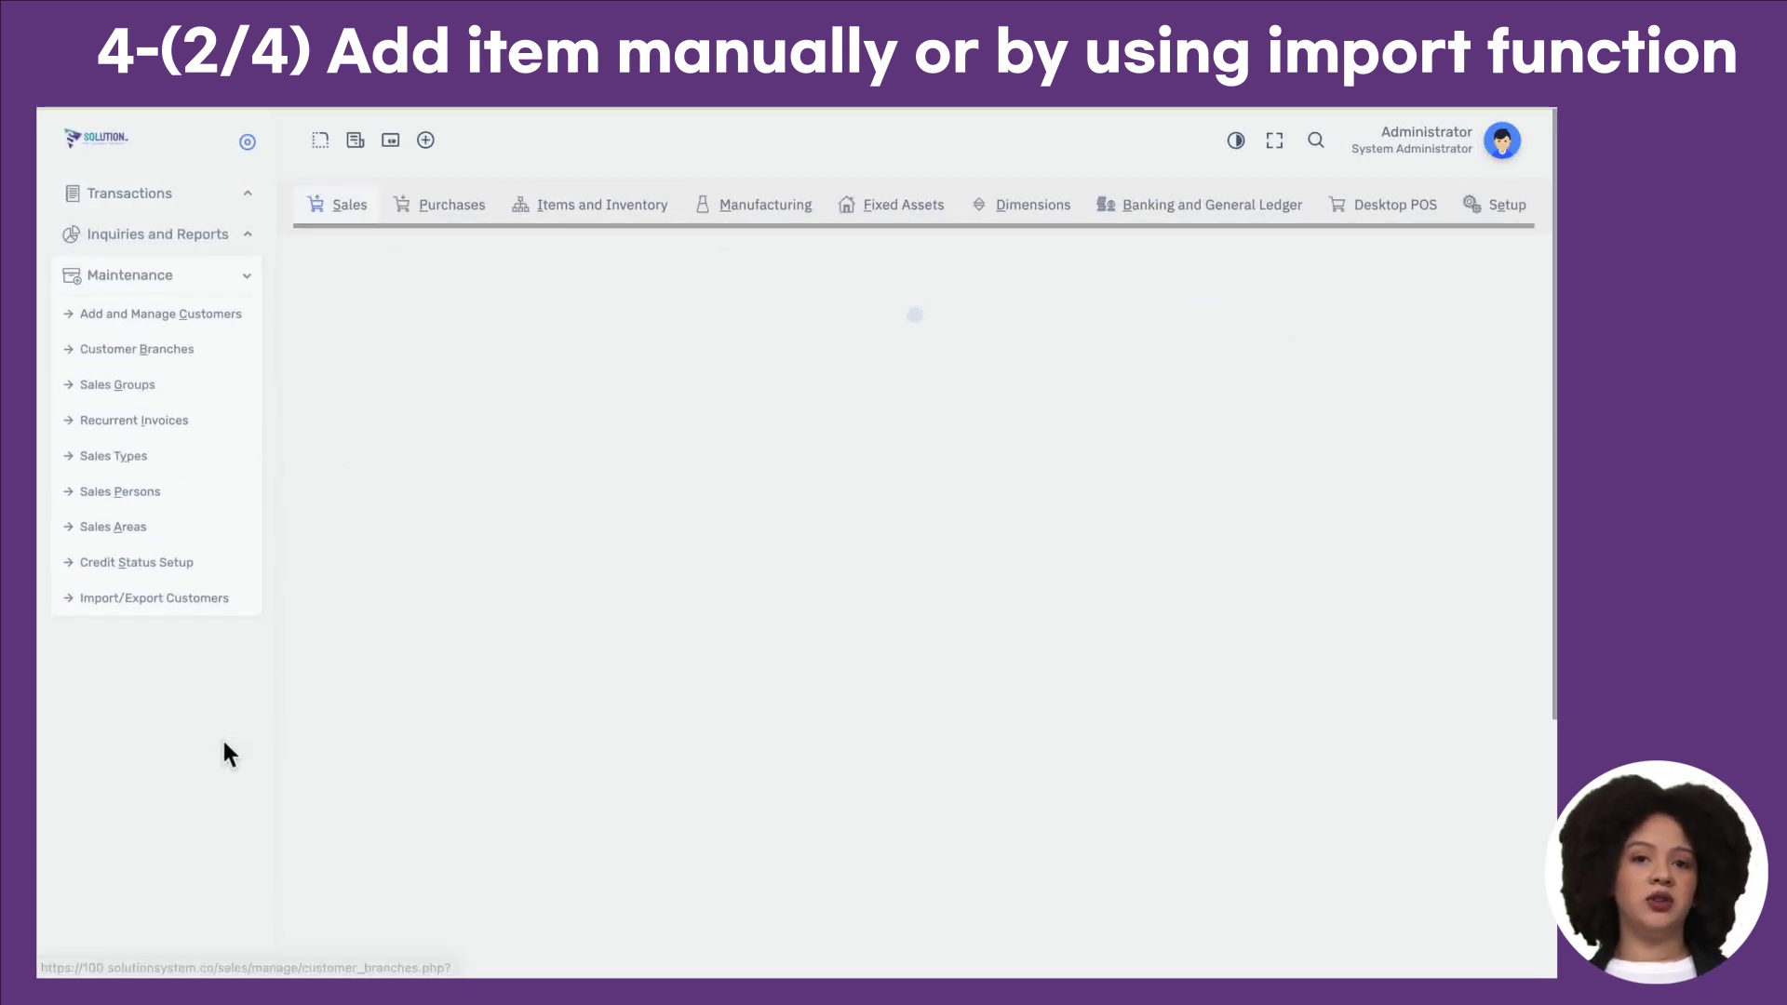
# Step: Open the Sales Types list, look over Retail and Wholesale, and start a new sales type name
pyautogui.click(160, 458)
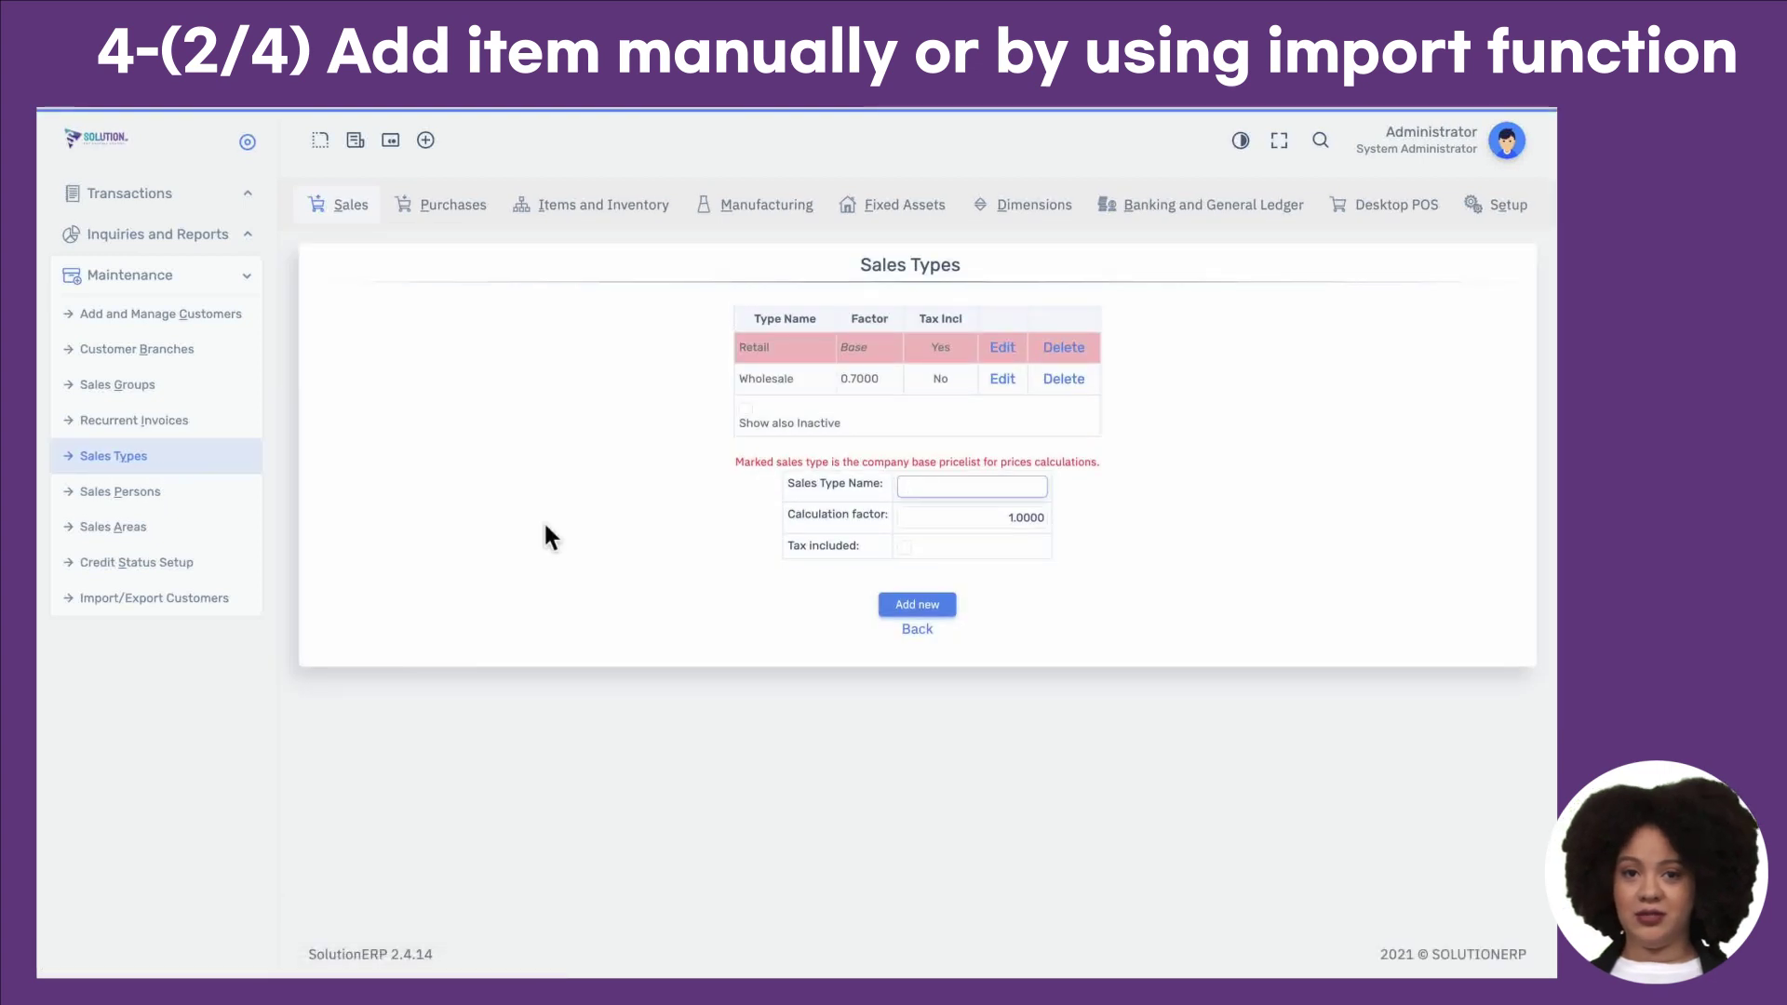
pyautogui.click(744, 349)
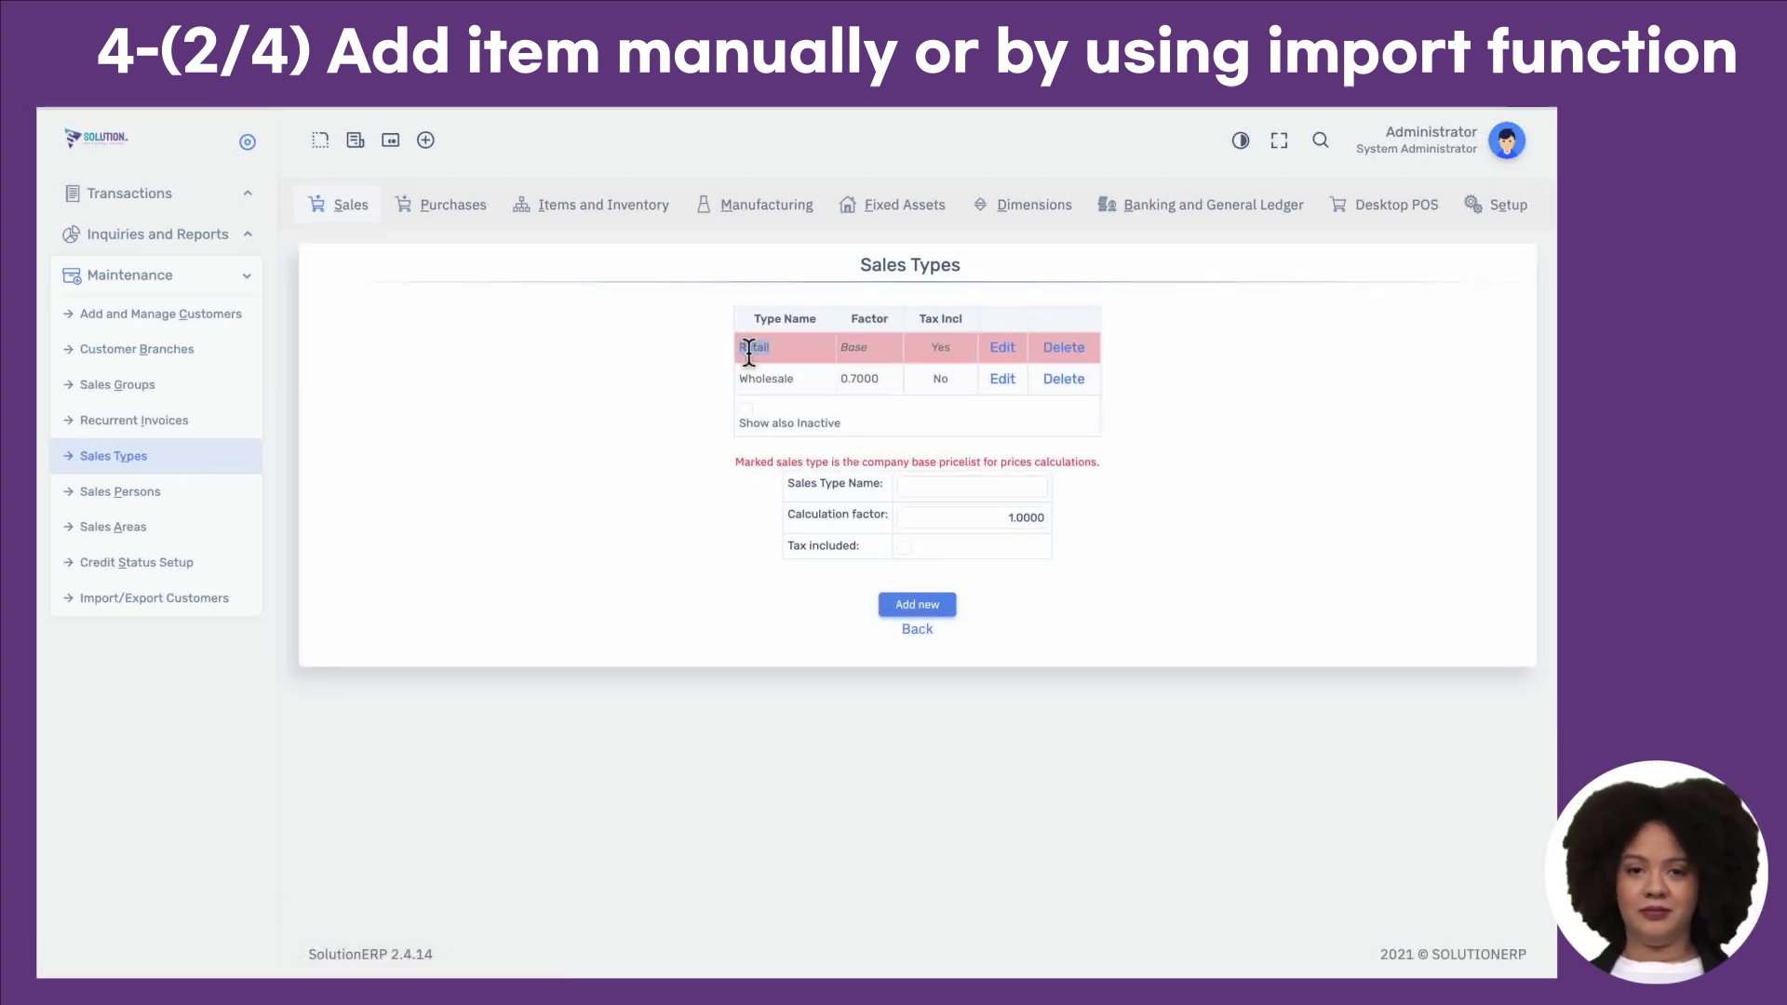
pyautogui.doubleClick(767, 389)
pyautogui.click(899, 488)
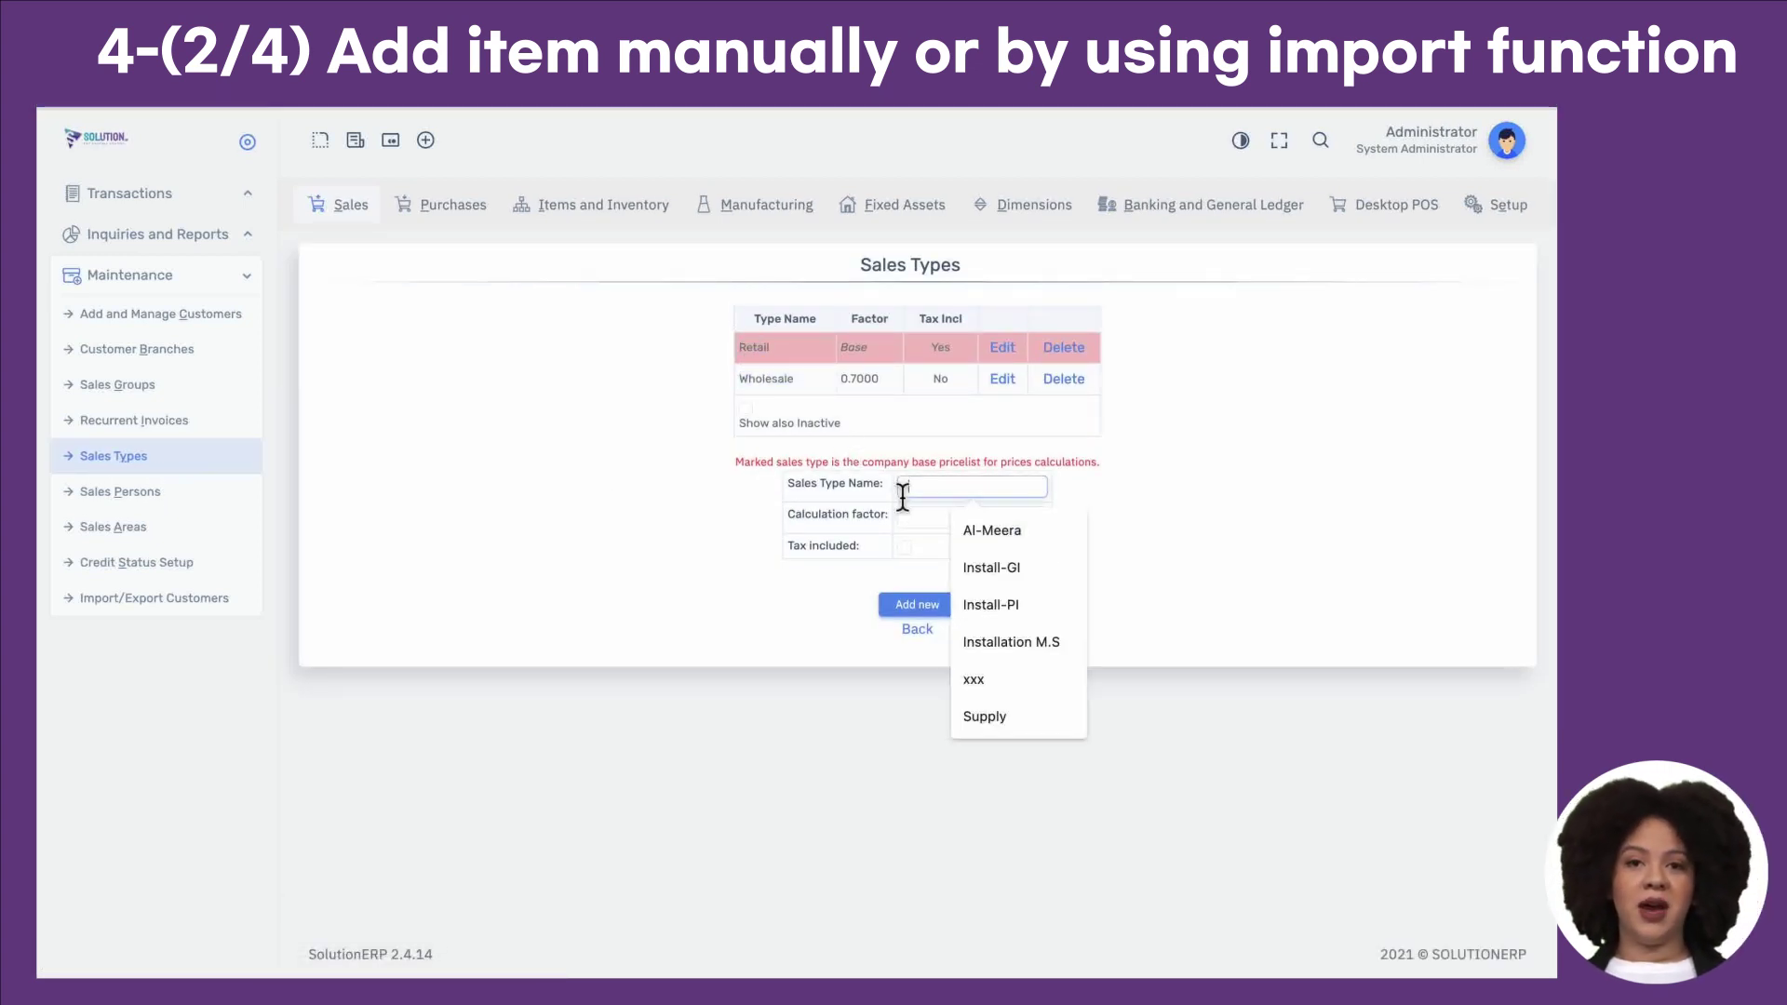
pyautogui.click(768, 430)
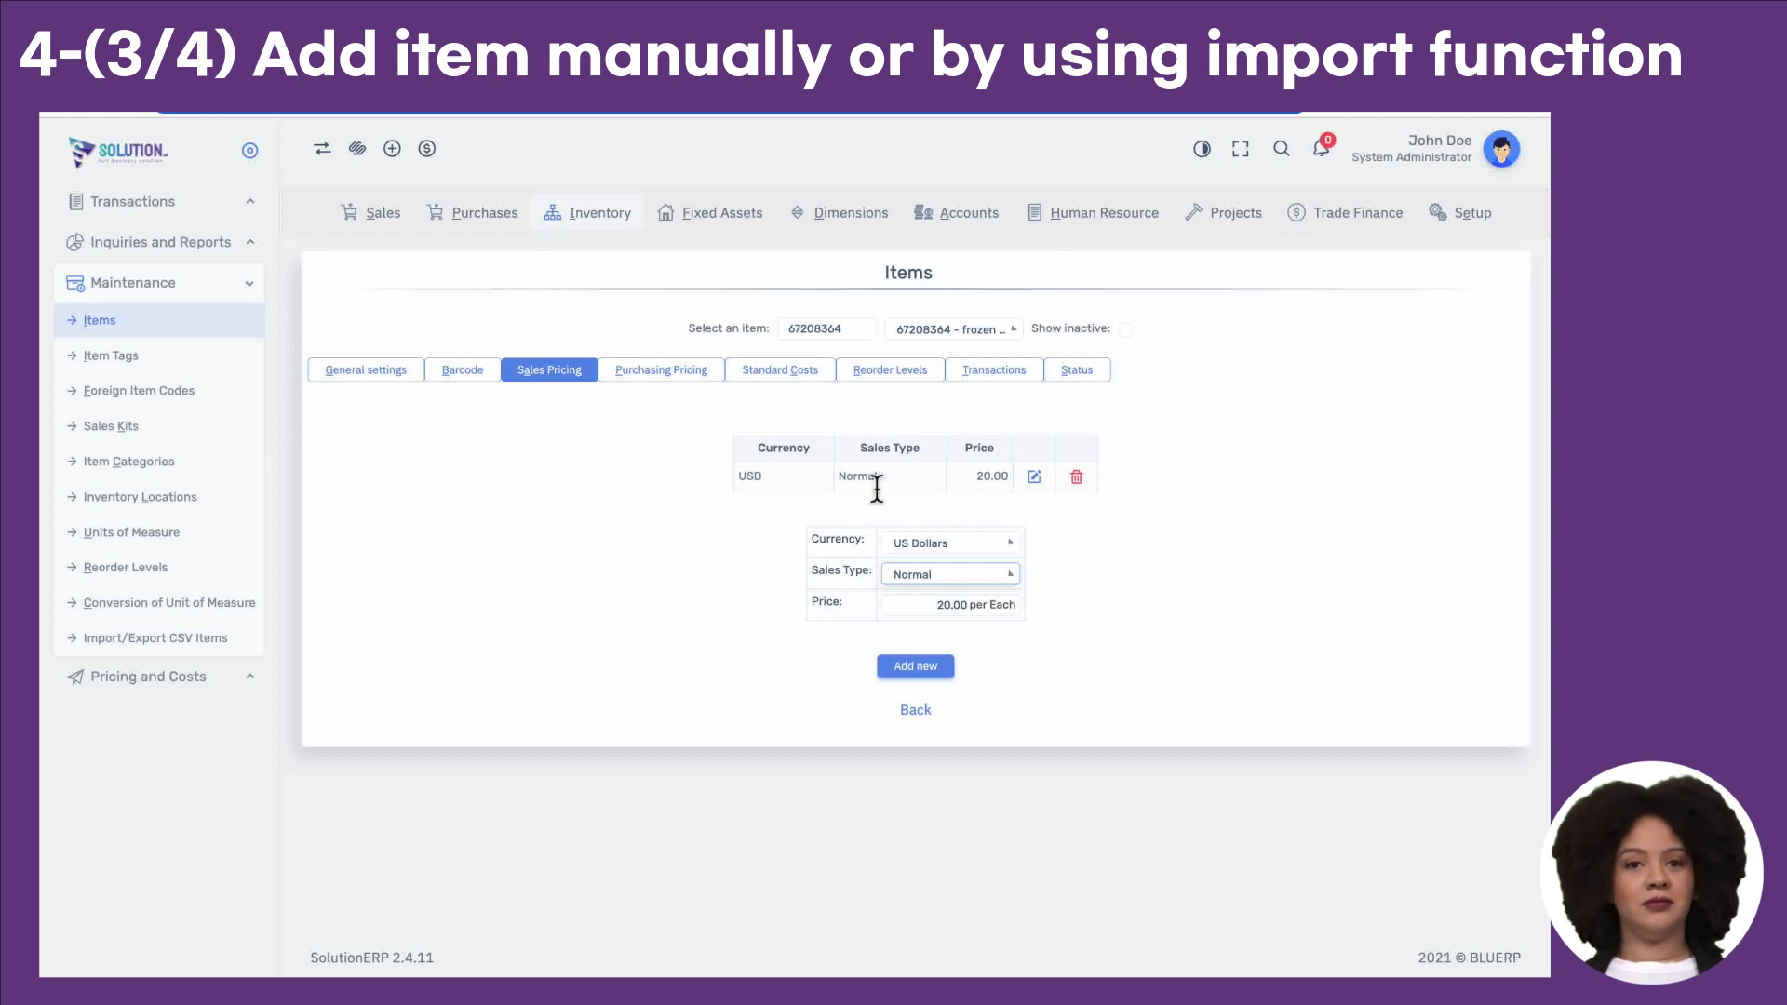
# Step: Save frozen Cakes reorder levels of 4 at Branch Office and 5 at Main Store
pyautogui.click(893, 371)
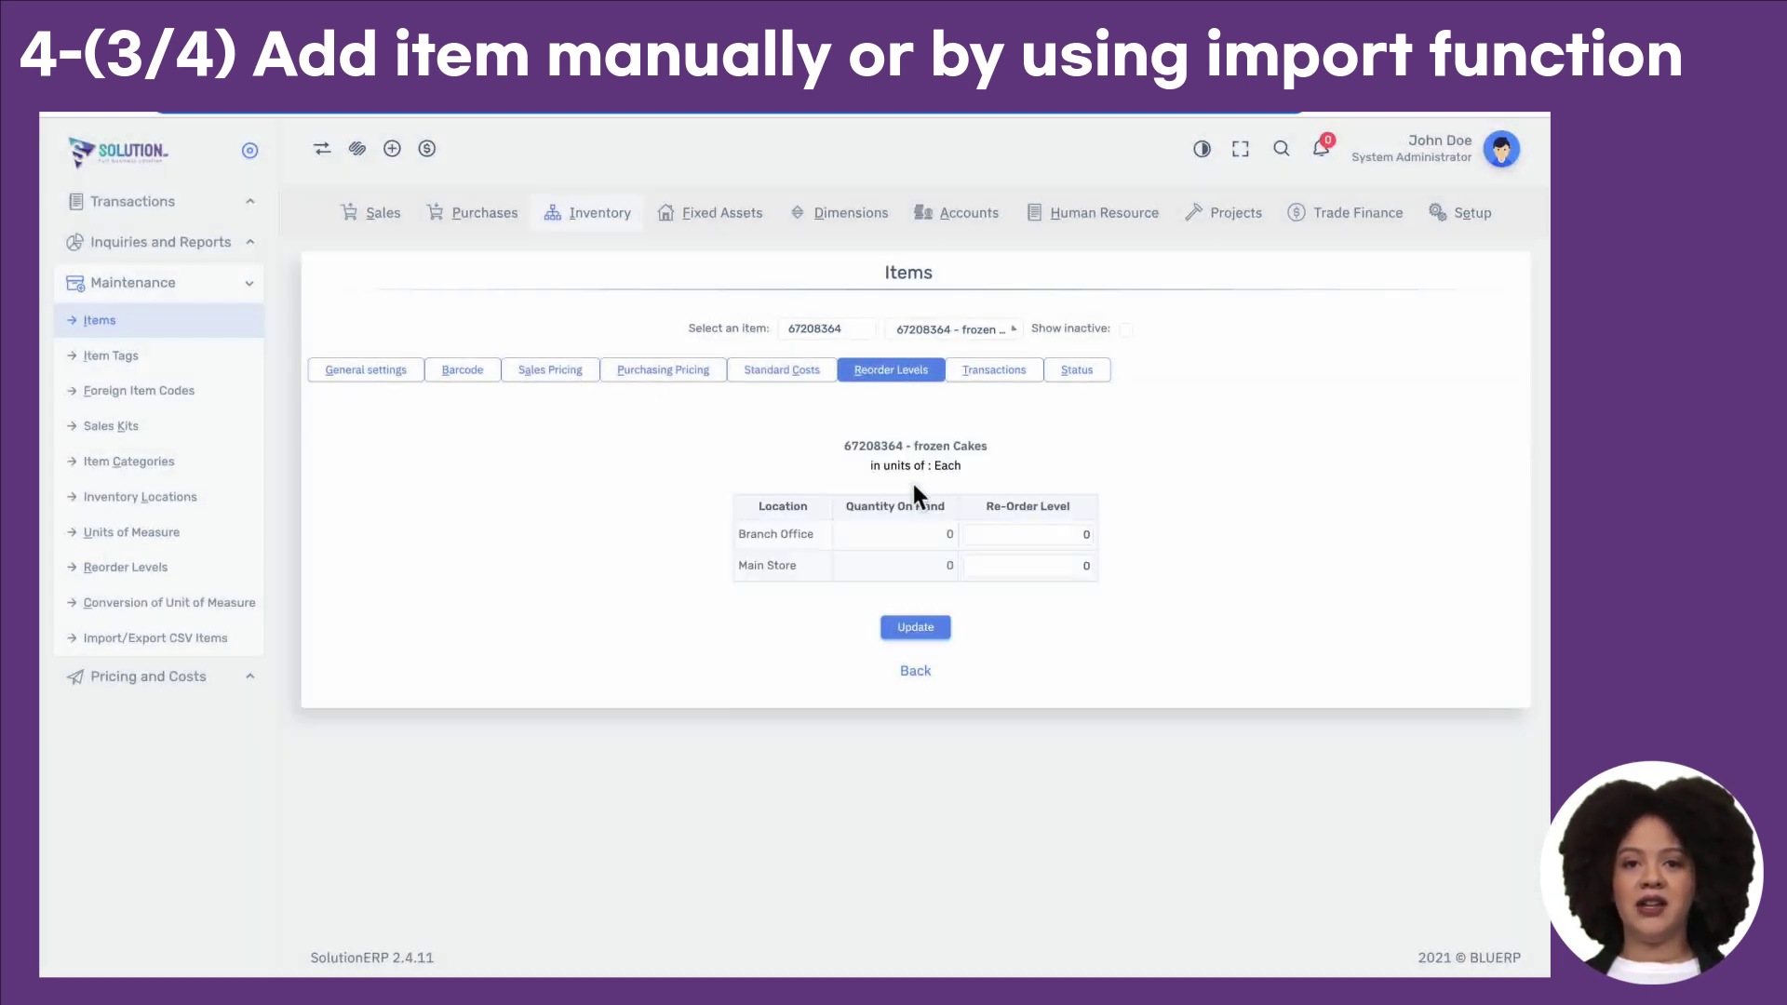
pyautogui.click(1009, 541)
pyautogui.write('4')
pyautogui.click(1019, 572)
pyautogui.write('5')
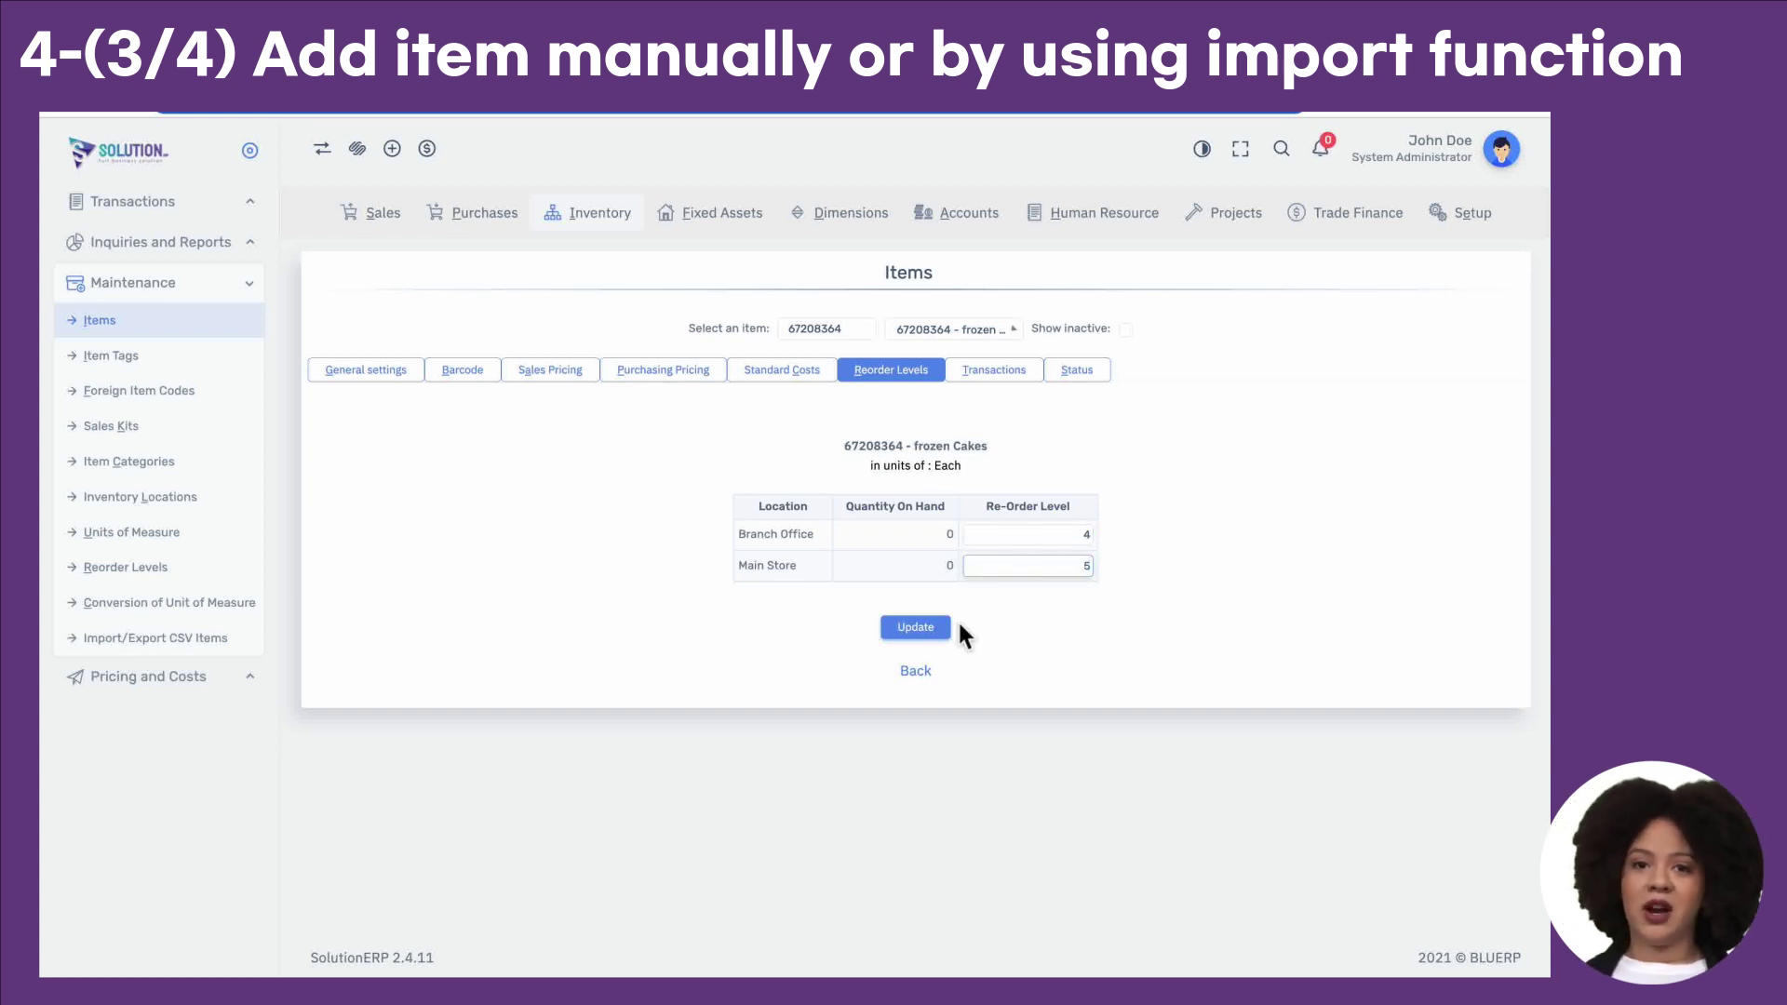
pyautogui.click(926, 631)
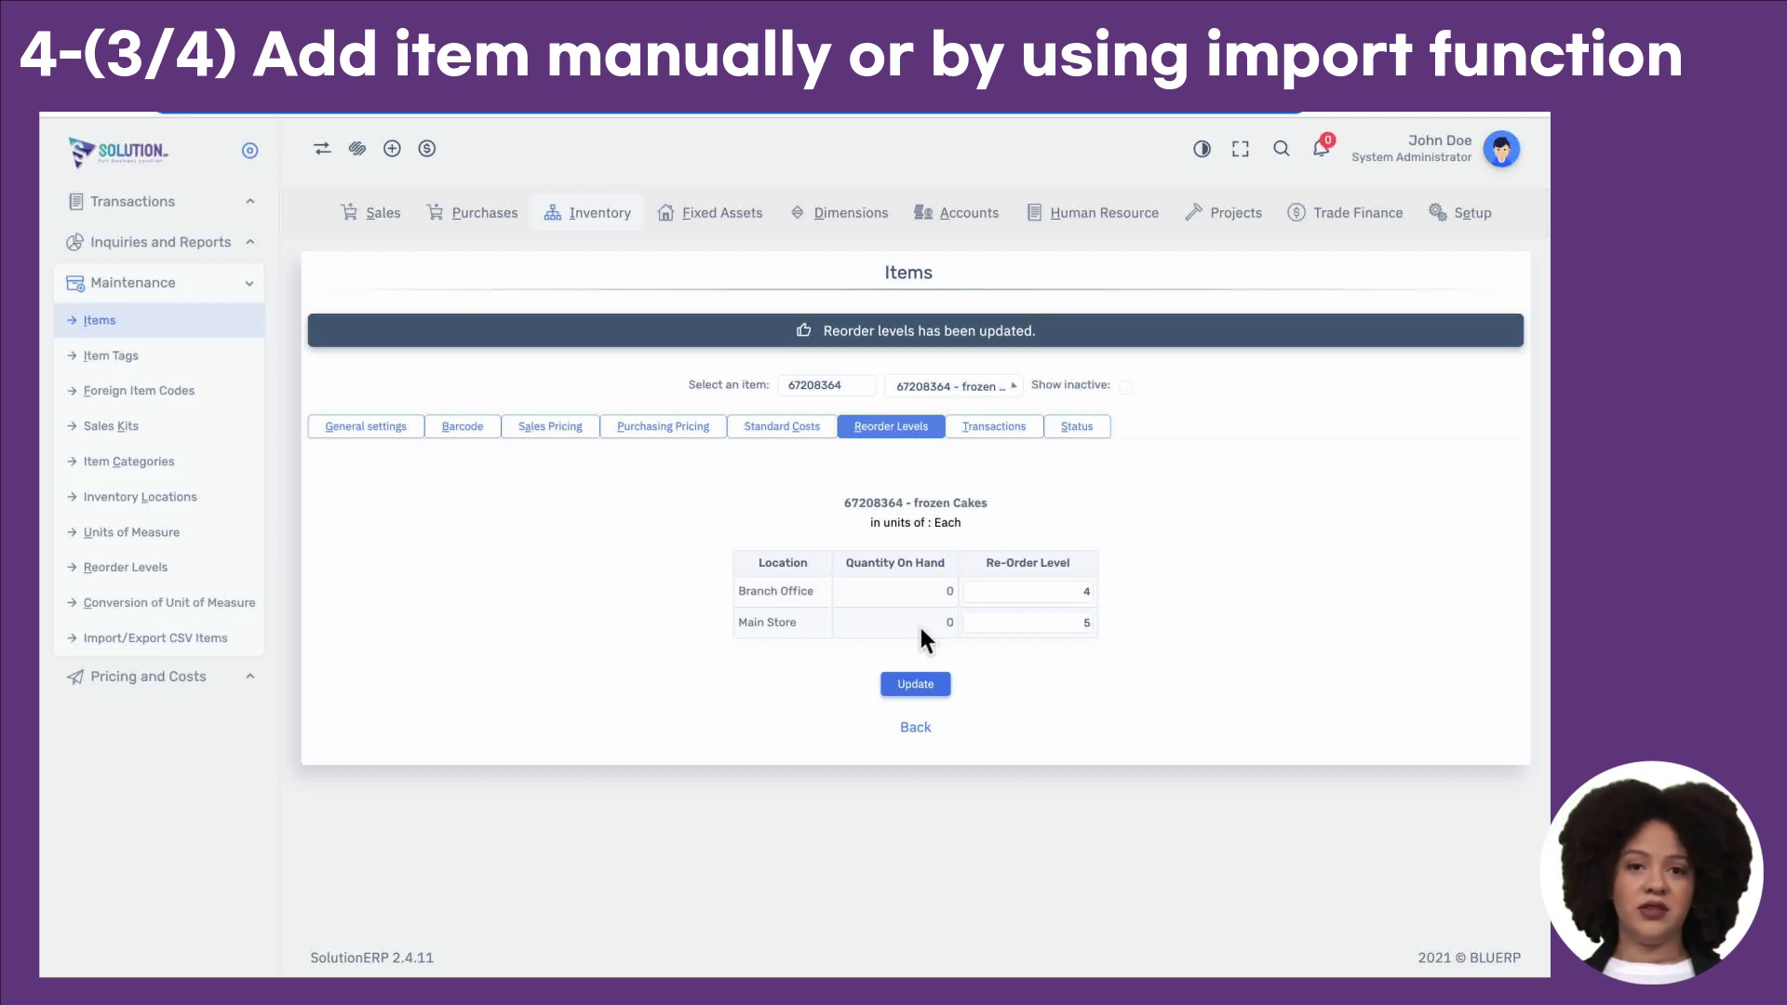
pyautogui.click(1478, 223)
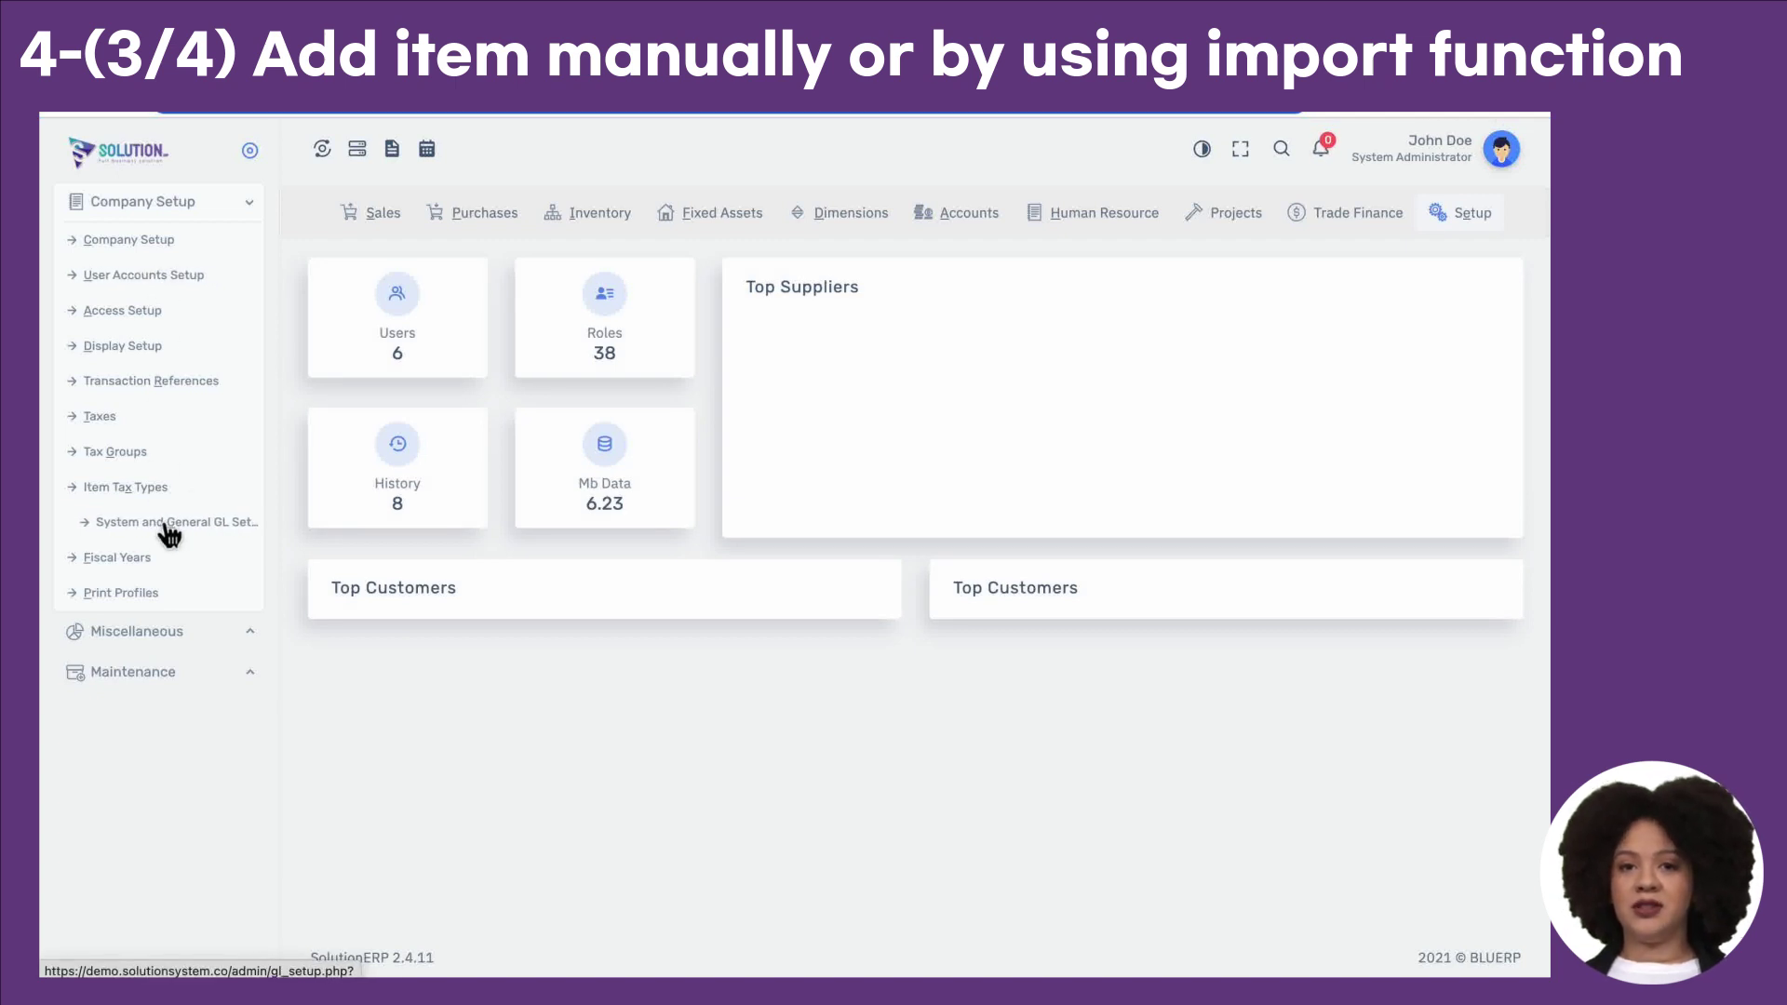
# Step: Uncheck Location Notifications in System and General GL Setup and update it
pyautogui.click(169, 530)
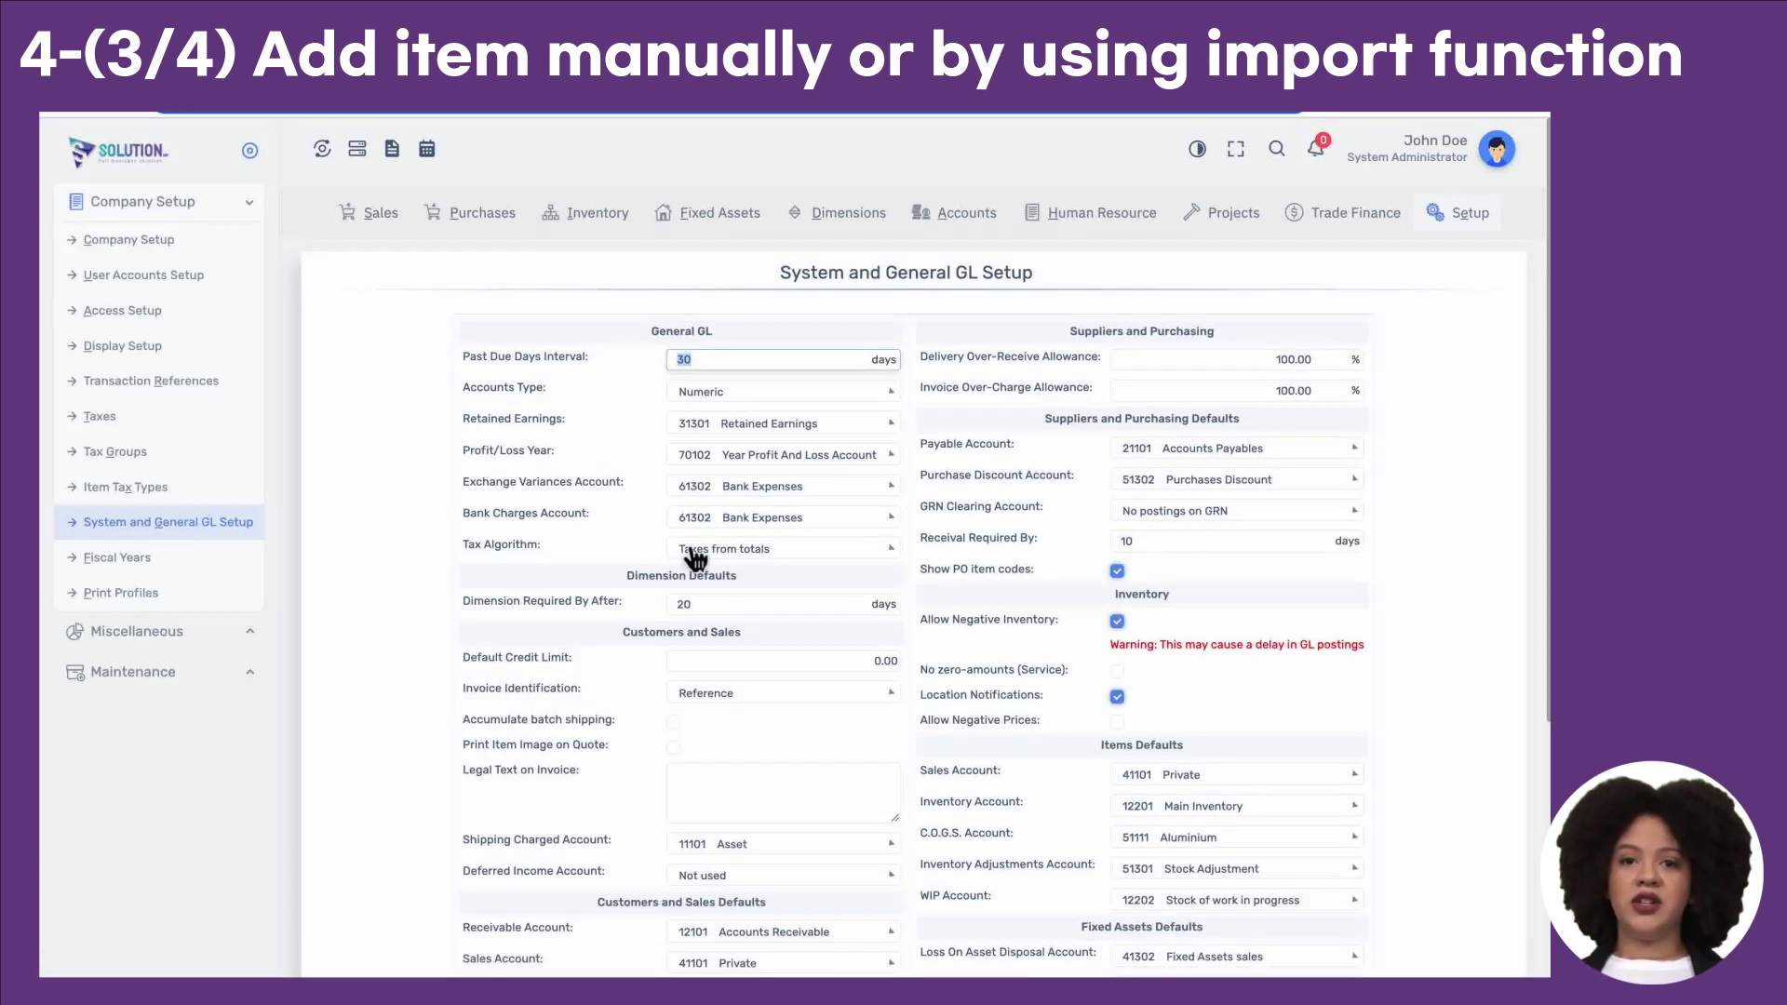
pyautogui.click(1118, 696)
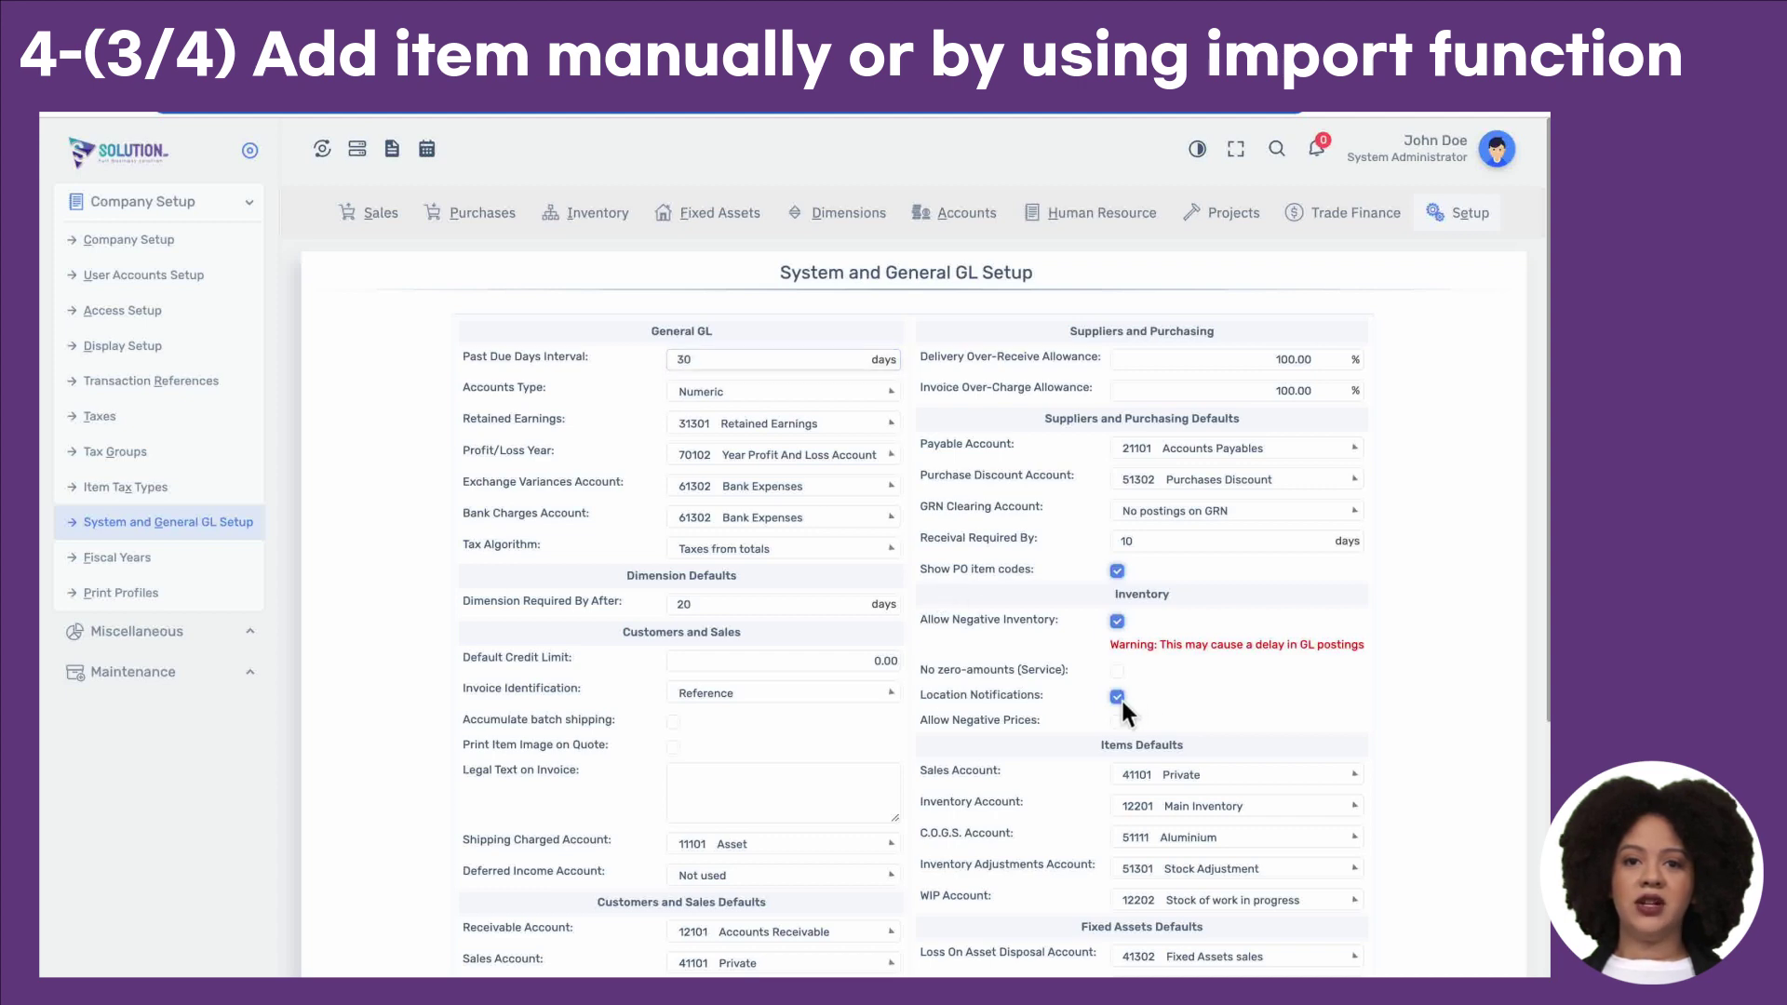
pyautogui.scroll(-4, 1120, 696)
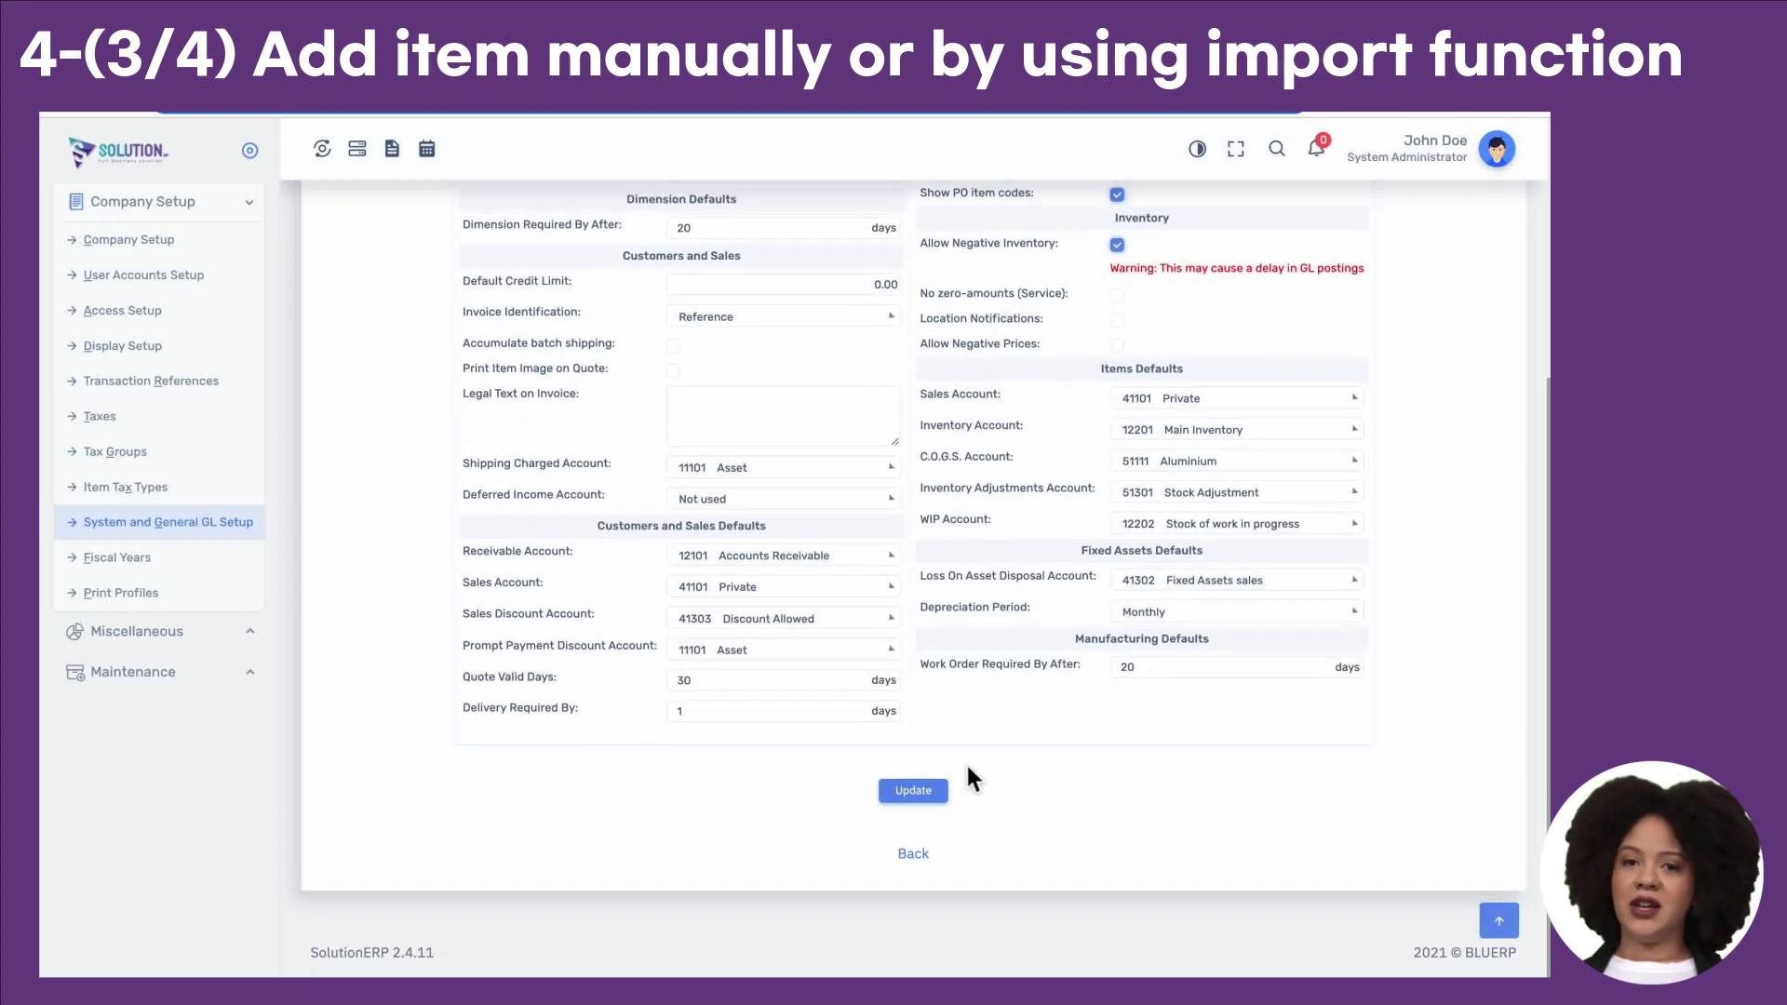
pyautogui.click(909, 802)
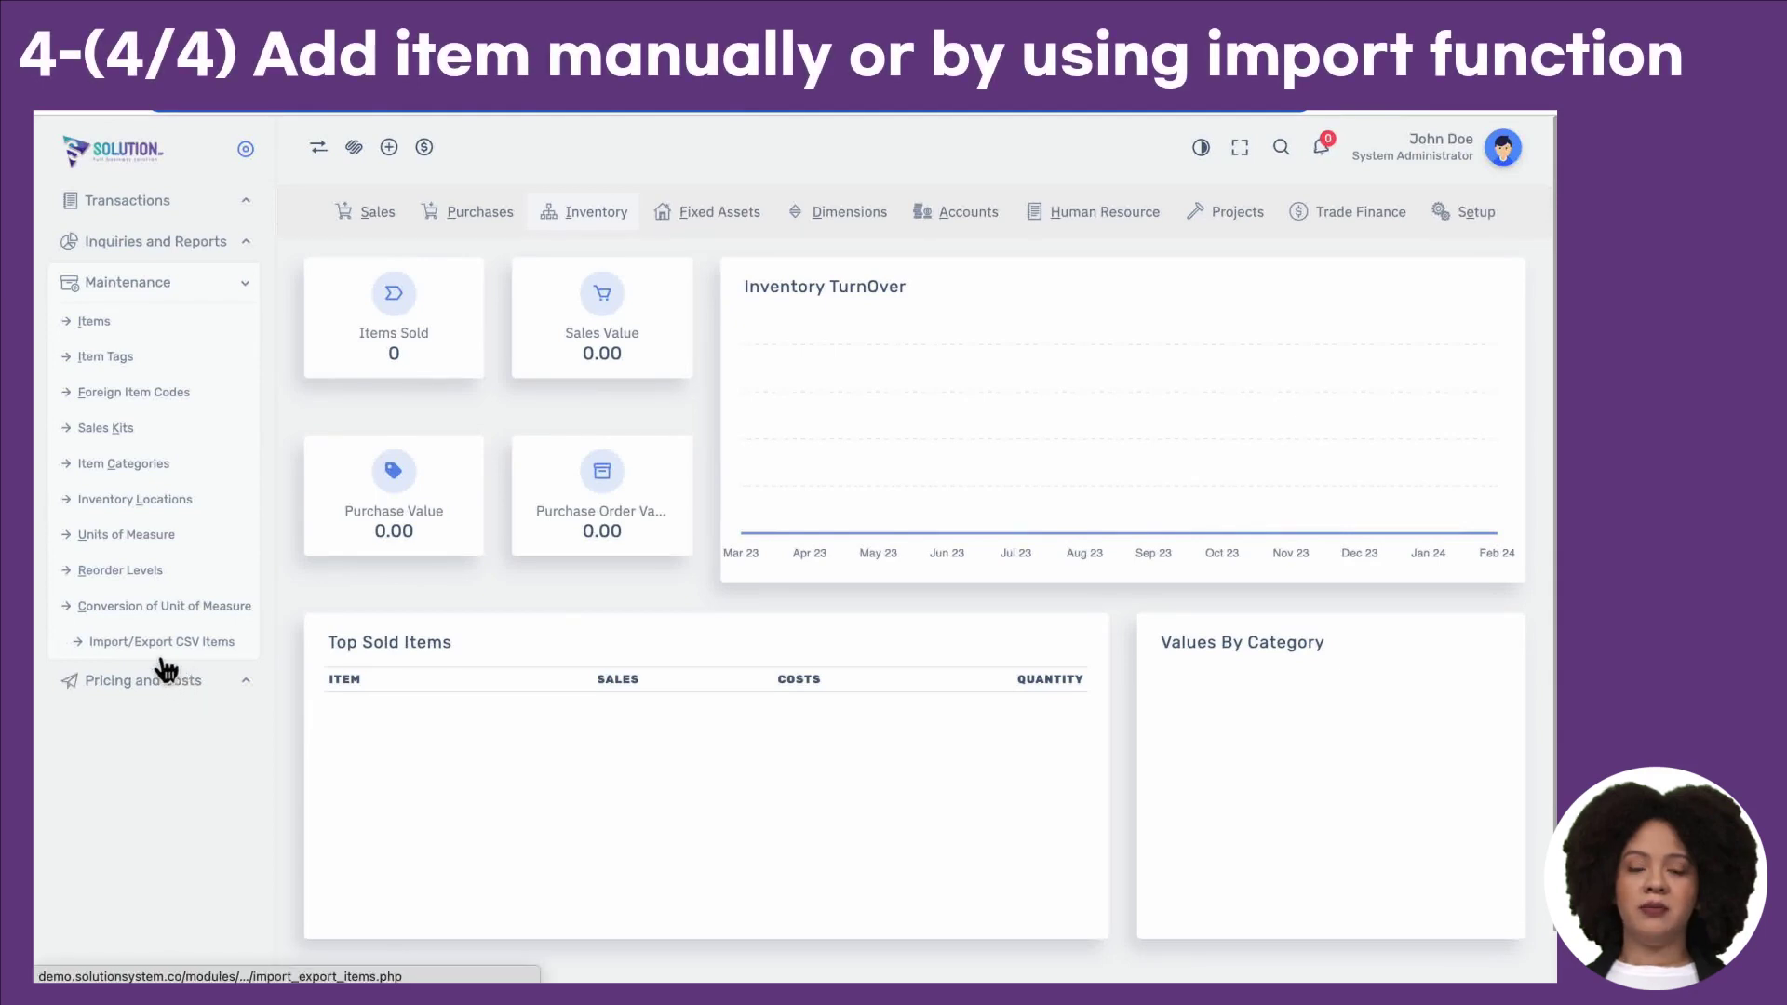
# Step: Export the items list to a CSV file from Import/Export CSV Items
pyautogui.click(196, 657)
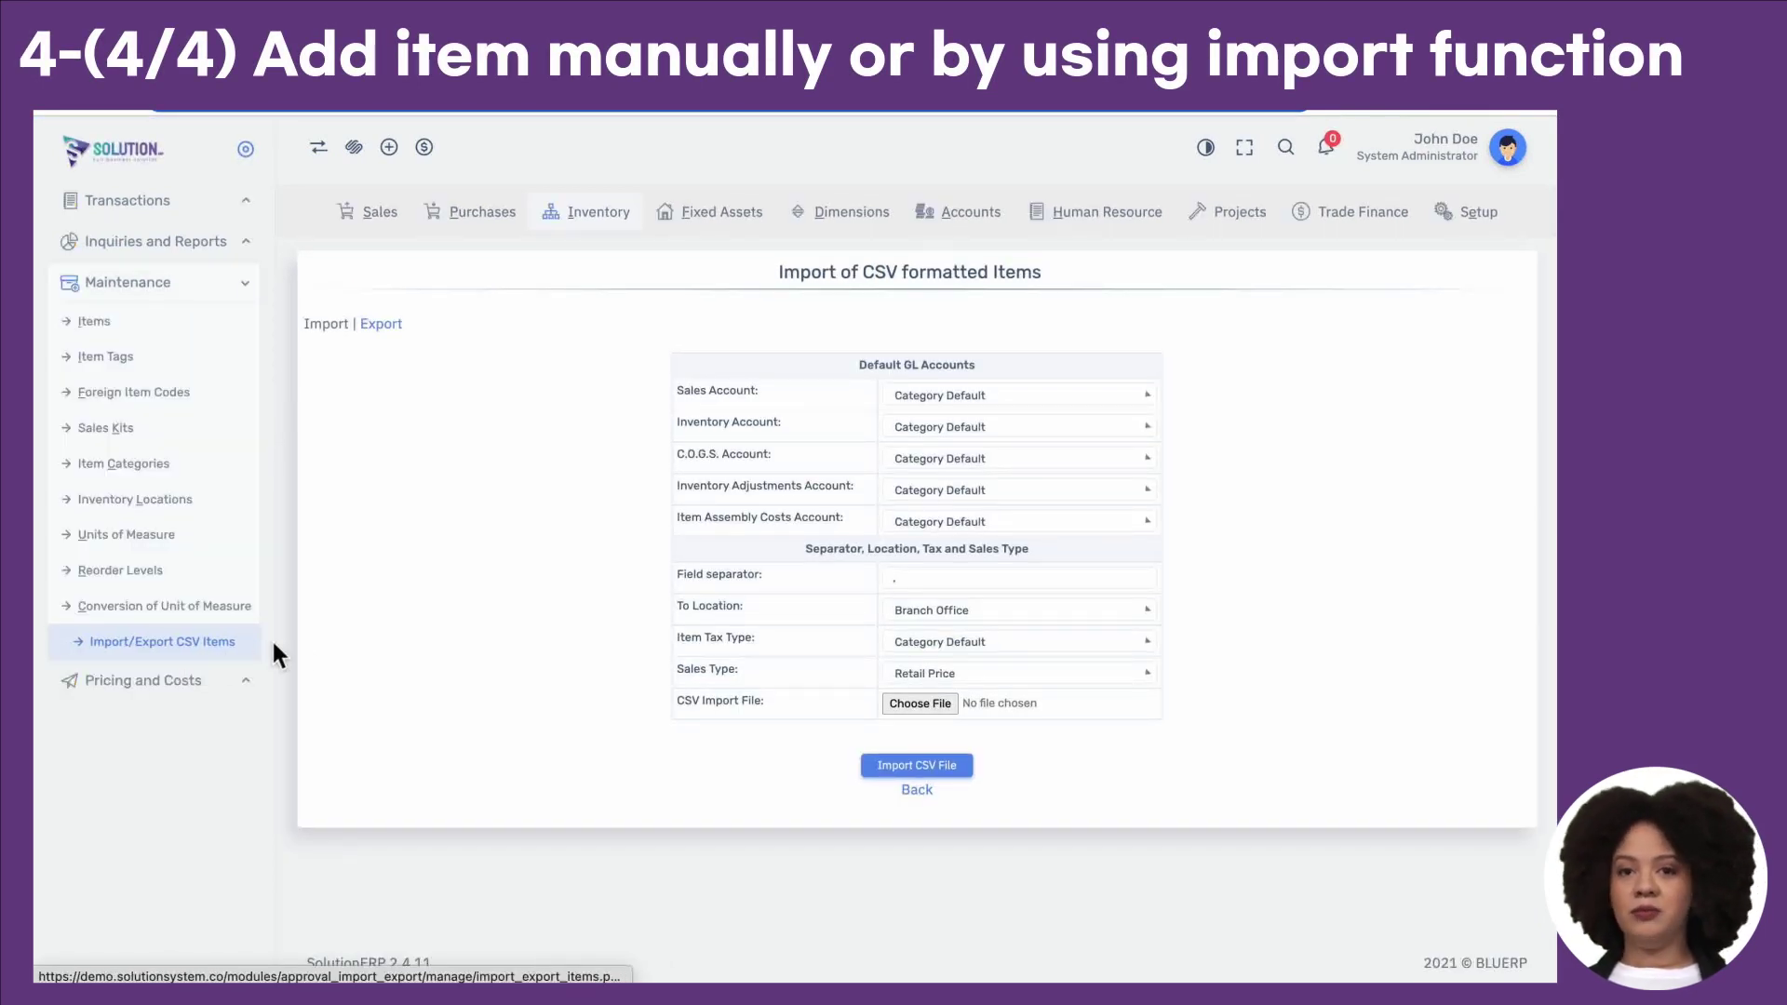
pyautogui.click(391, 330)
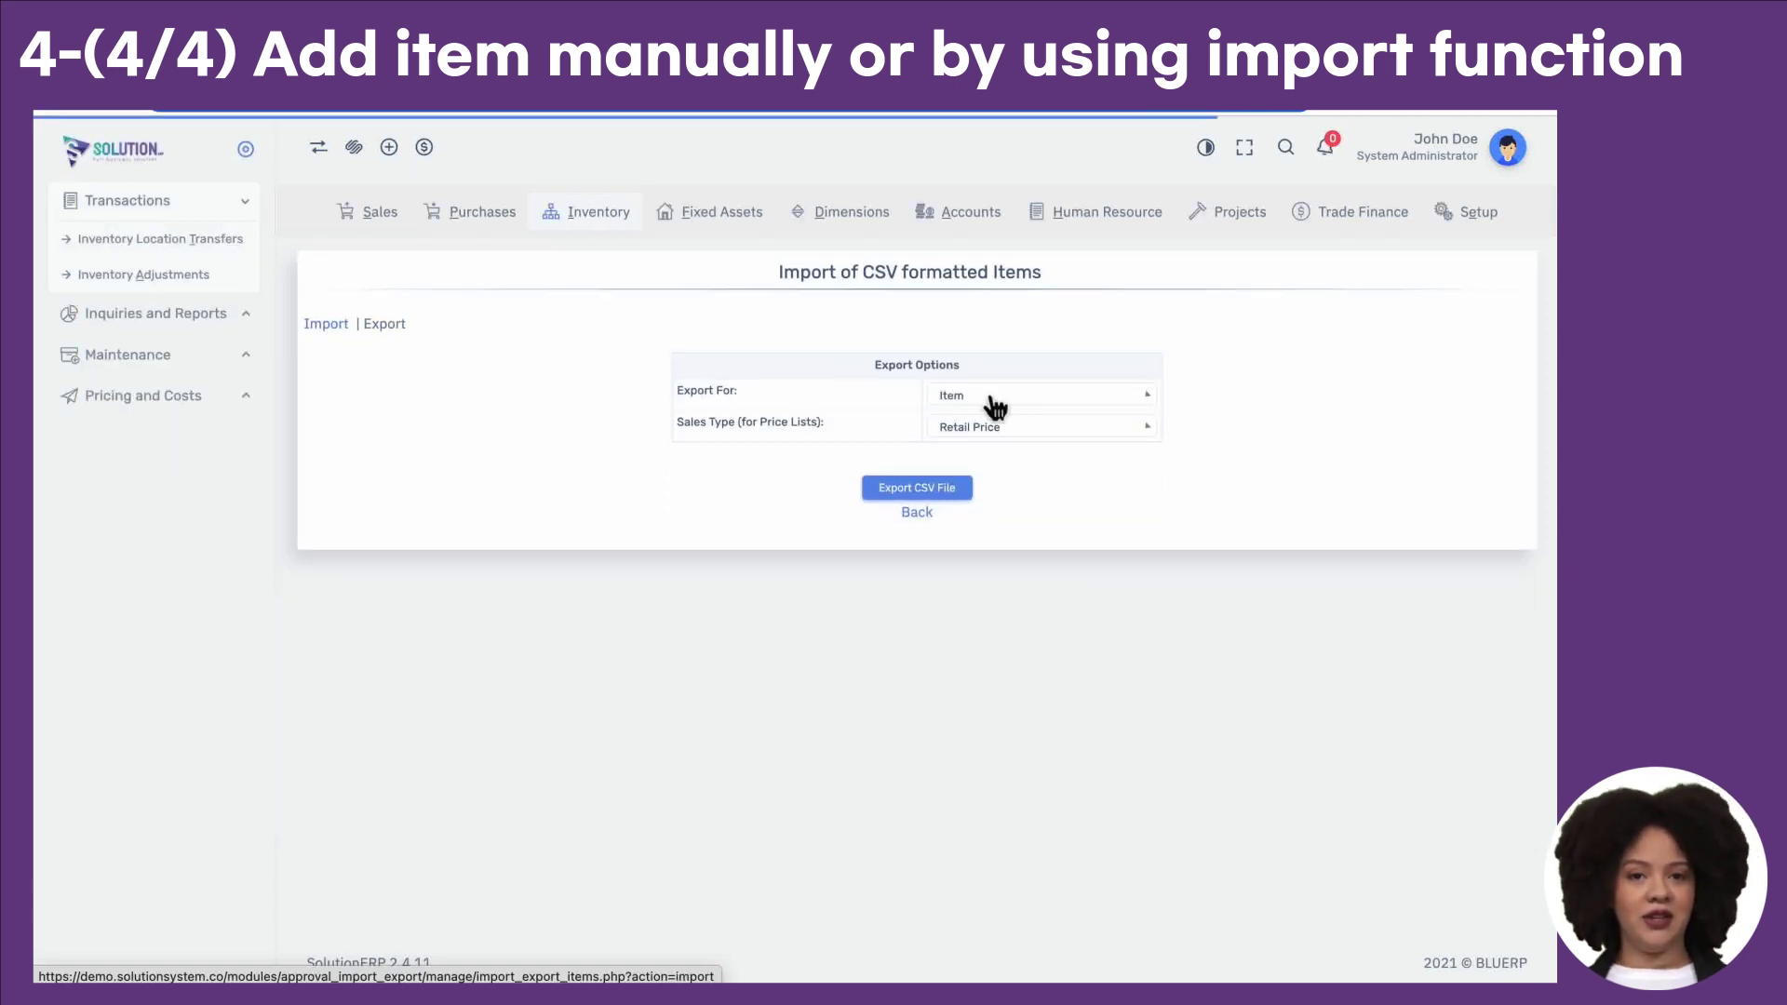
pyautogui.click(942, 496)
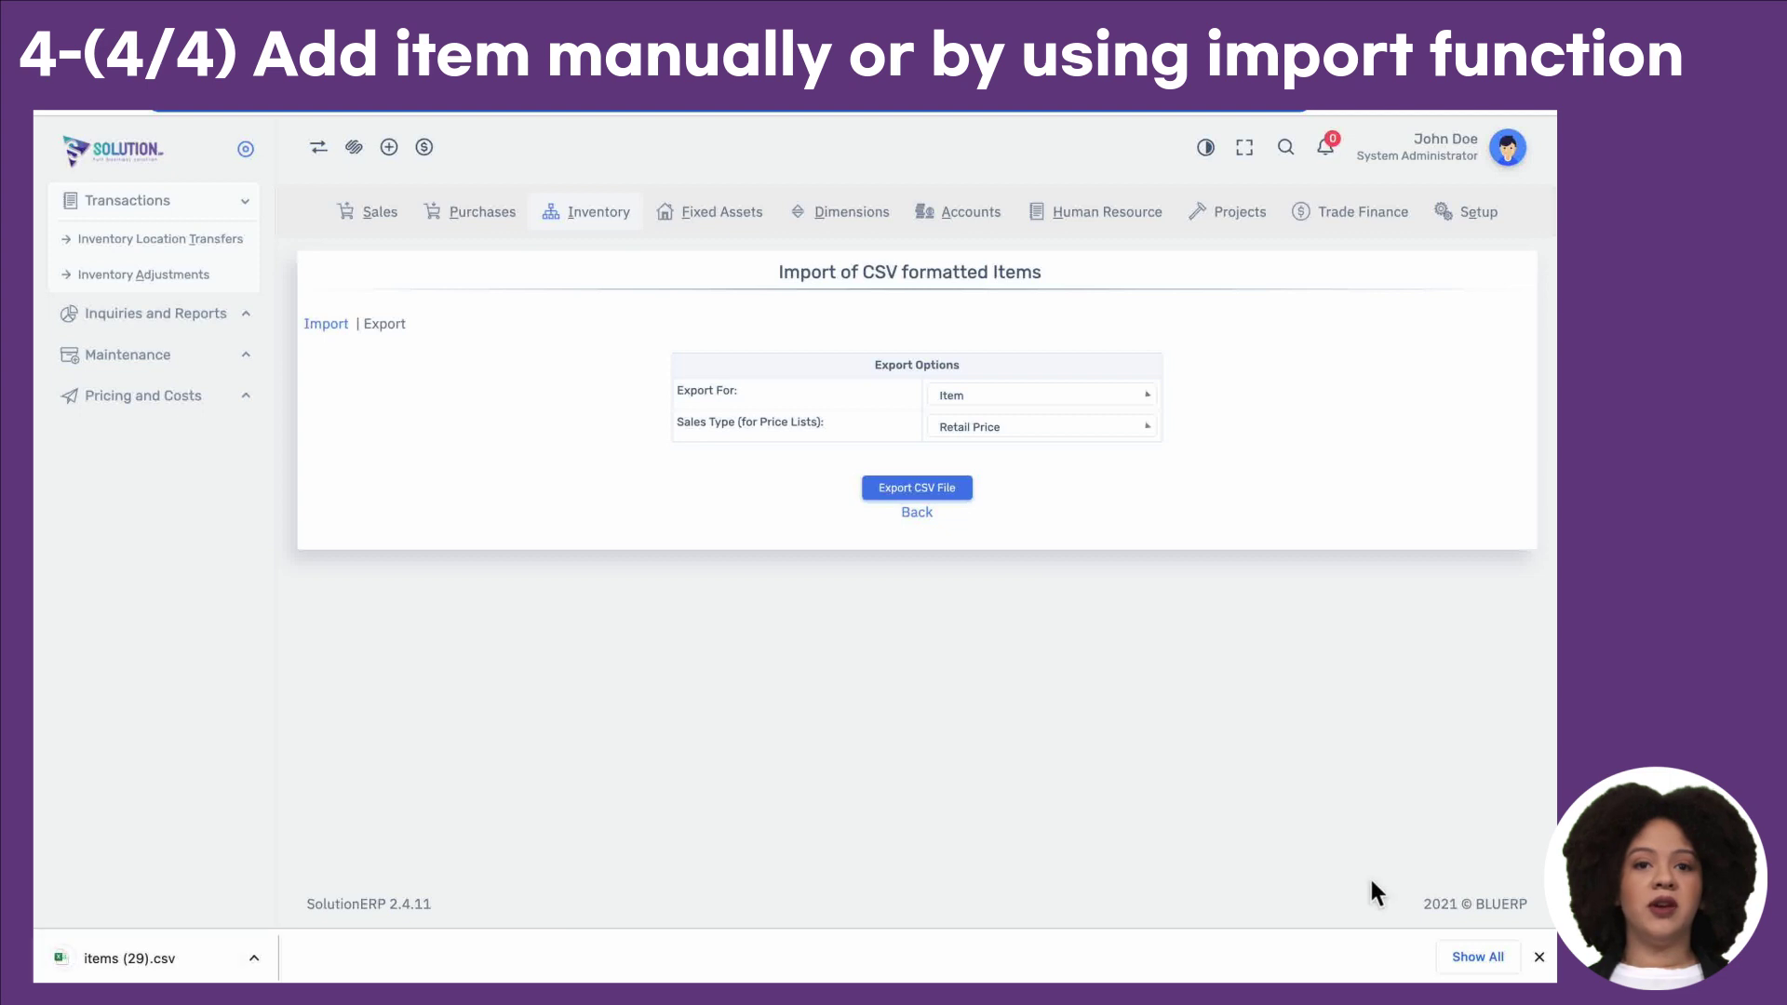
pyautogui.click(1539, 957)
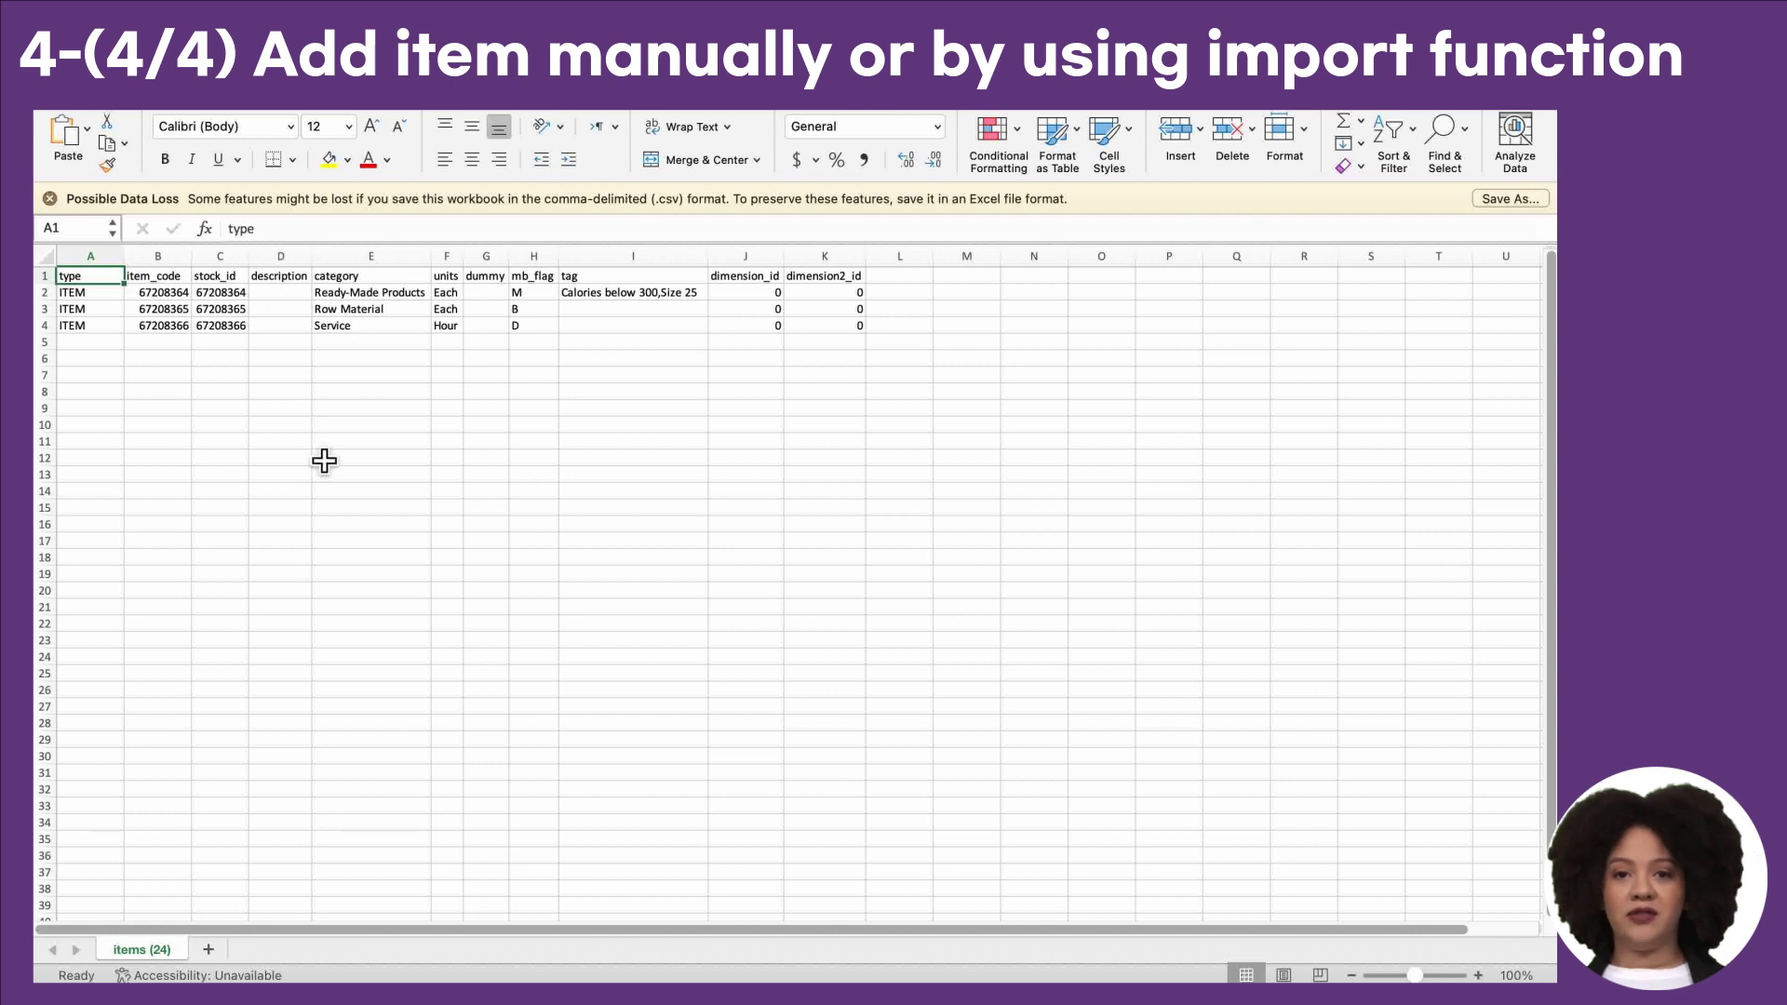
# Step: Read the item column headings, mb_flag codes M, B, D and the first item's tags
pyautogui.press('Right')
pyautogui.press('Right')
pyautogui.press('Right')
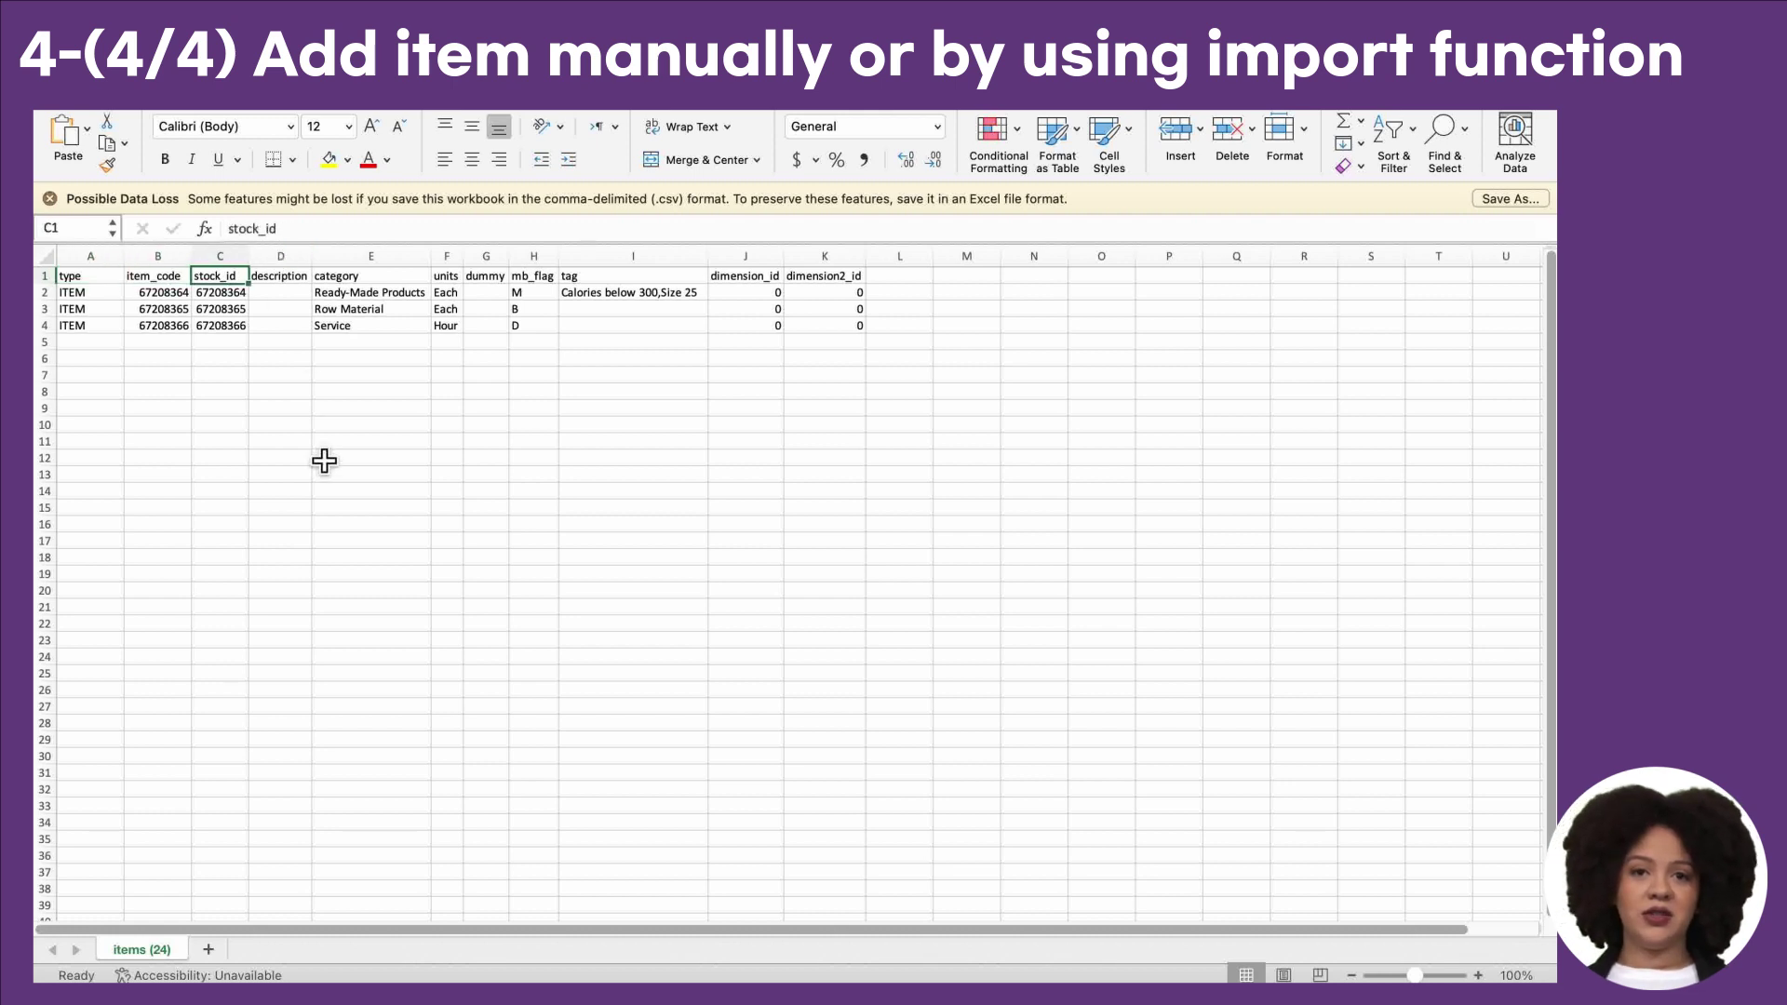
pyautogui.press('Right')
pyautogui.press('Right')
pyautogui.press('Right')
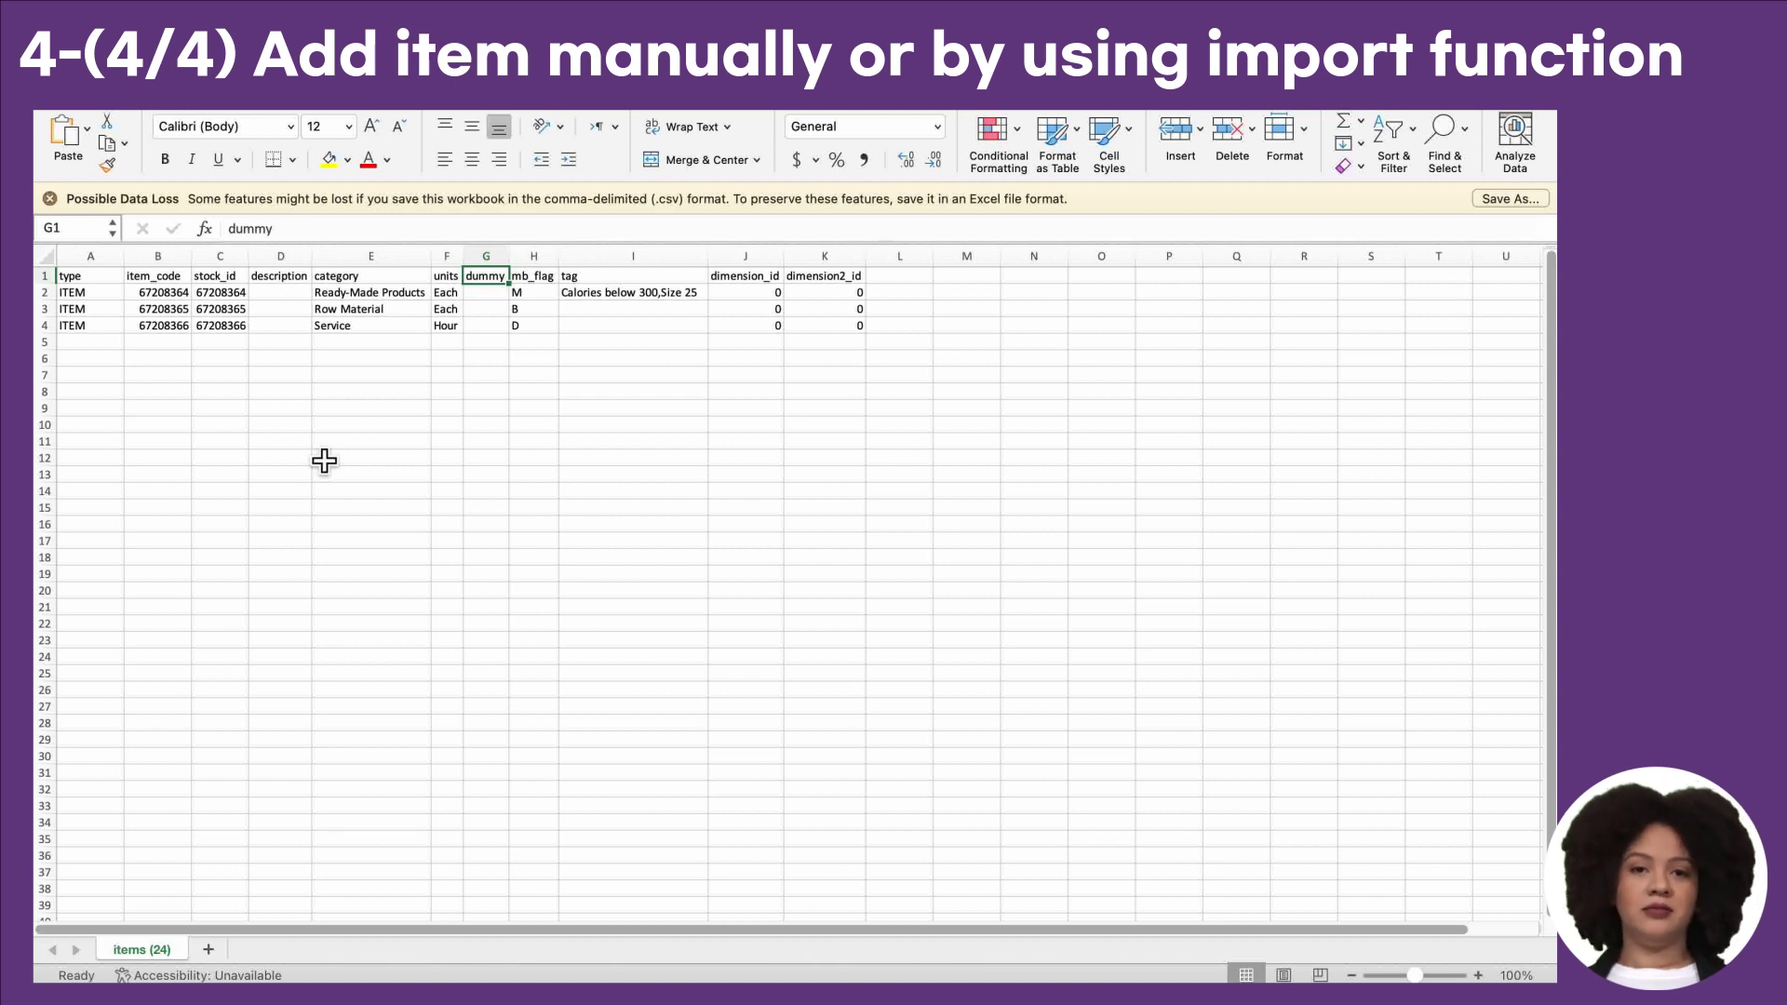
pyautogui.press('Right')
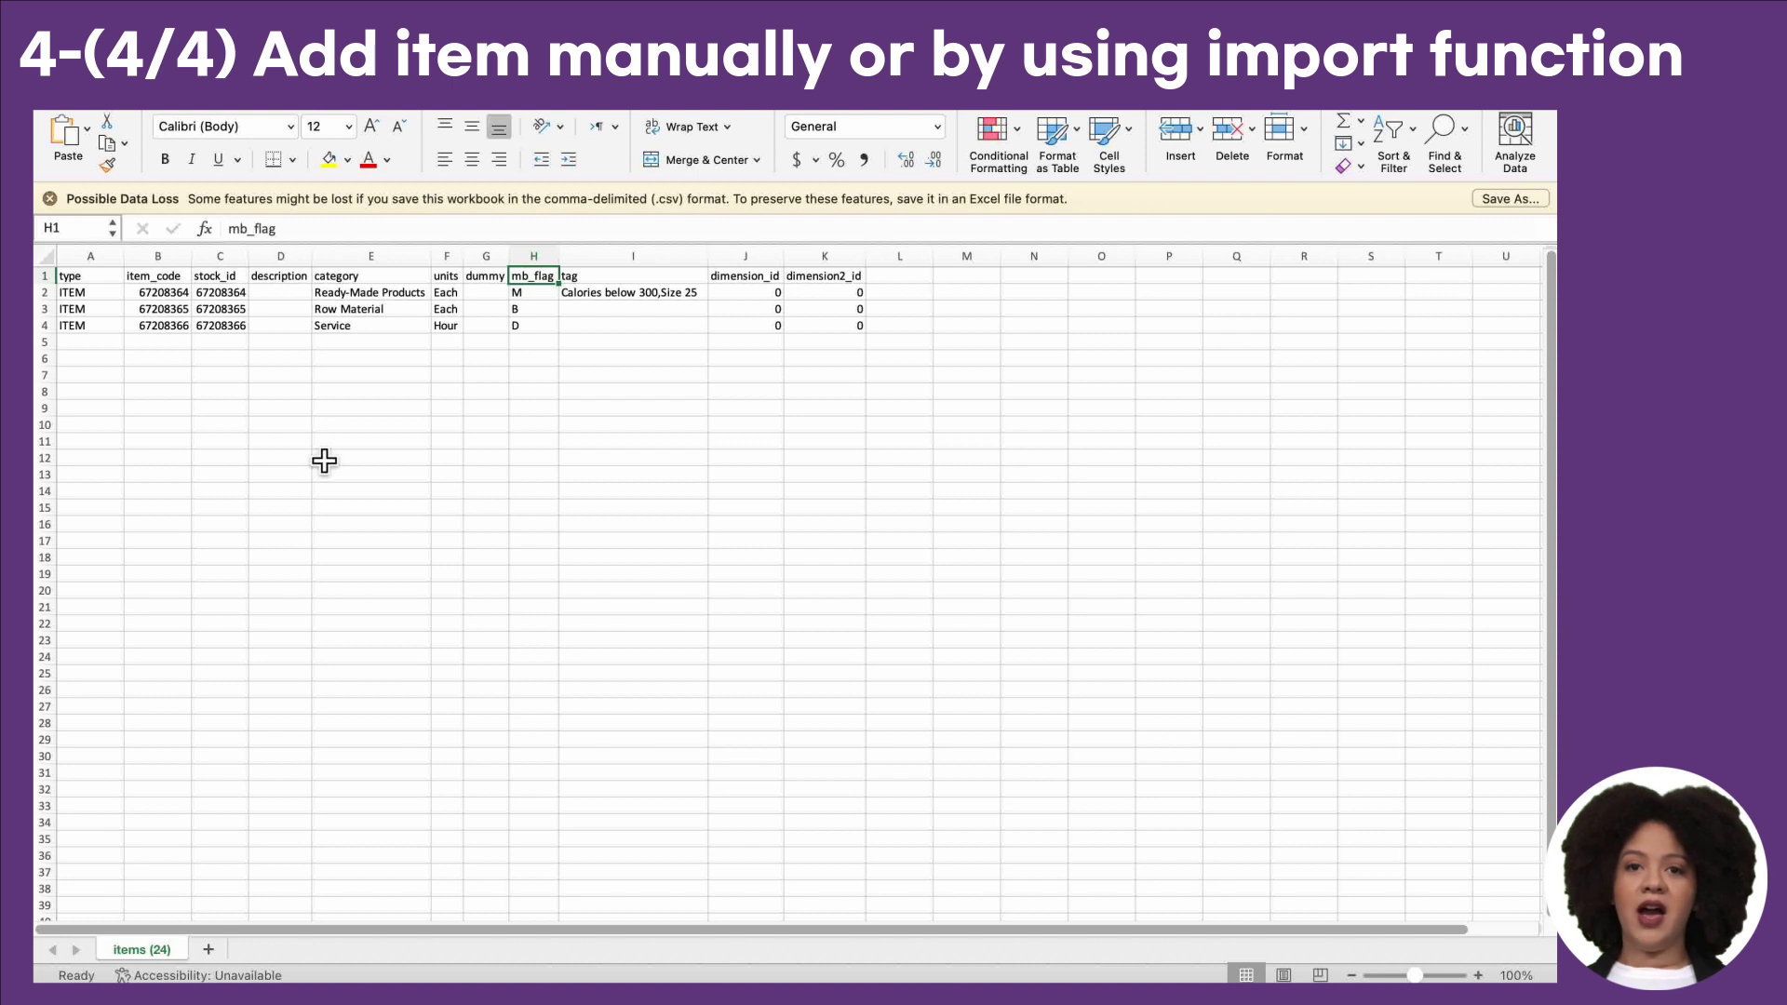
pyautogui.press('Down')
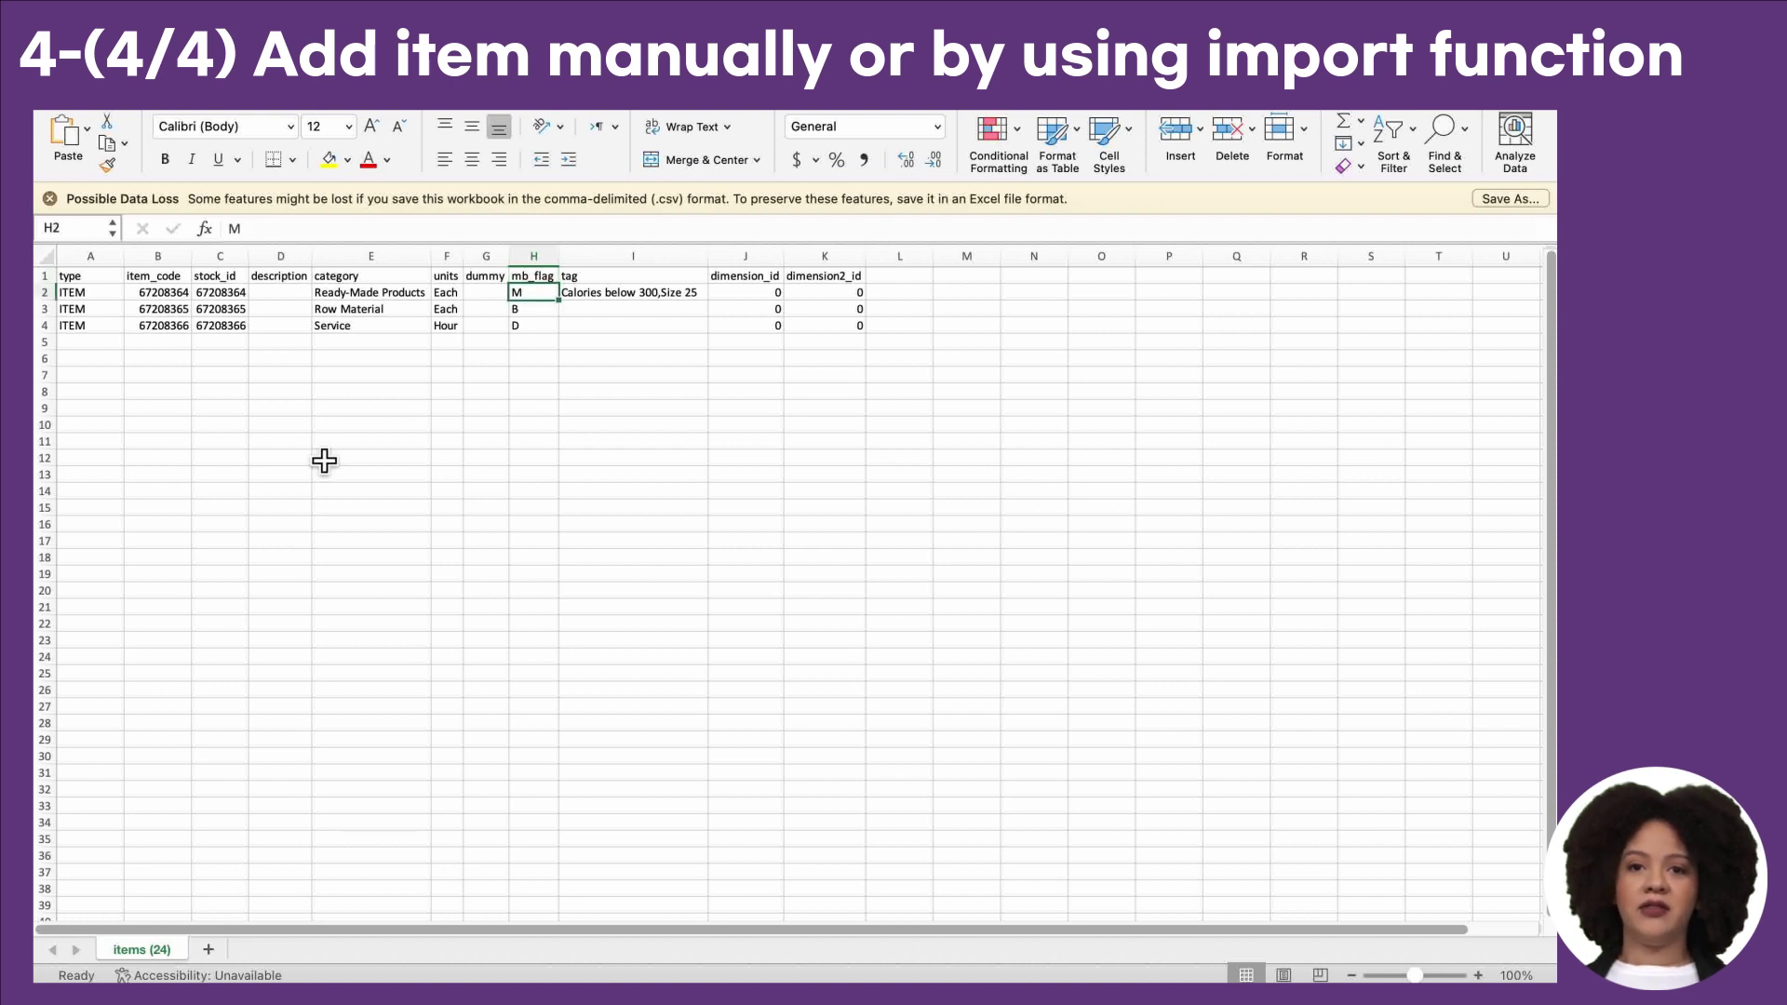
pyautogui.press('Down')
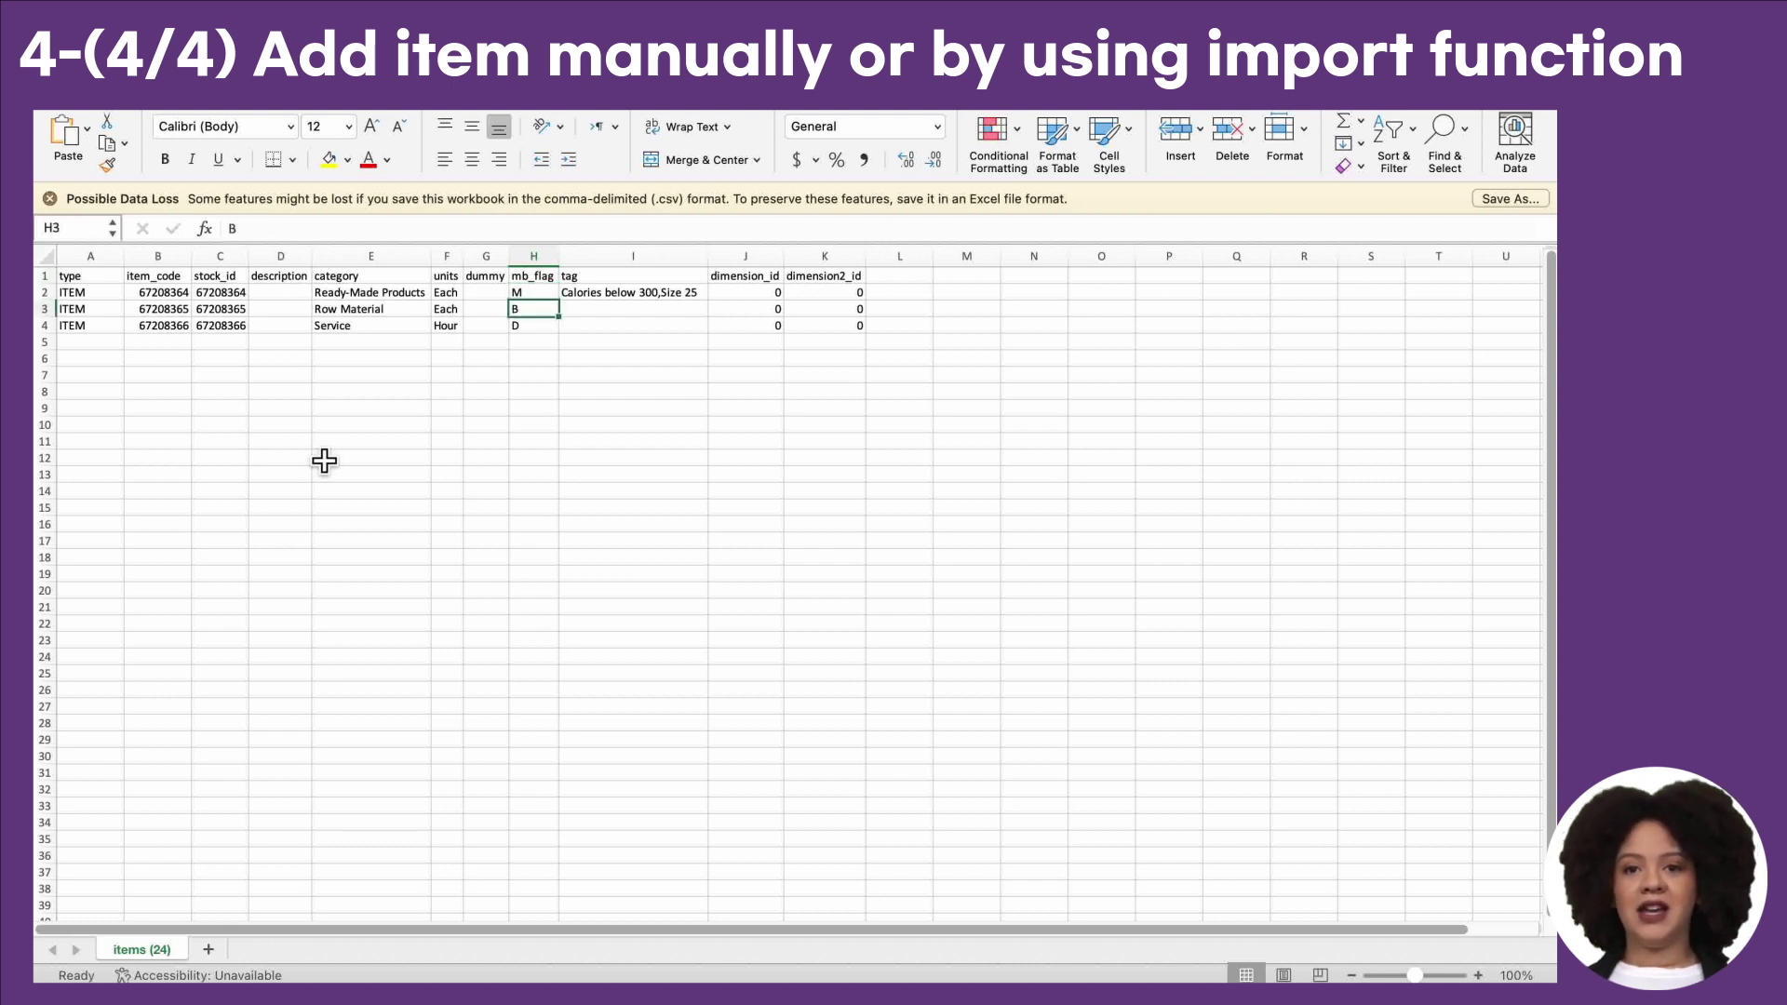
pyautogui.press('Down')
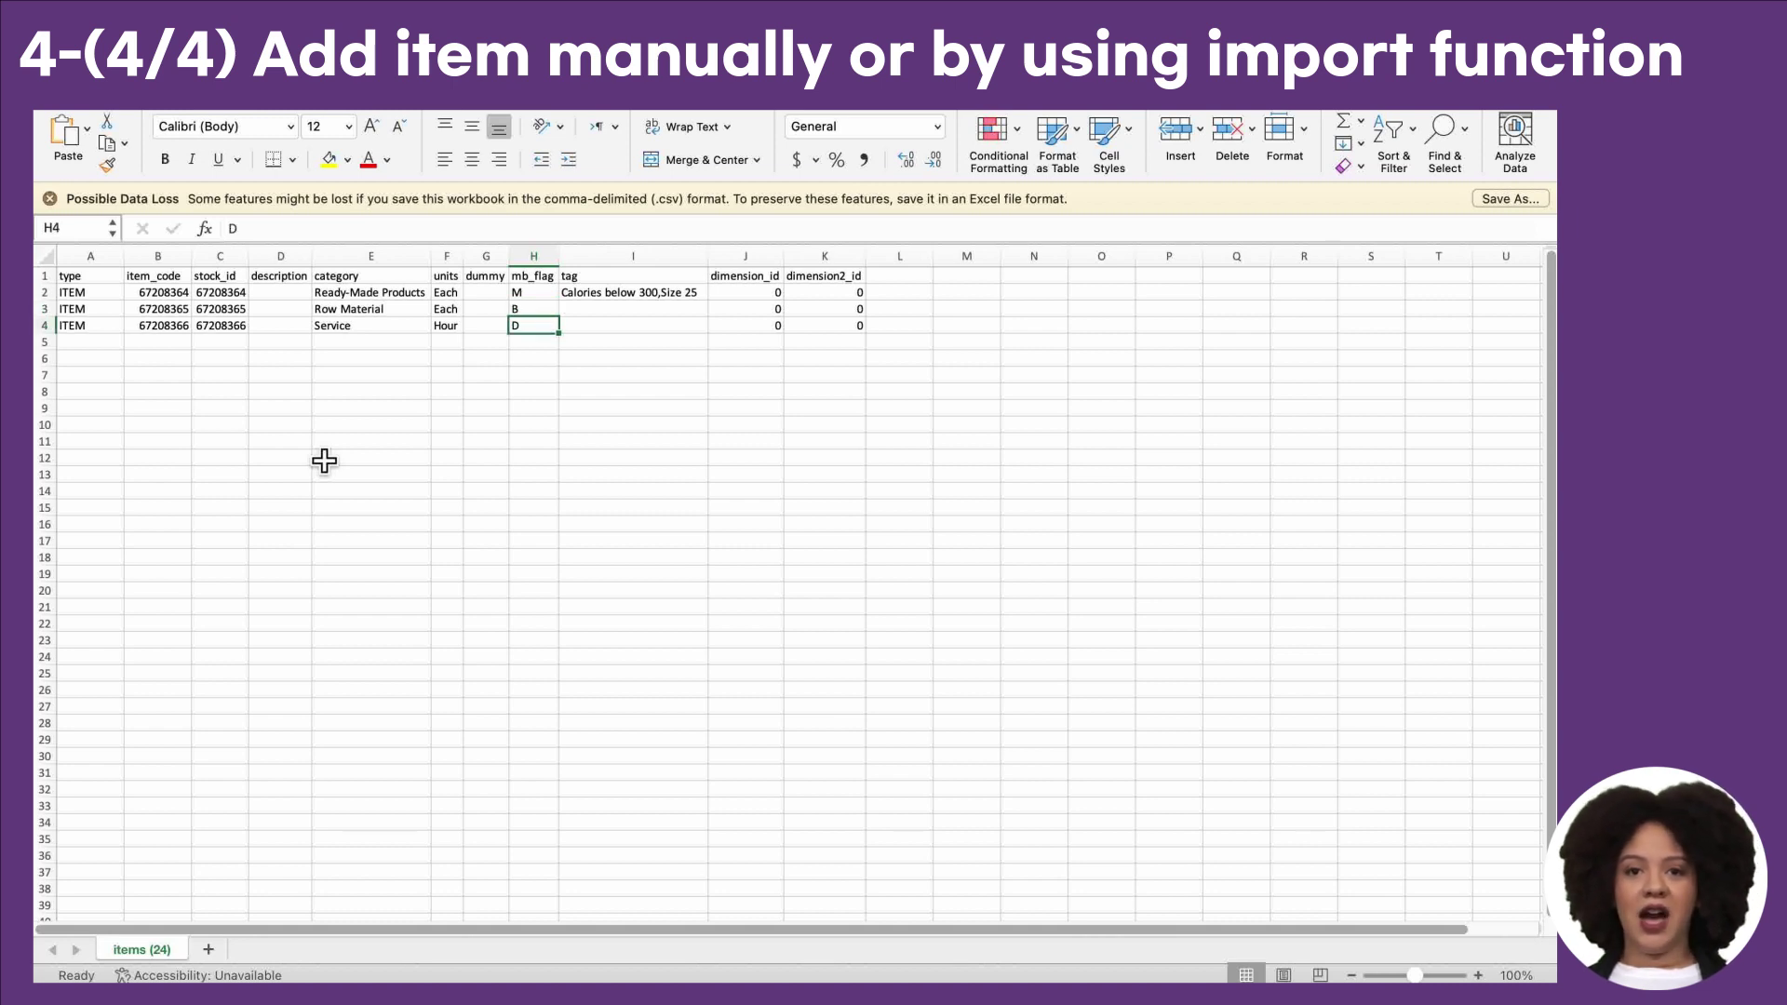
pyautogui.press('Up')
pyautogui.press('Up')
pyautogui.press('Up')
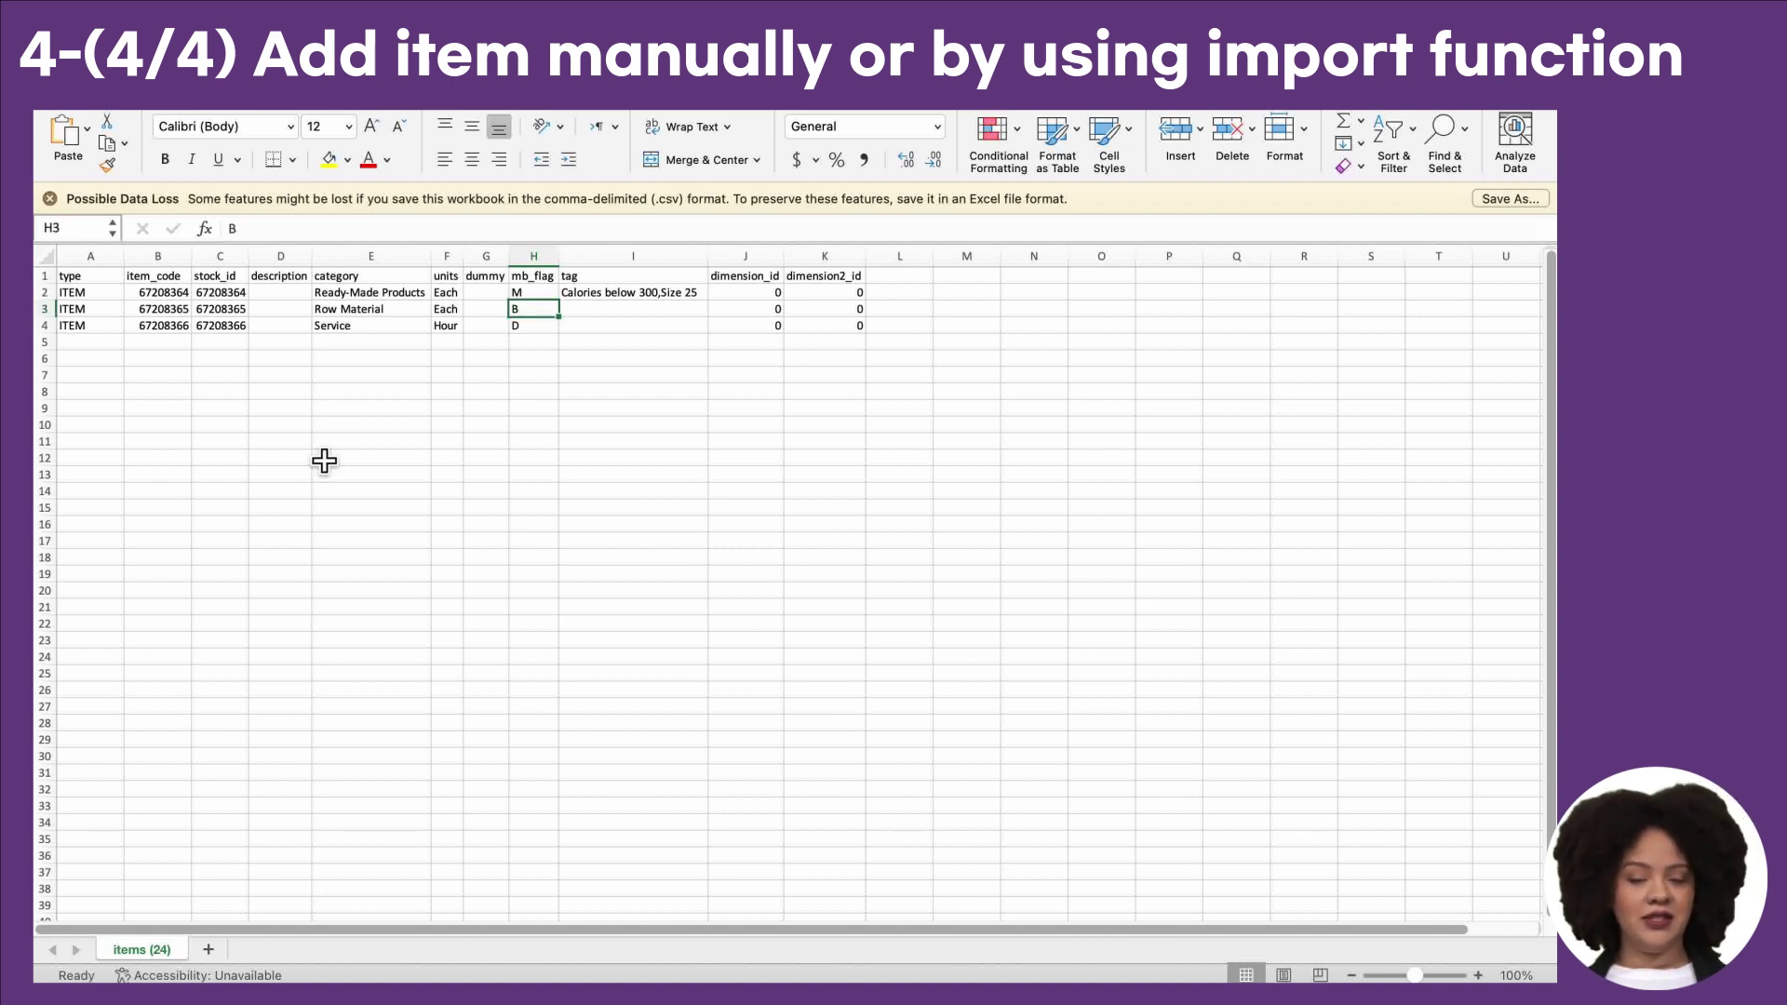
pyautogui.press('Right')
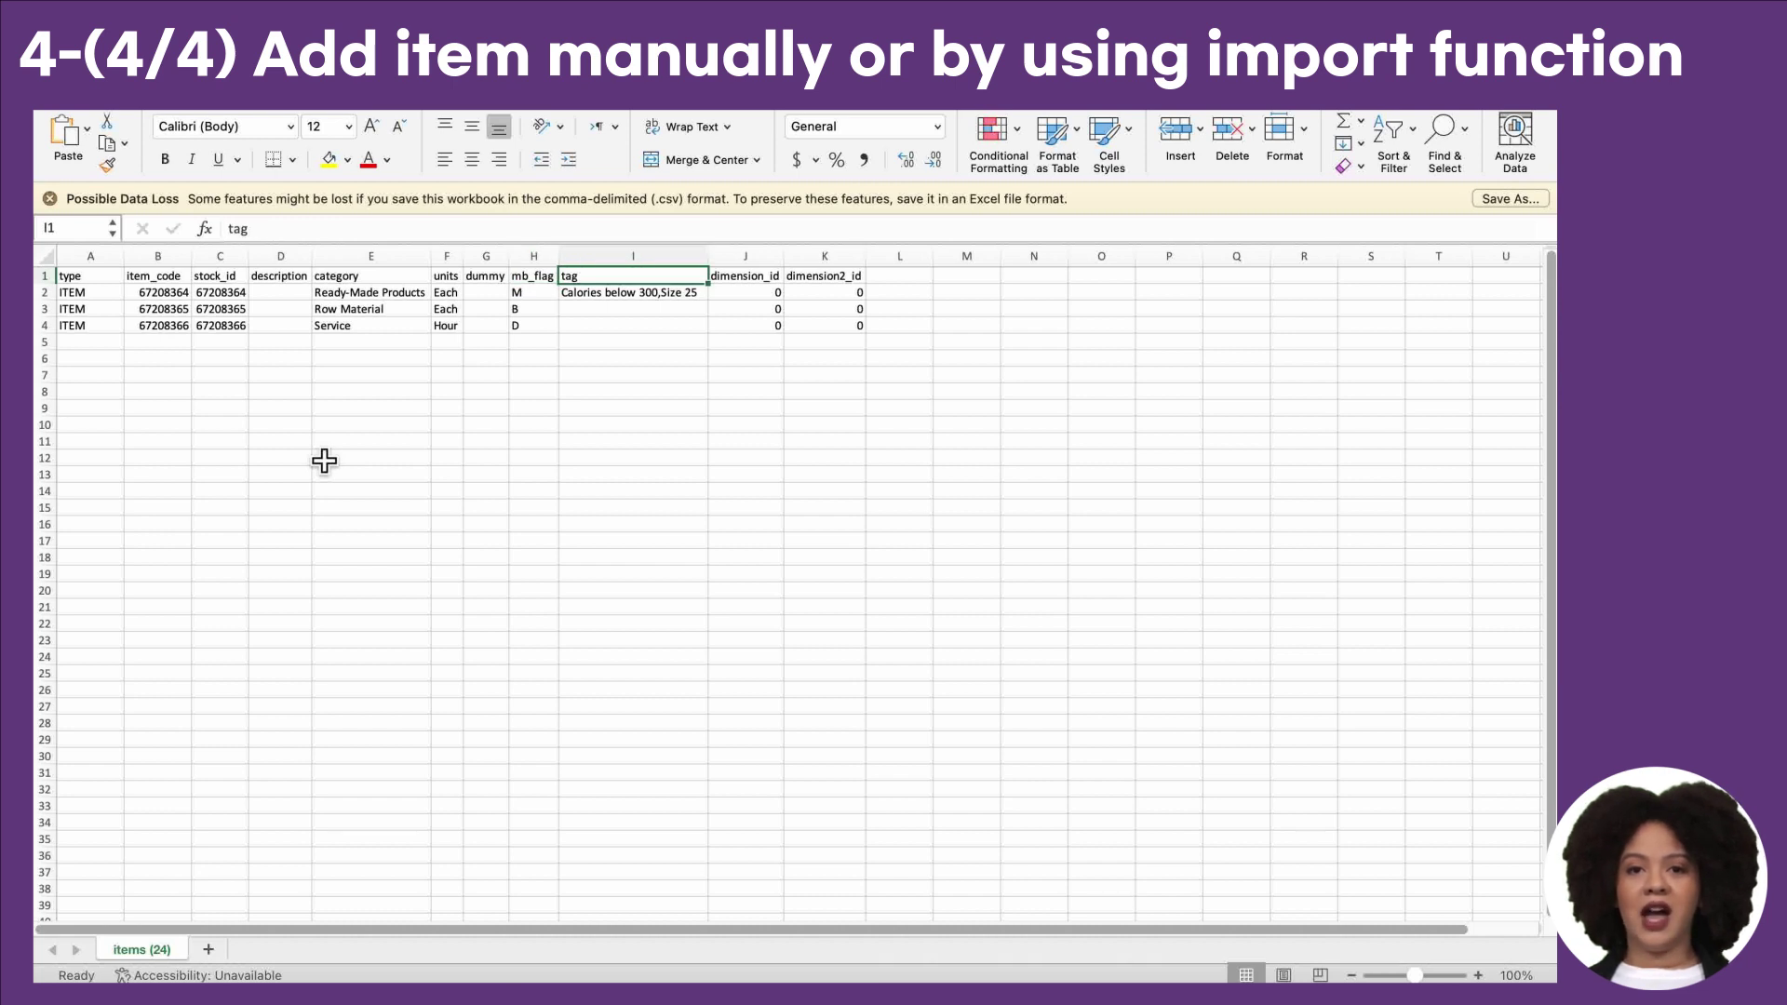
pyautogui.press('Down')
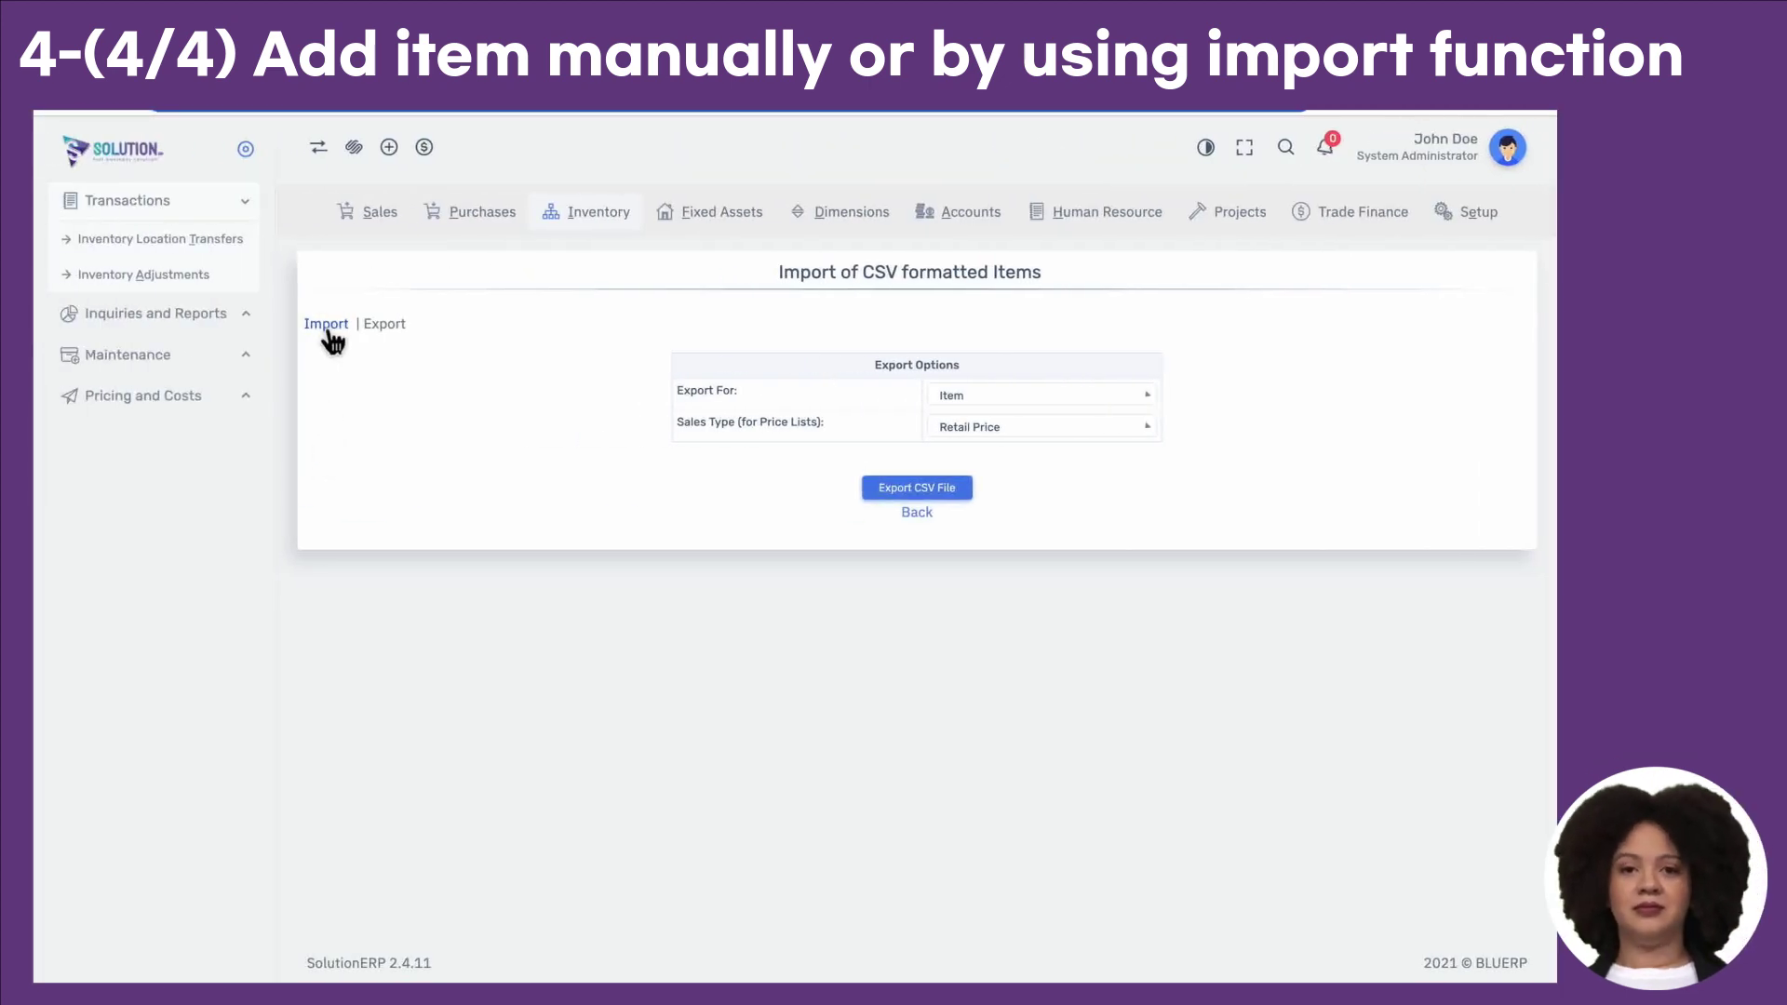
# Step: Export the Price List as a CSV file and look over its column headings
pyautogui.click(327, 331)
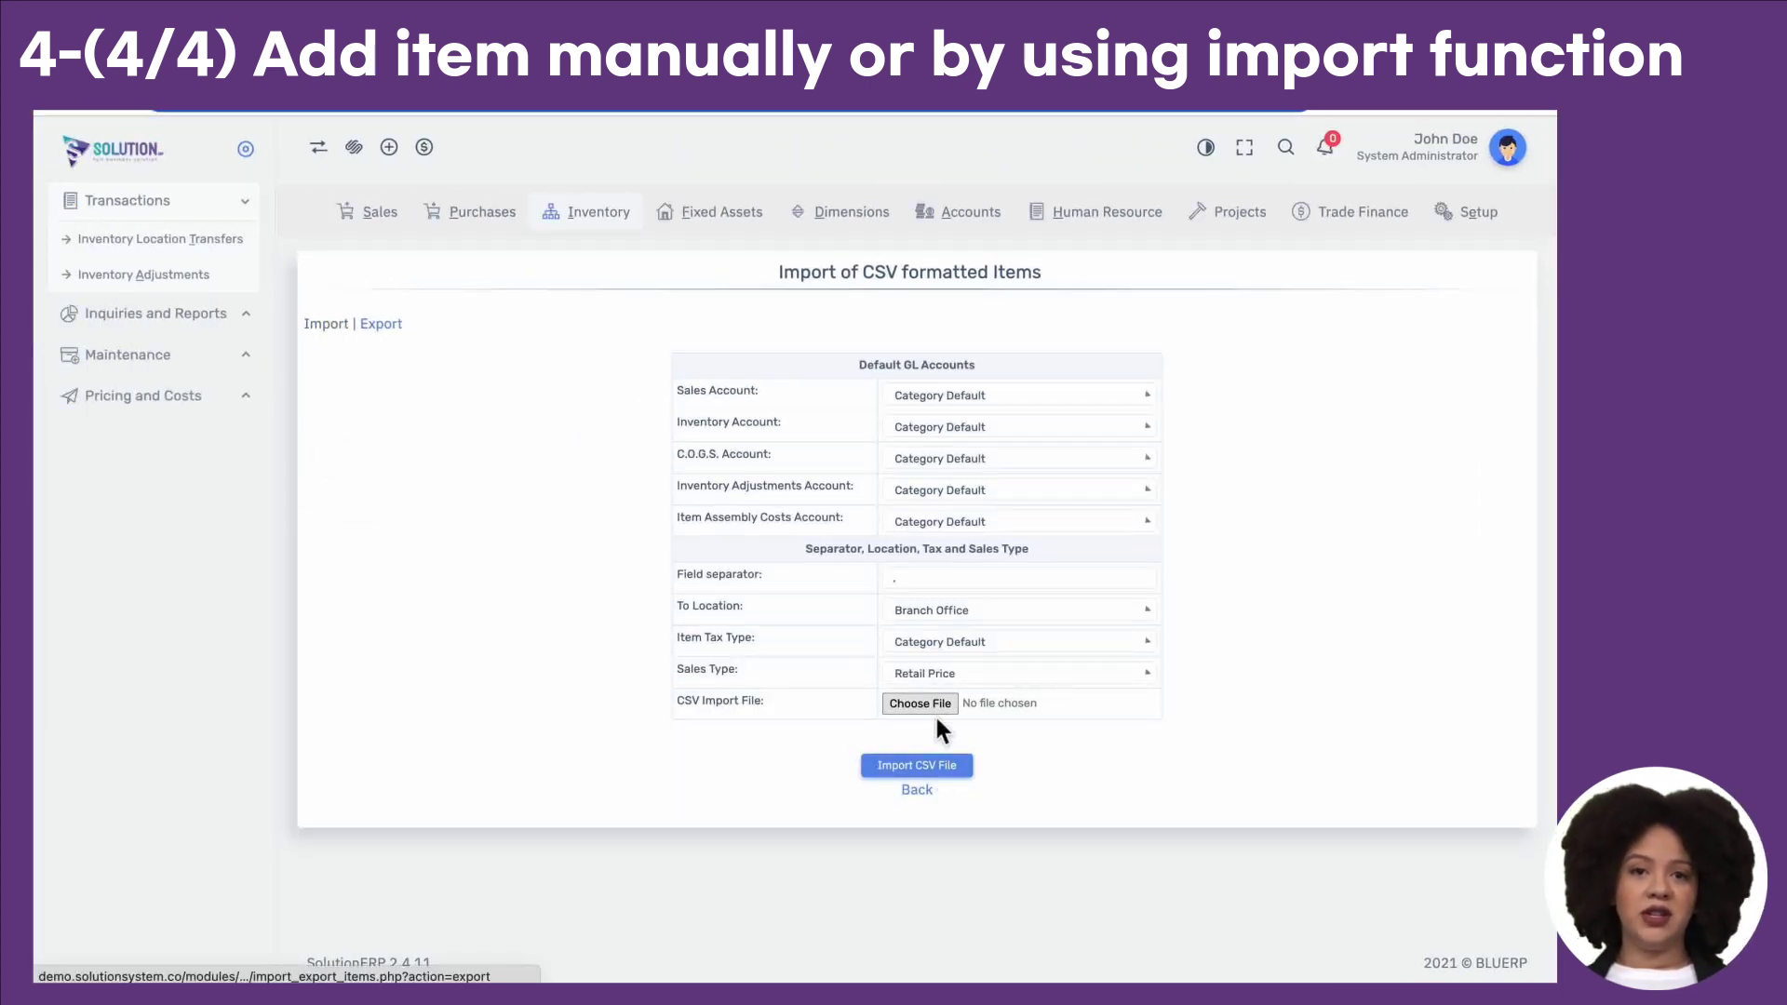
pyautogui.click(390, 335)
pyautogui.click(971, 411)
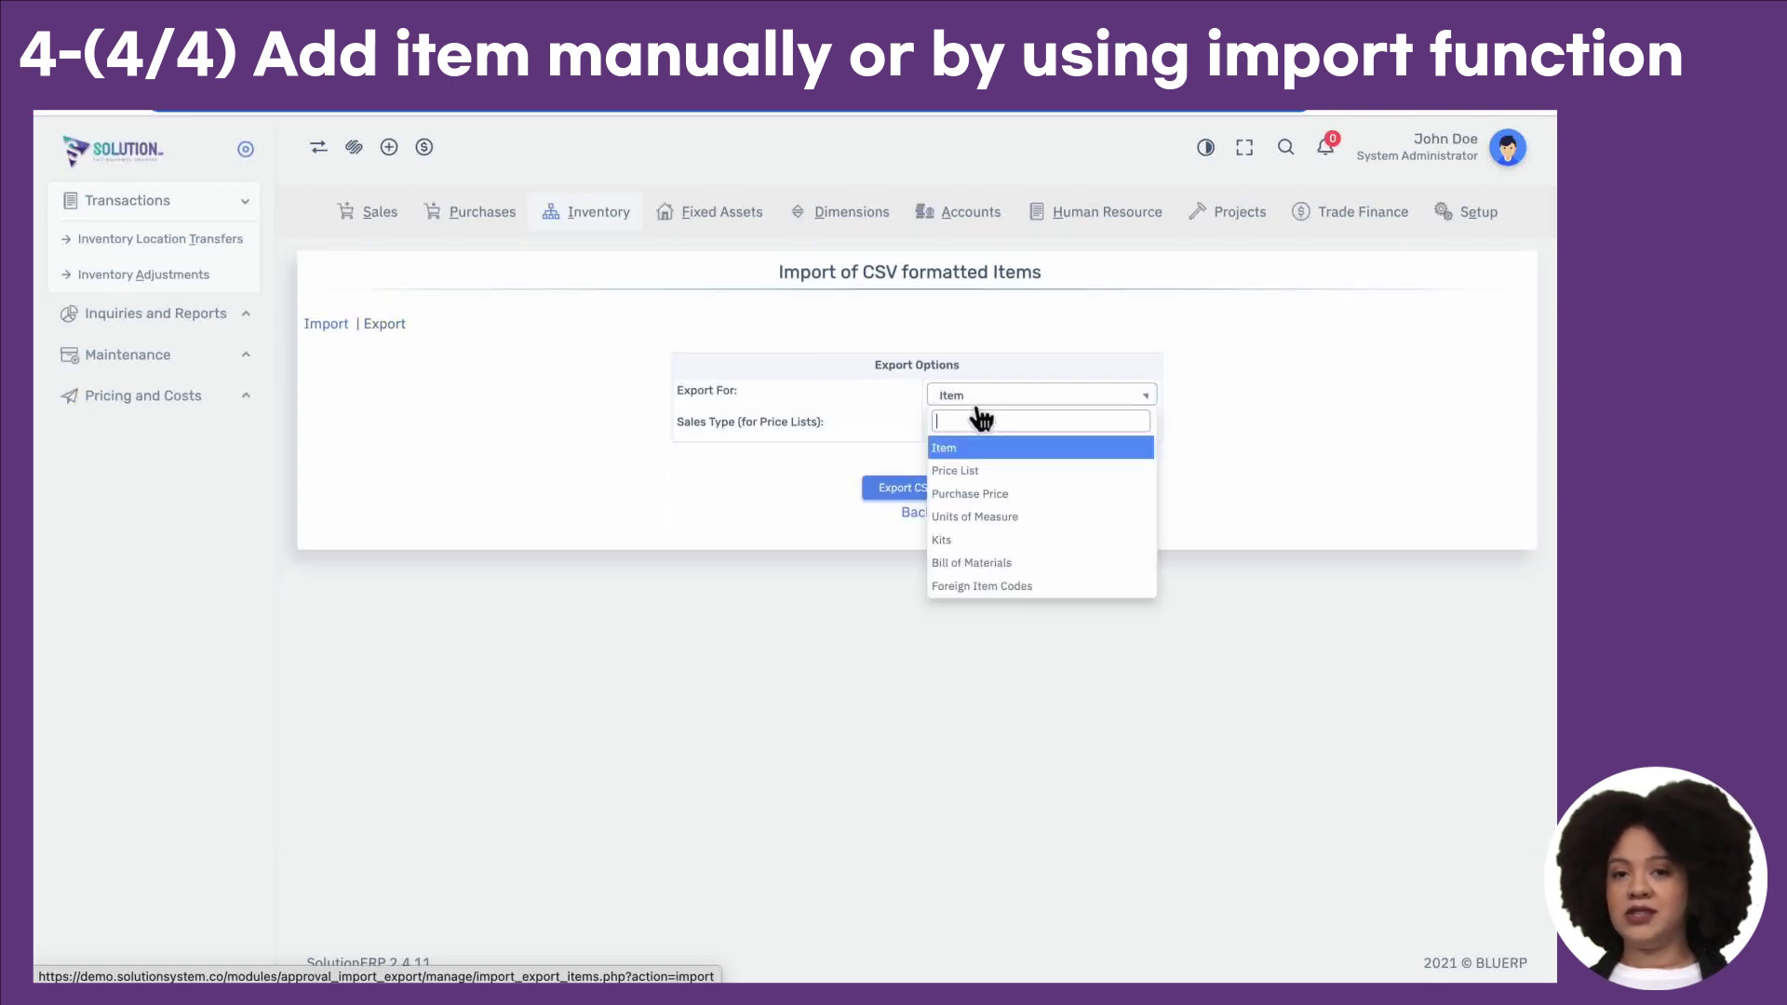
pyautogui.click(985, 465)
pyautogui.click(943, 483)
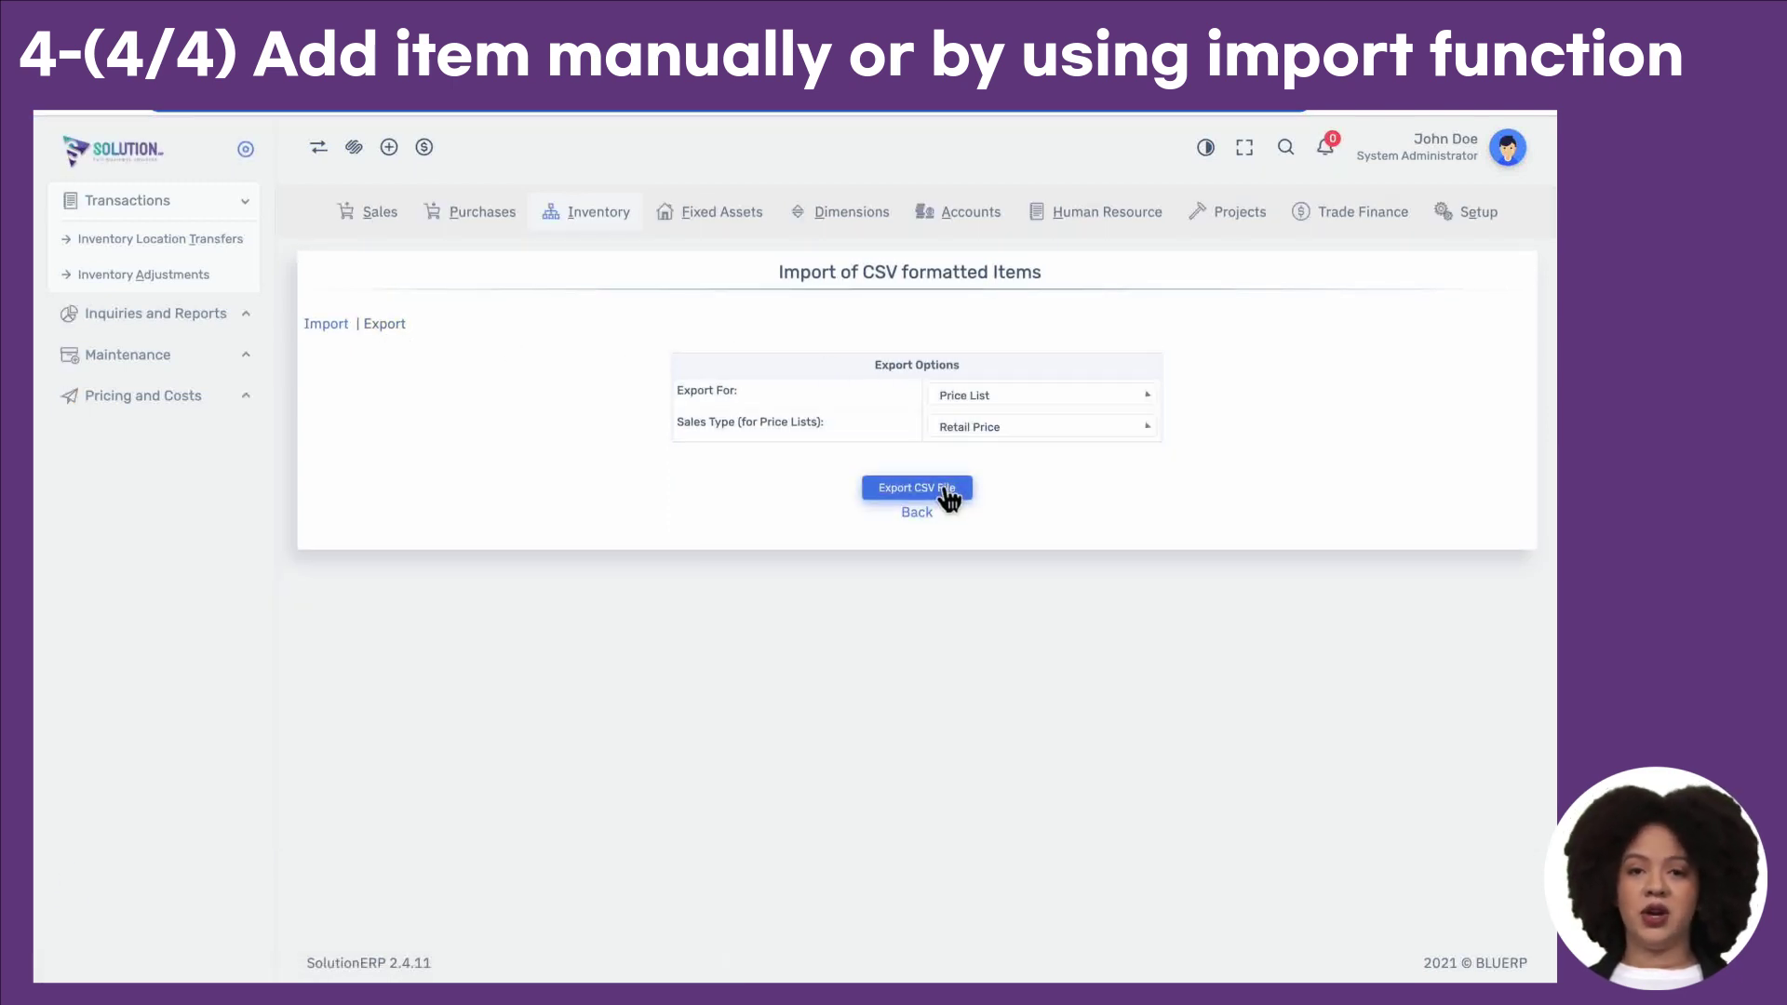
pyautogui.click(1539, 957)
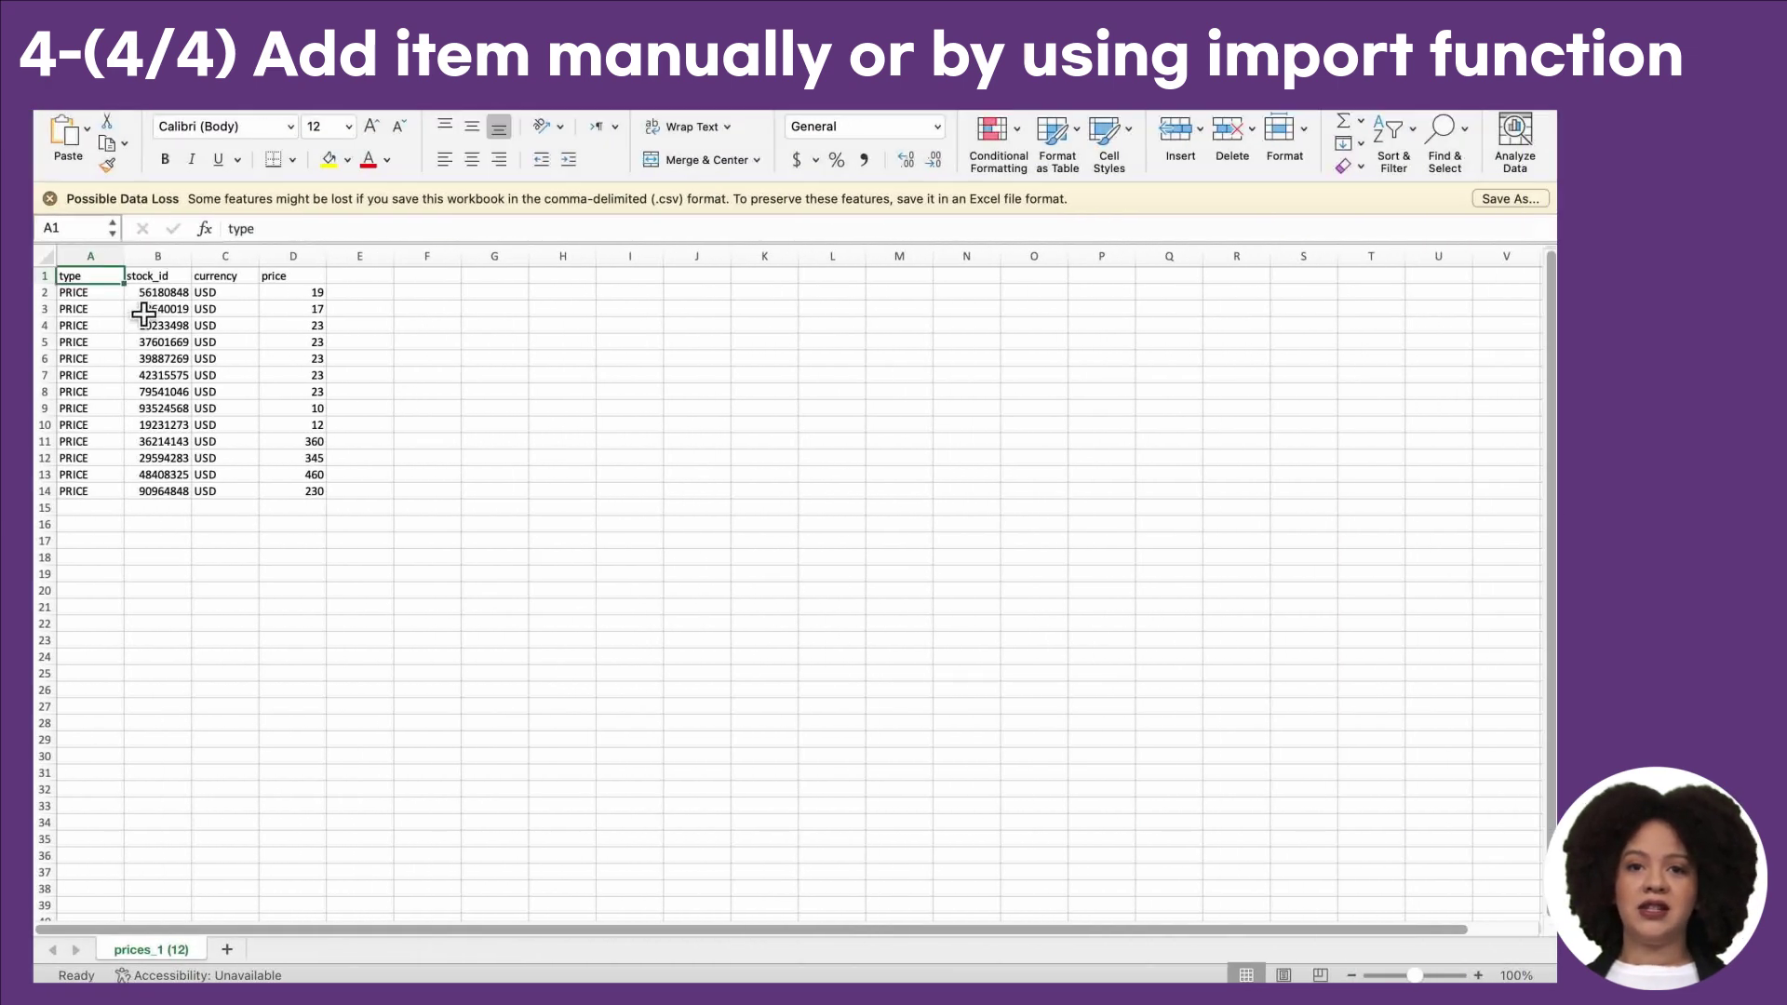
pyautogui.press('Right')
pyautogui.press('Right')
pyautogui.press('Right')
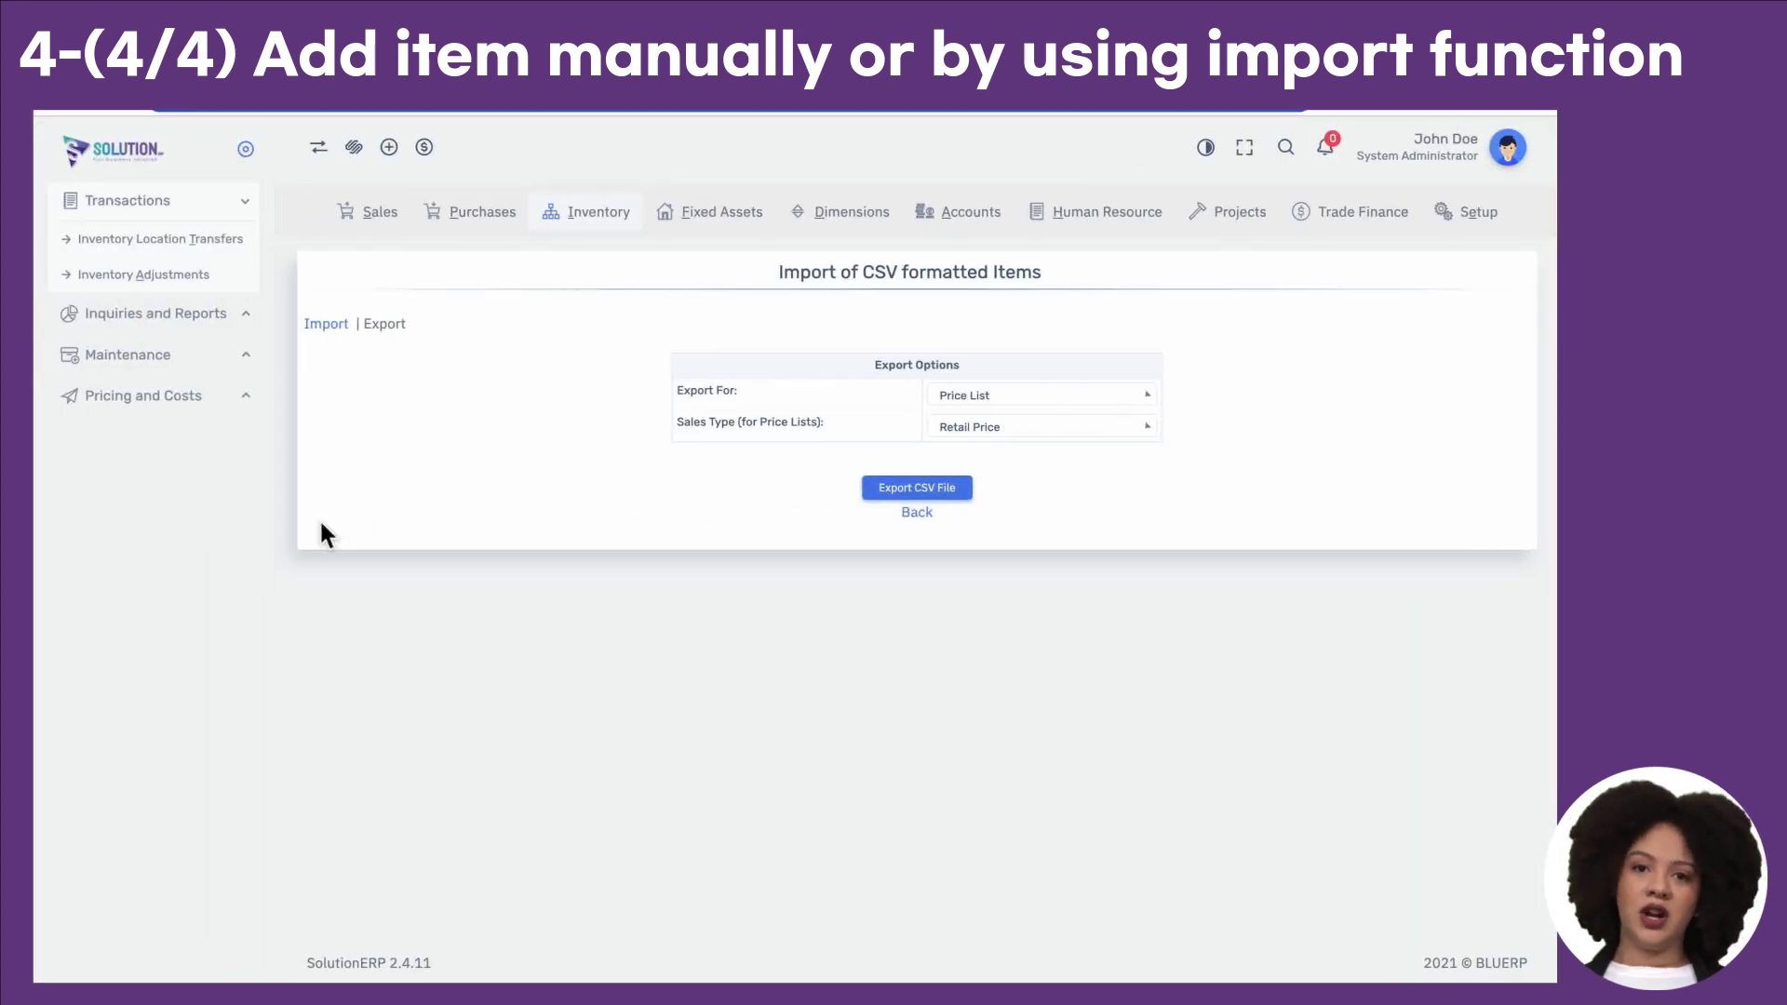
# Step: Keep Retail Price as the sales type on the CSV item import form
pyautogui.click(333, 325)
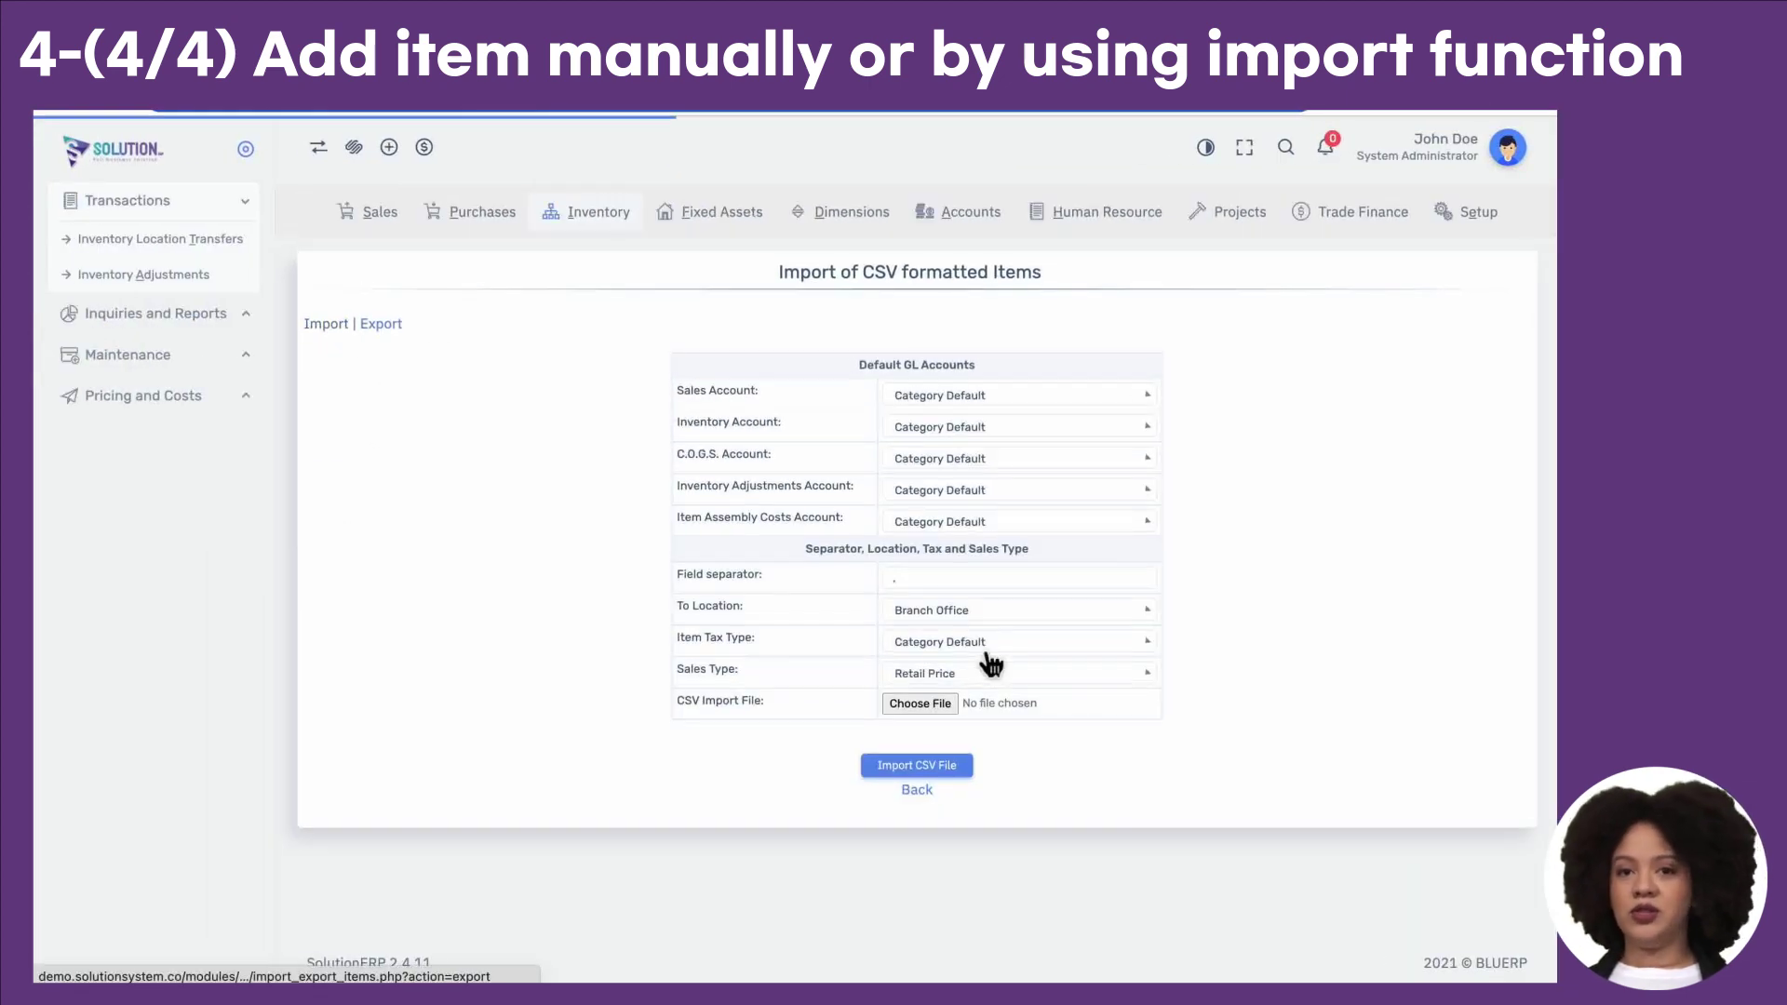
pyautogui.click(941, 678)
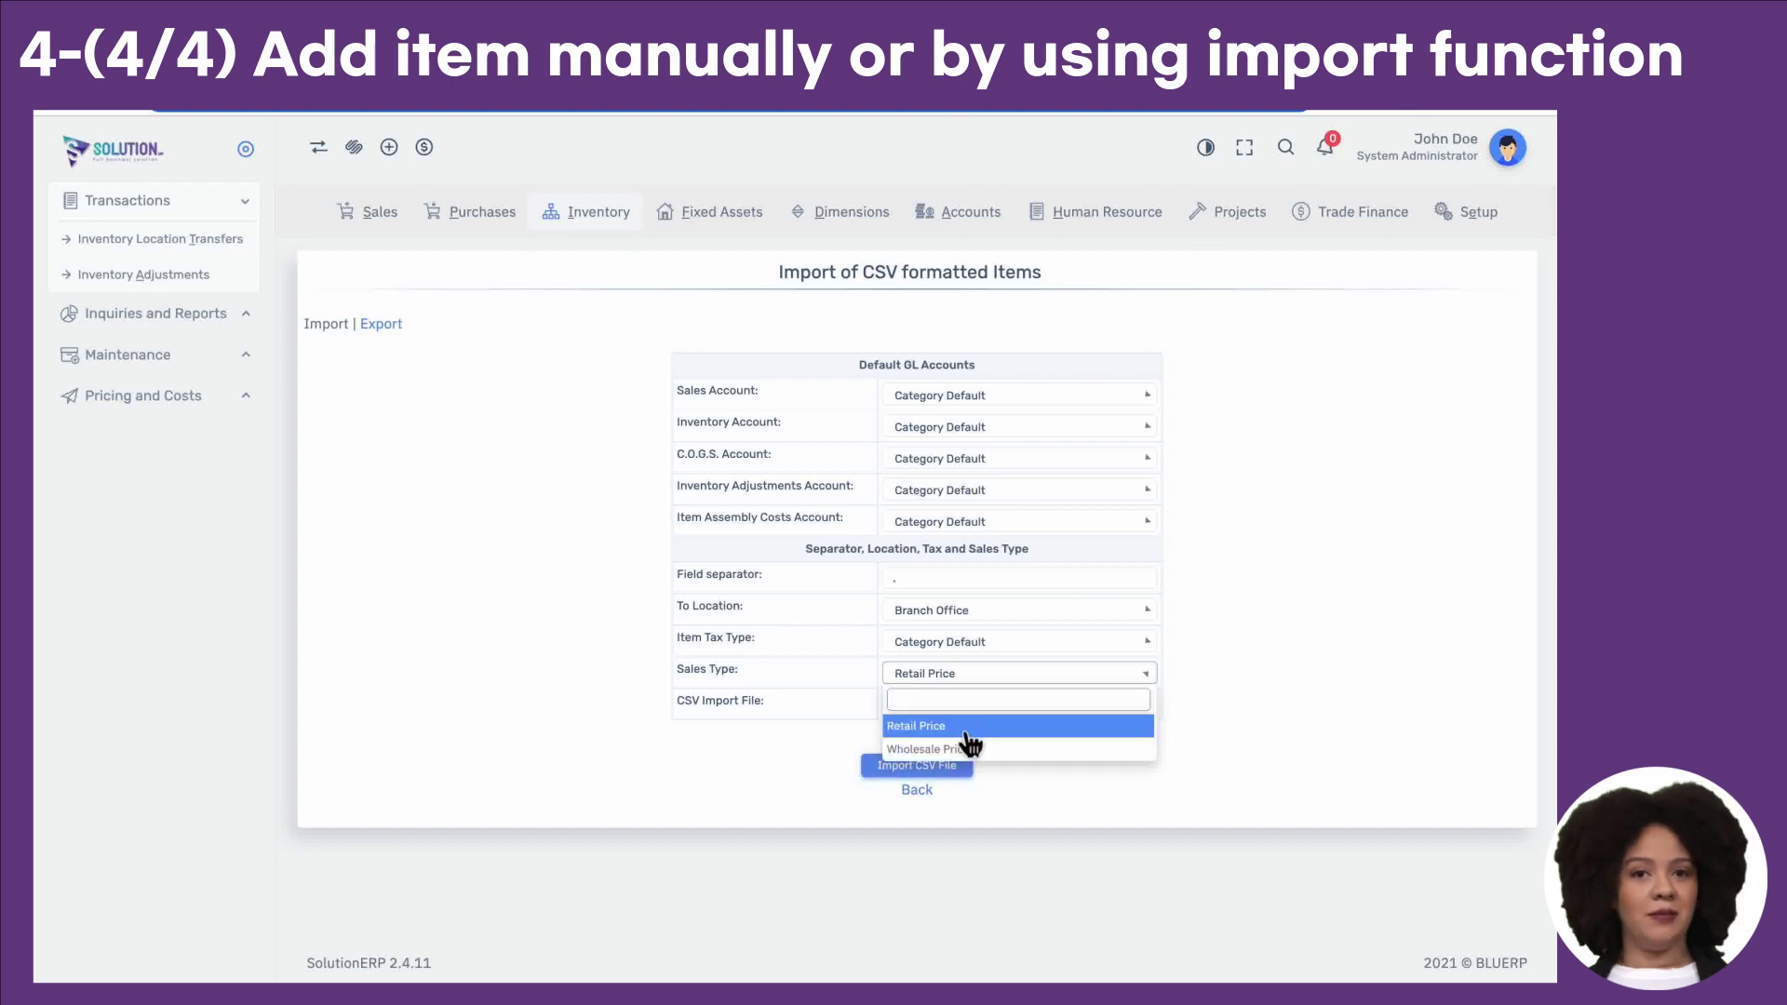
pyautogui.click(798, 702)
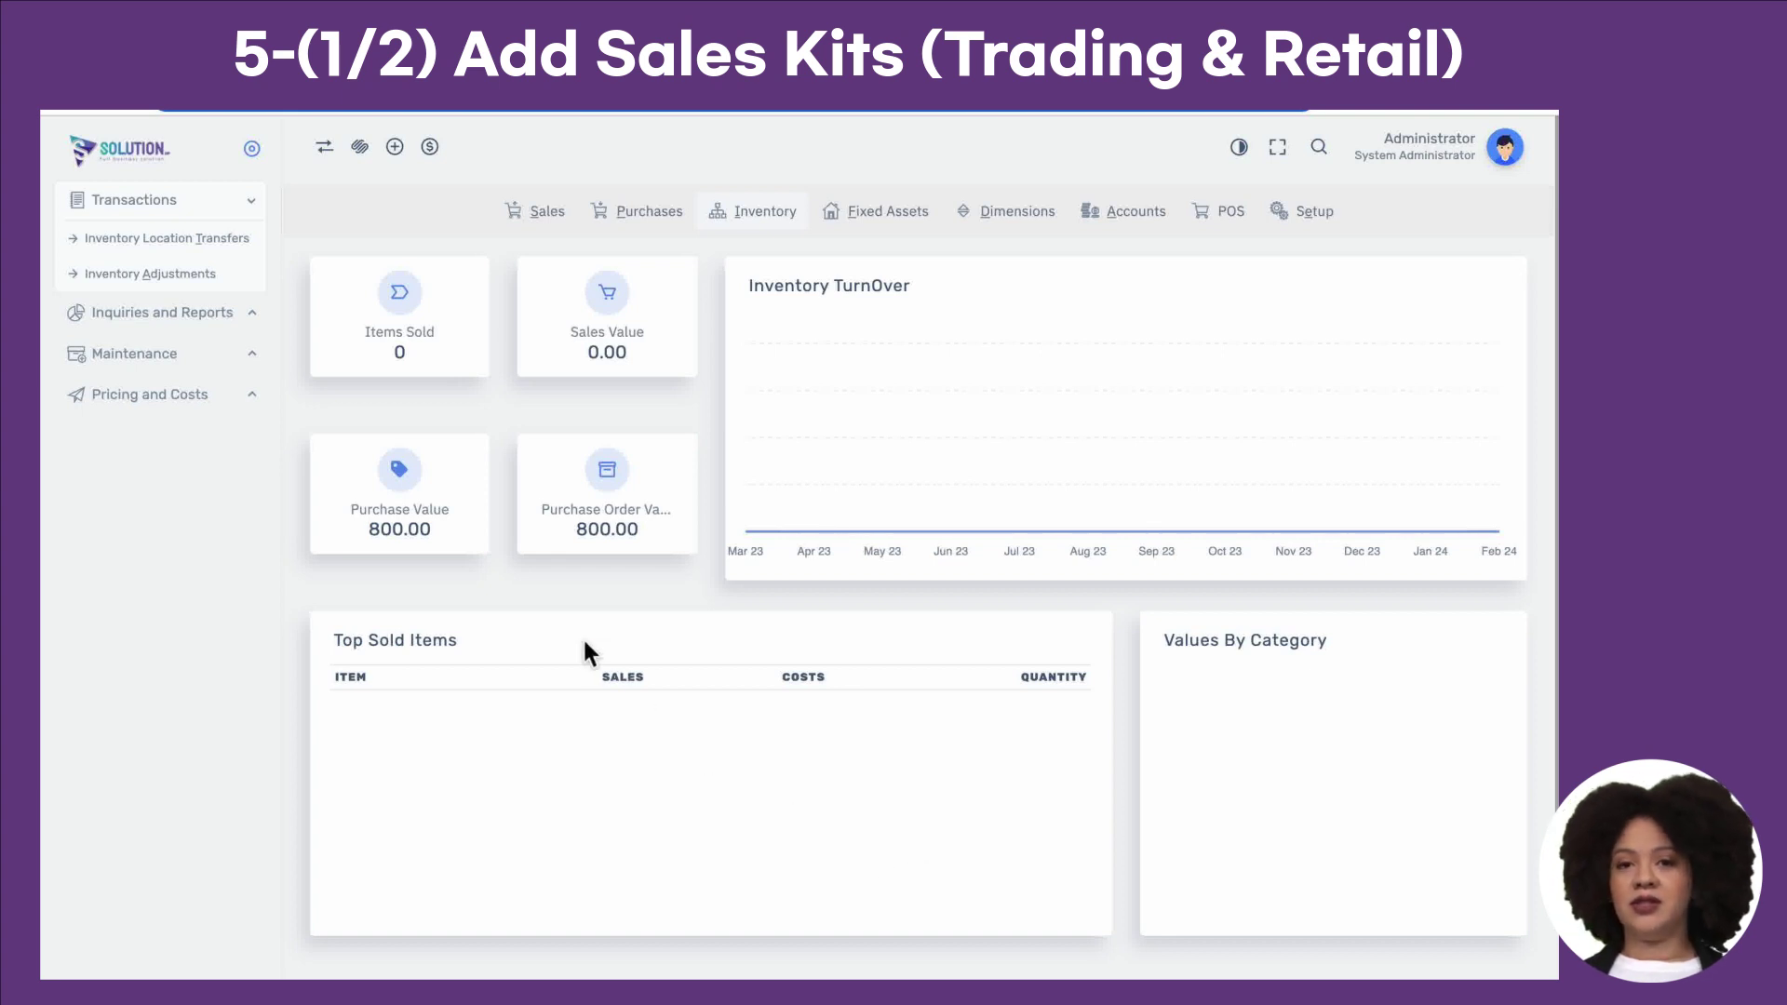
# Step: Create new sales kit 123456 CHOCOLATE BOX with CHOCOLATE ITEM 1 as its first component
pyautogui.click(232, 363)
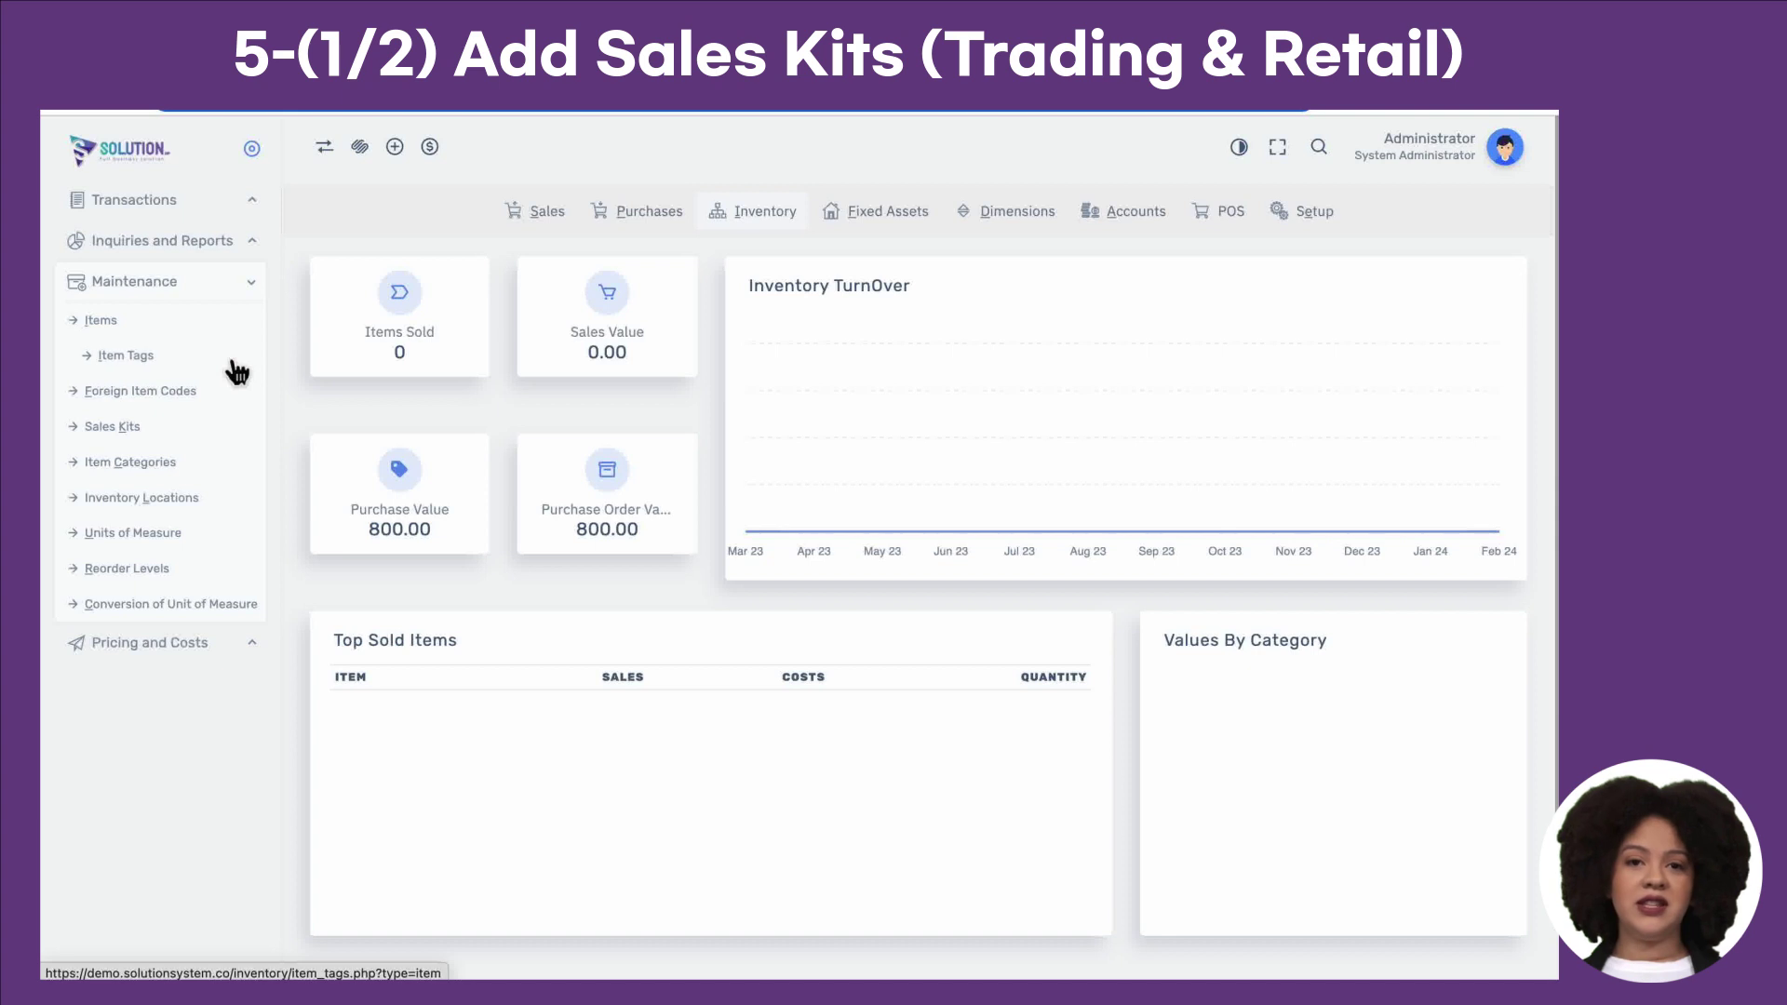
pyautogui.click(210, 441)
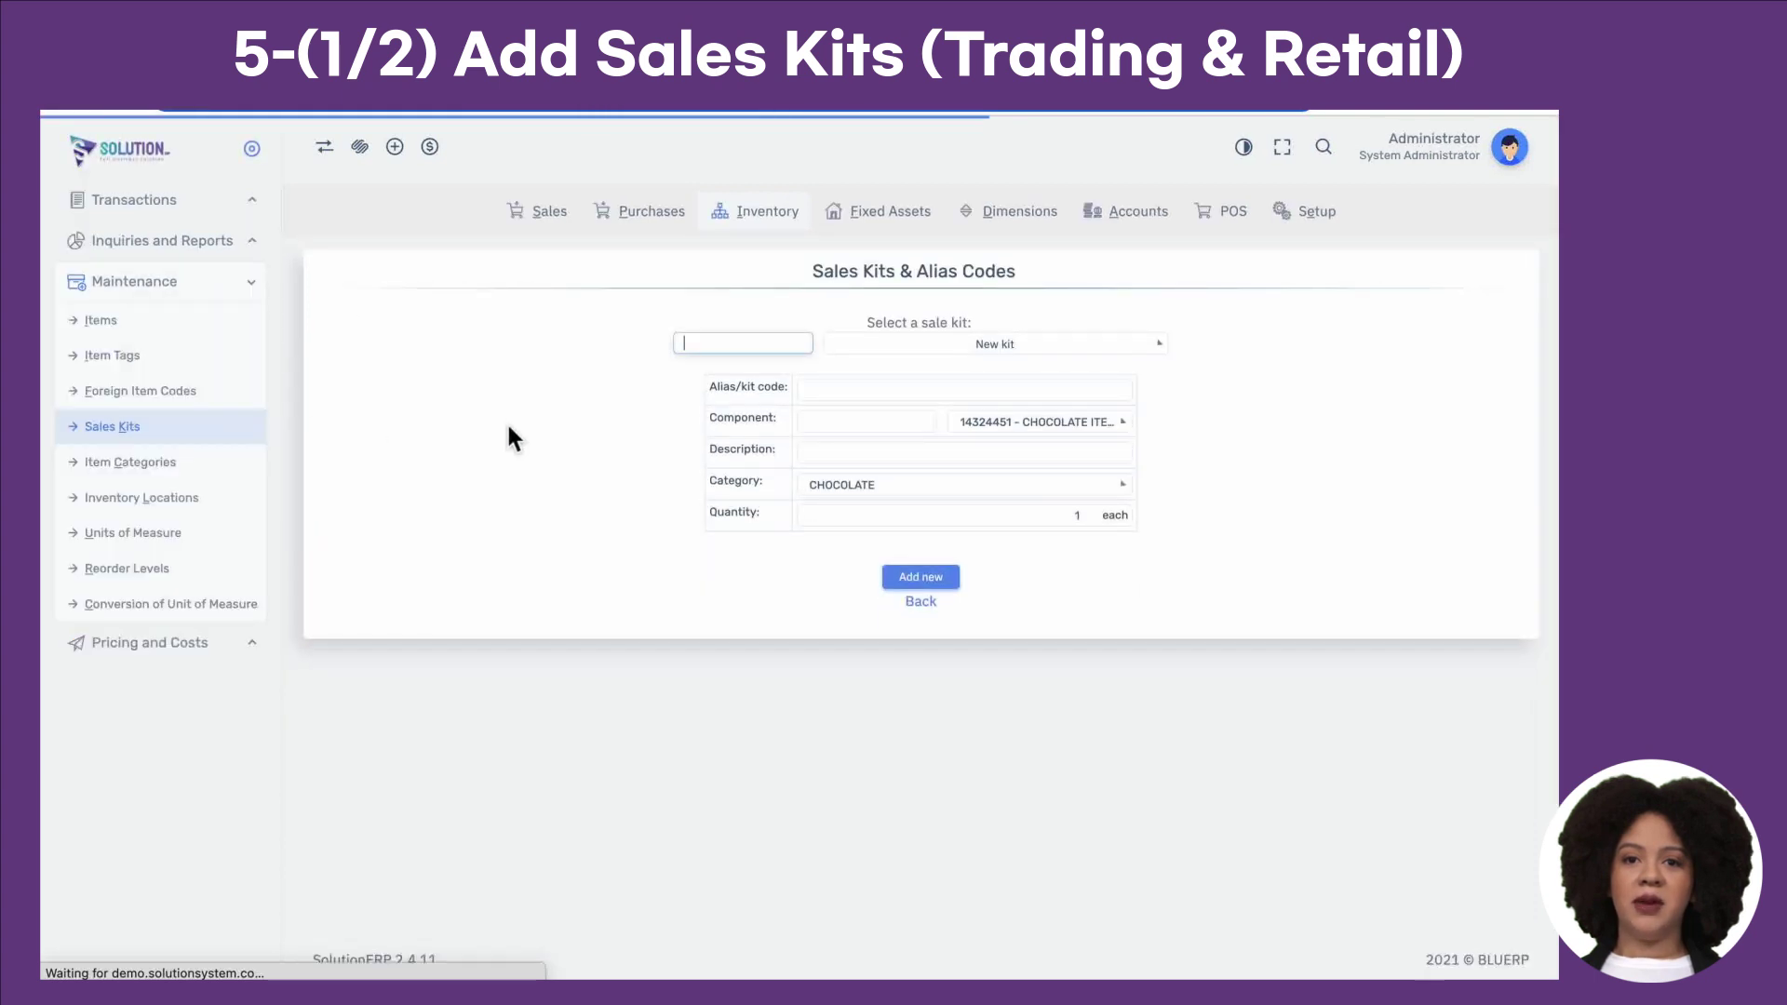
pyautogui.click(1017, 351)
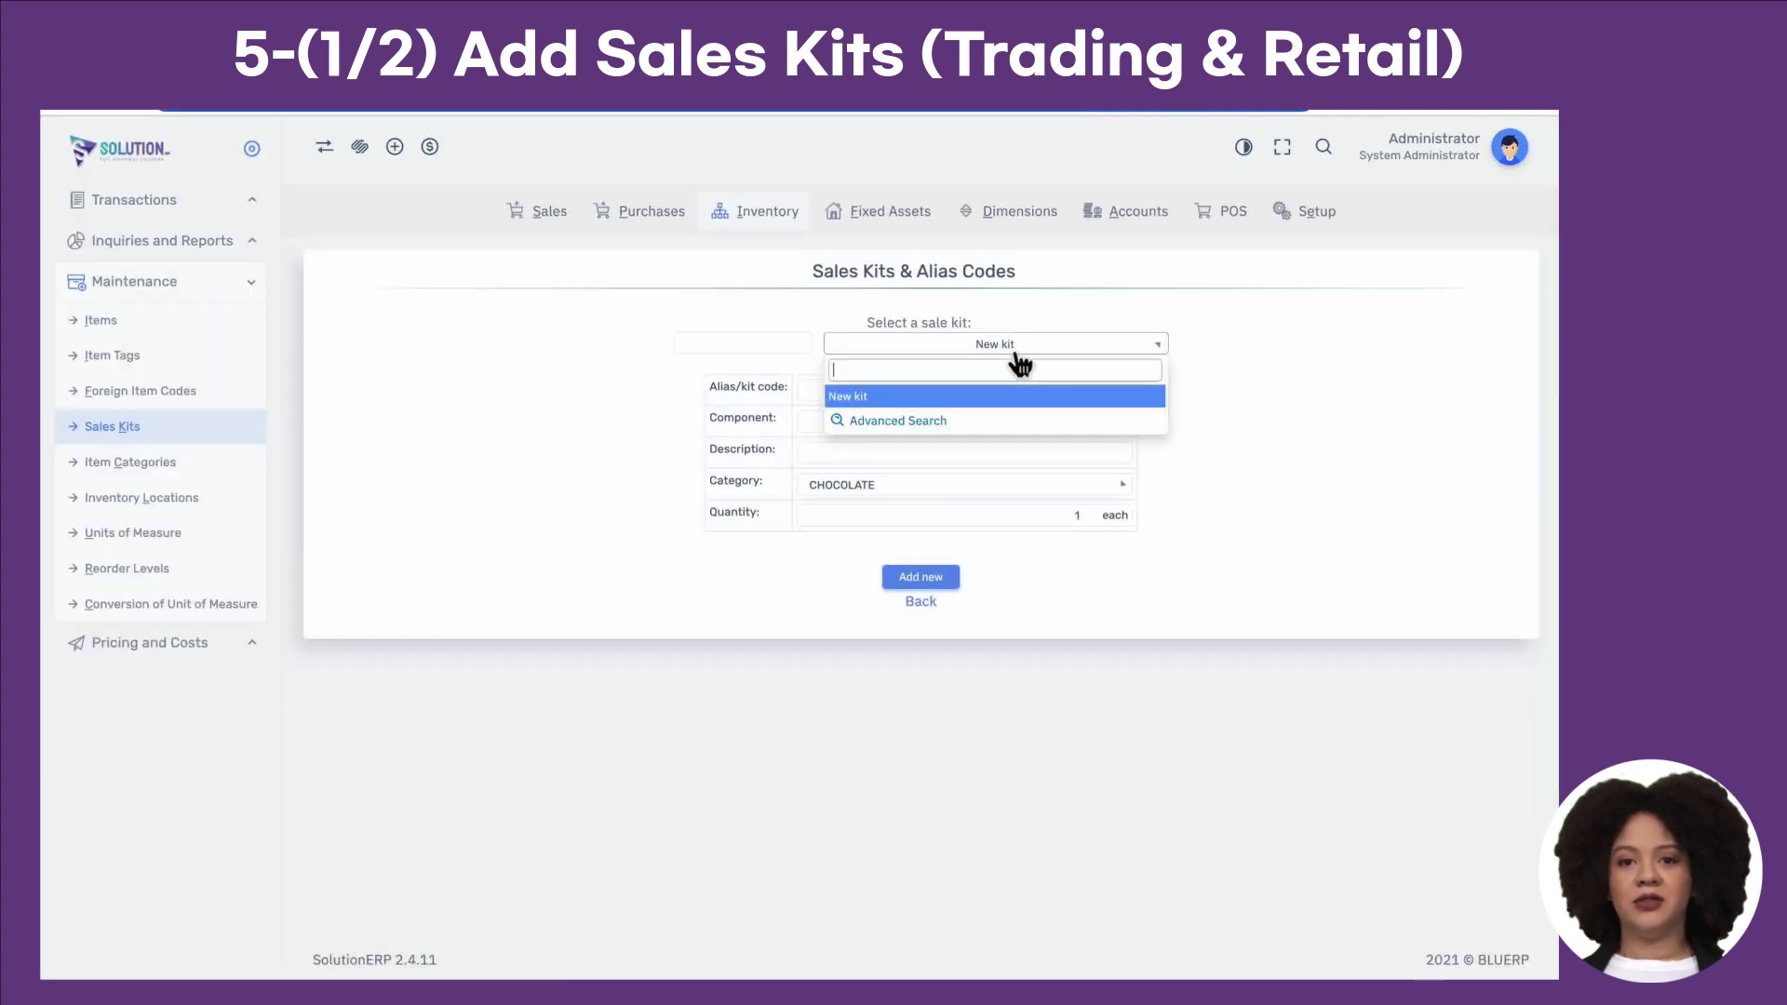
pyautogui.click(1014, 374)
pyautogui.click(981, 391)
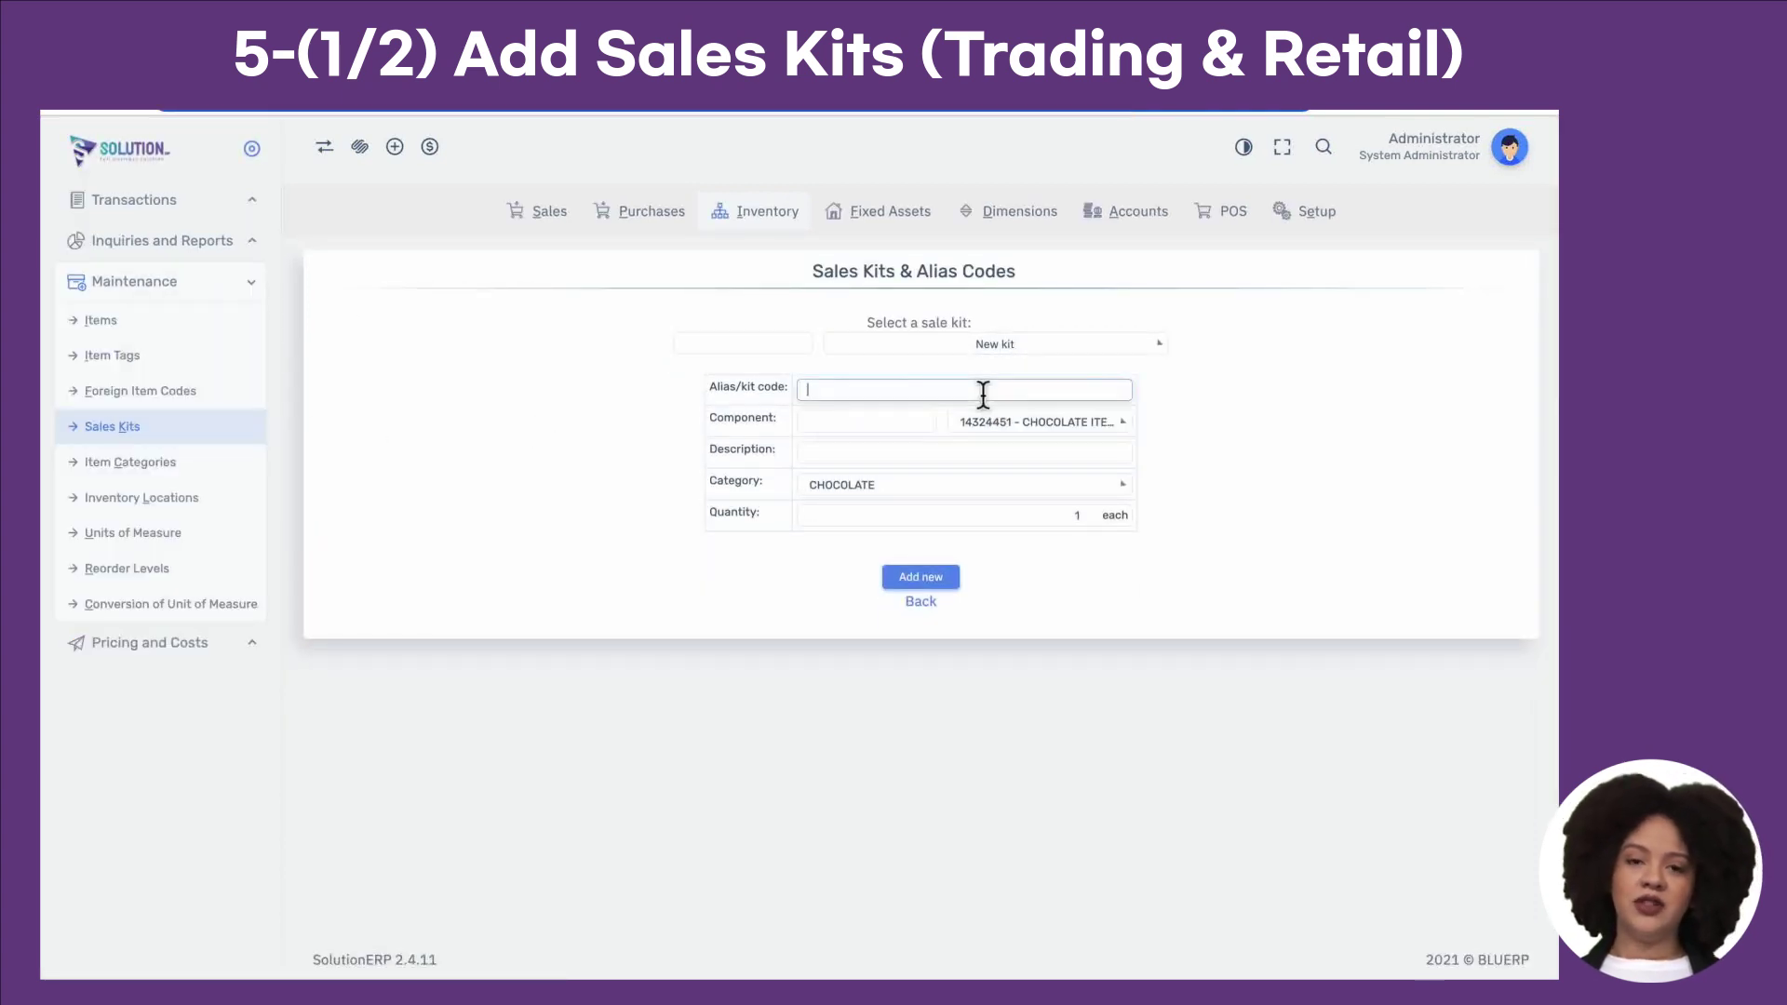
pyautogui.write('123456')
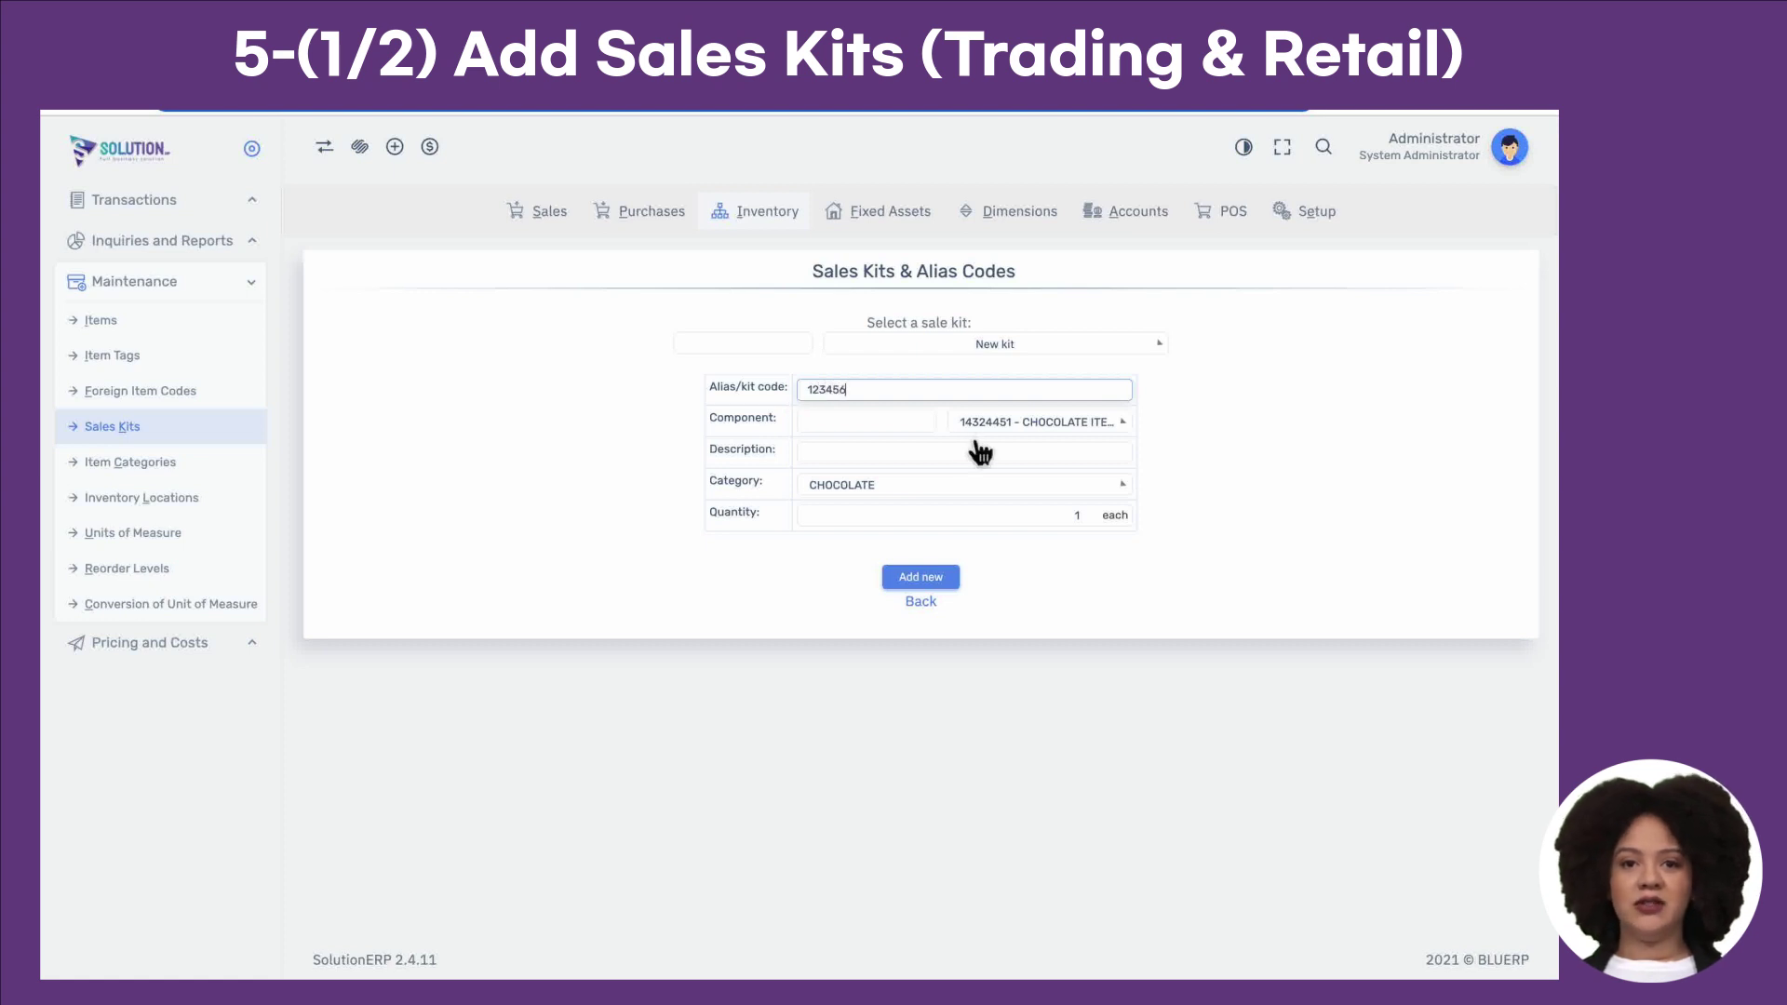
pyautogui.click(992, 430)
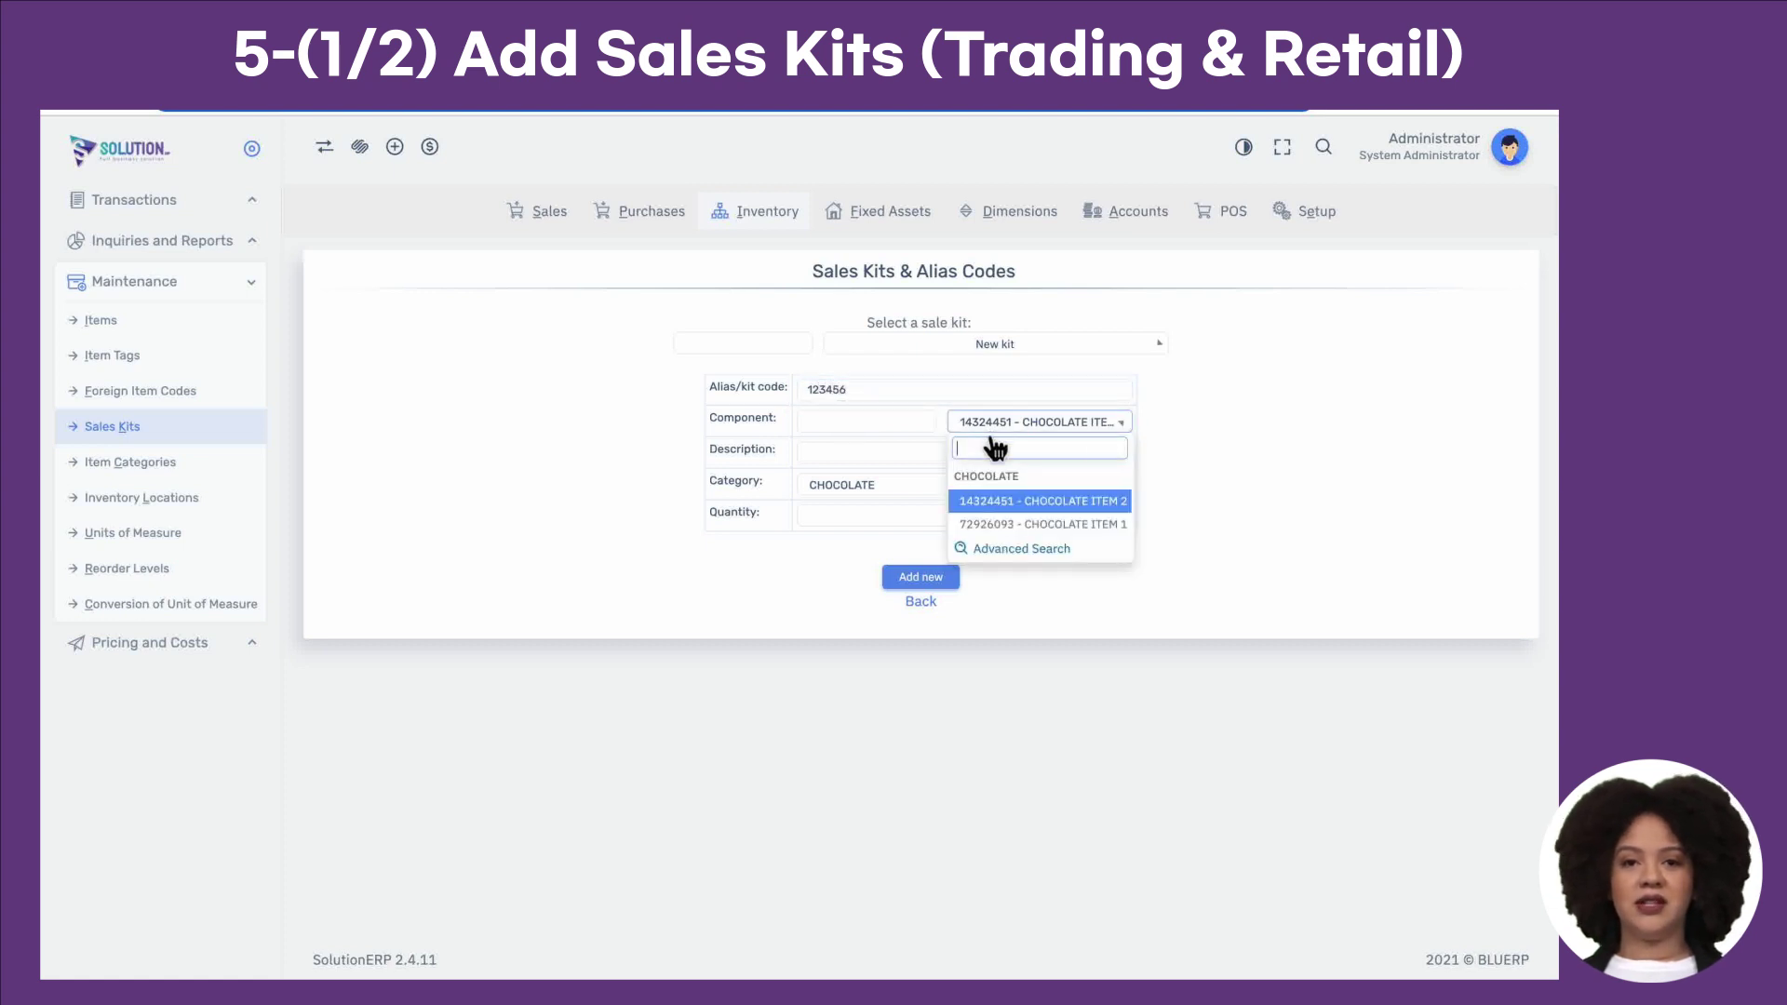
pyautogui.click(1005, 524)
pyautogui.click(936, 458)
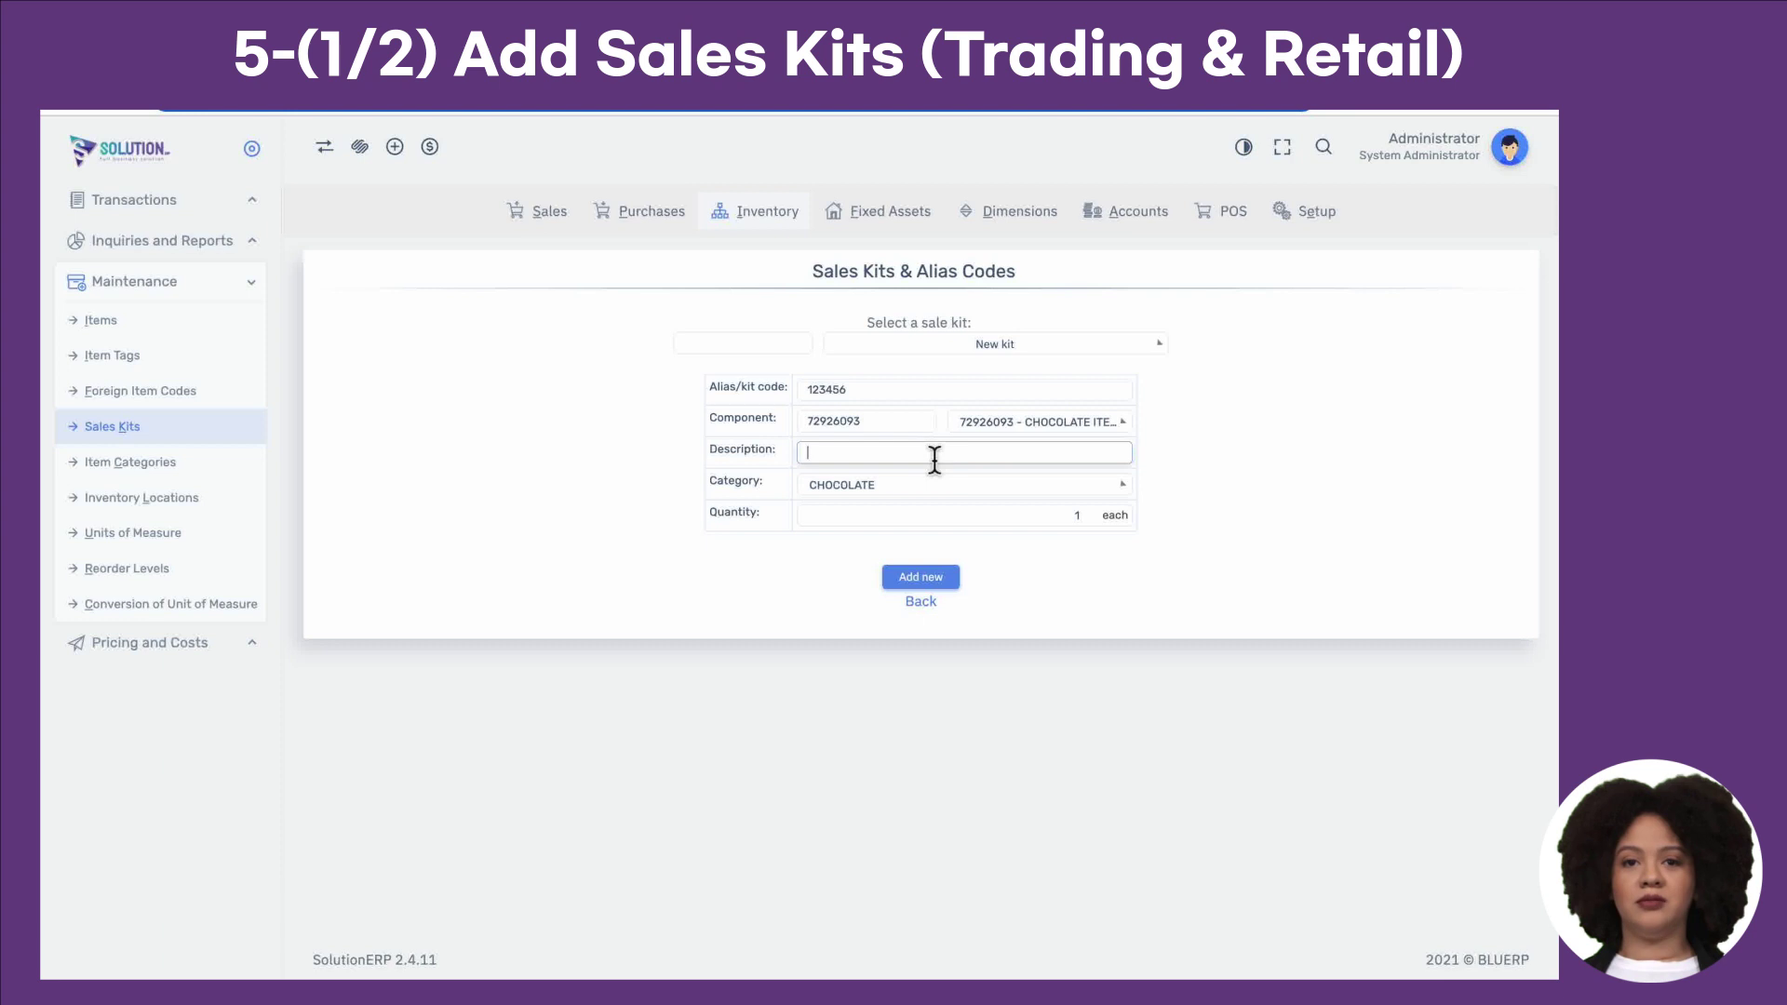
pyautogui.click(935, 495)
pyautogui.click(930, 579)
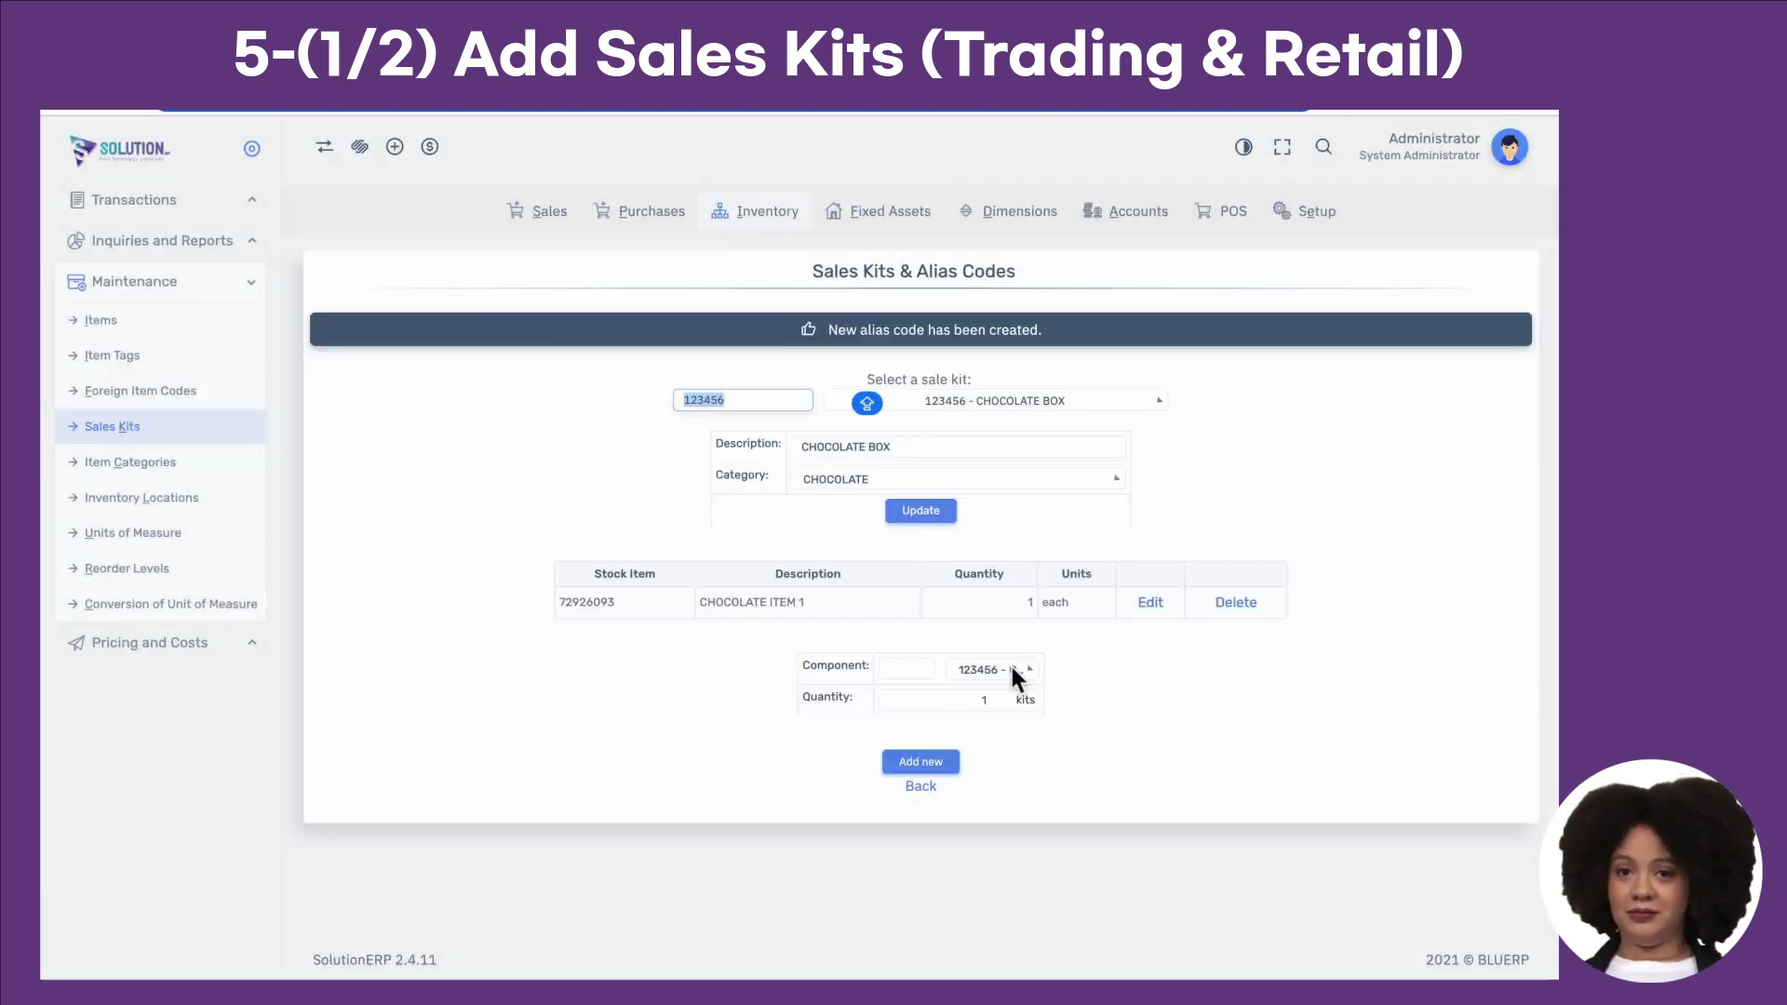
# Step: Add CHOCOLATE ITEM 2 with quantity 2 to the kit
pyautogui.click(1014, 670)
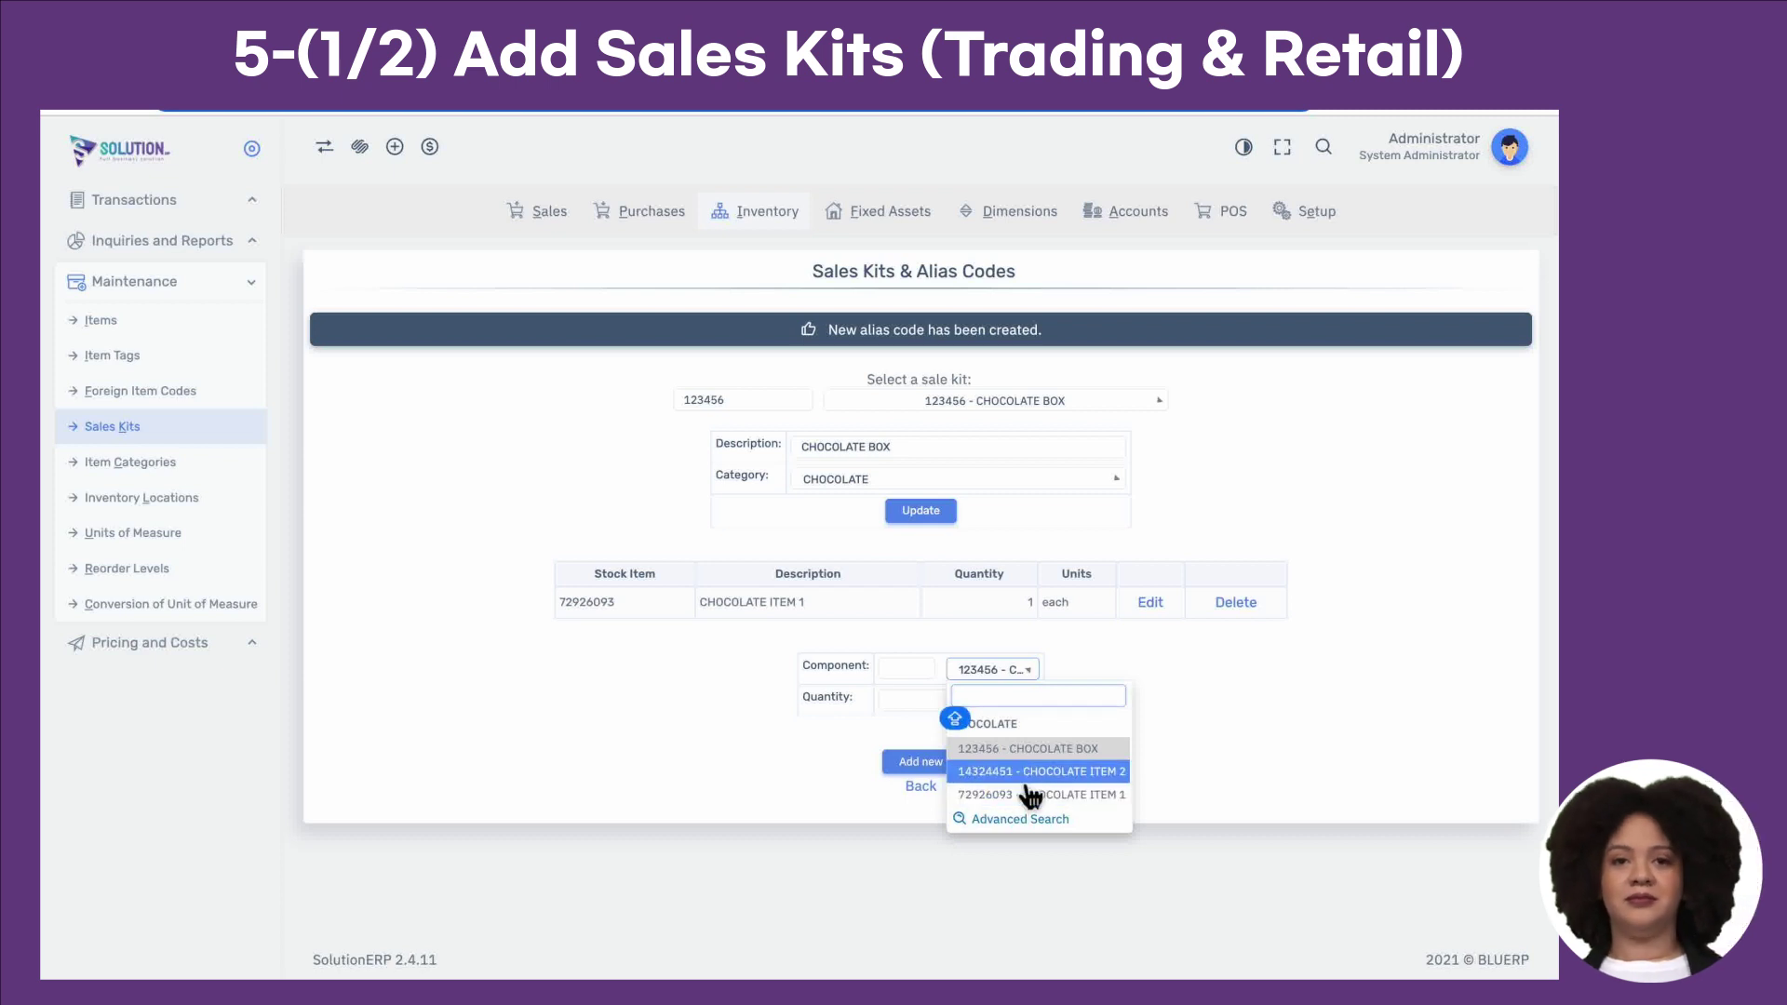
pyautogui.click(1029, 771)
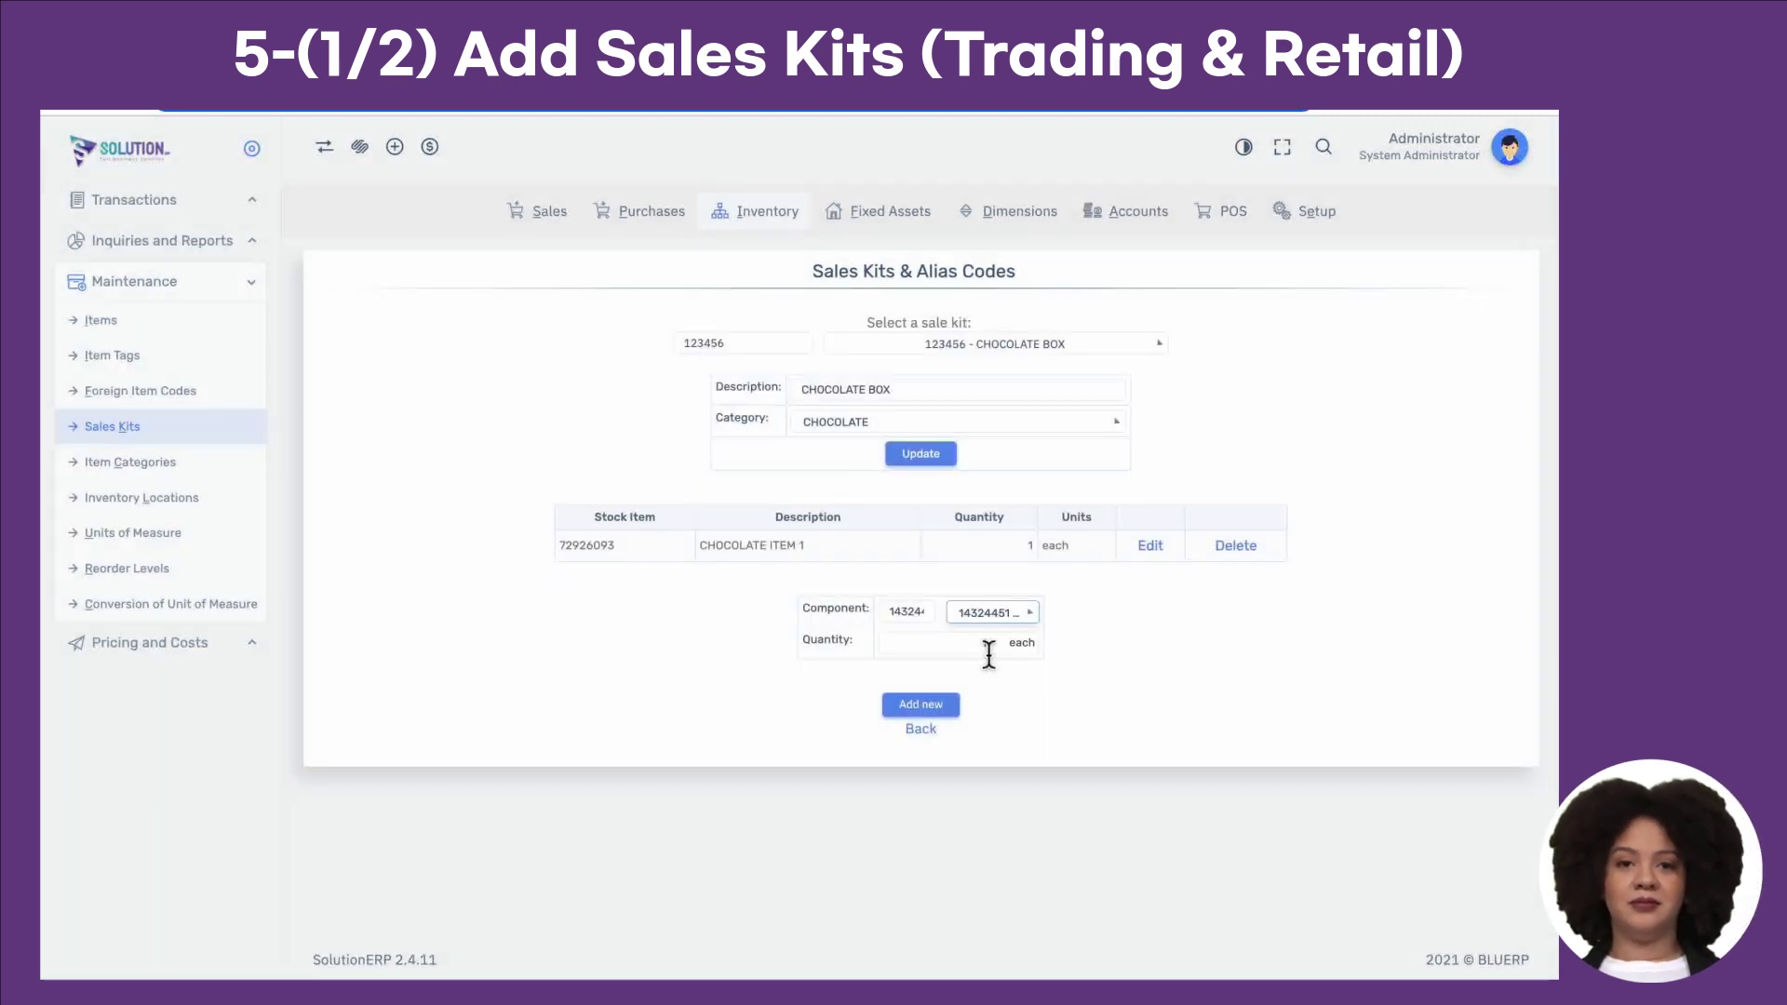
pyautogui.click(989, 651)
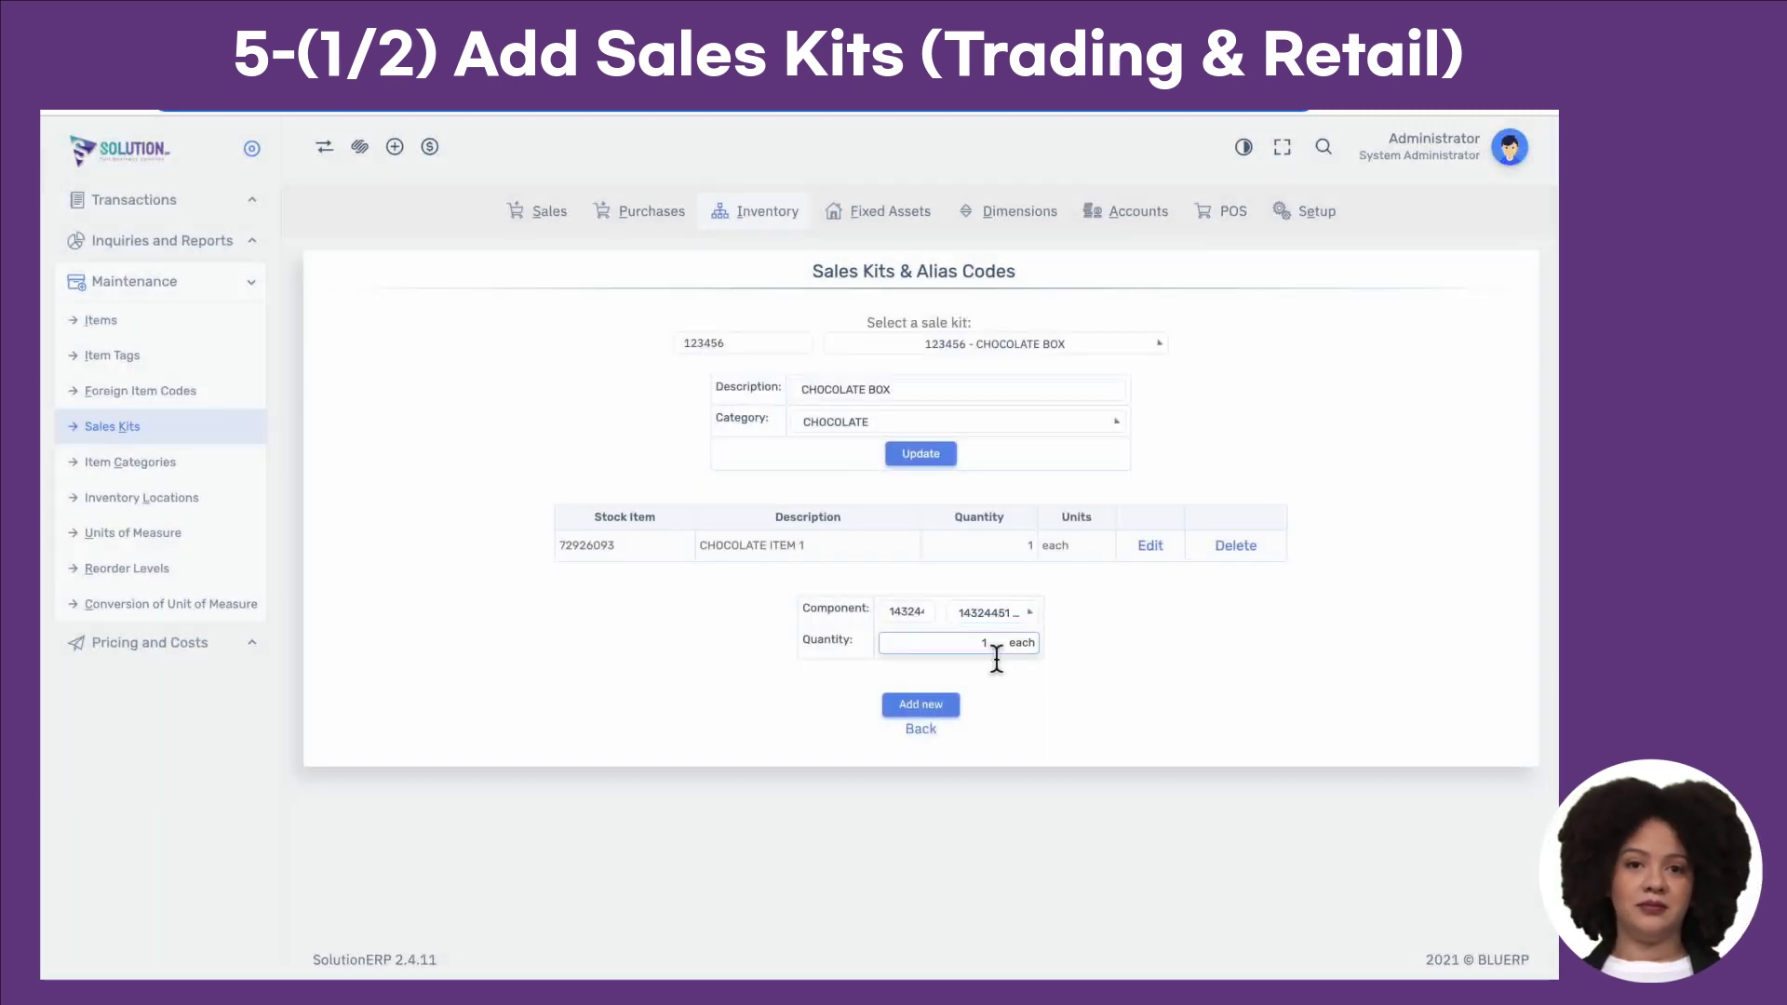
pyautogui.write('2')
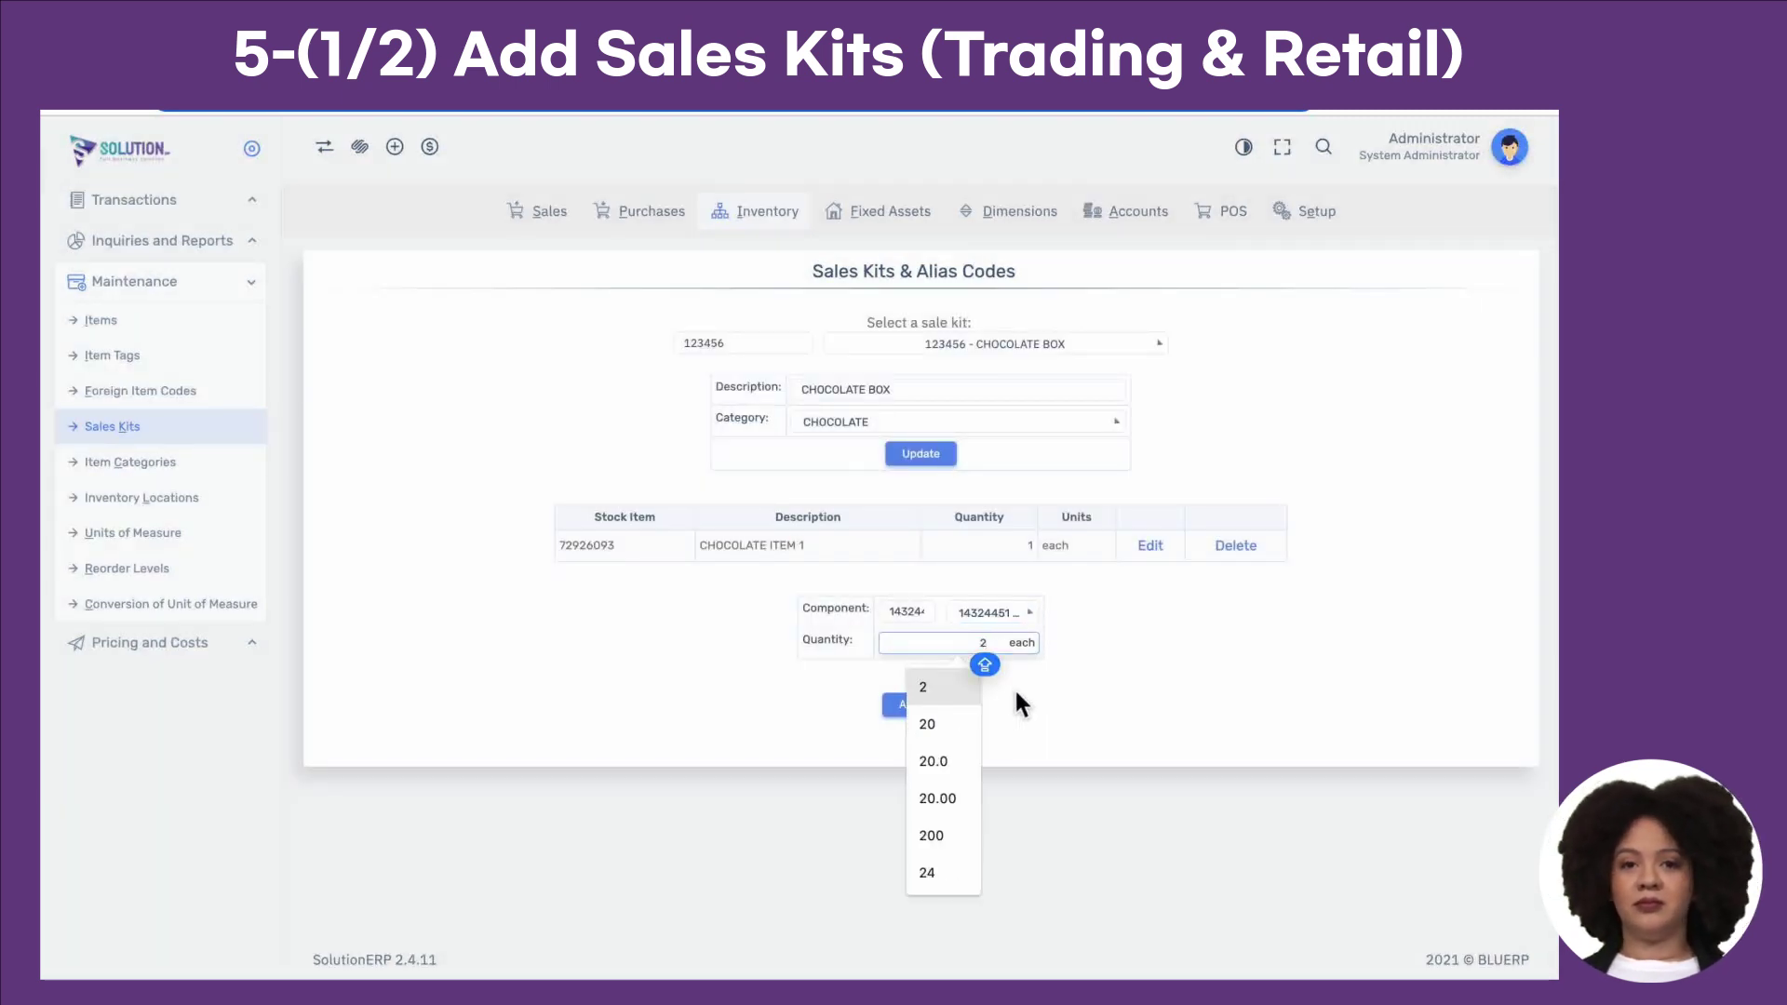
pyautogui.click(946, 705)
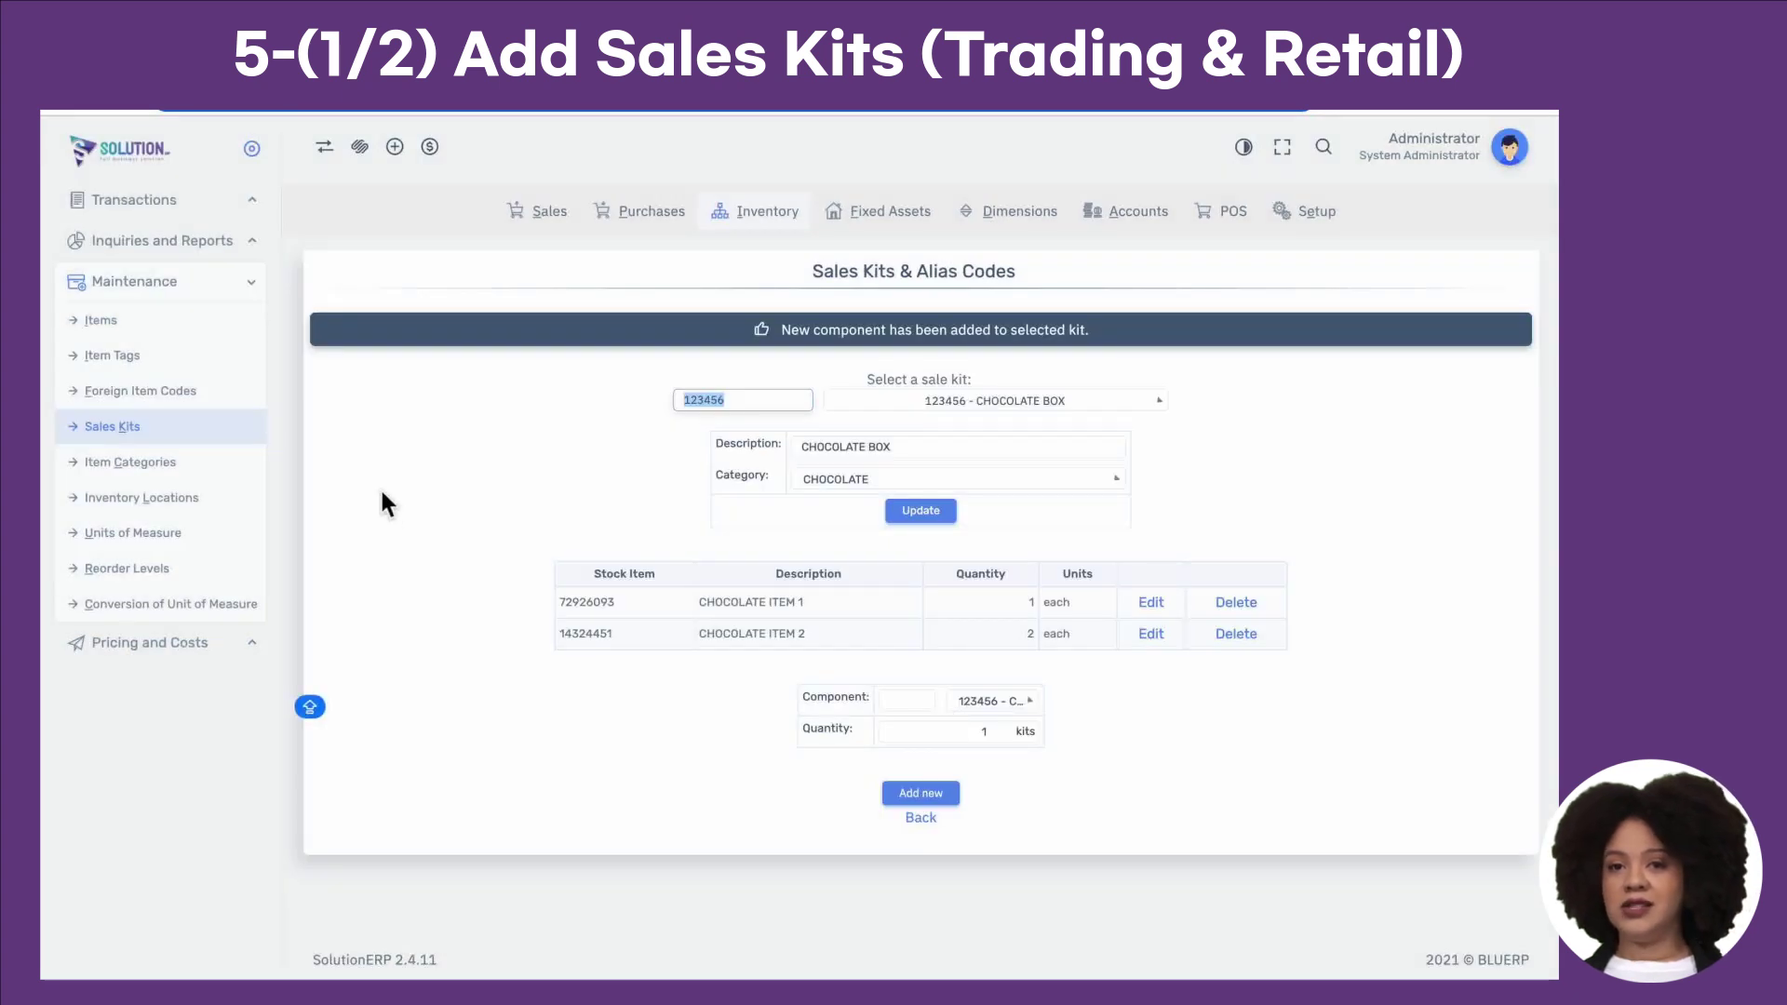
pyautogui.click(233, 652)
pyautogui.click(234, 652)
# Step: Add a 25.00 Qatari Riyal Mariot sales price for kit 123456 CHOCOLATE BOX
pyautogui.click(170, 369)
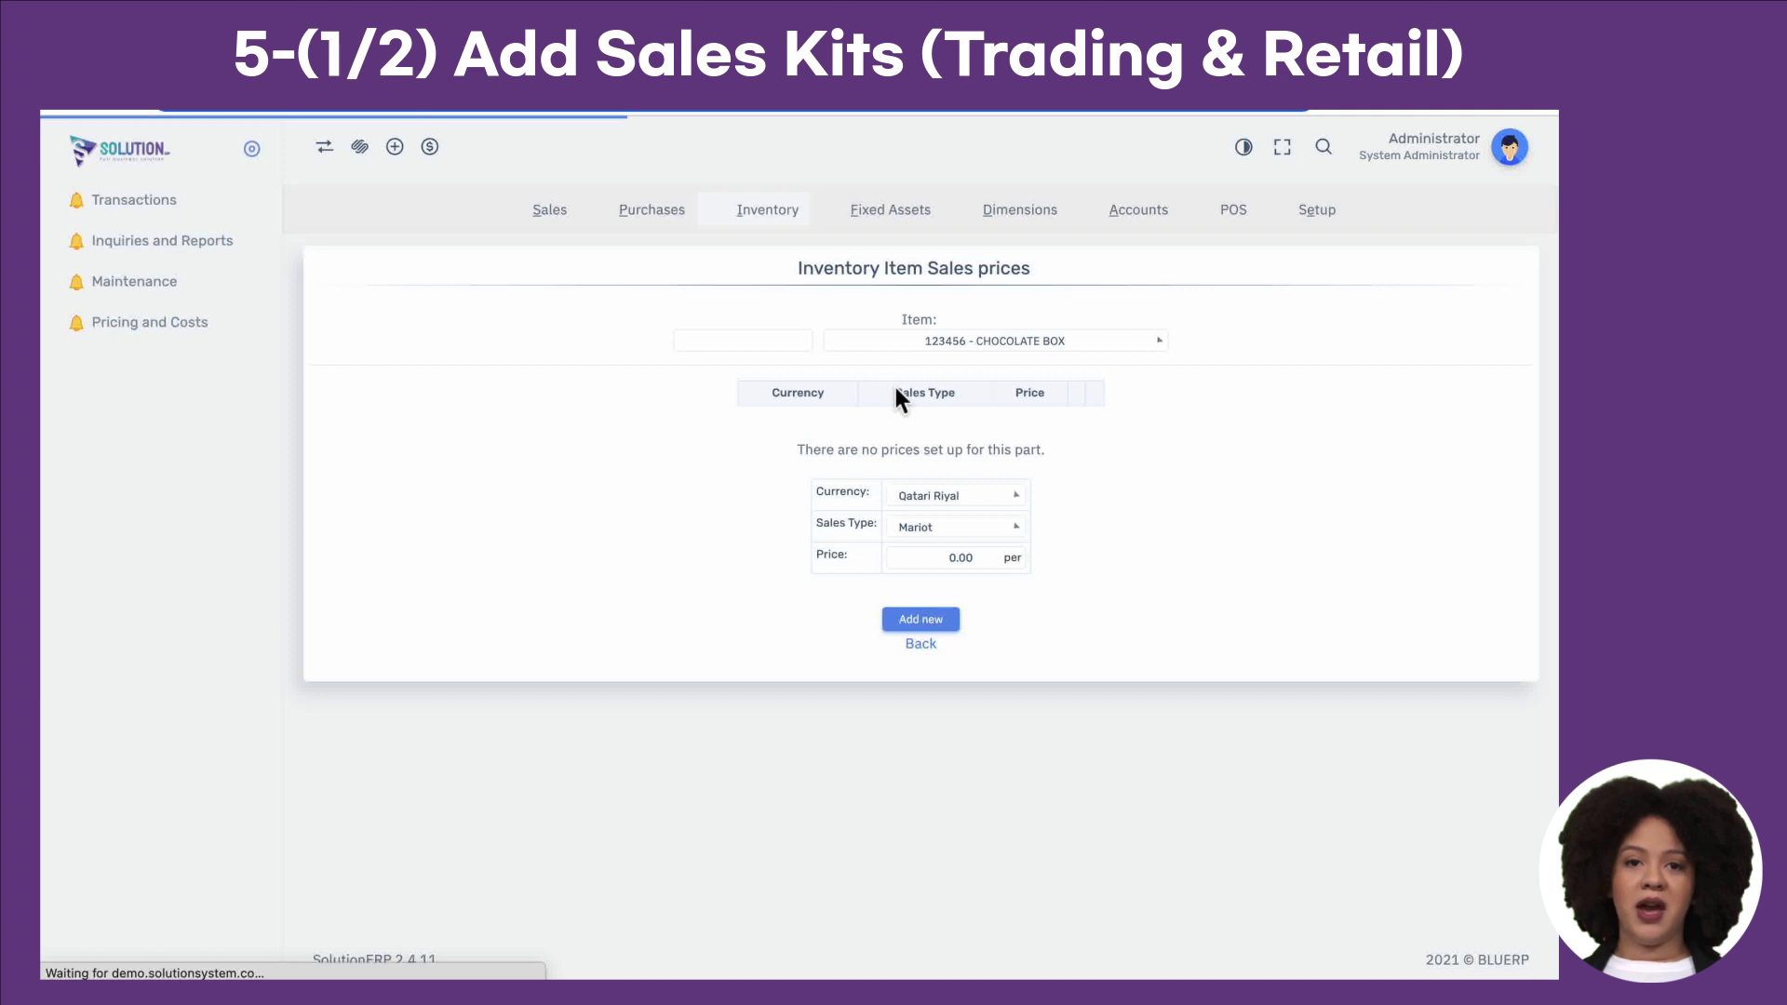
pyautogui.click(1008, 352)
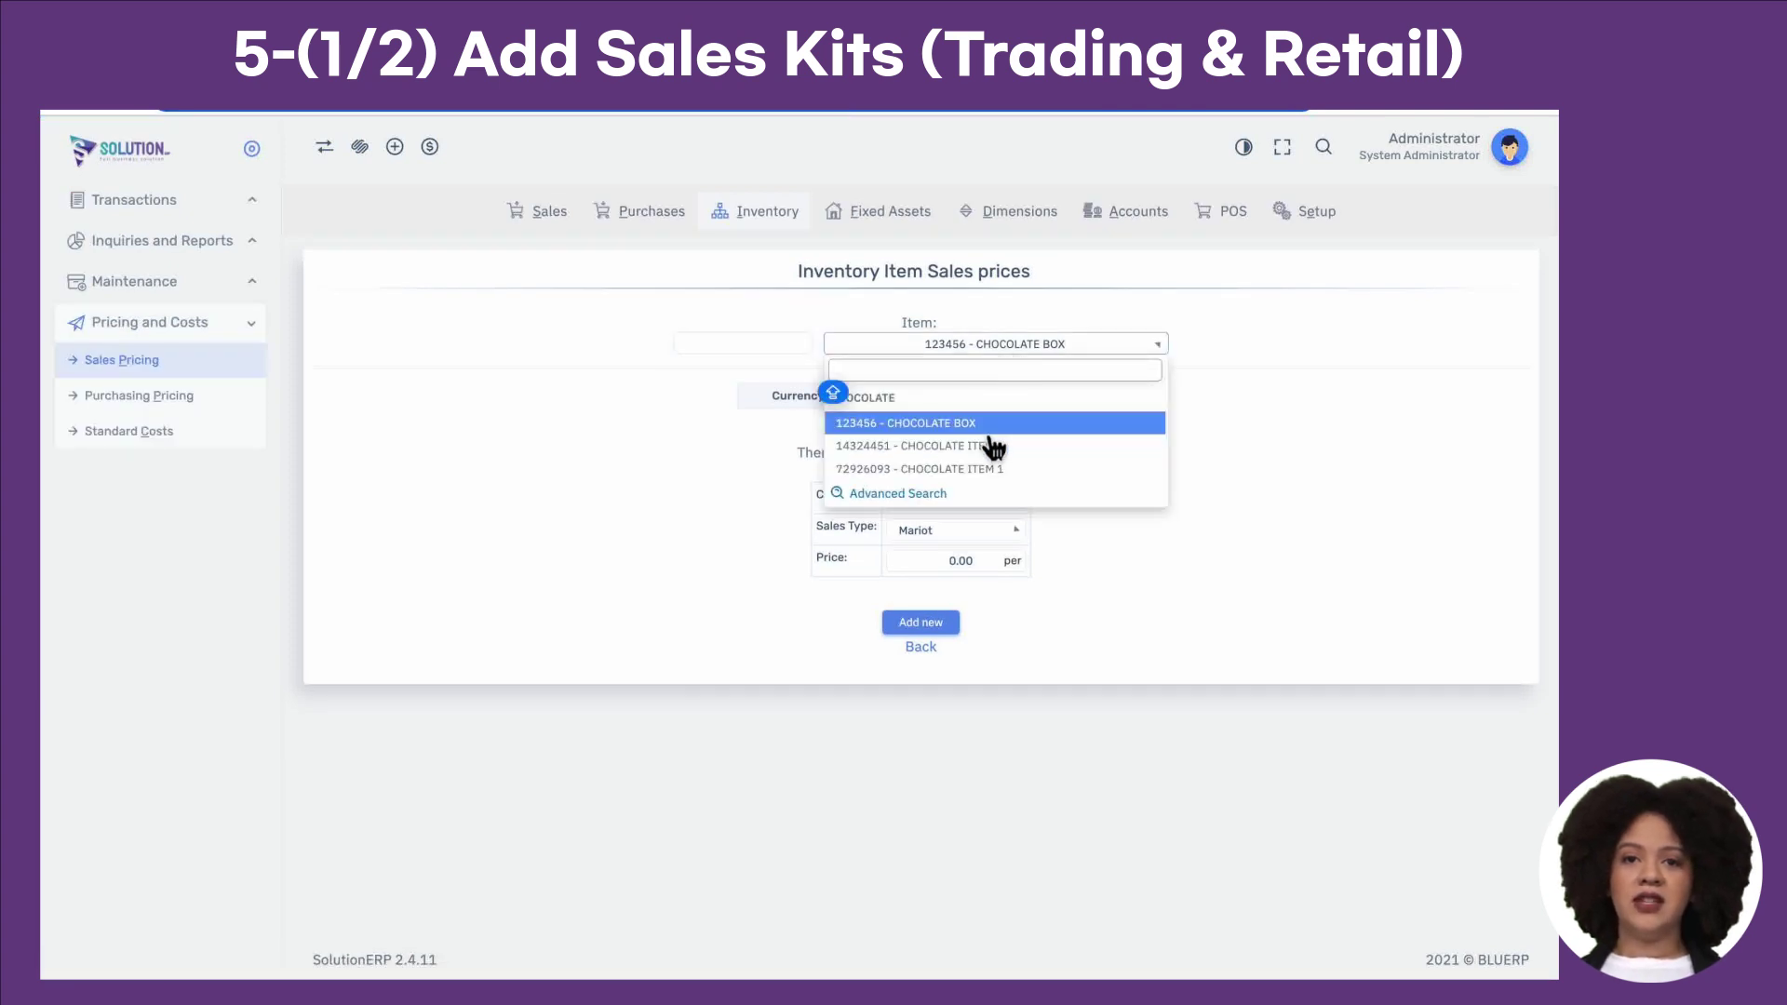
pyautogui.click(988, 441)
pyautogui.click(973, 561)
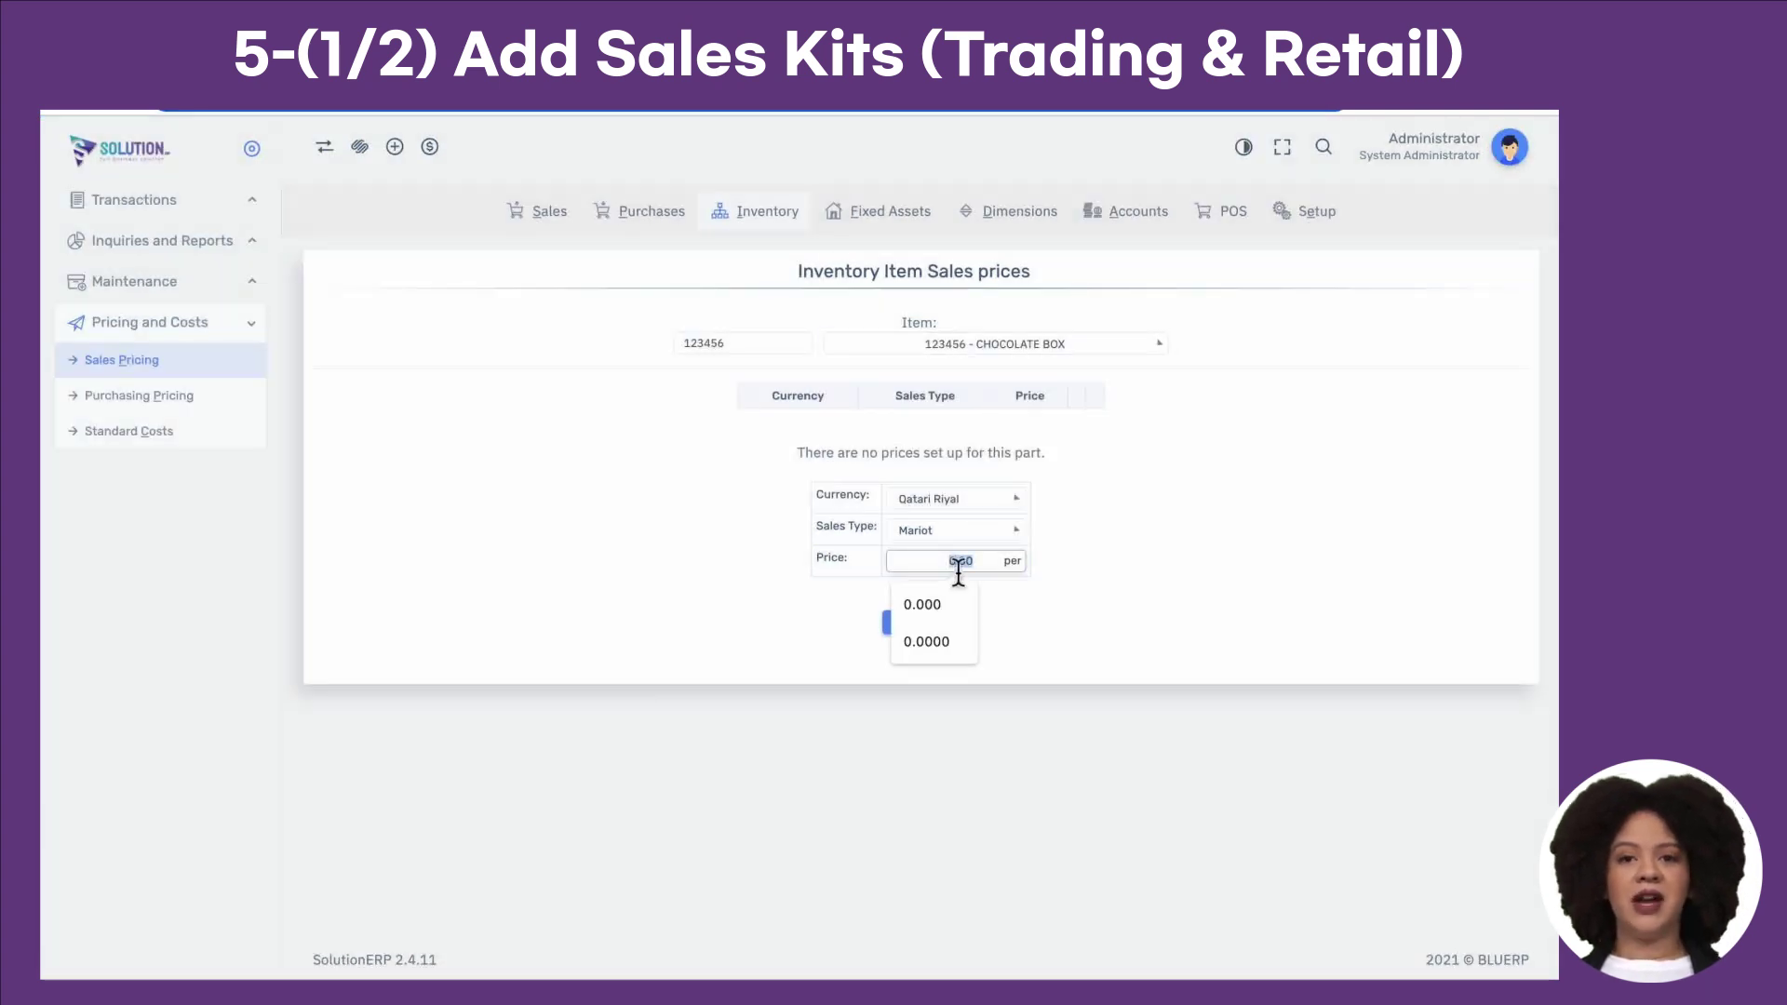
pyautogui.write('25')
pyautogui.click(973, 604)
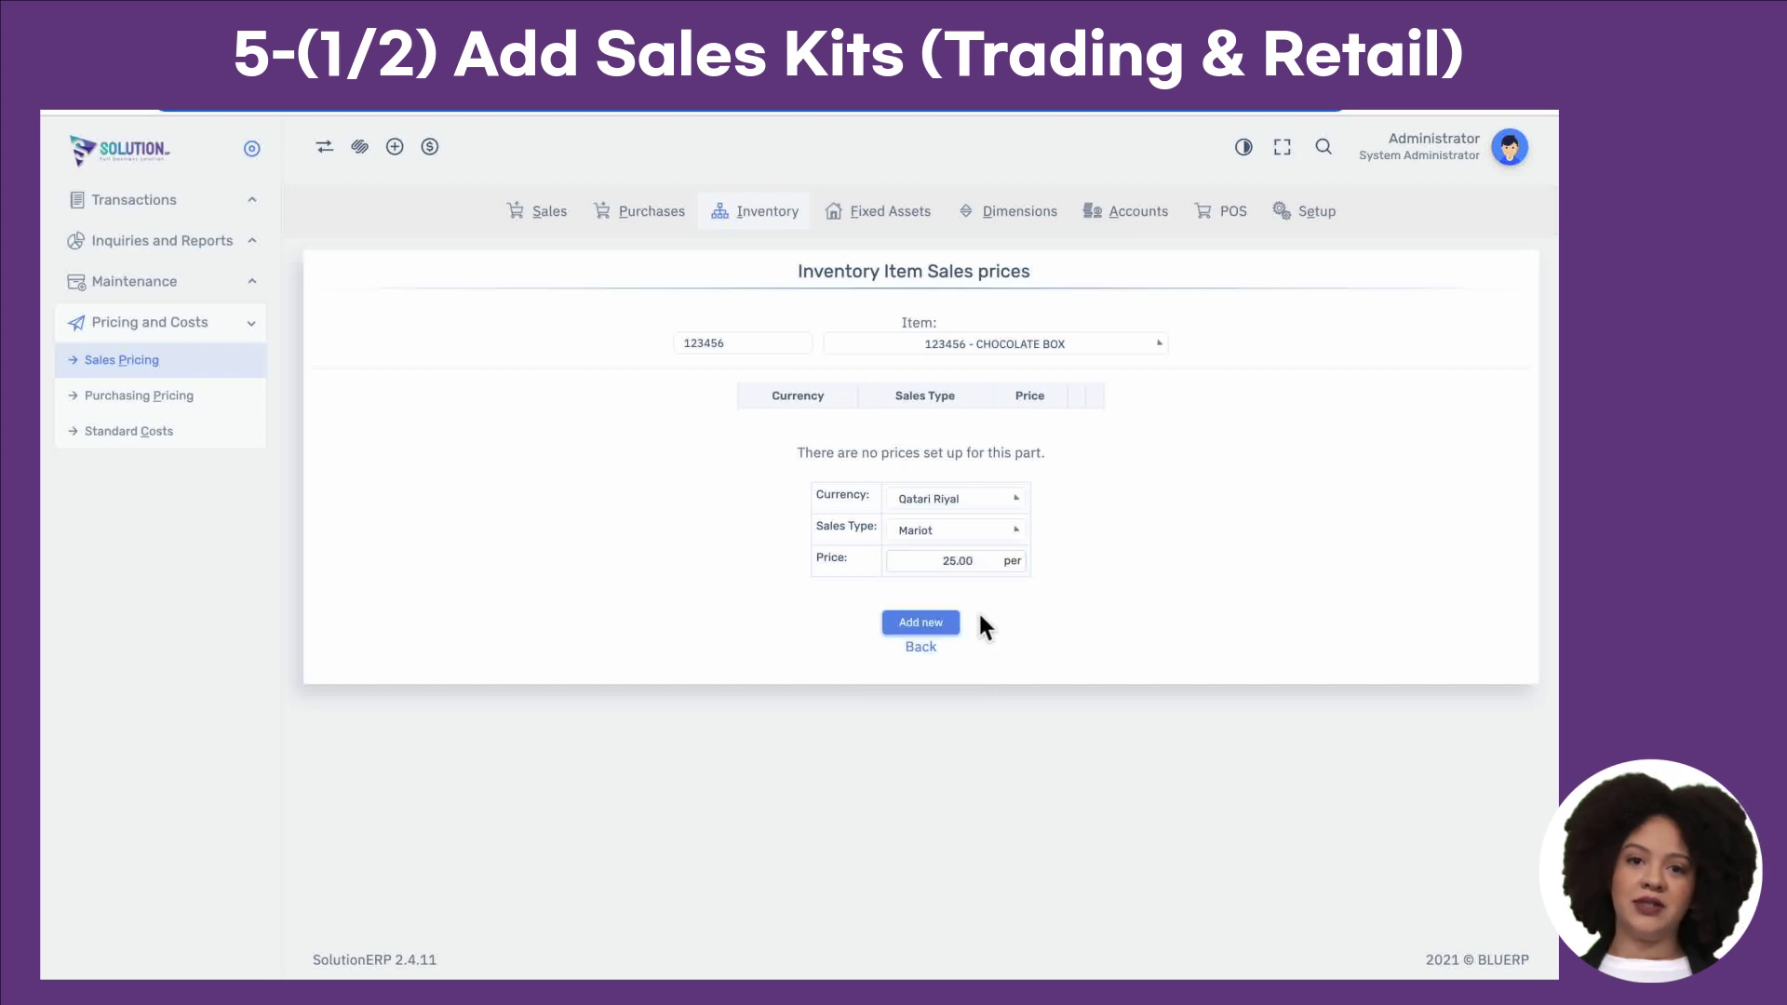
pyautogui.click(956, 629)
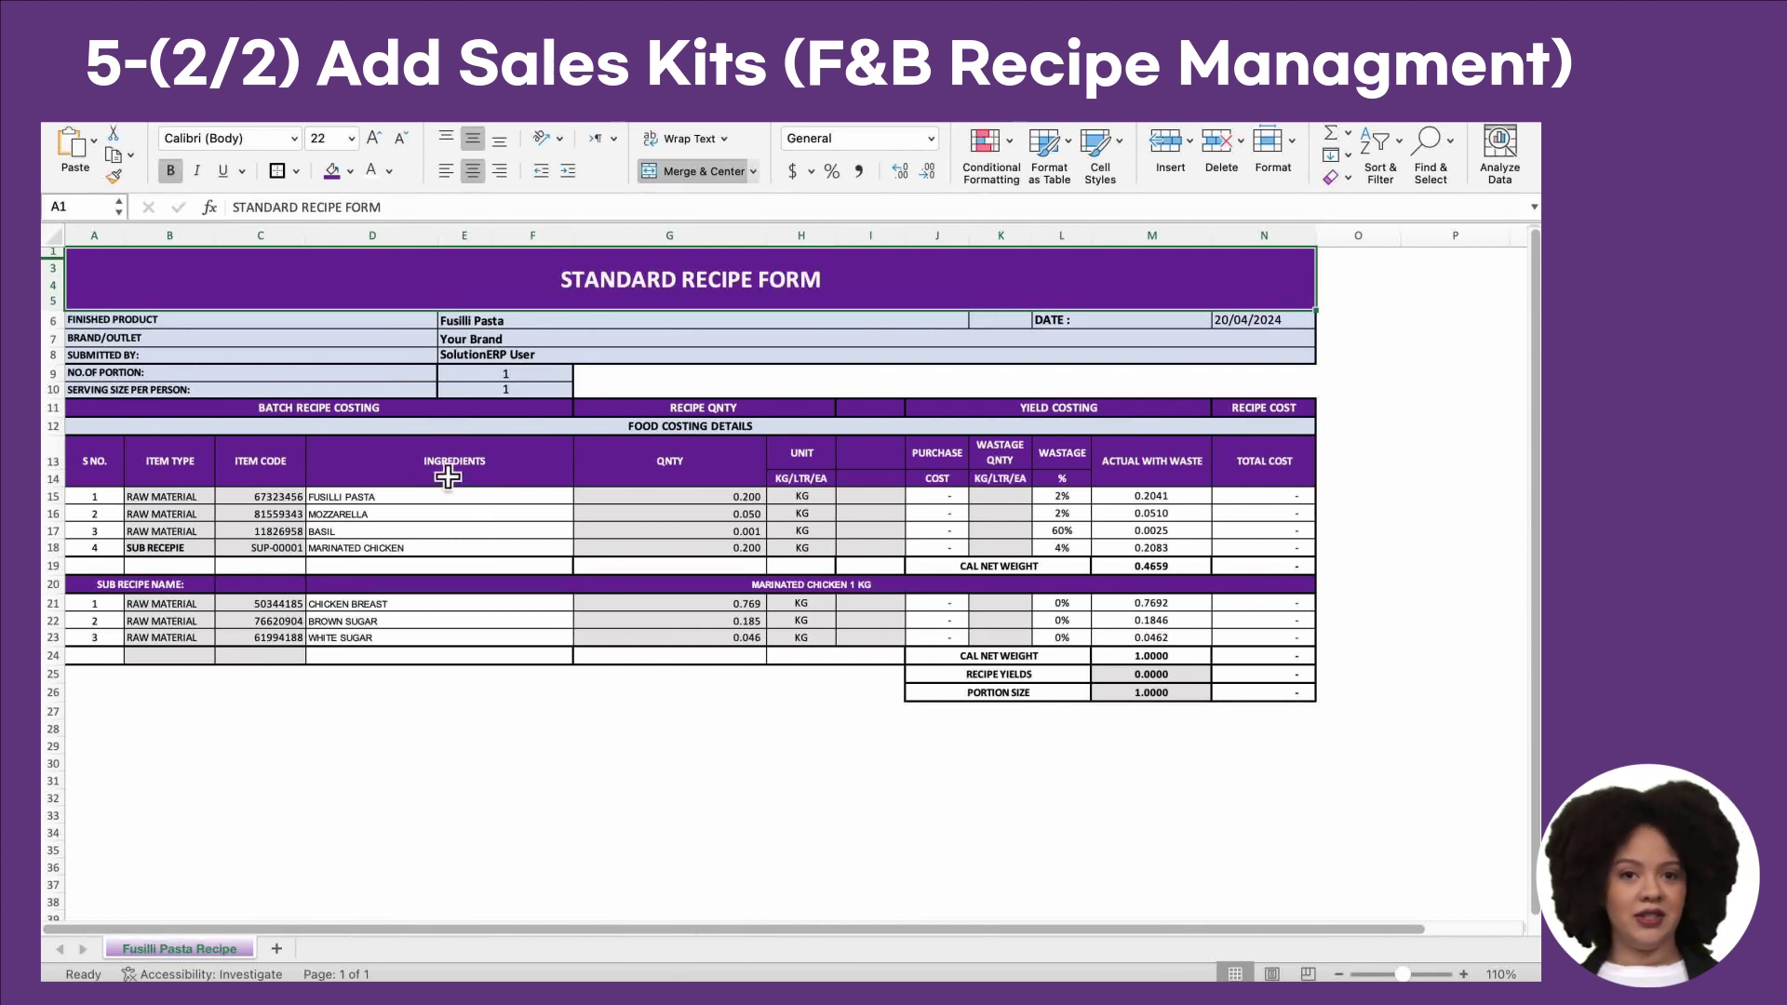
# Step: Review Fusilli Pasta's three RAW MATERIAL item types, its SUB RECEPIE entry and product name
pyautogui.click(194, 503)
pyautogui.moveTo(194, 514); pyautogui.dragTo(193, 542)
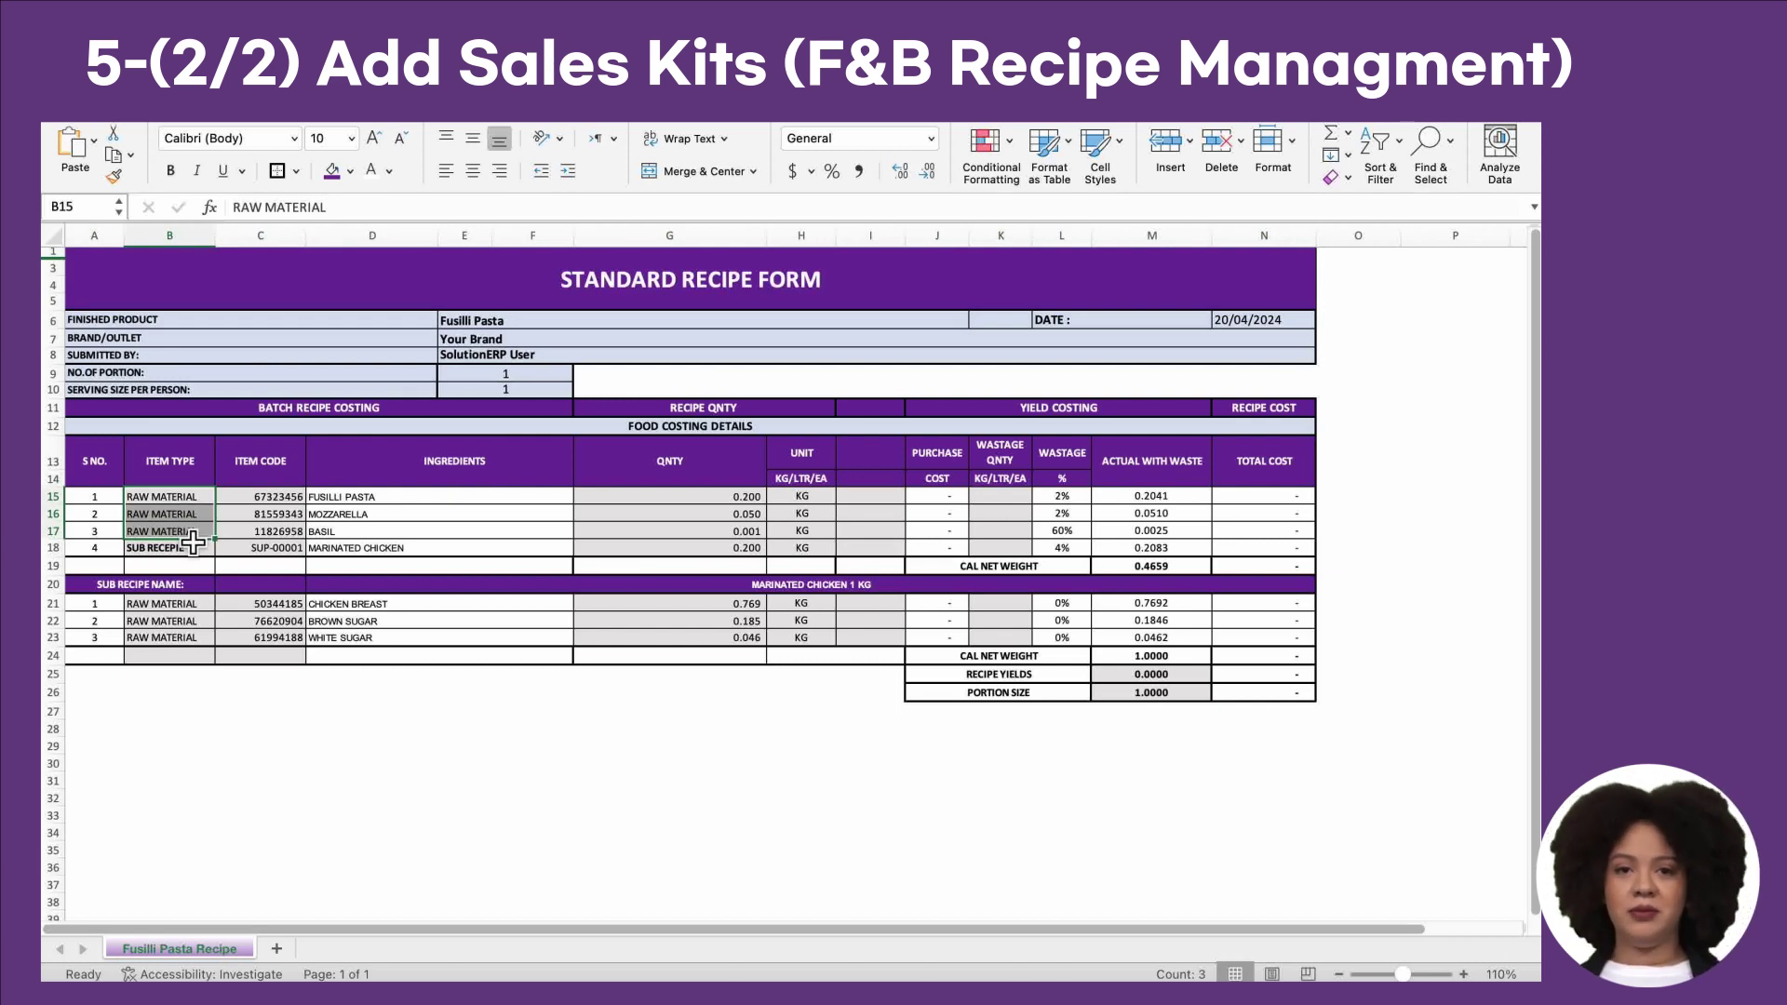
pyautogui.click(196, 551)
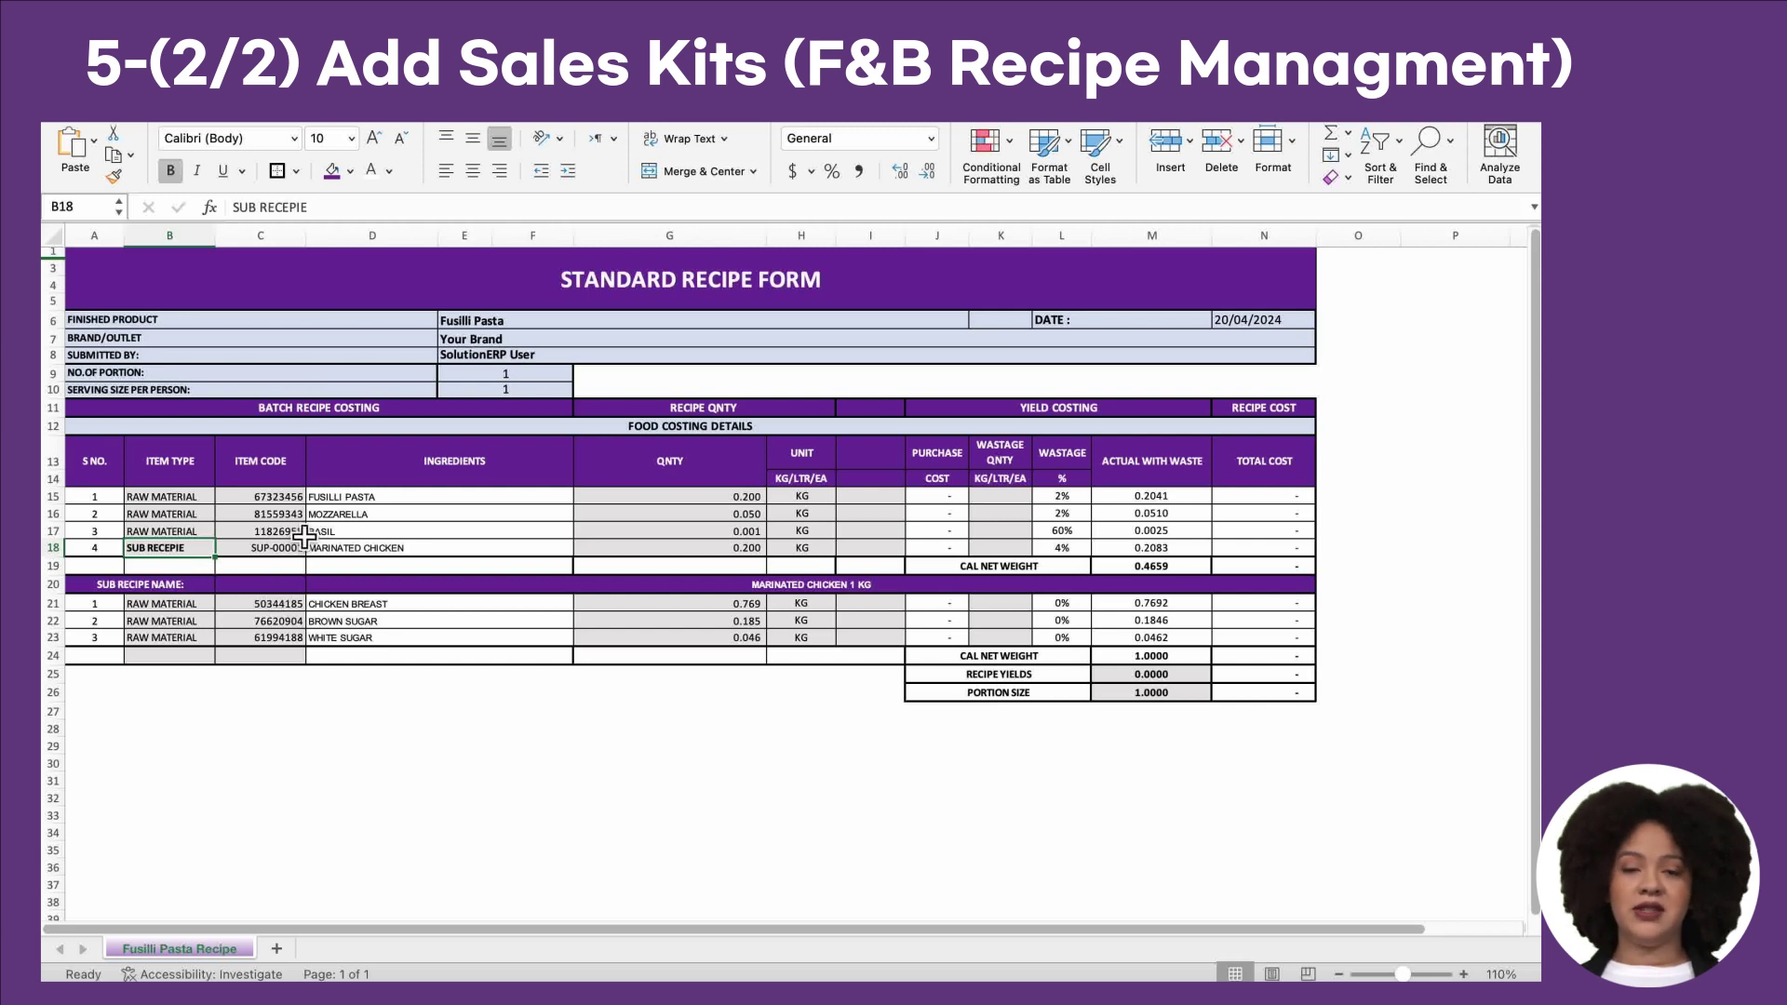
pyautogui.click(233, 326)
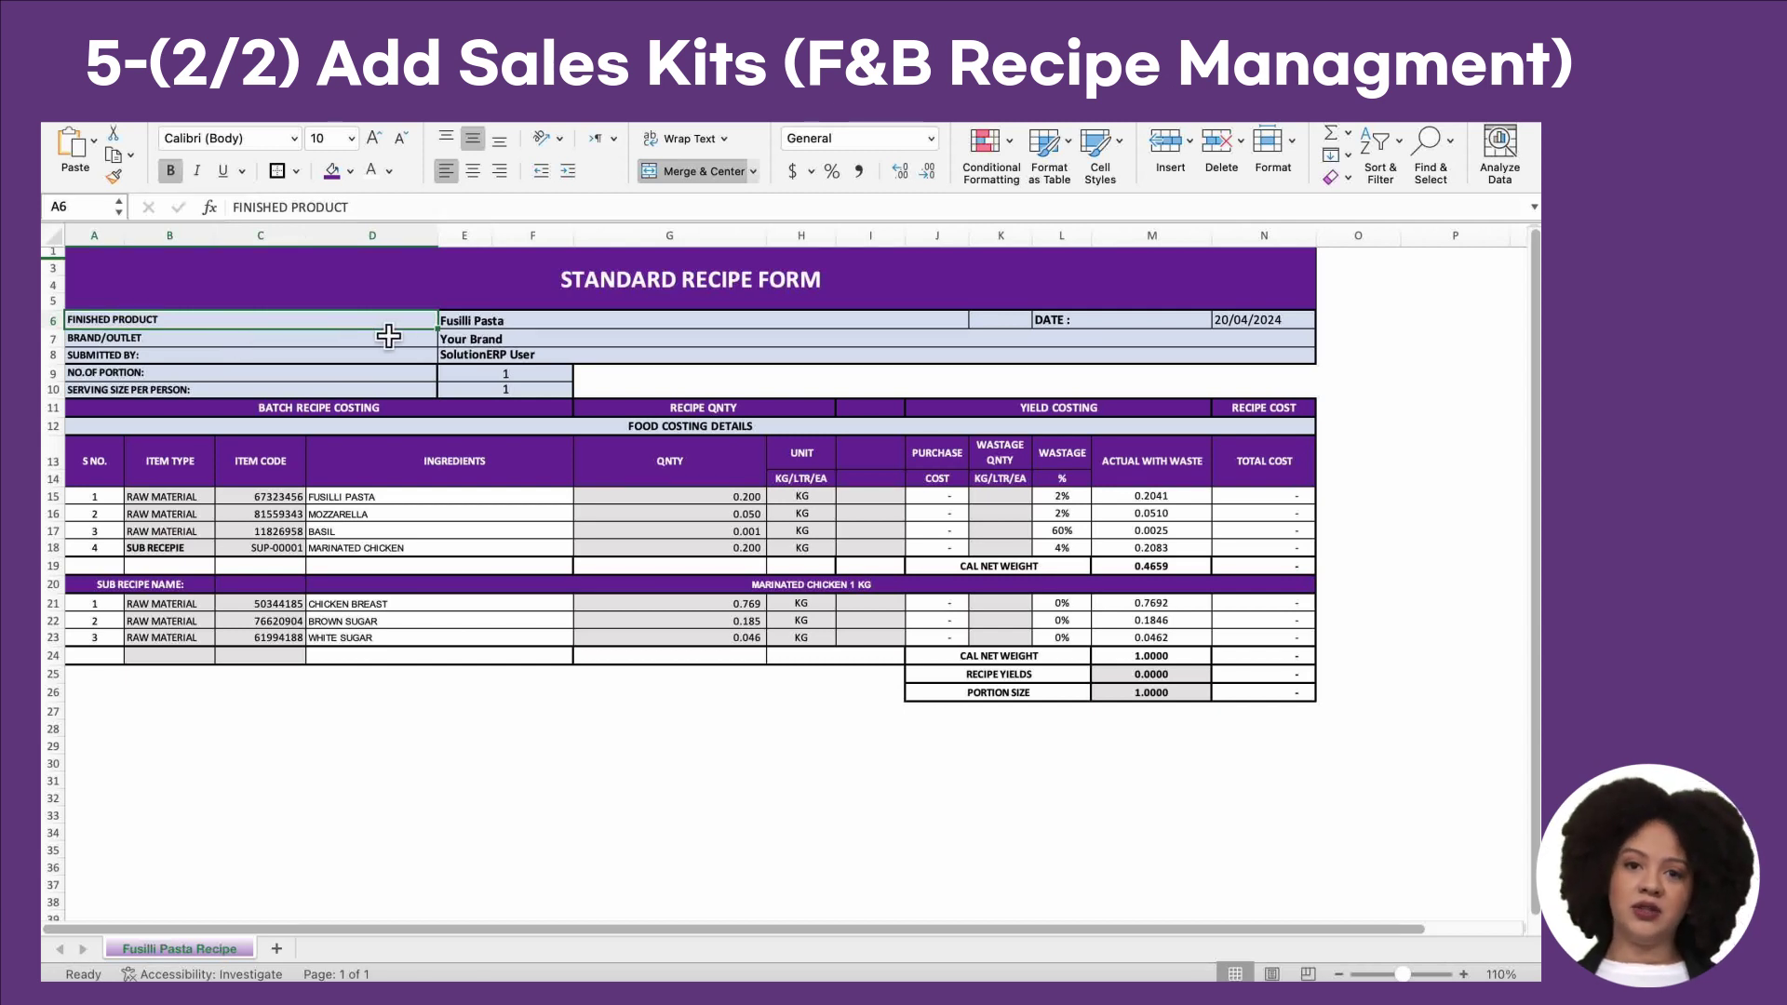
pyautogui.click(536, 331)
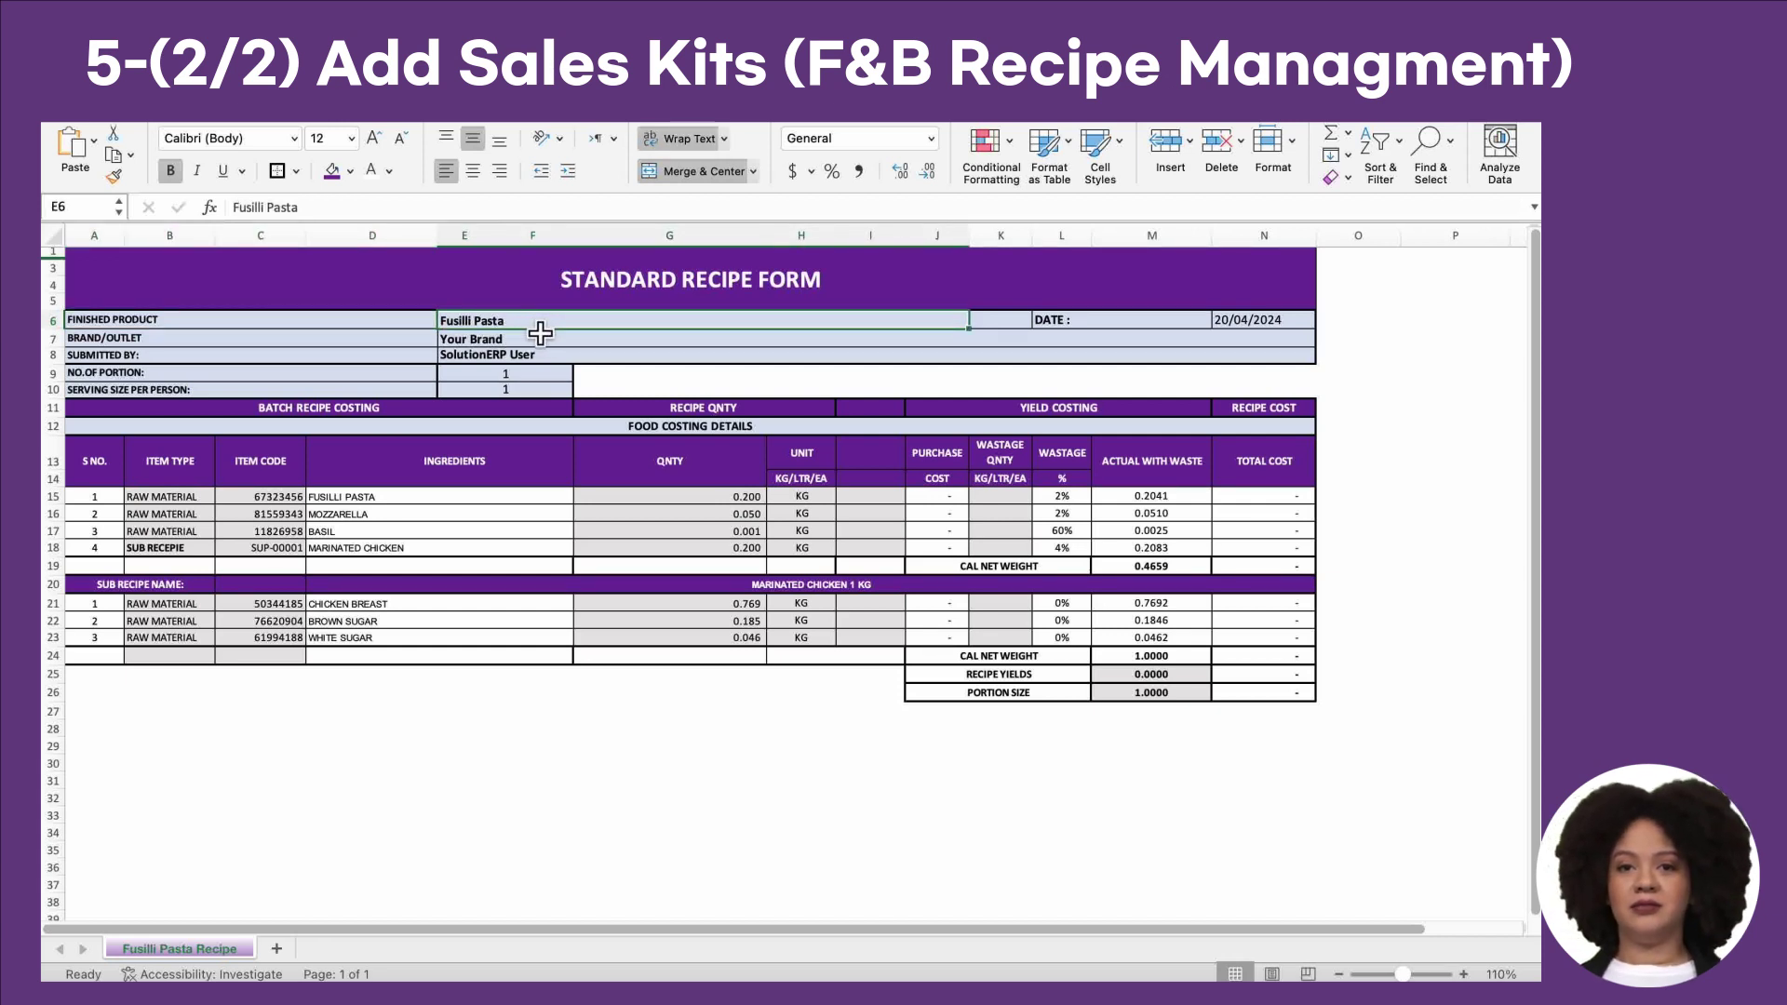
# Step: Review the marinated chicken sub-recipe's three raw materials, then return to SolutionERP
pyautogui.click(177, 547)
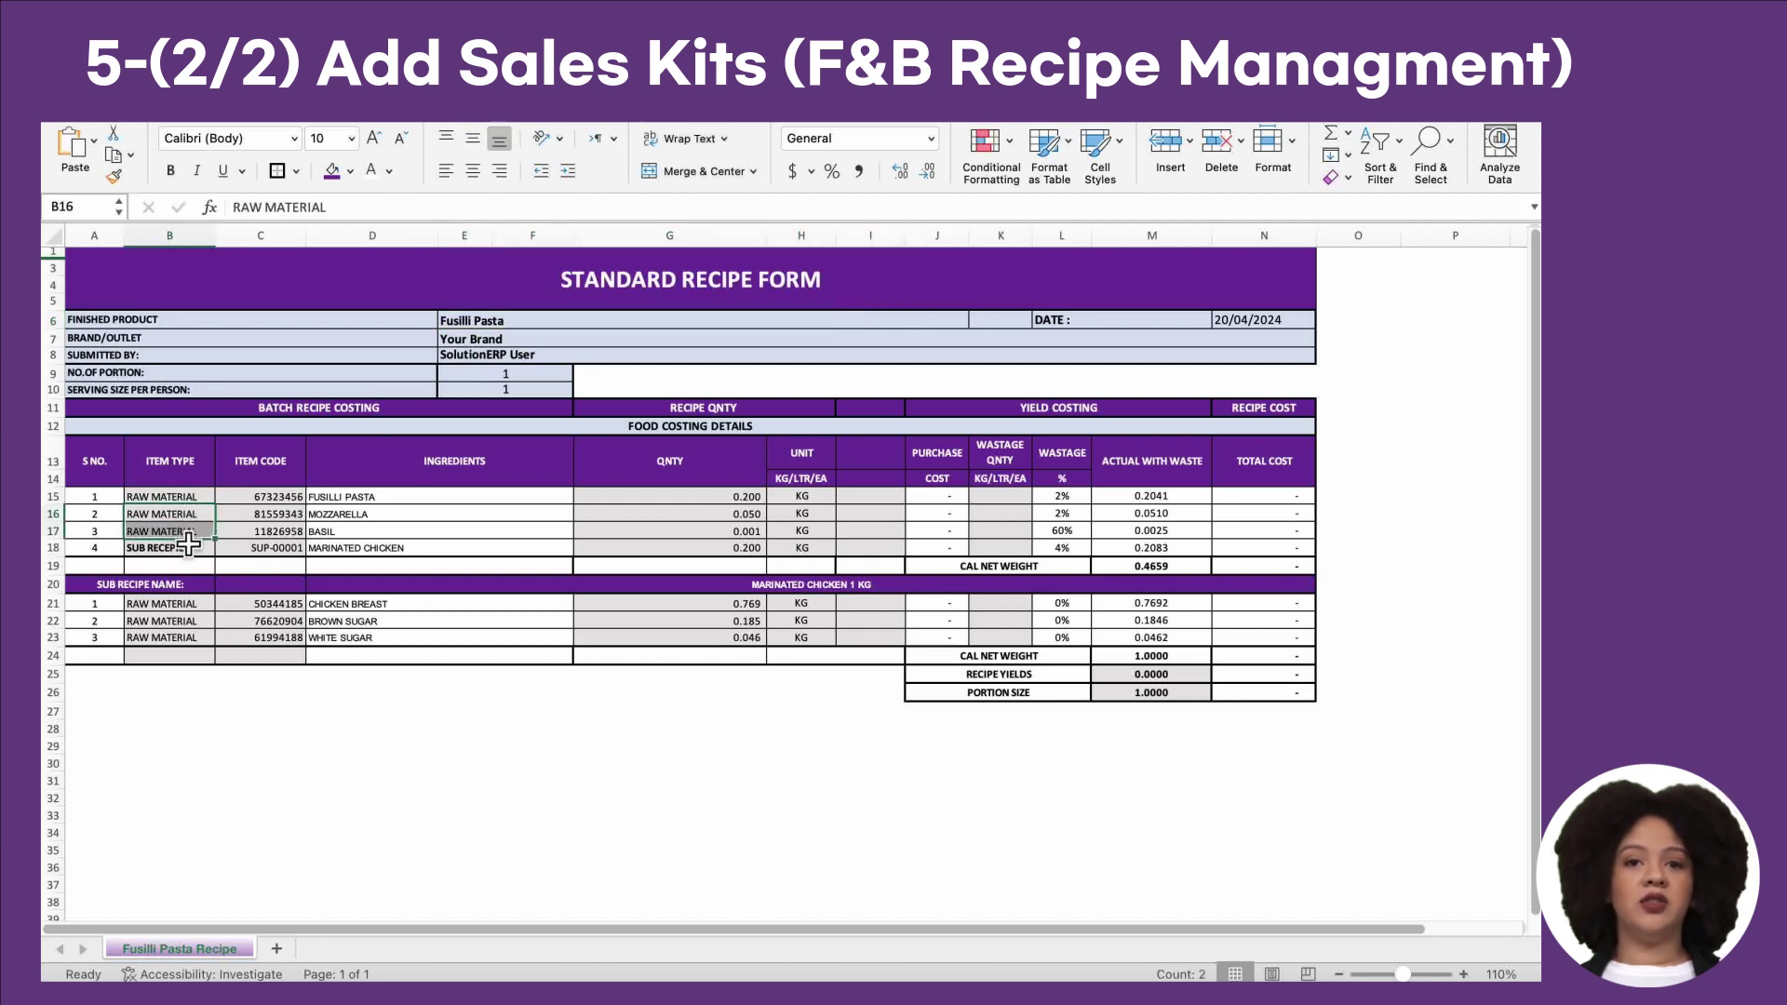
pyautogui.moveTo(186, 605); pyautogui.dragTo(186, 652)
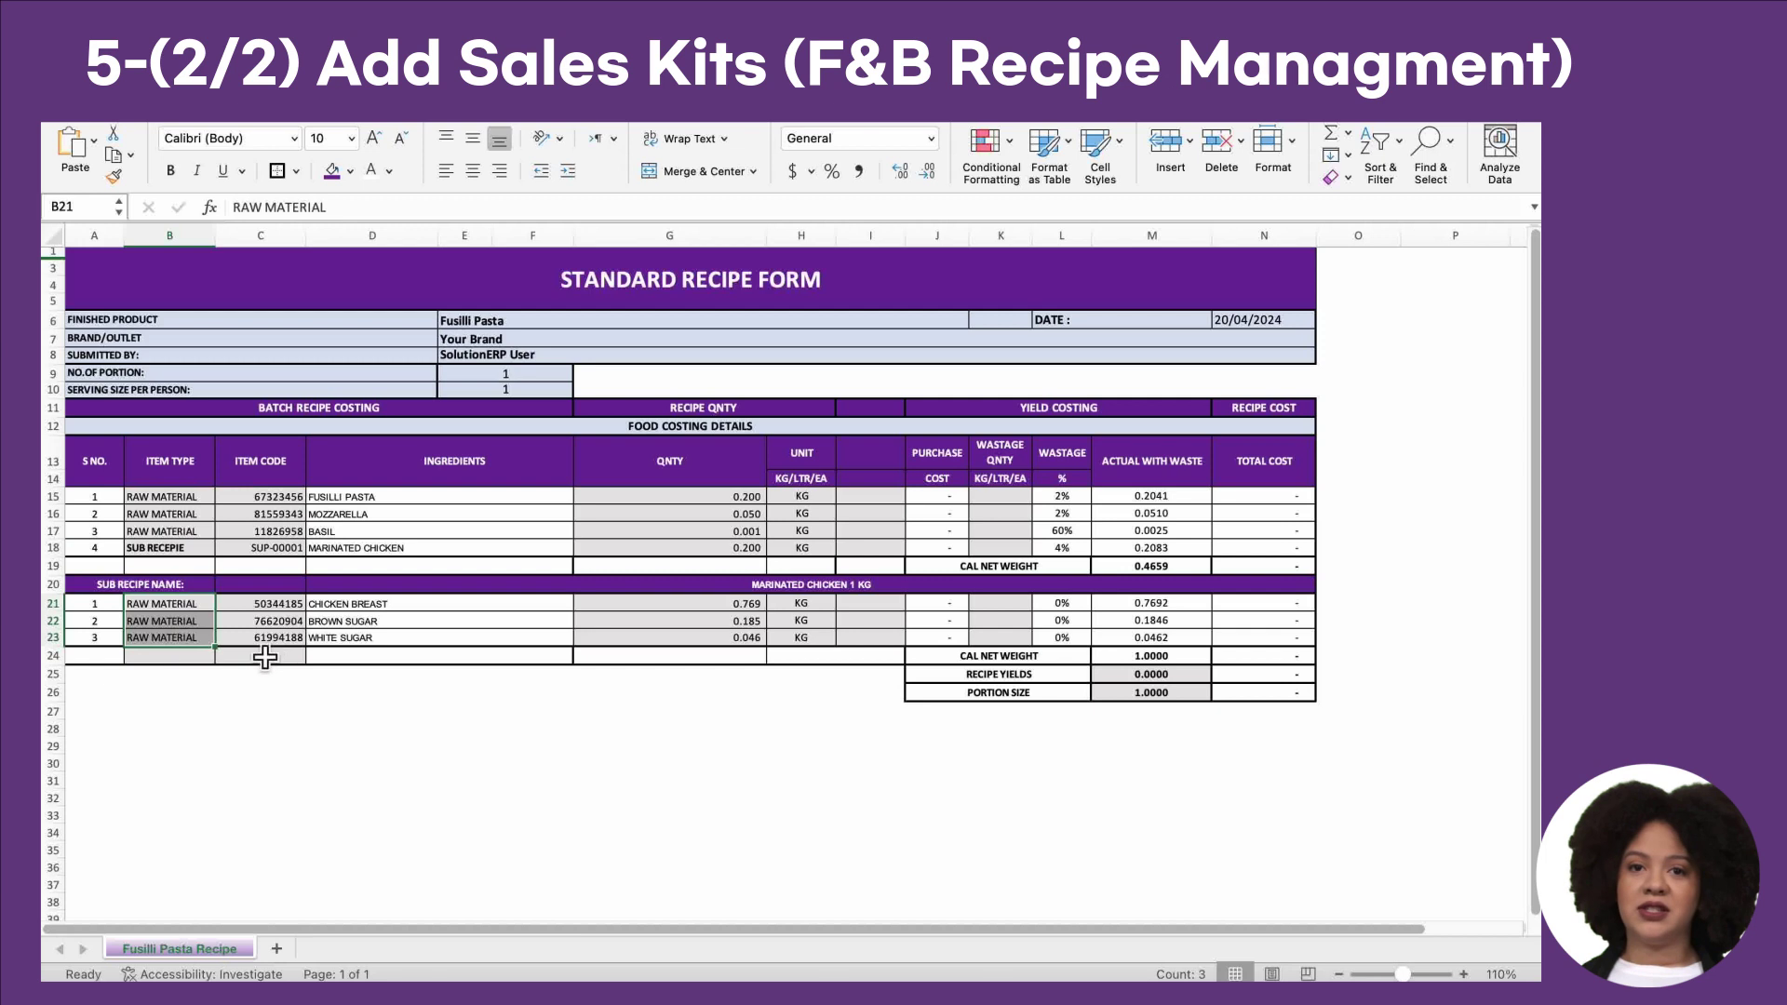
pyautogui.click(198, 678)
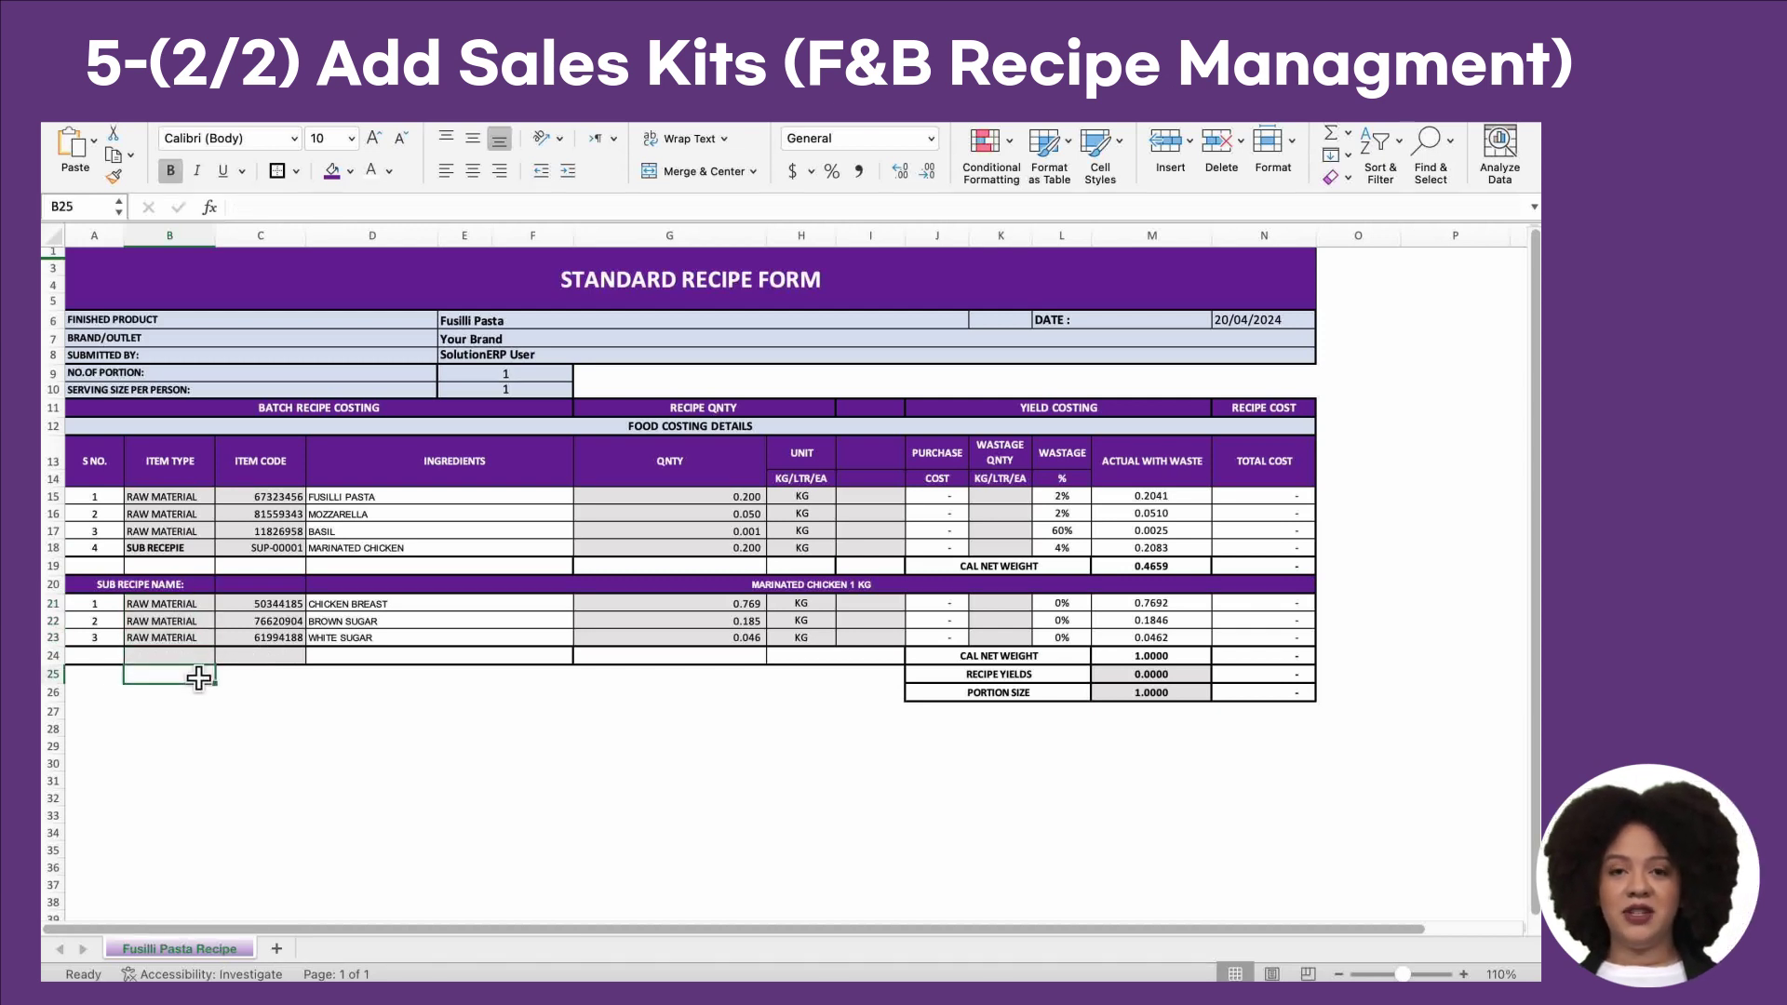
pyautogui.moveTo(168, 497); pyautogui.dragTo(177, 535)
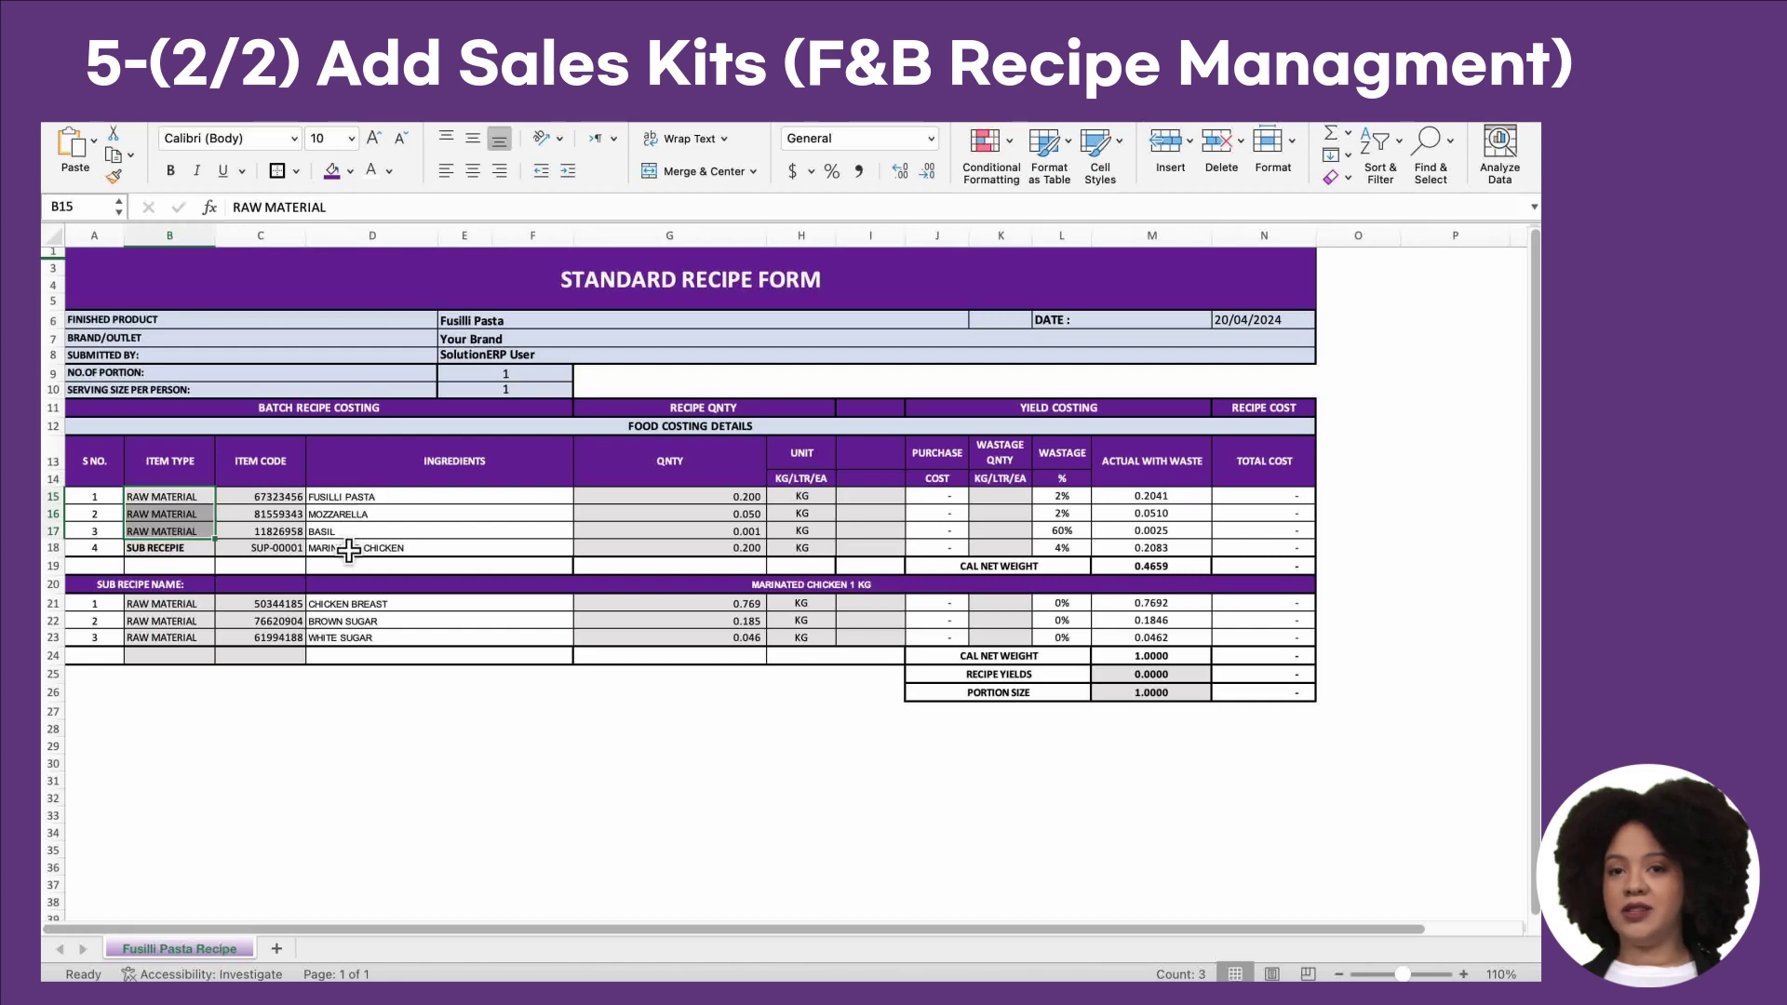
pyautogui.hotkey('ctrl', 'Left')
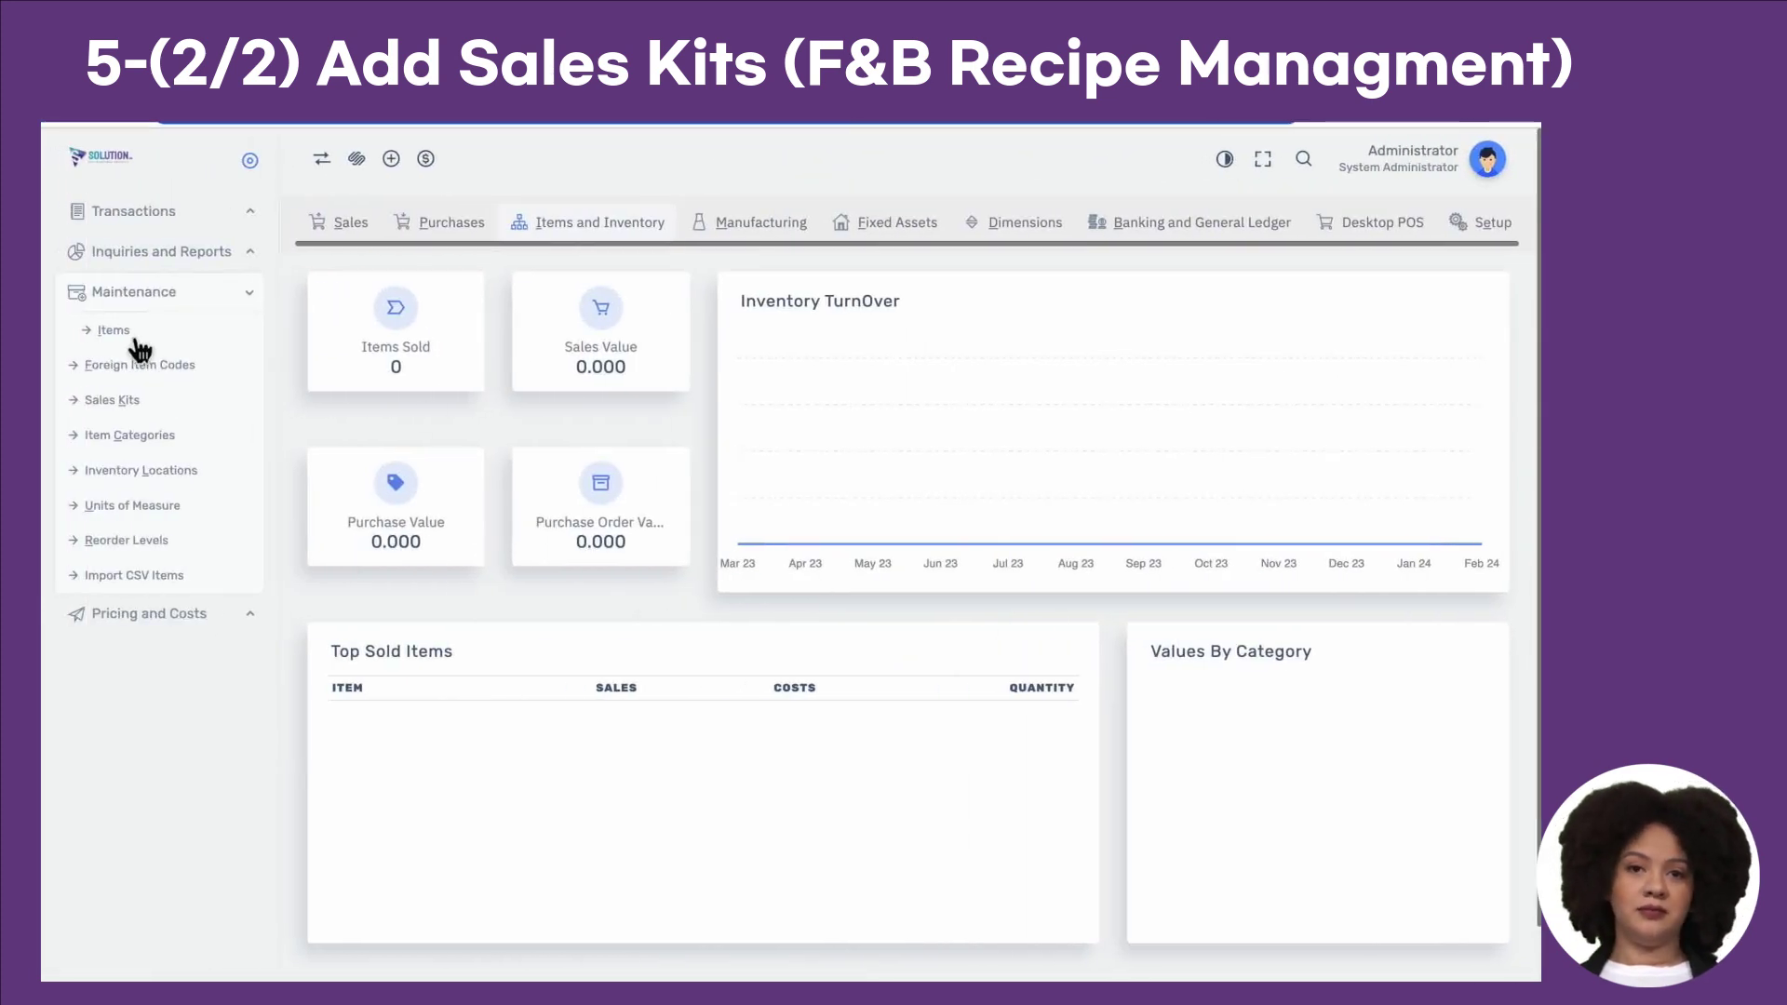
# Step: Look up the BASIL raw material item, then bring up the Sales Kits page
pyautogui.click(100, 330)
pyautogui.click(930, 347)
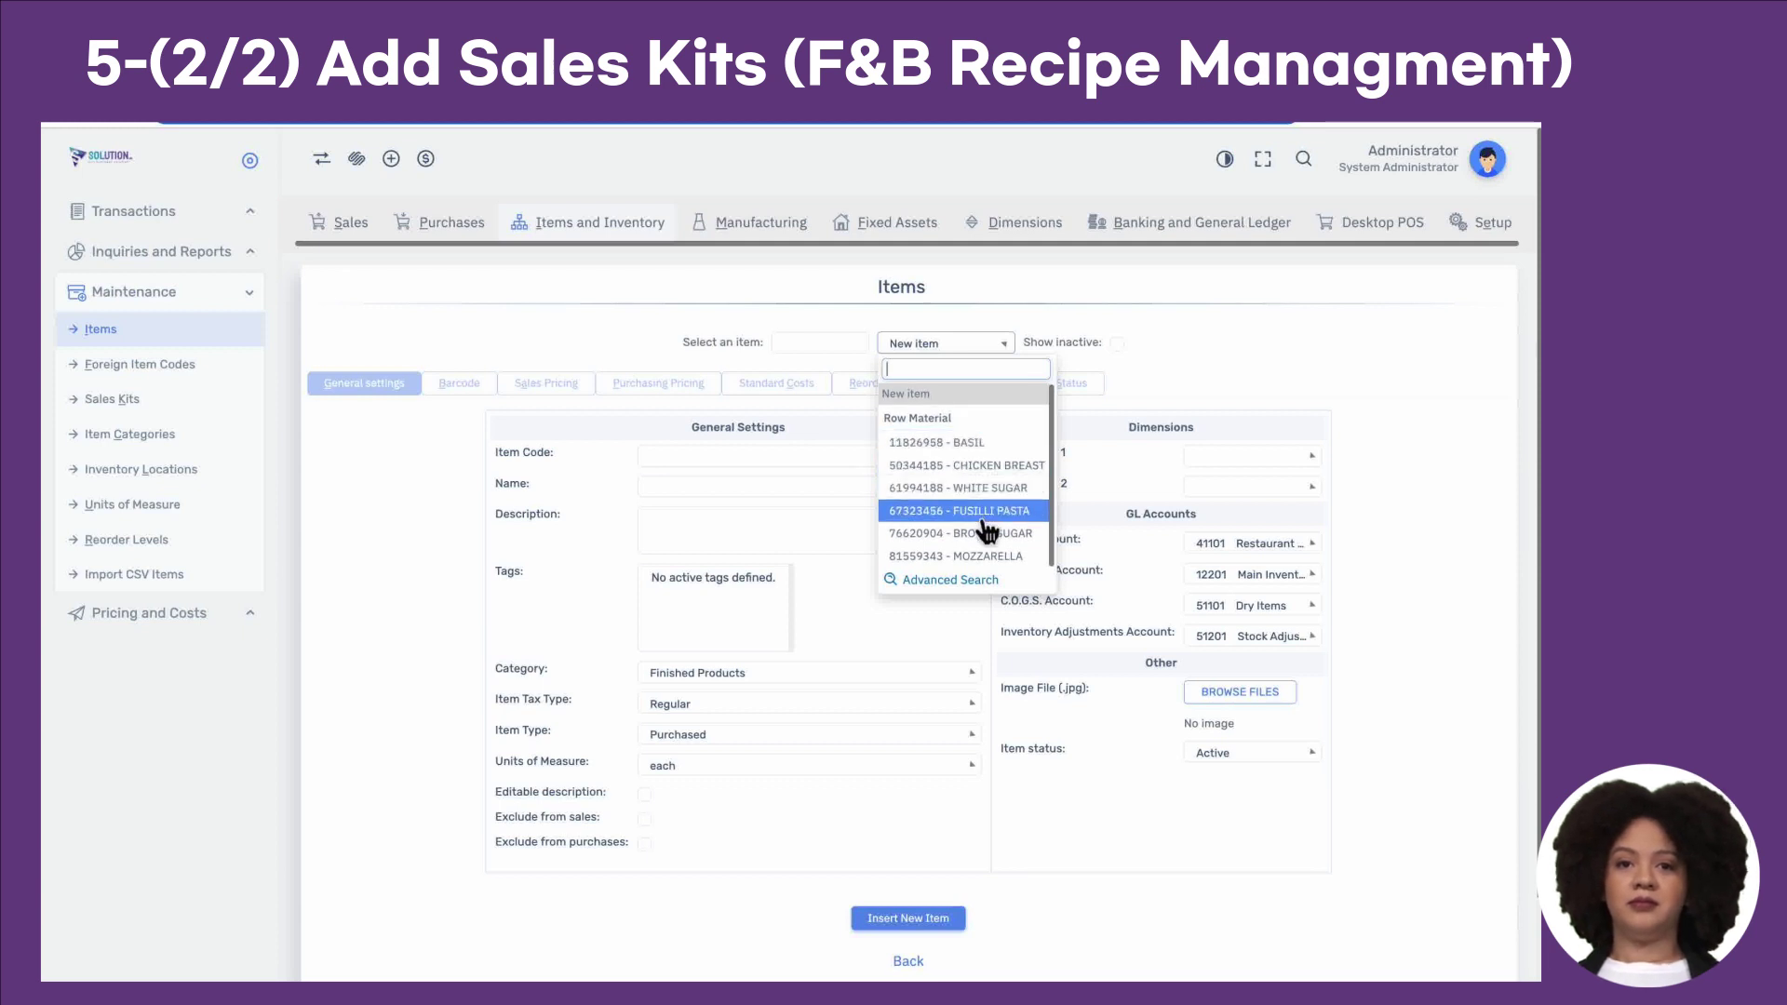
pyautogui.click(979, 446)
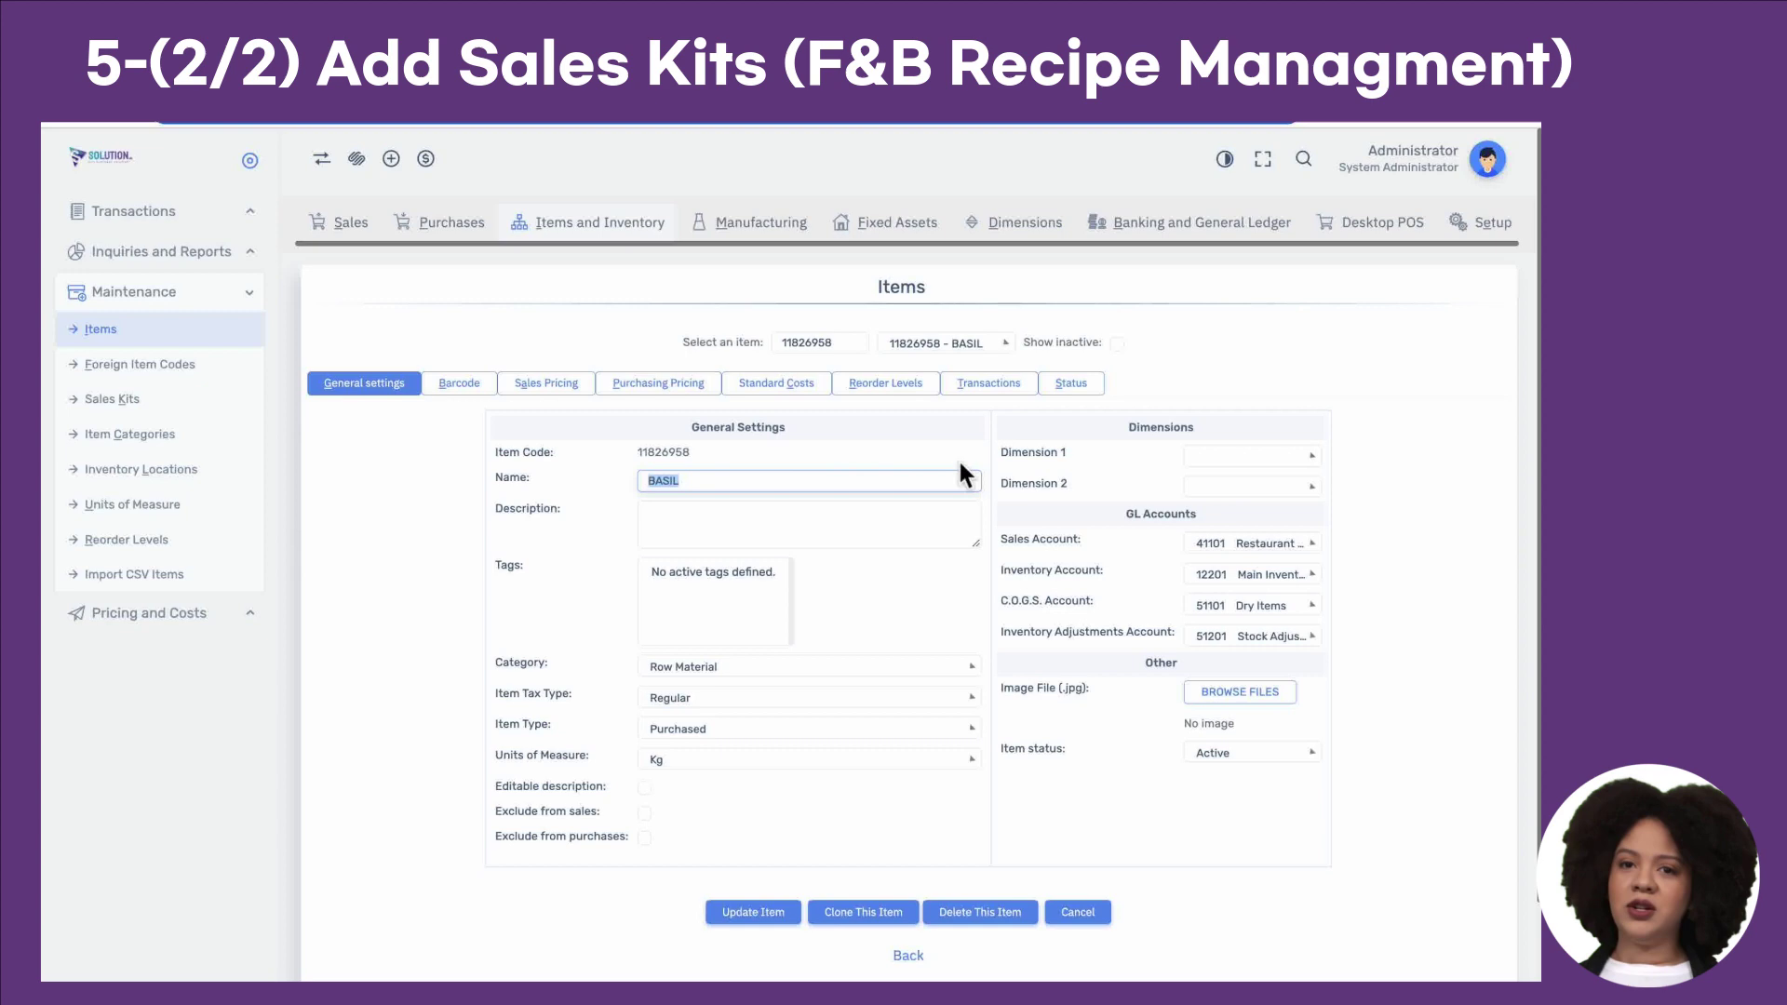
pyautogui.click(186, 400)
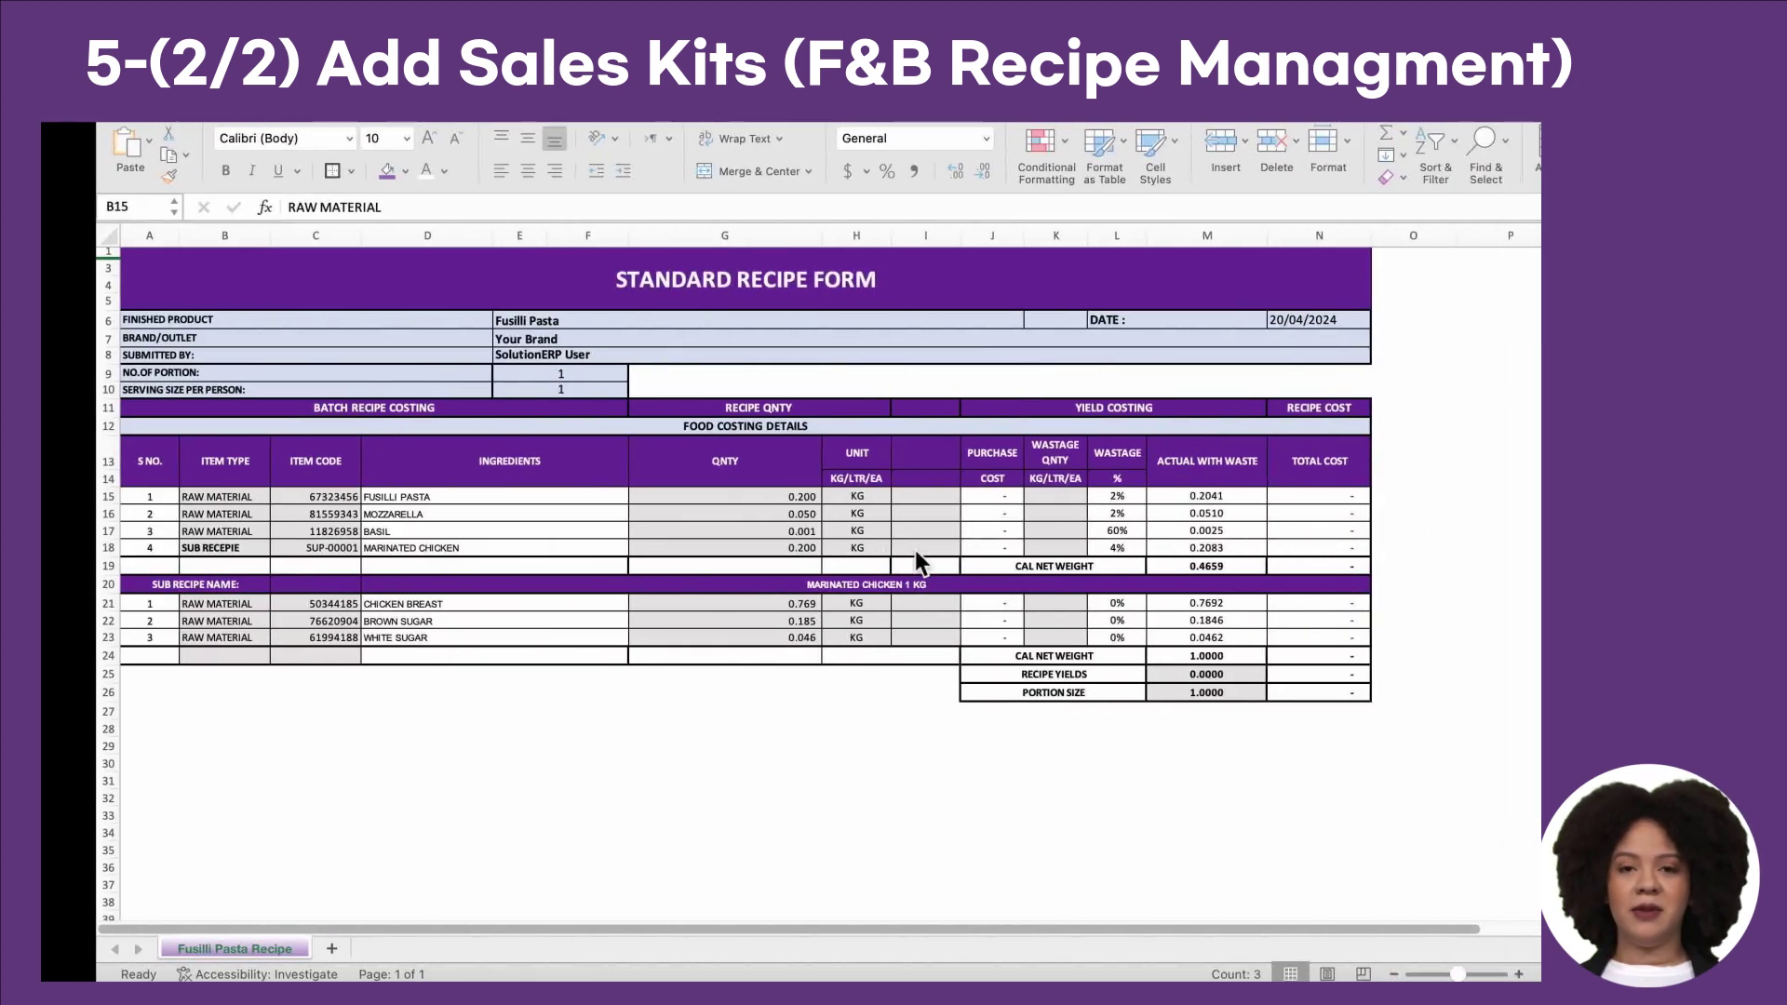
# Step: Copy sub-recipe code SUP-00001 from C18 into the new kit's code
pyautogui.click(465, 632)
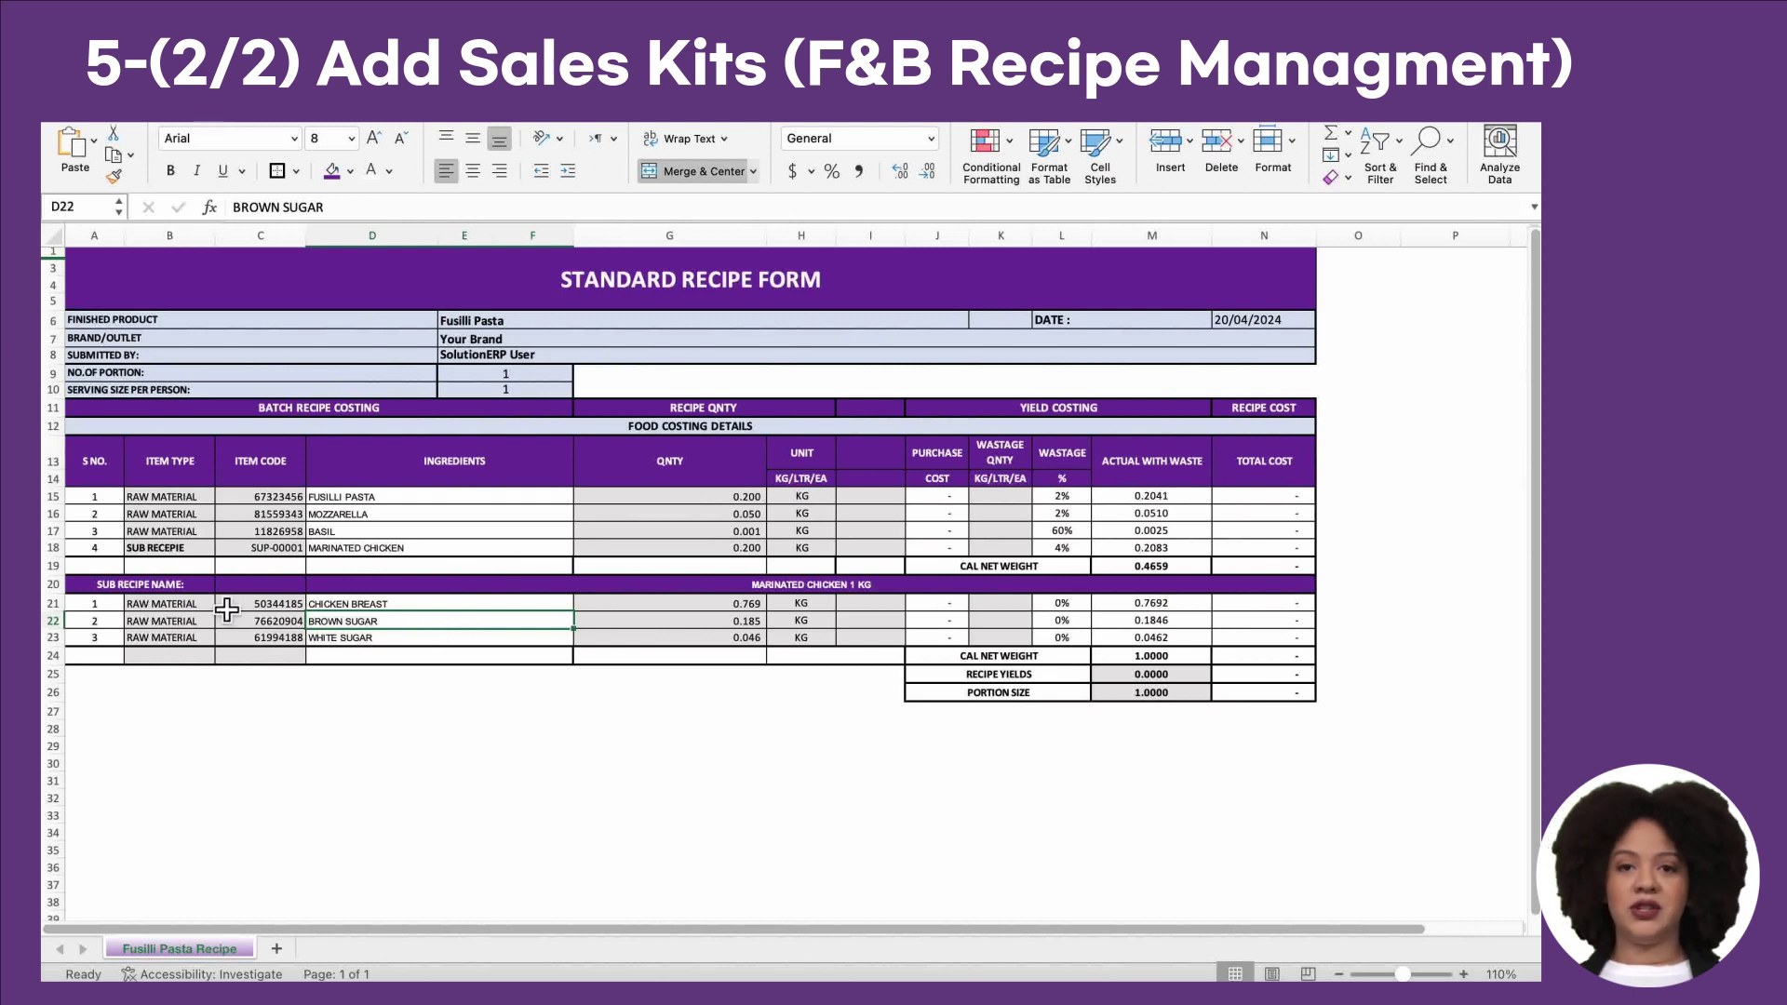
pyautogui.click(789, 592)
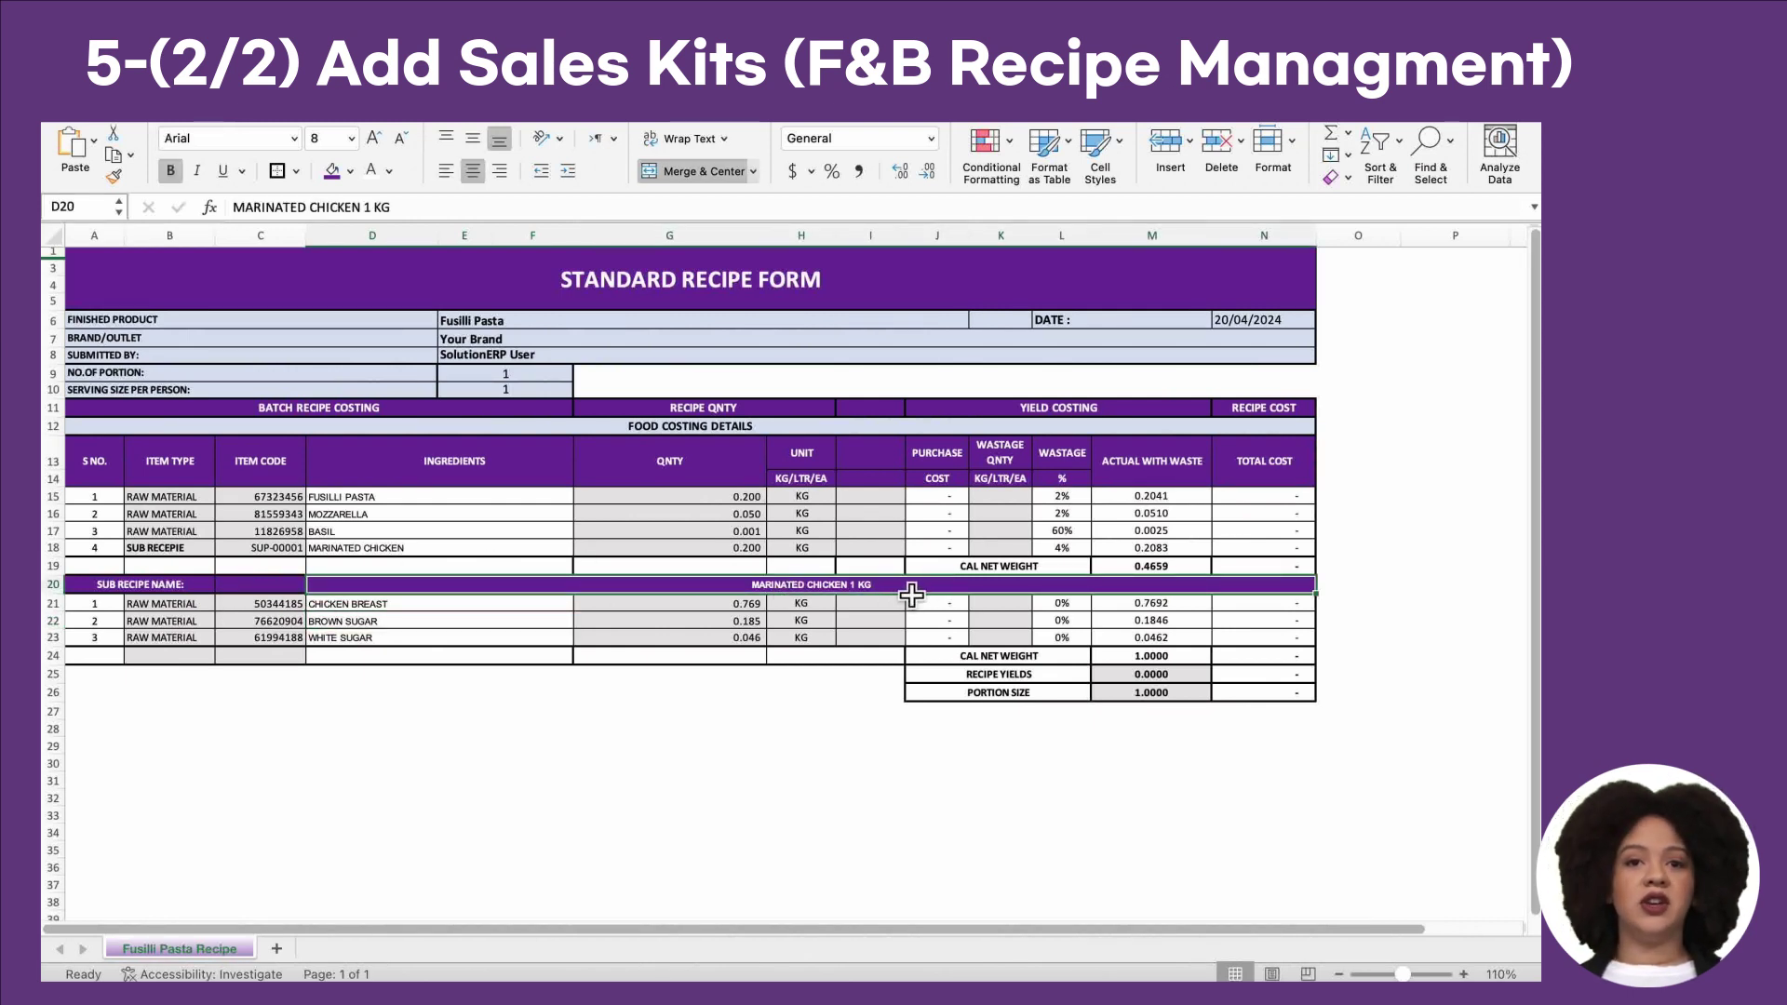
pyautogui.click(296, 551)
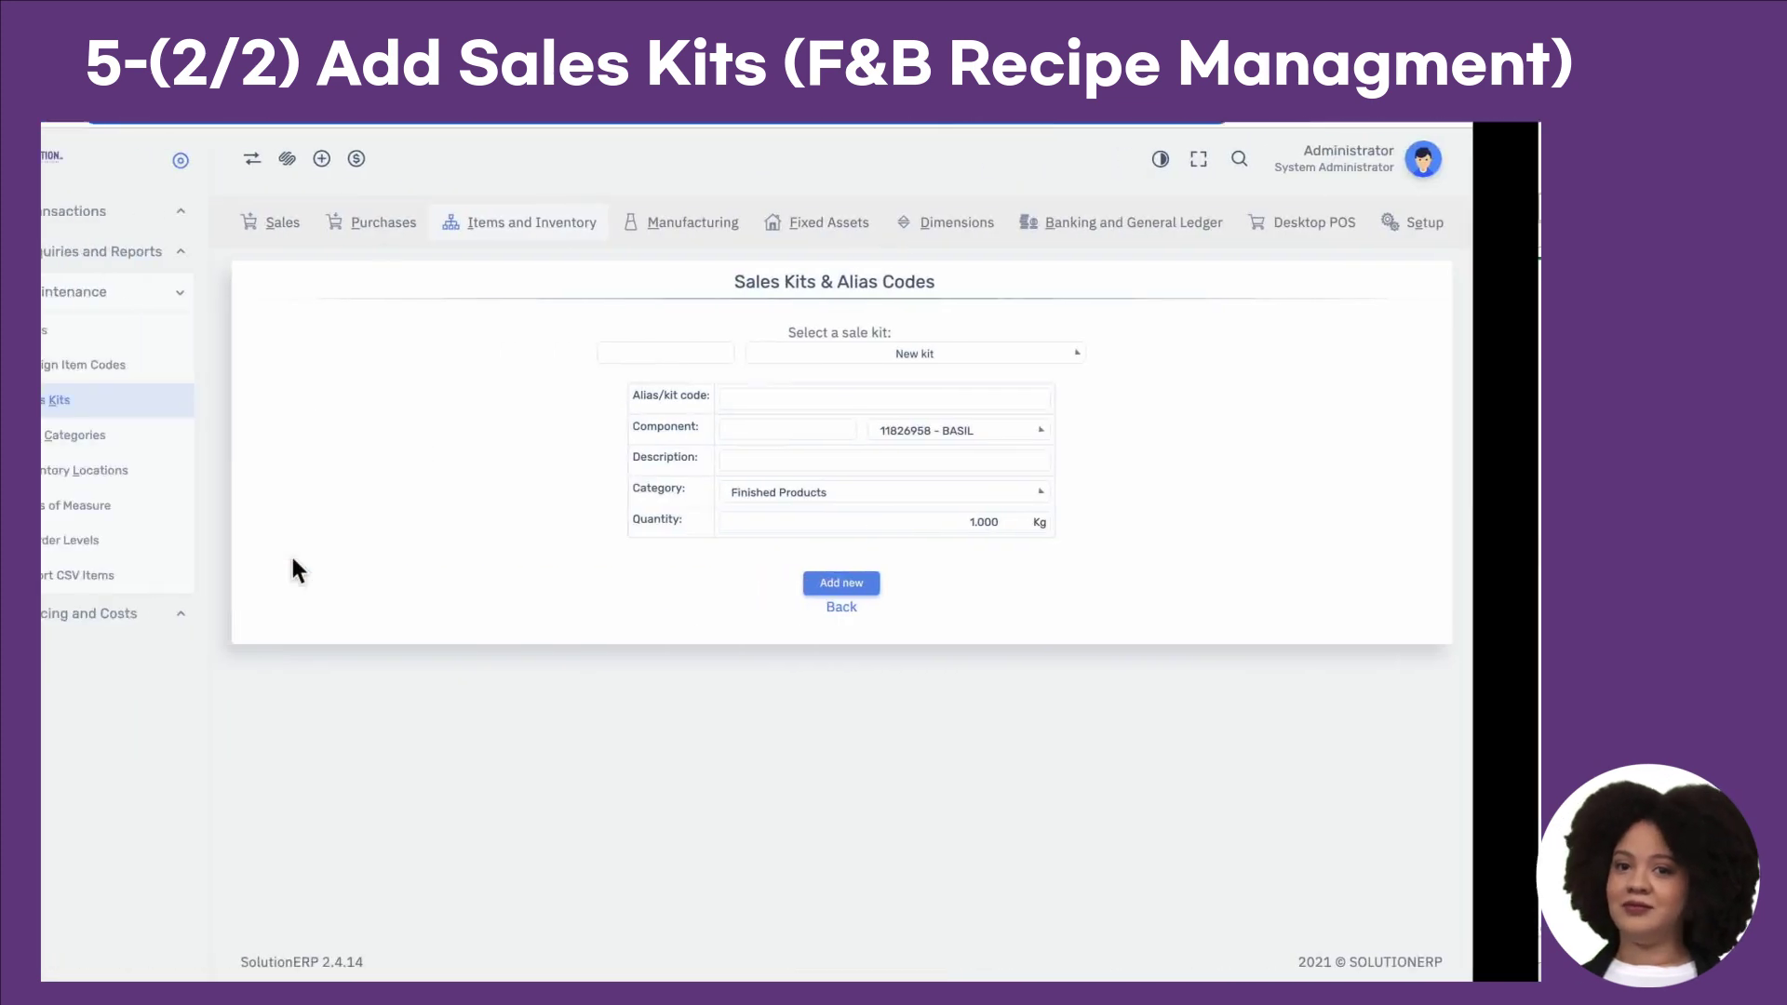
pyautogui.click(855, 399)
pyautogui.write('SUP-00001')
# Step: Set description MARINATED CHICKEN from D18 and category Semi-Finished Products
pyautogui.hotkey('ctrl', 'Right')
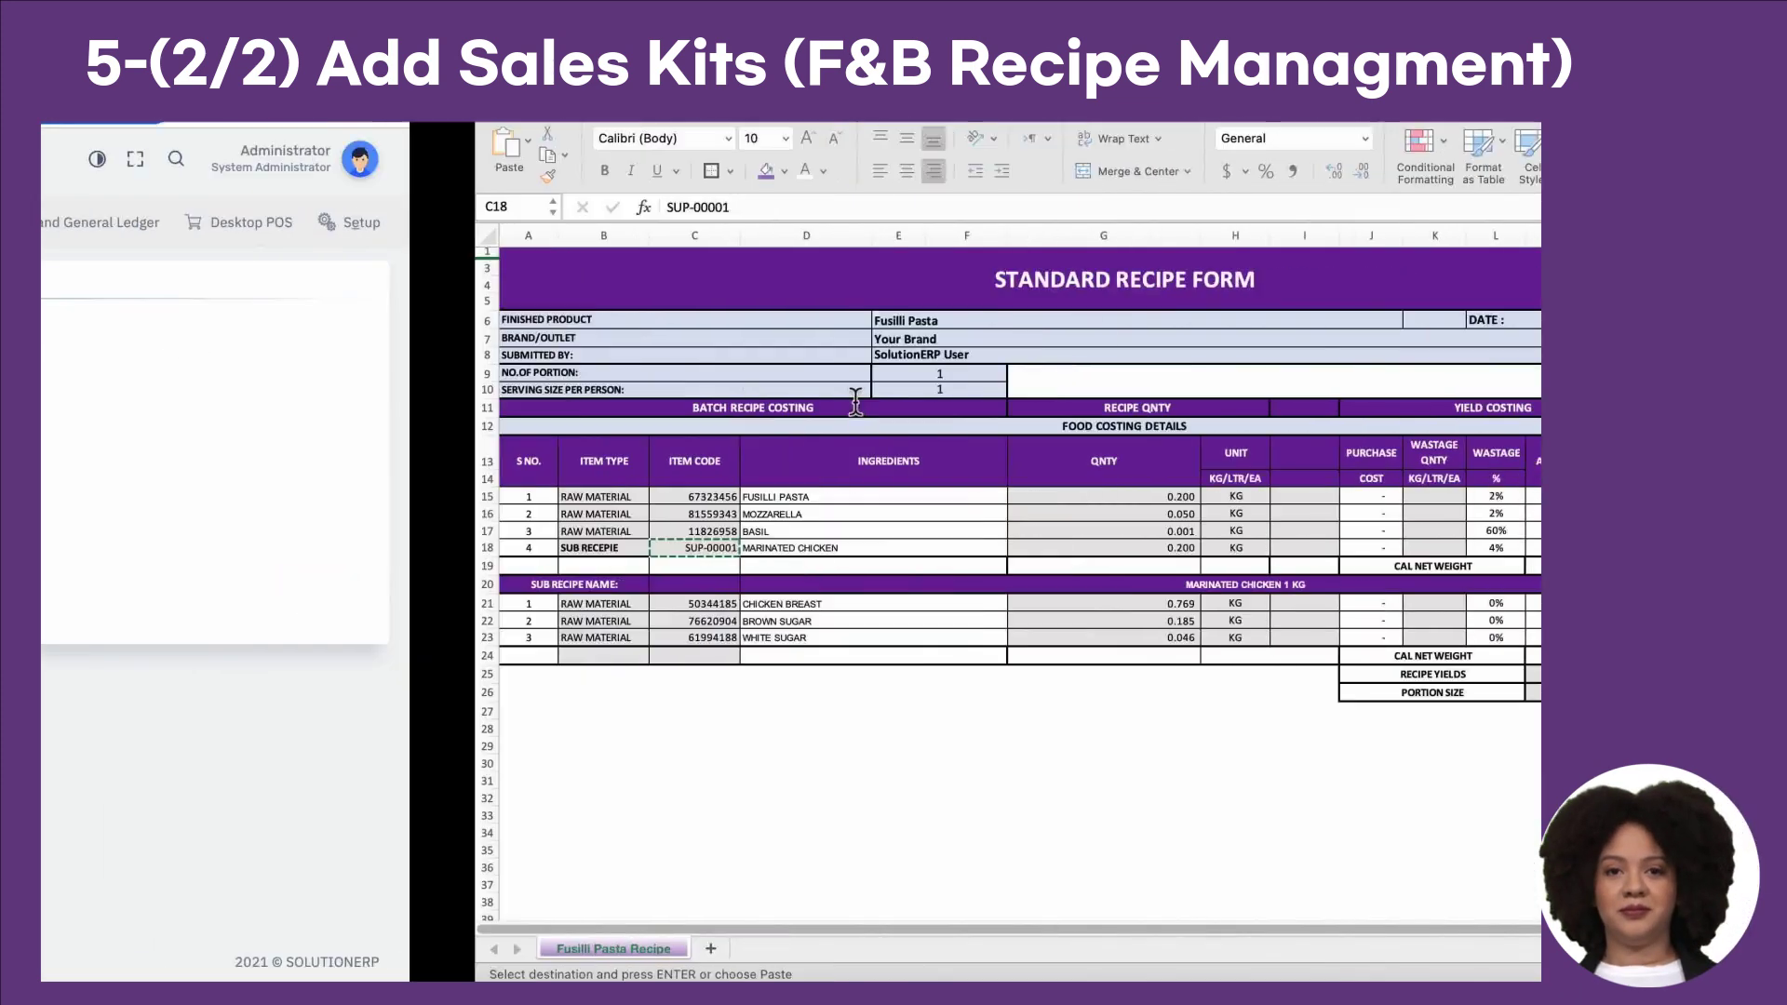
pyautogui.click(398, 551)
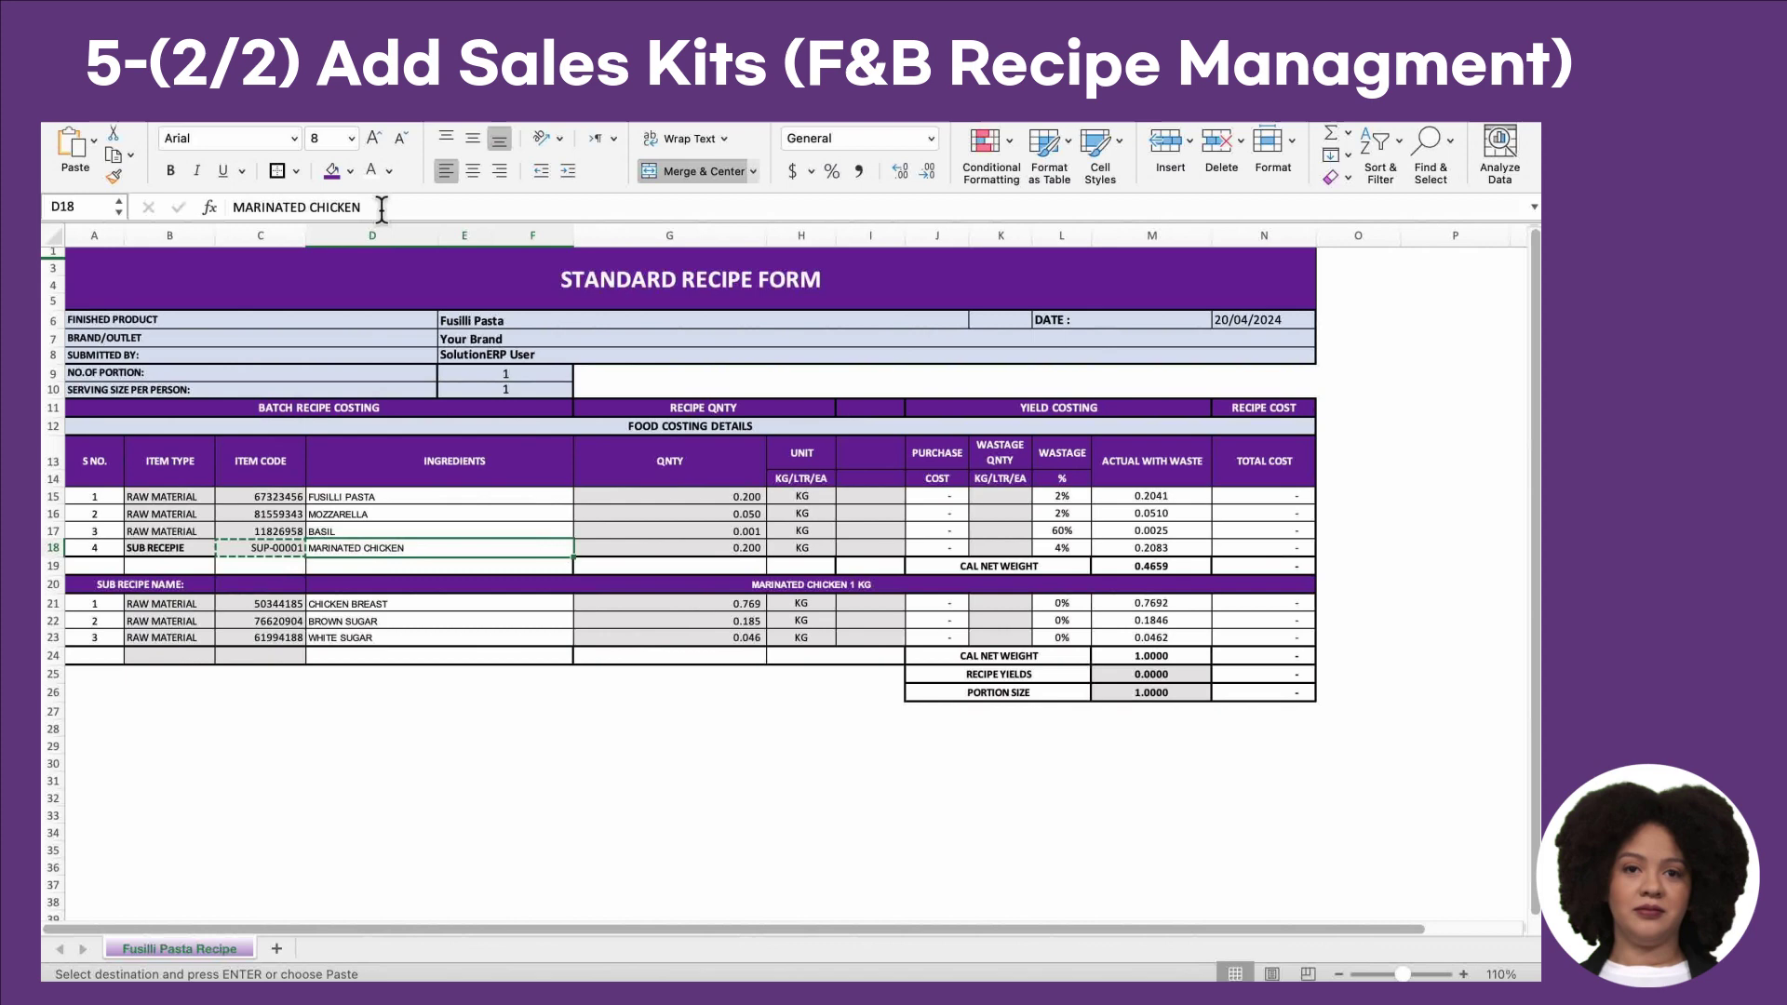
pyautogui.moveTo(382, 208); pyautogui.dragTo(152, 207)
pyautogui.press('super+c')
pyautogui.hotkey('ctrl', 'Left')
pyautogui.click(870, 462)
pyautogui.press('super+v')
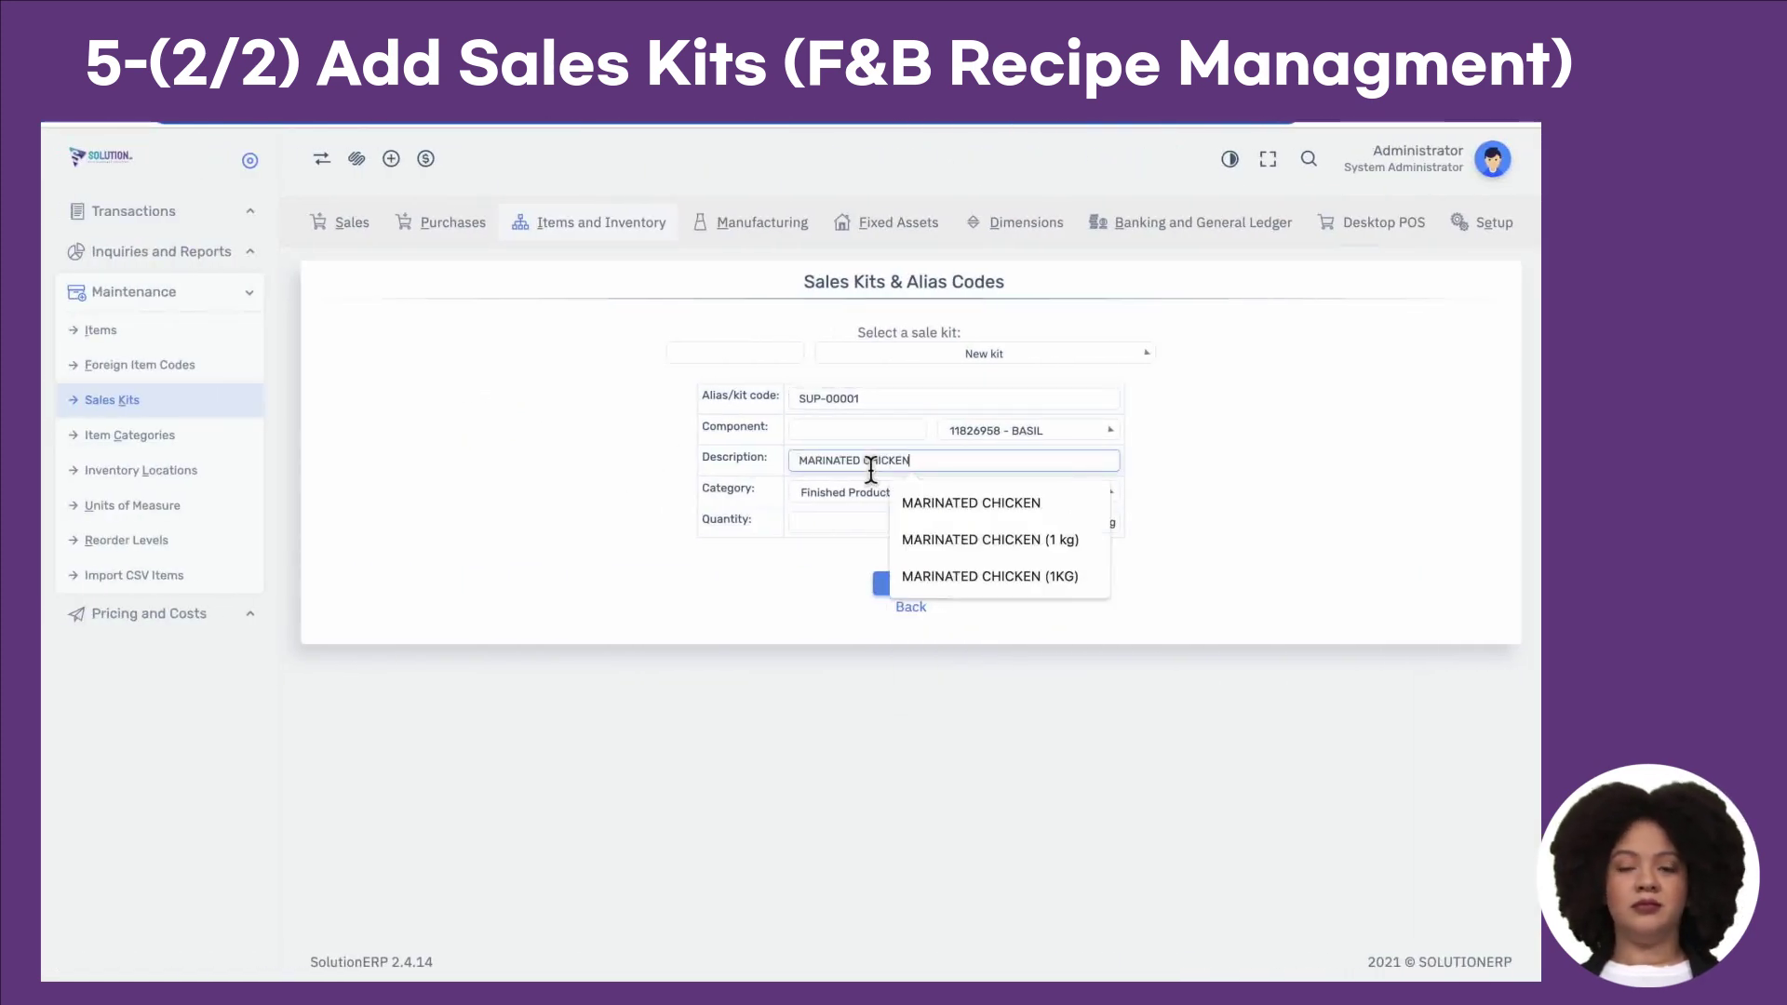
pyautogui.click(864, 508)
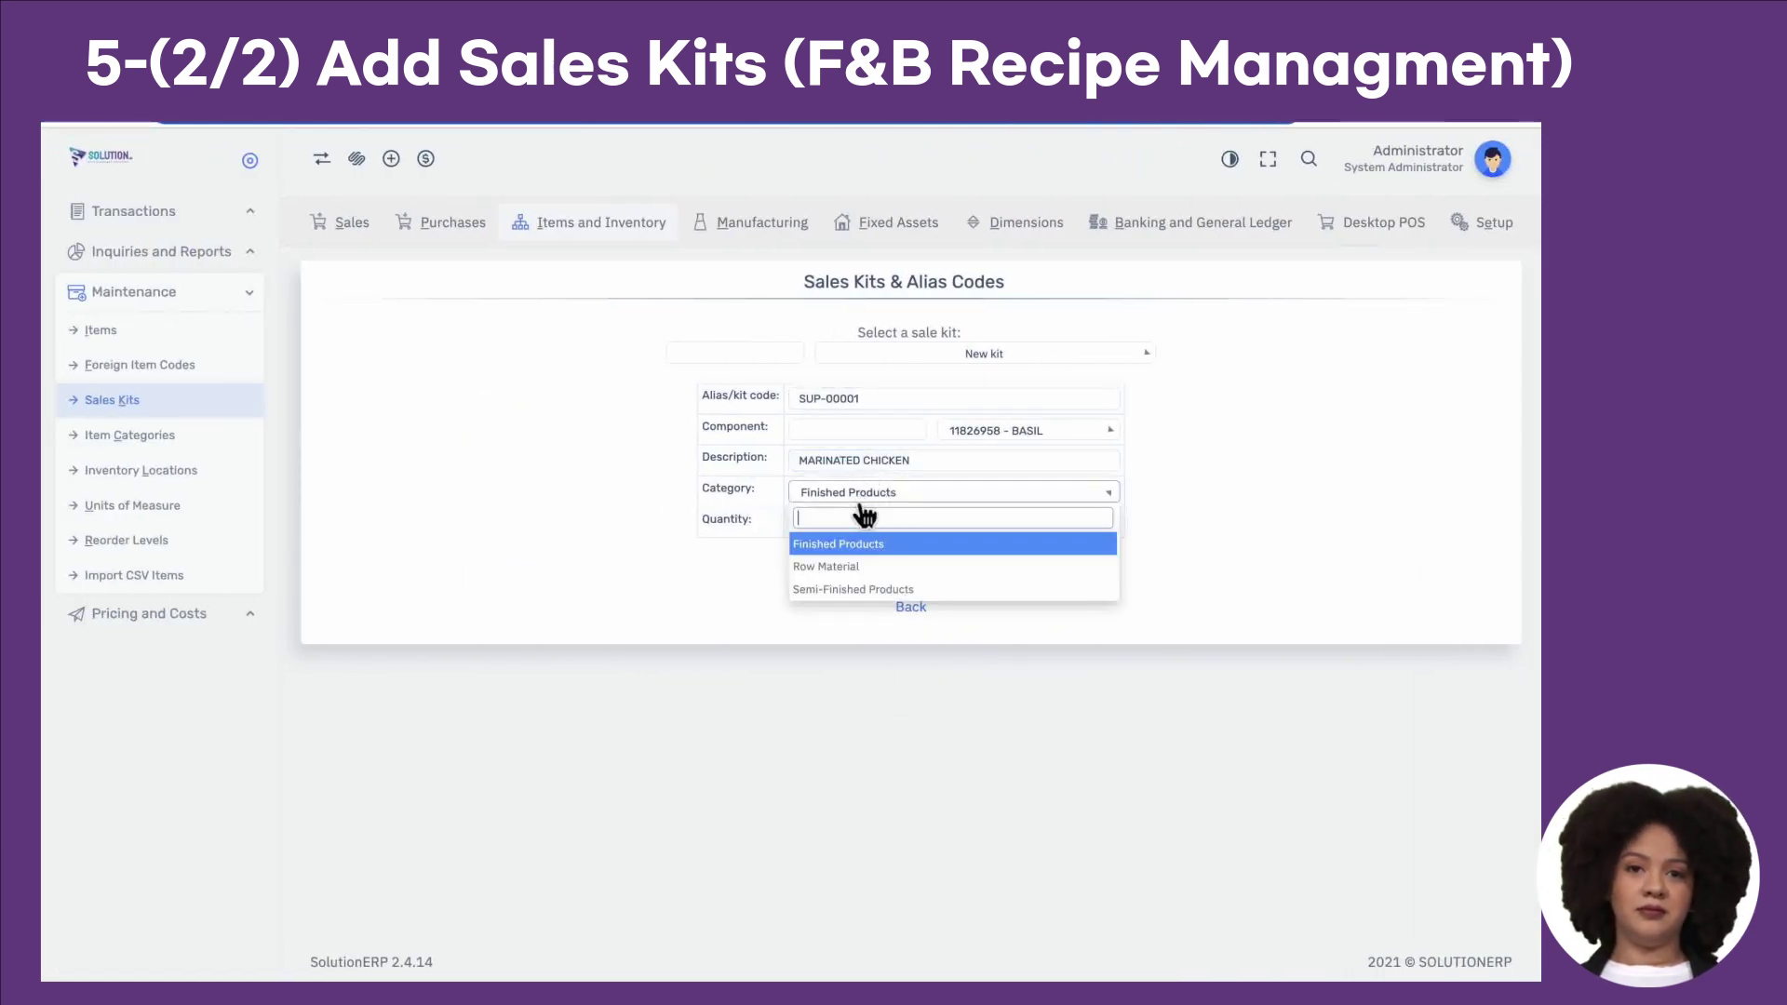
pyautogui.click(867, 595)
# Step: Choose component 50344185 - CHICKEN BREAST using the code copied from C21
pyautogui.hotkey('ctrl', 'Right')
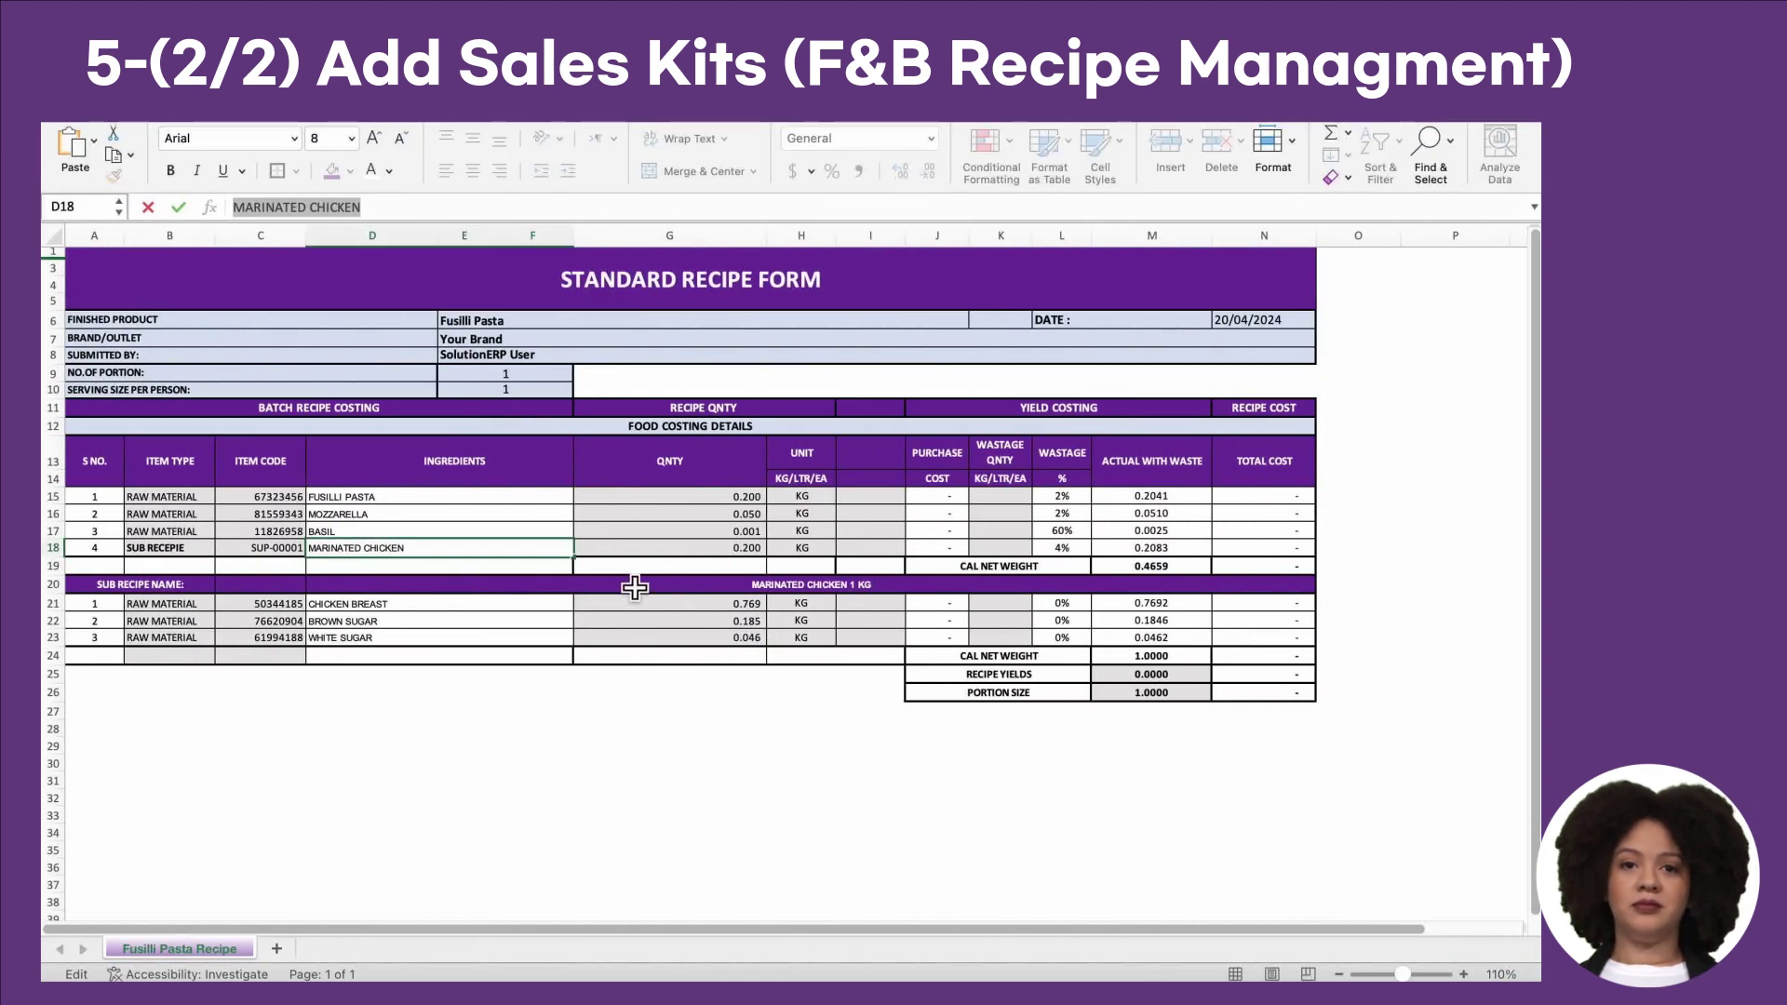
pyautogui.click(279, 605)
pyautogui.press('super+c')
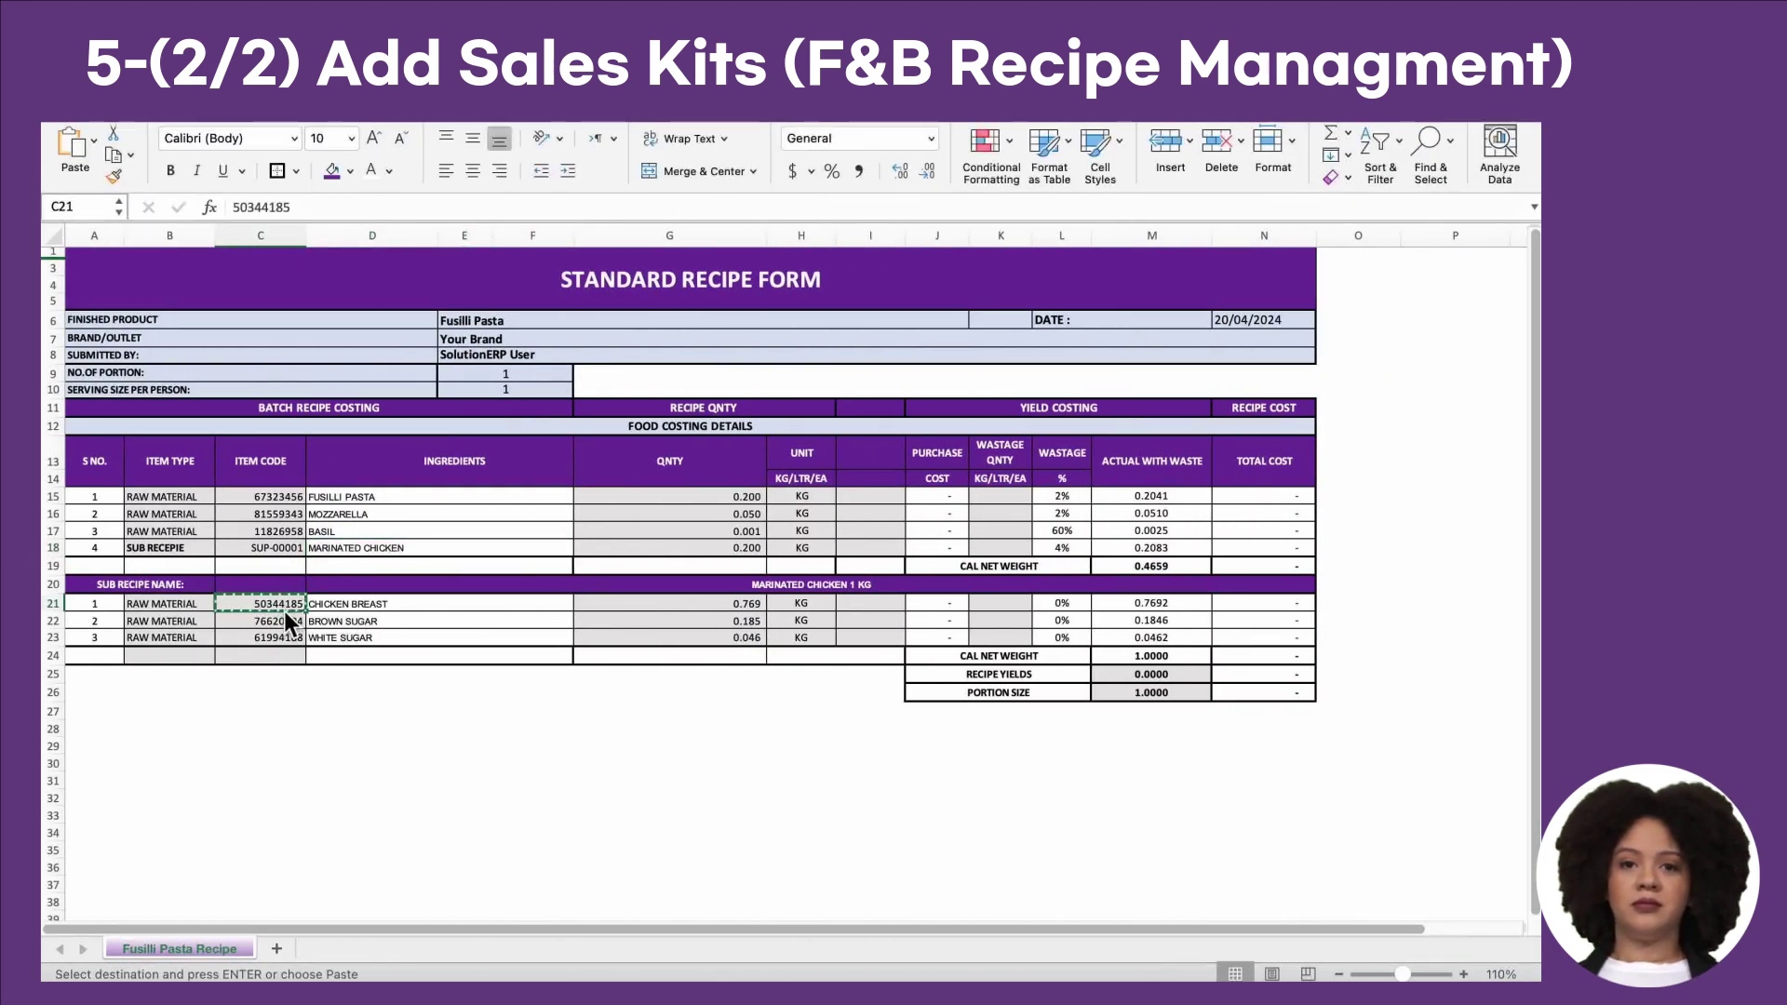
pyautogui.hotkey('ctrl', 'Left')
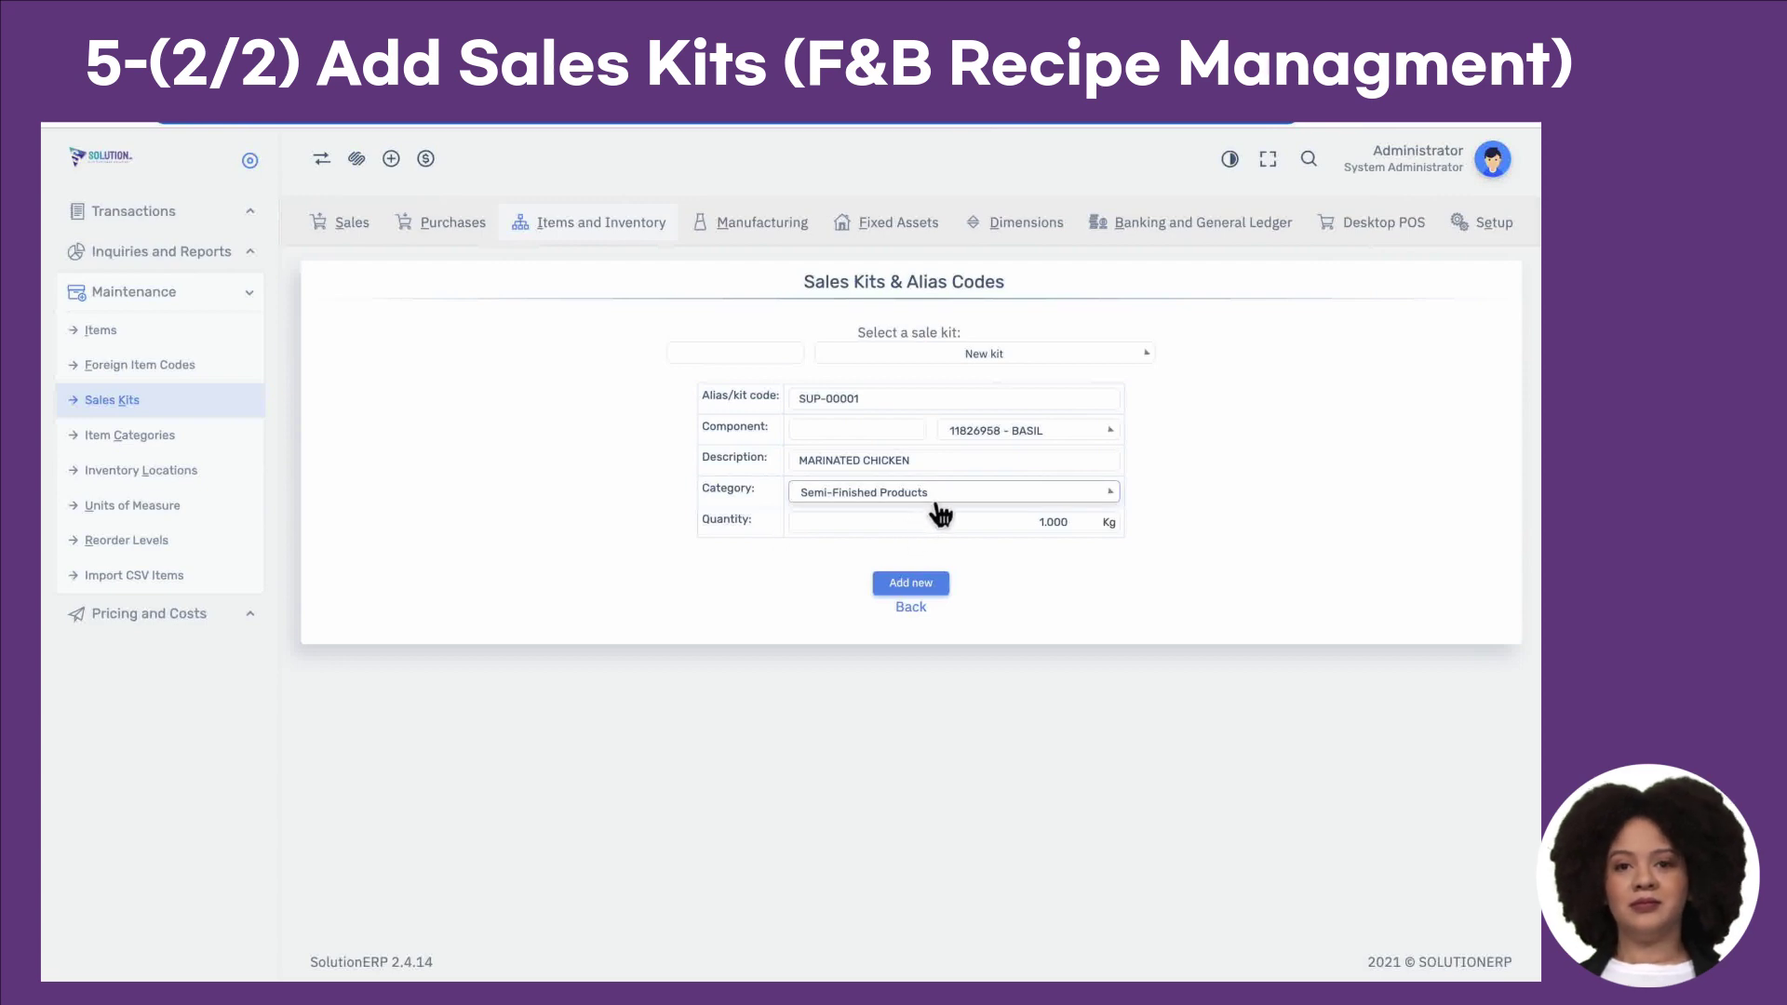
pyautogui.click(1012, 433)
pyautogui.press('super+v')
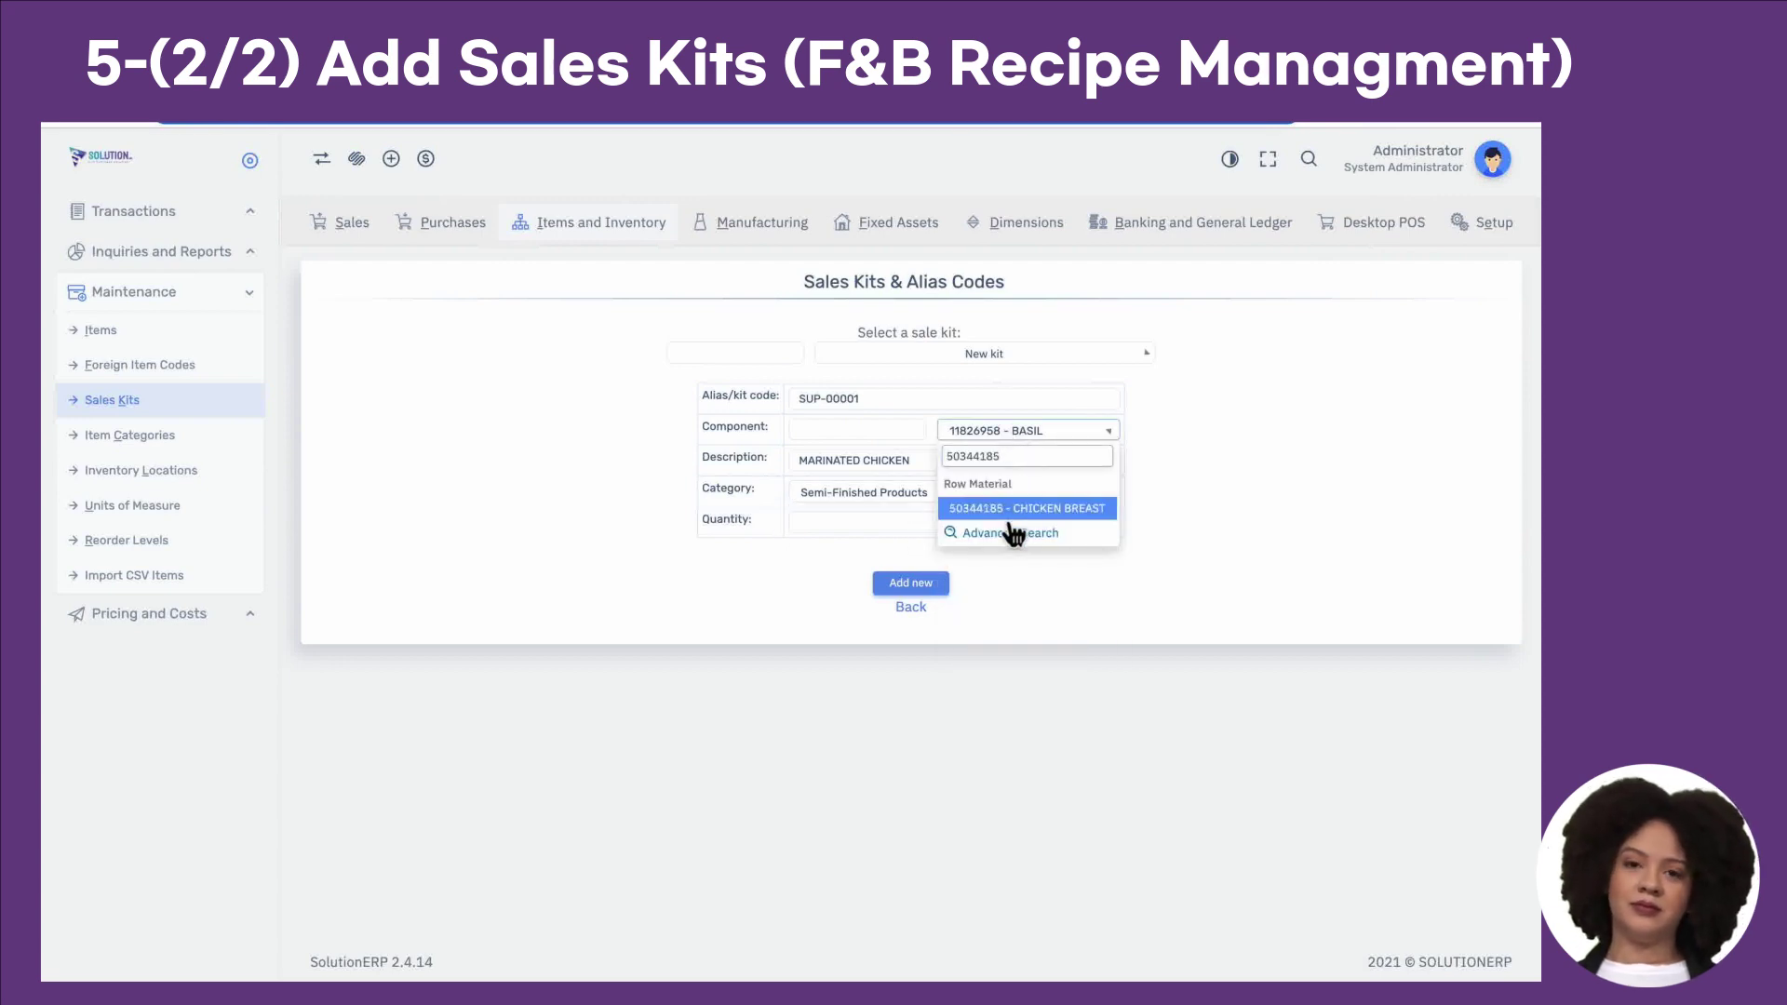
pyautogui.click(1011, 510)
# Step: Set quantity 0.769 from G21, reconfirm Semi-Finished Products, and add the kit
pyautogui.hotkey('ctrl', 'Right')
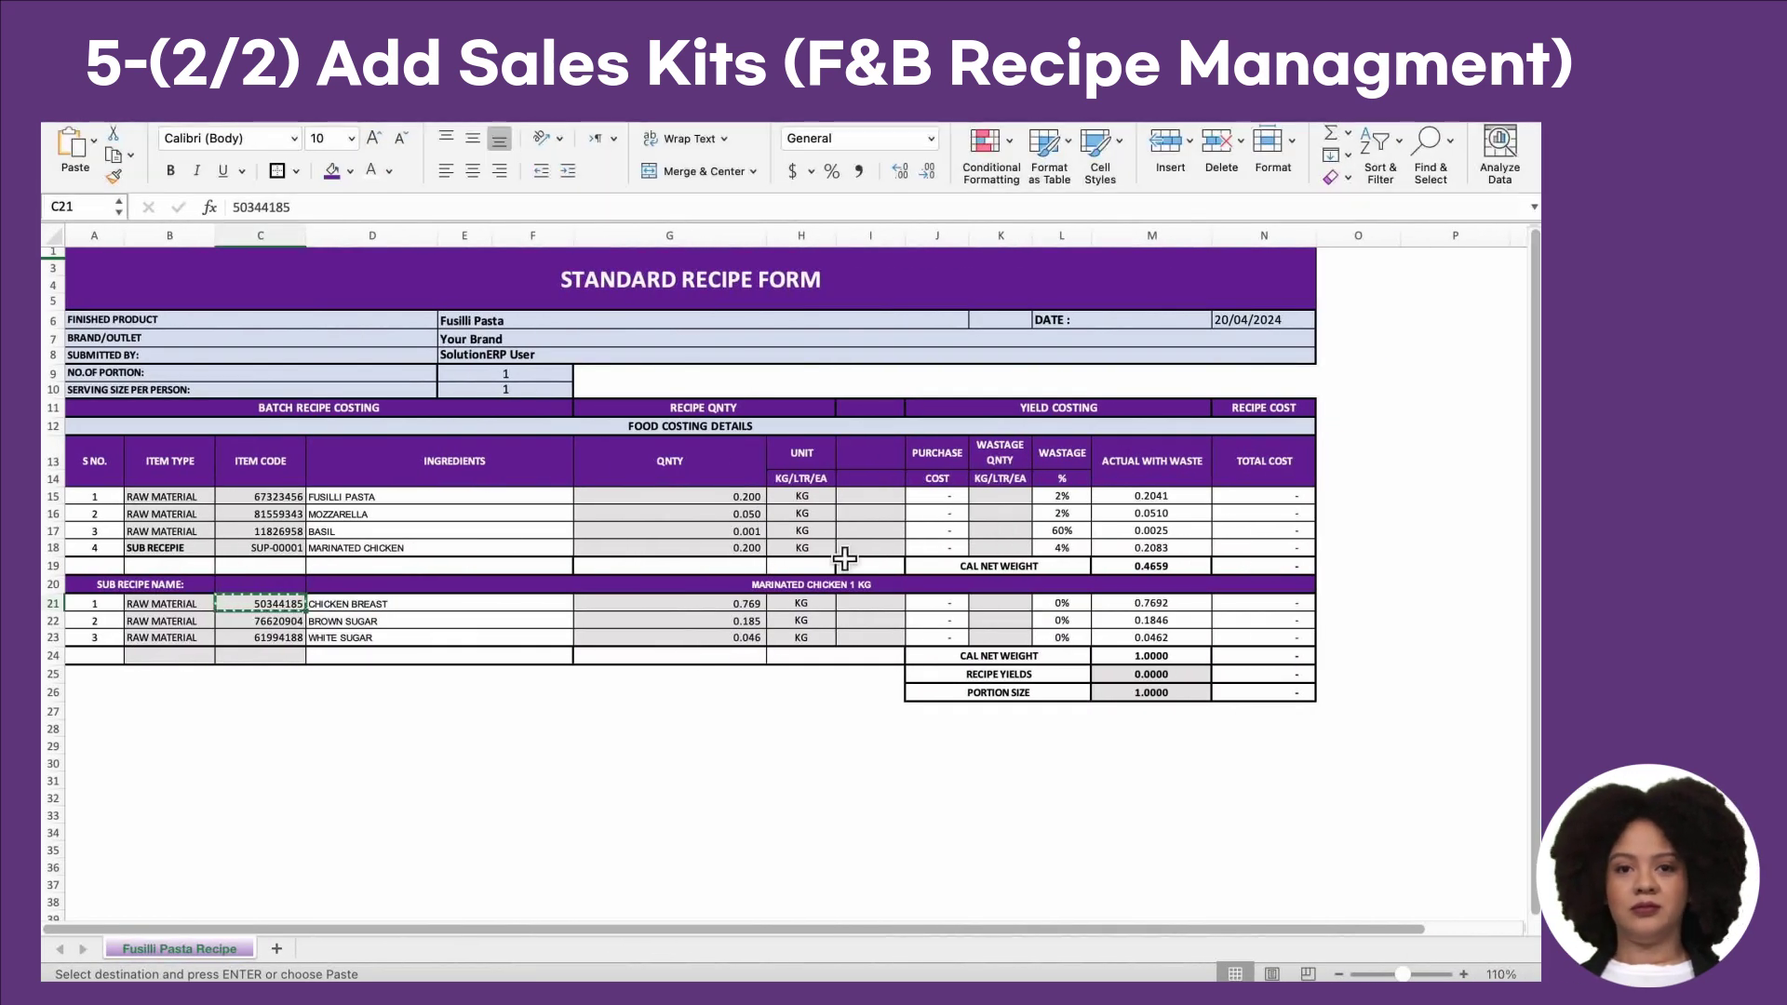
pyautogui.click(748, 607)
pyautogui.press('super+c')
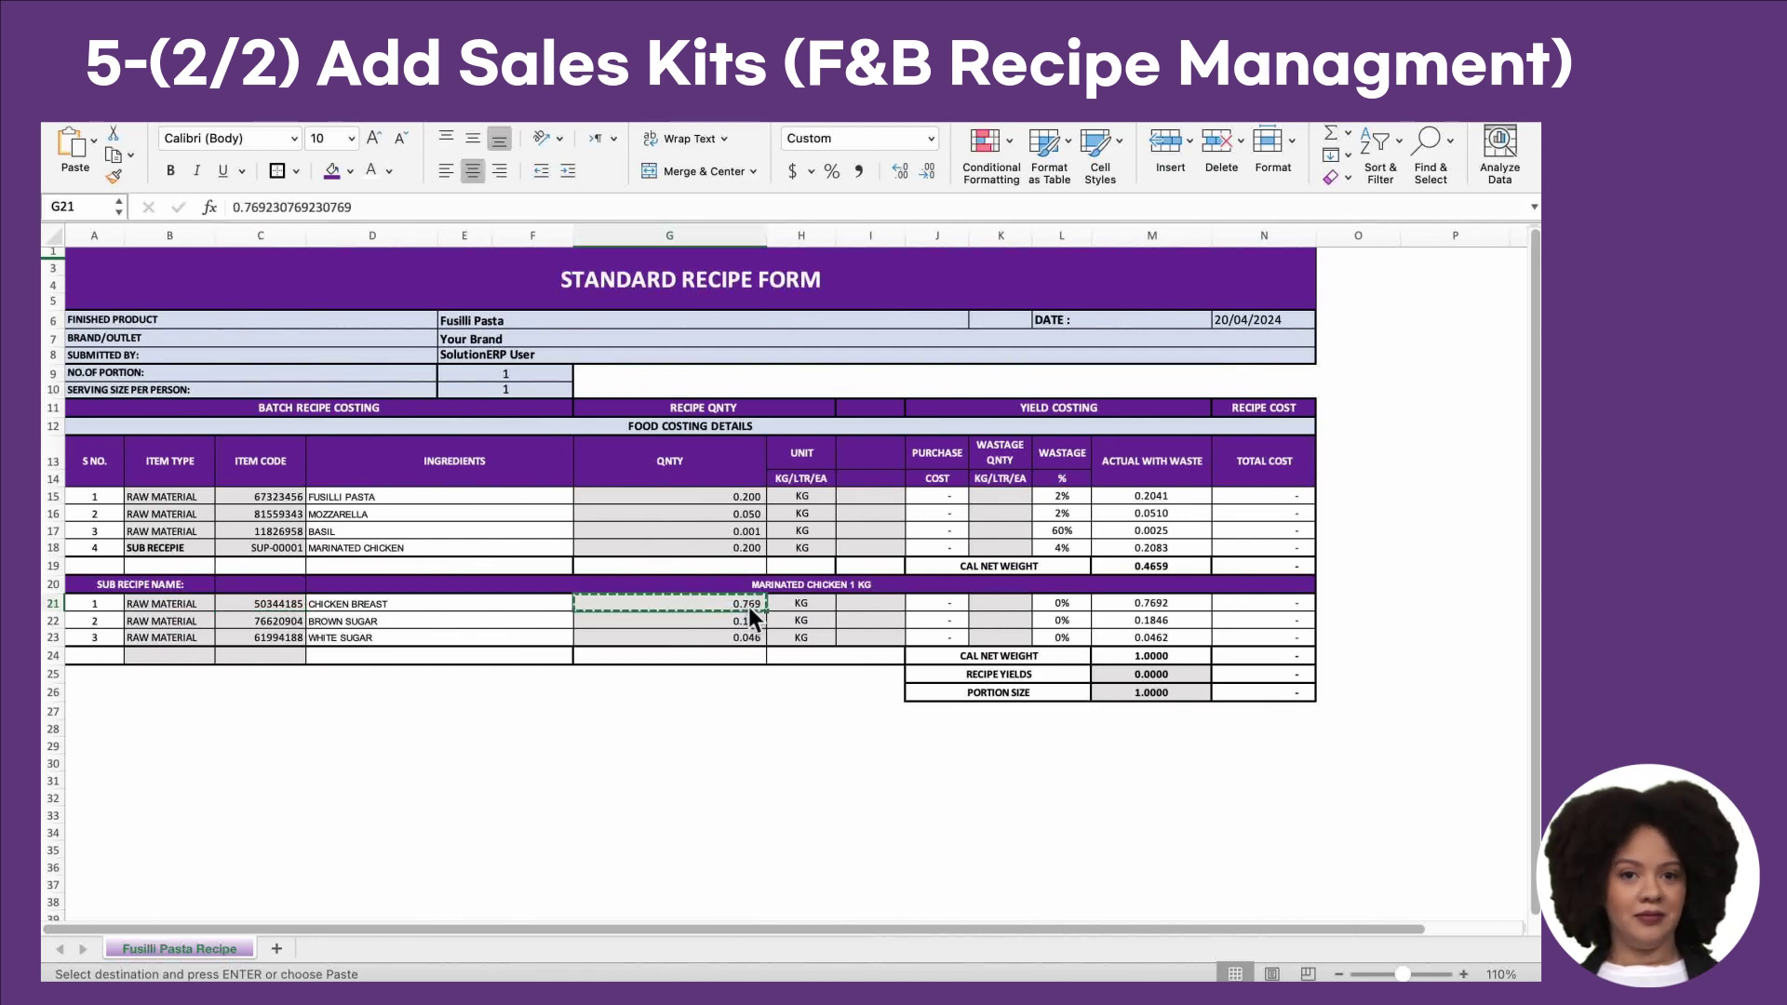
pyautogui.hotkey('ctrl', 'Left')
pyautogui.click(871, 496)
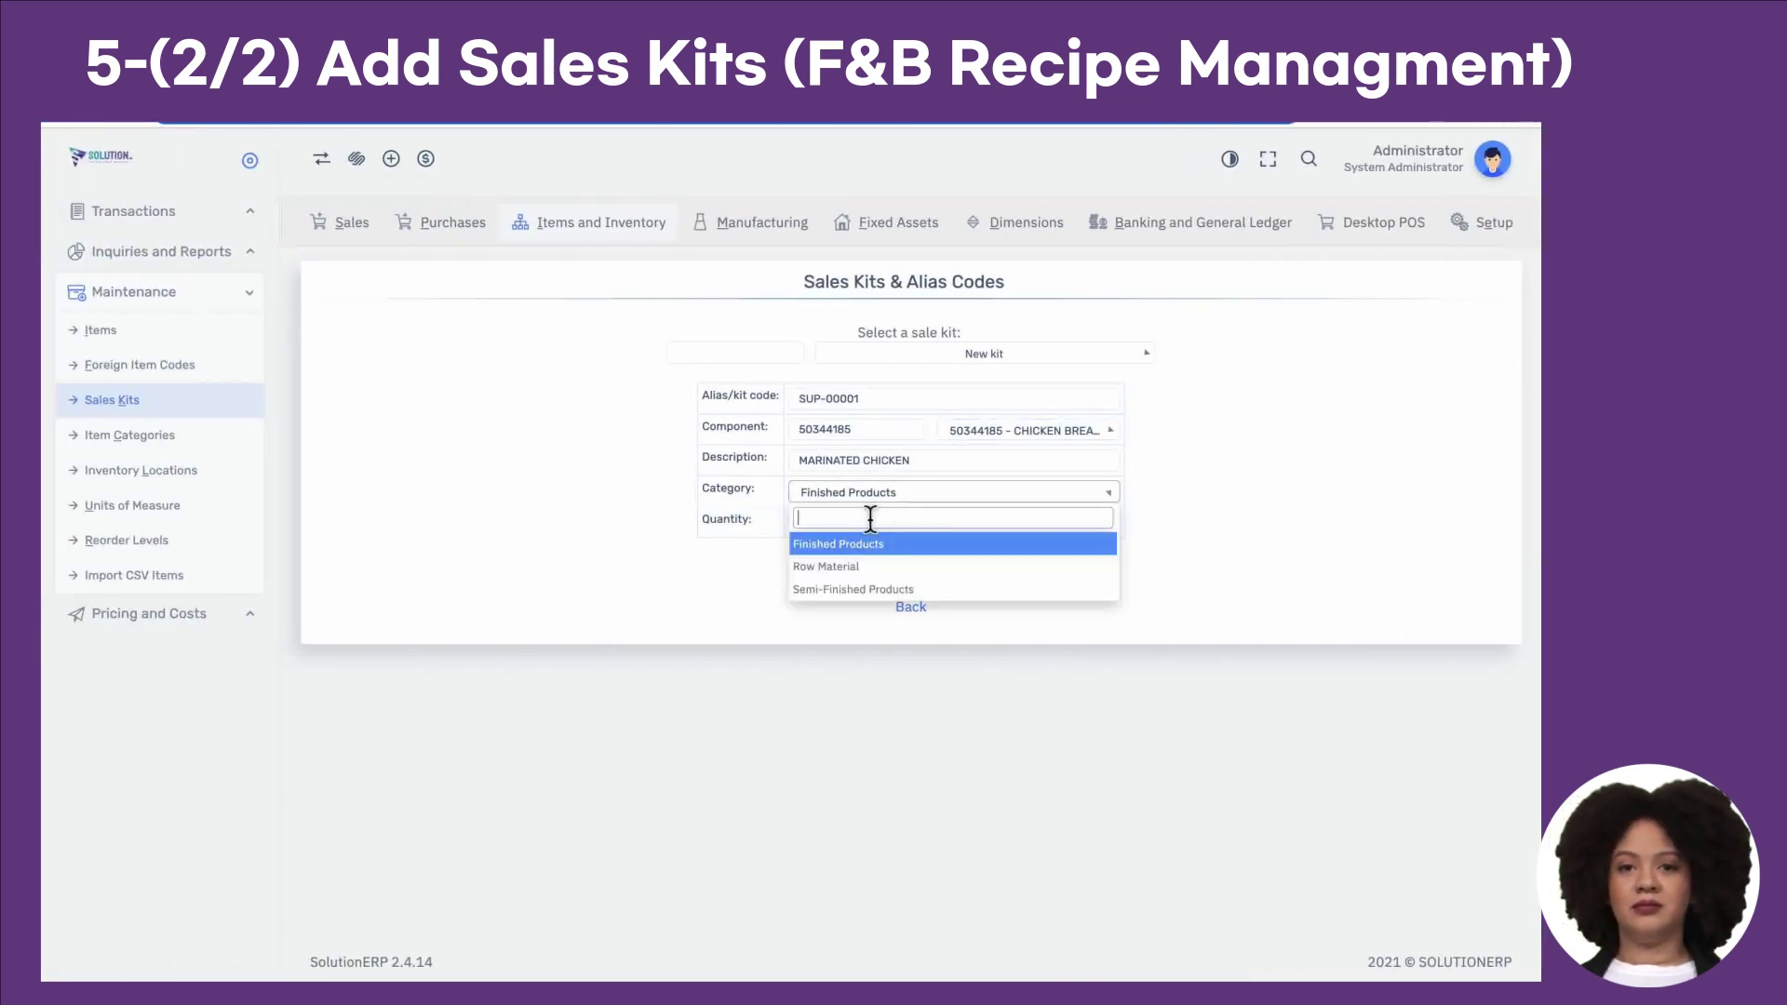
pyautogui.click(853, 590)
pyautogui.click(968, 528)
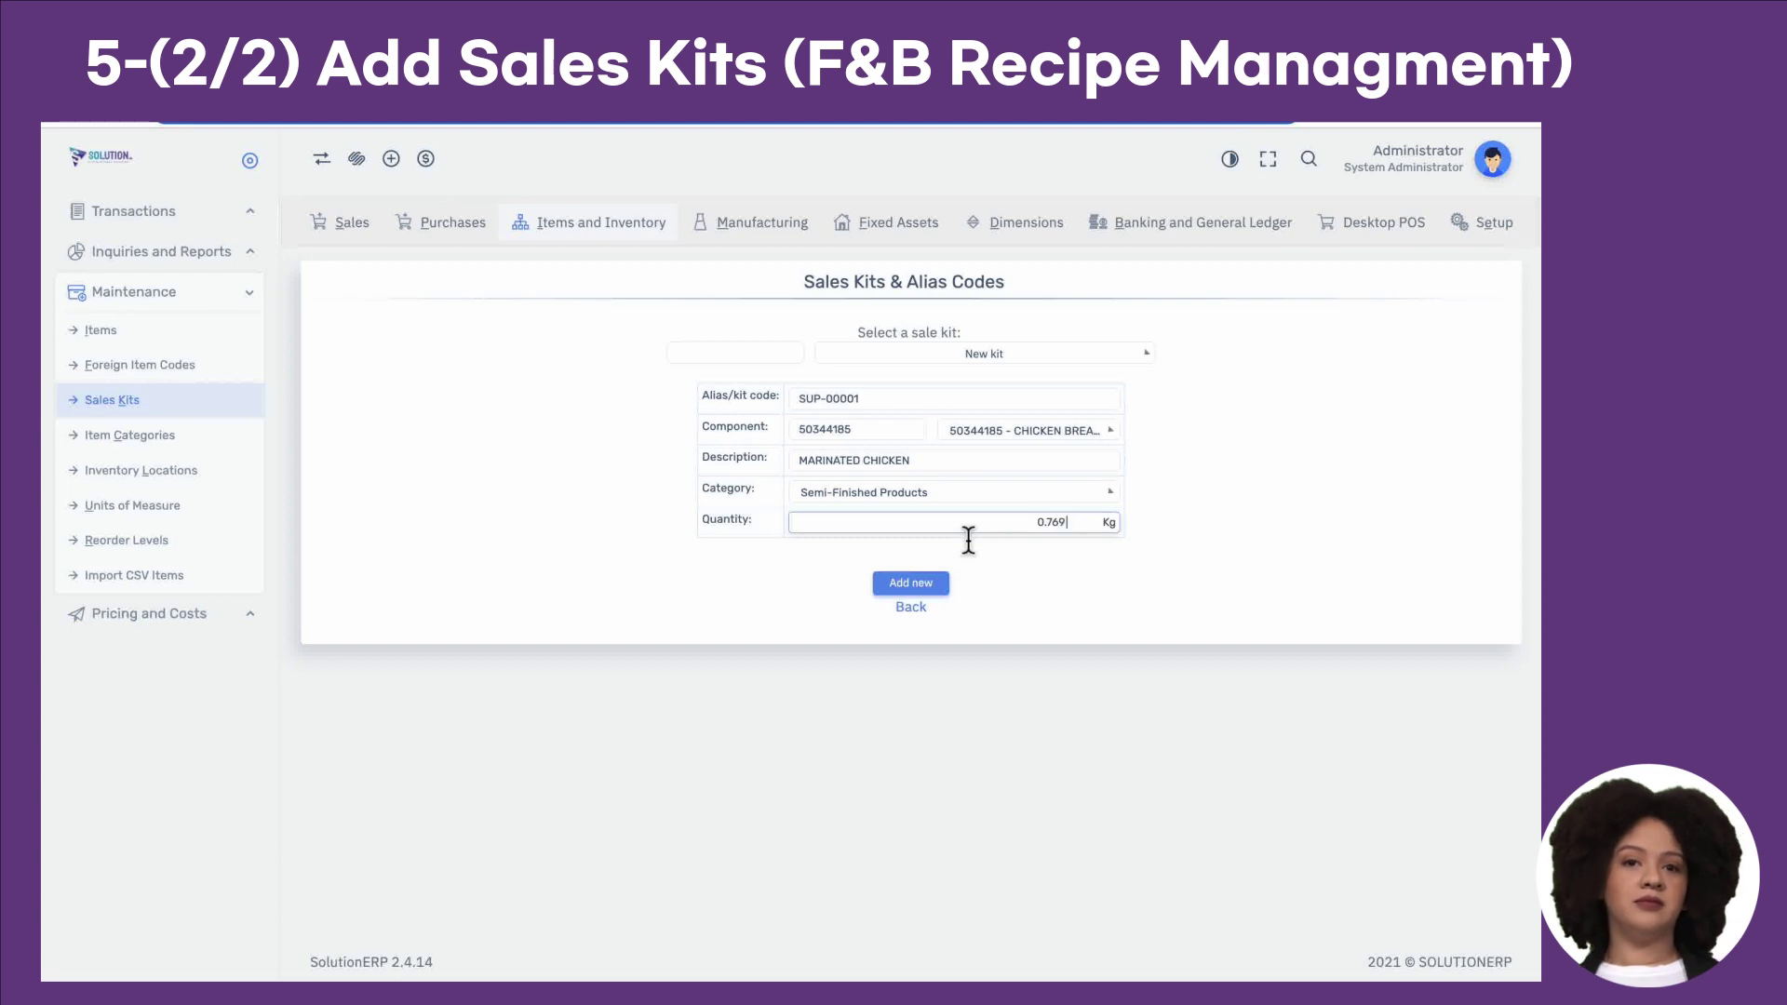
pyautogui.click(942, 586)
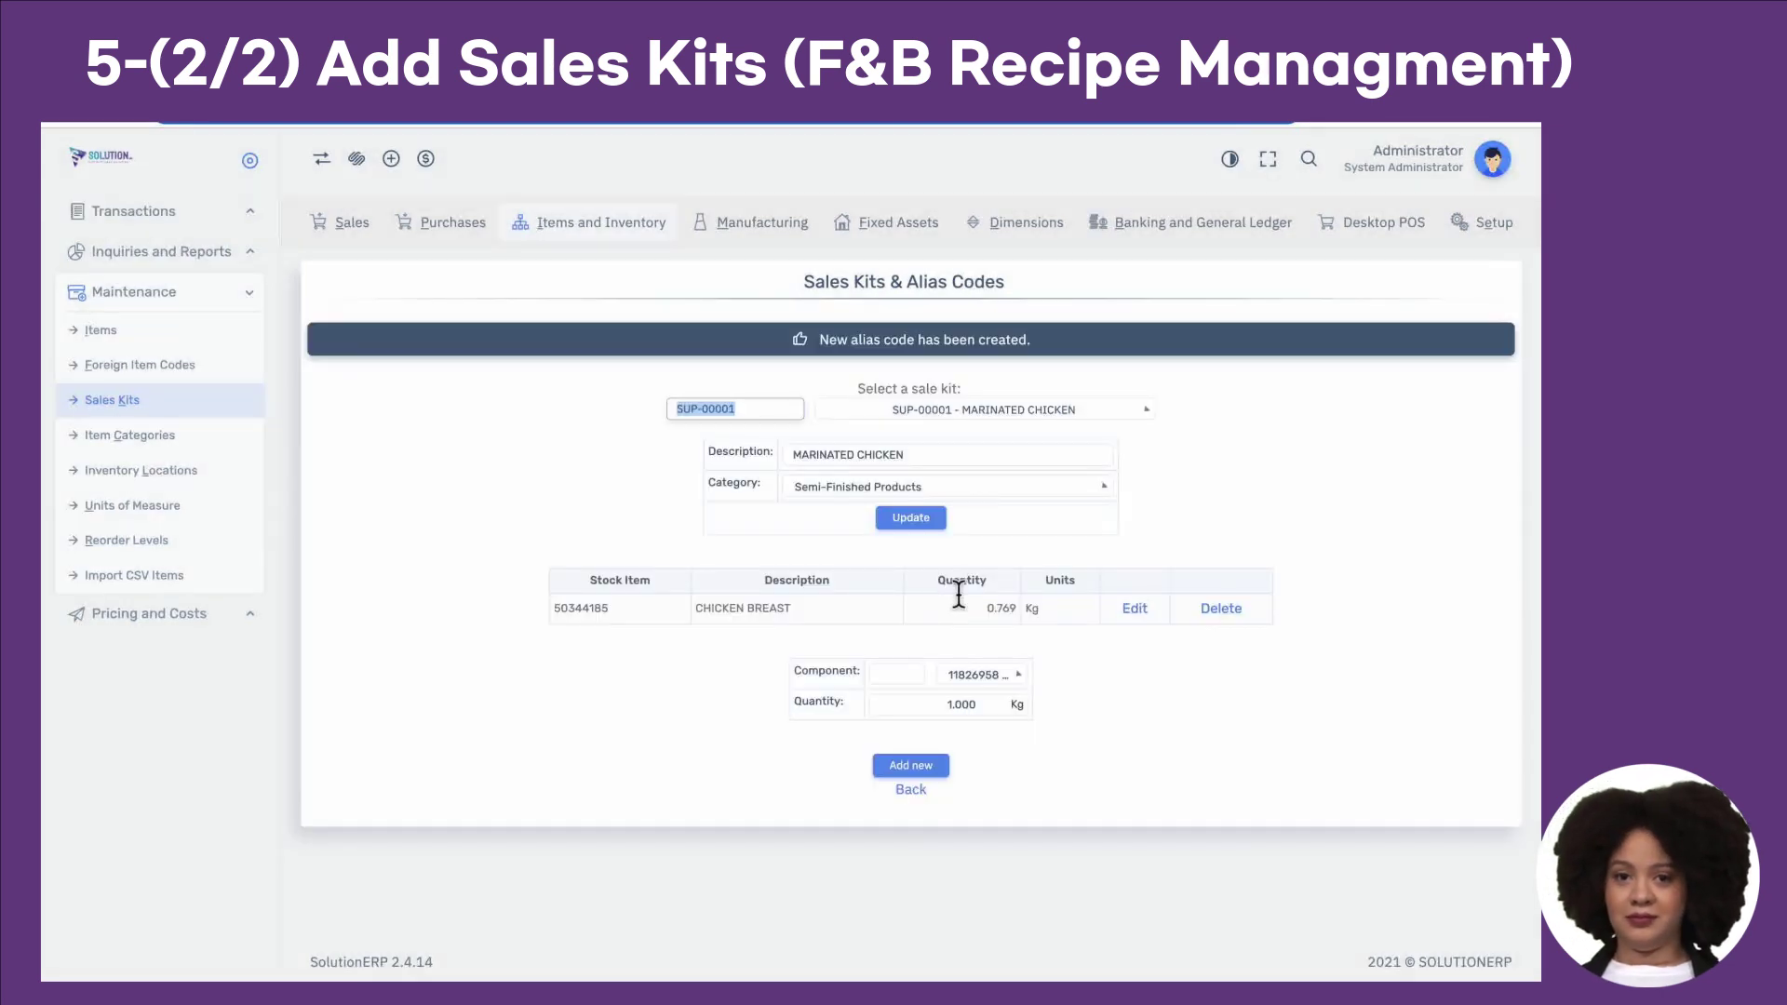
# Step: Add component 76620904 Brown Sugar at 0.185 Kg to the Marinated Chicken kit
pyautogui.hotkey('ctrl', 'Right')
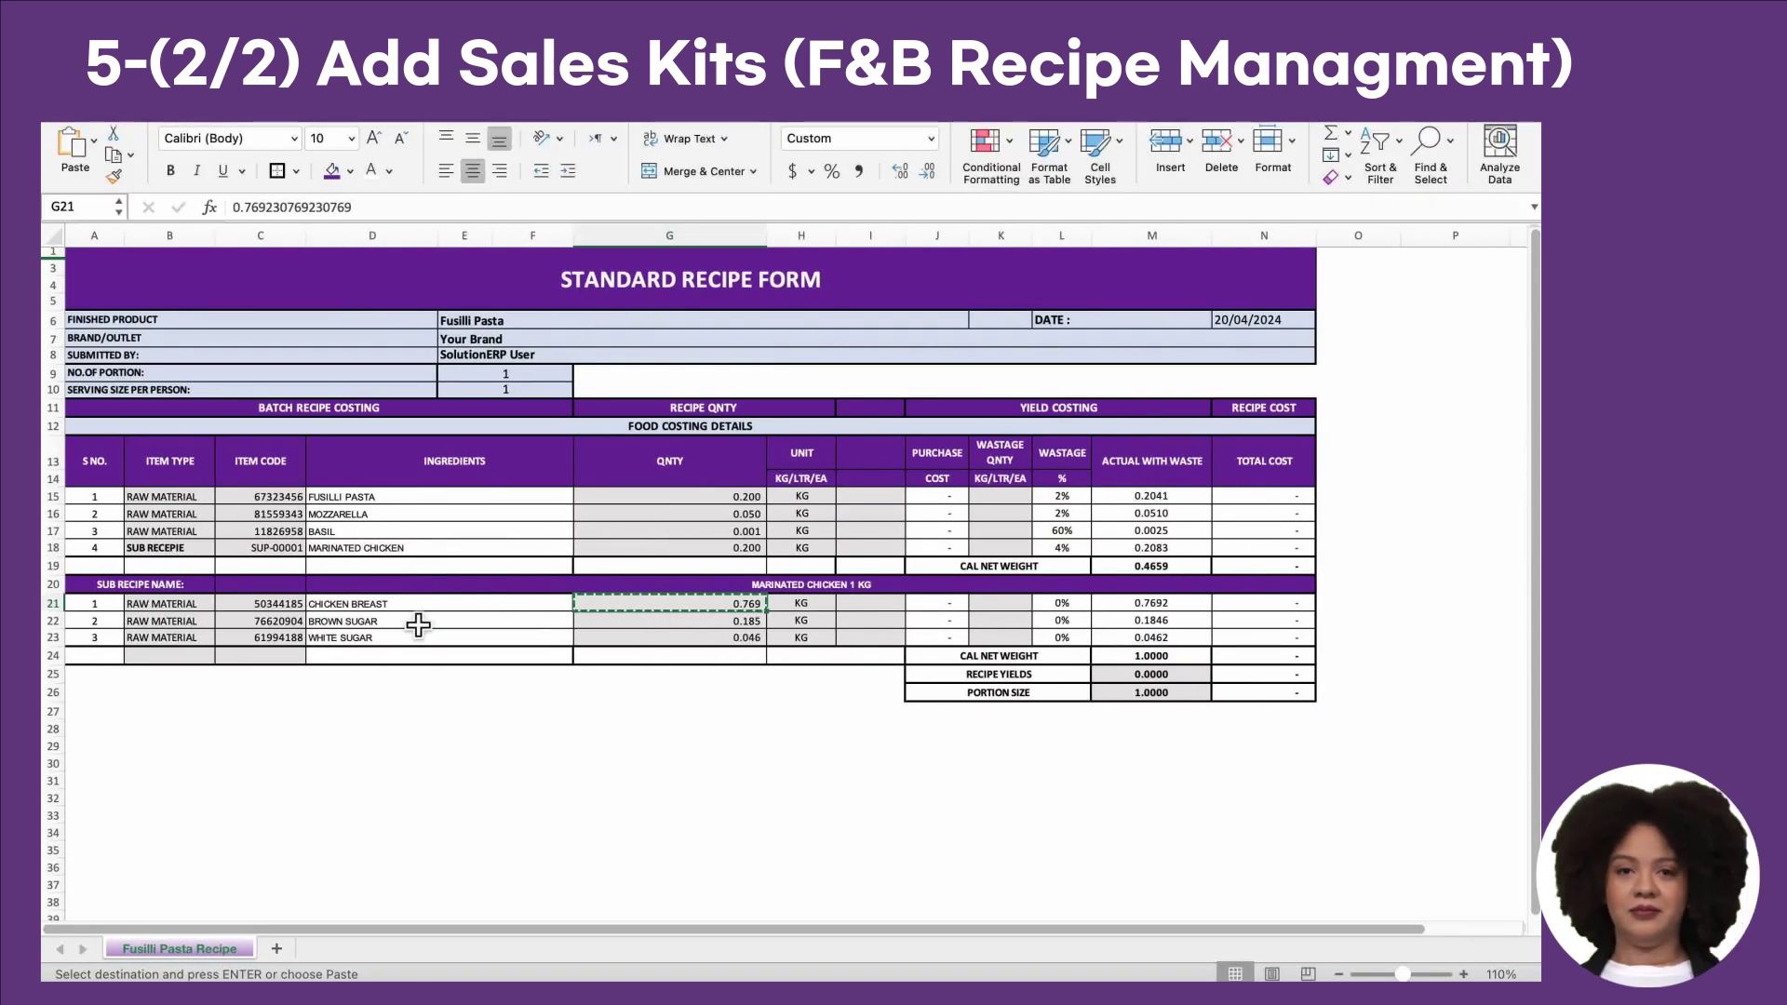
pyautogui.hotkey('ctrl', 'Left')
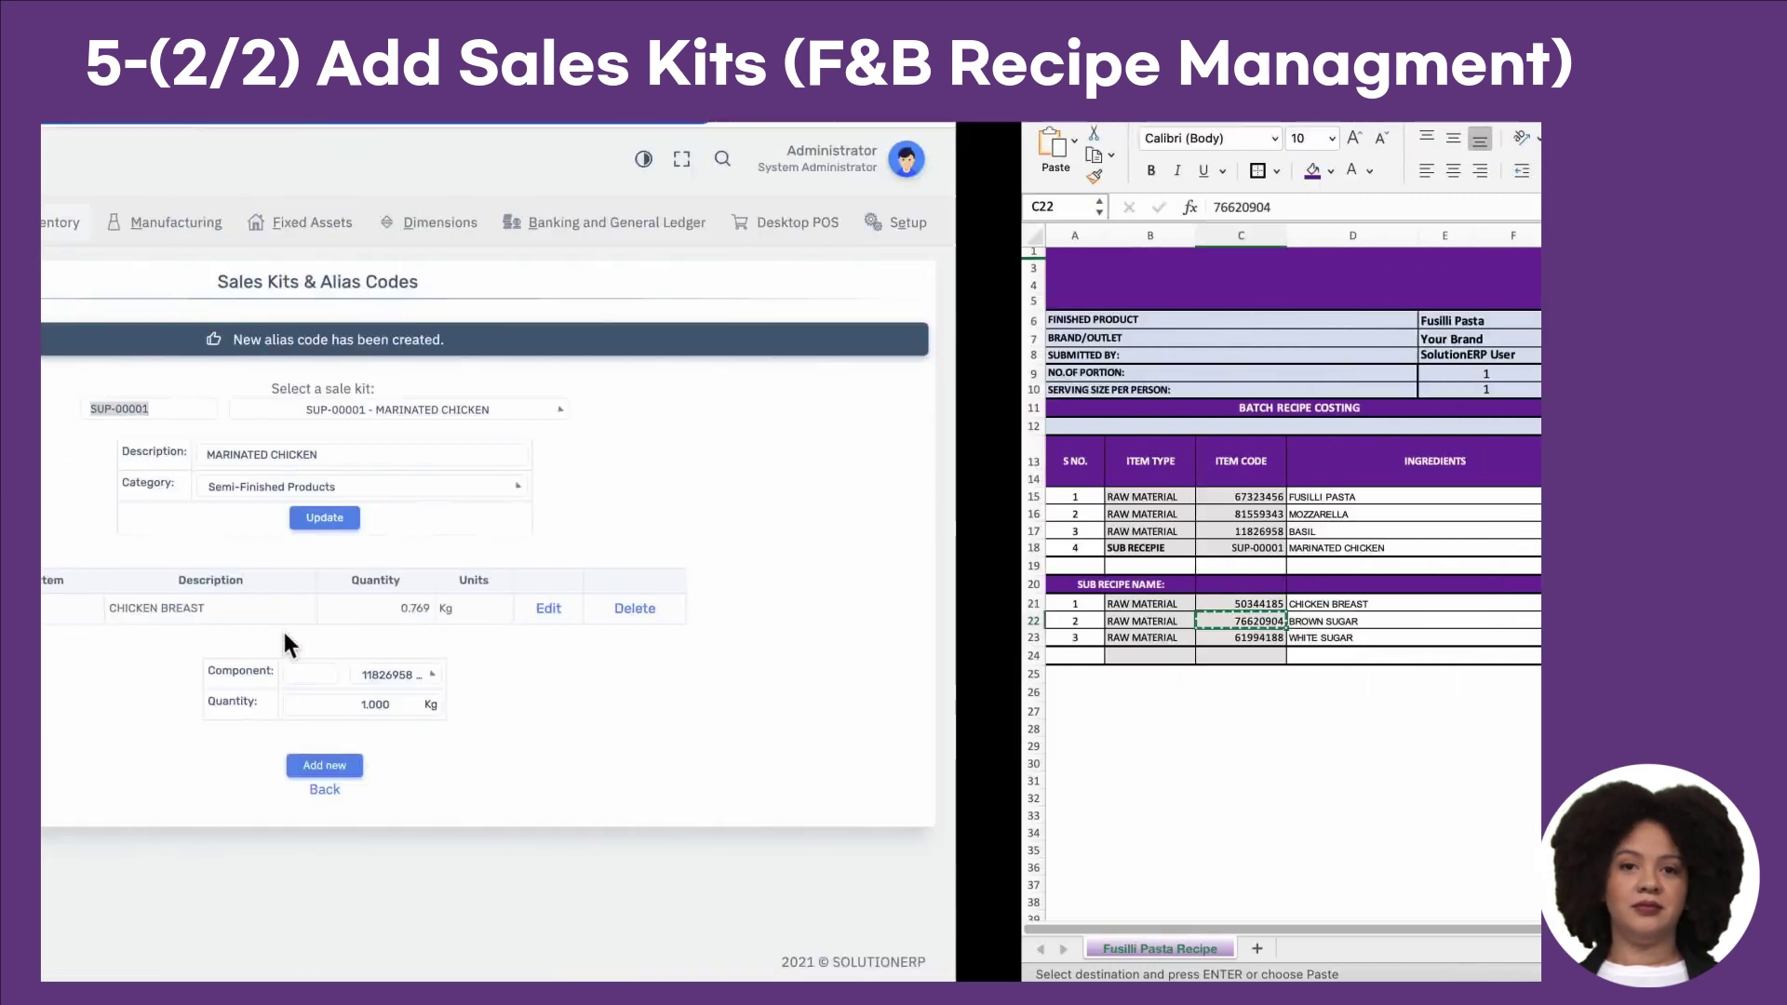
pyautogui.click(1010, 675)
pyautogui.hotkey('ctrl', 'v')
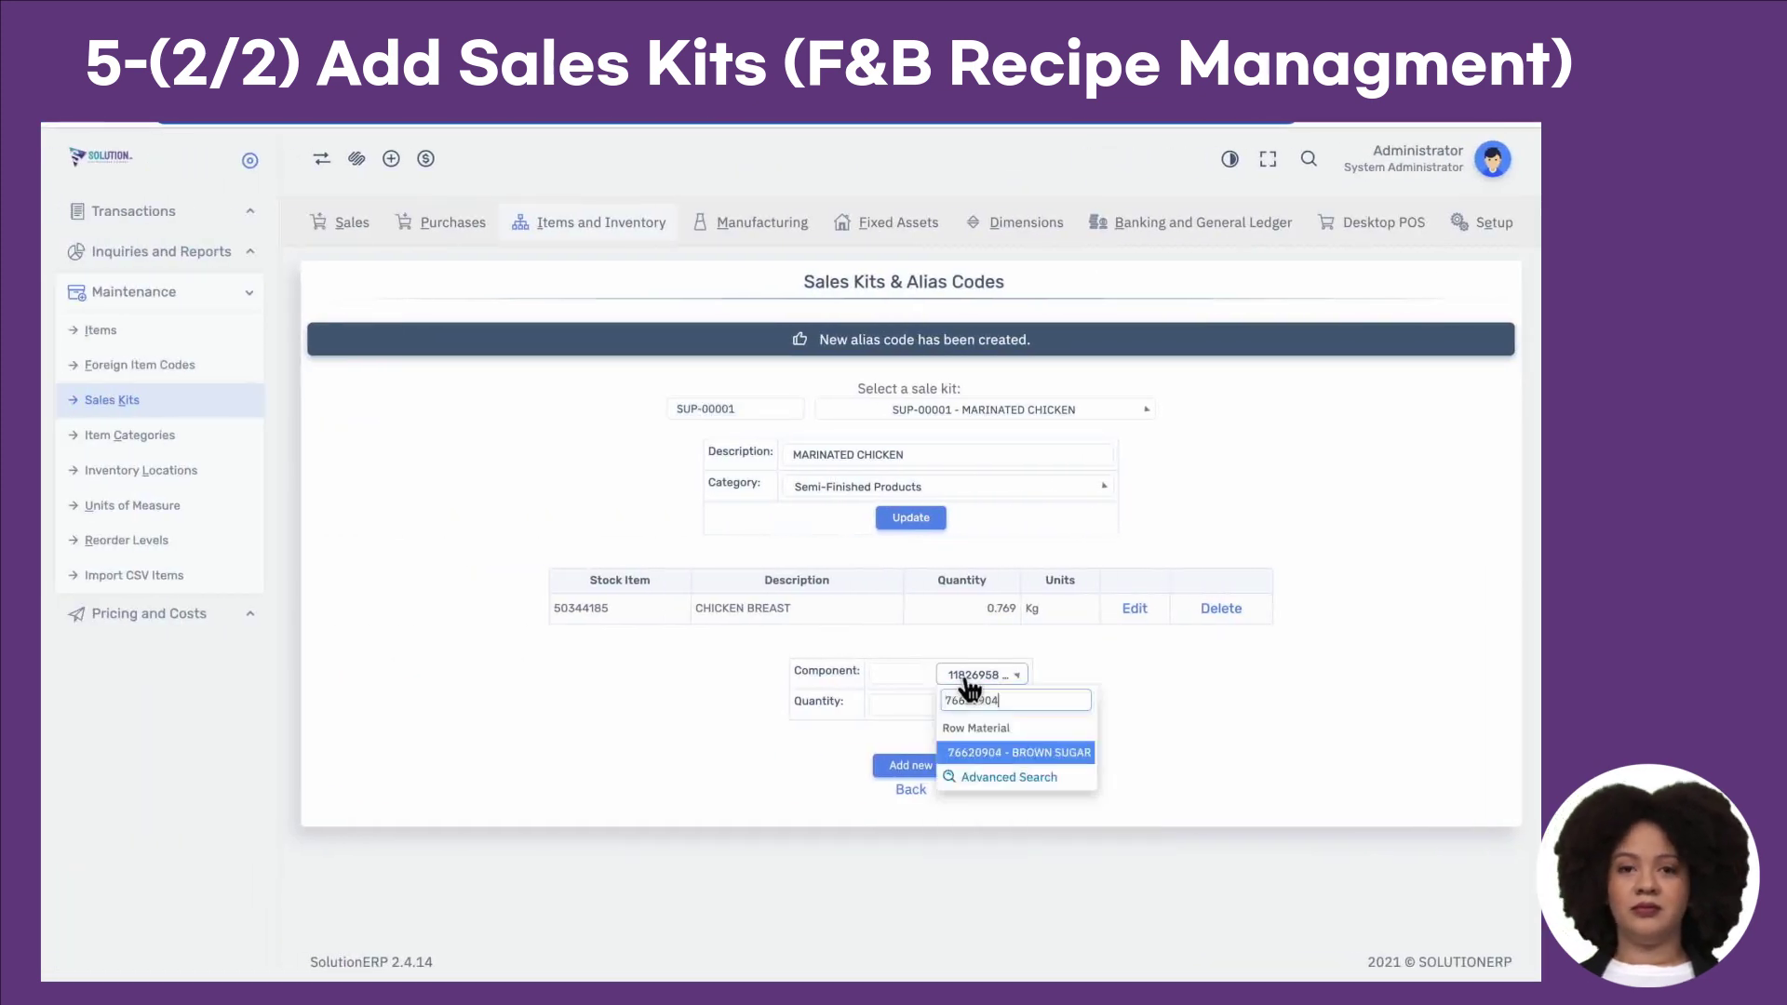
pyautogui.click(1013, 756)
pyautogui.hotkey('ctrl', 'Right')
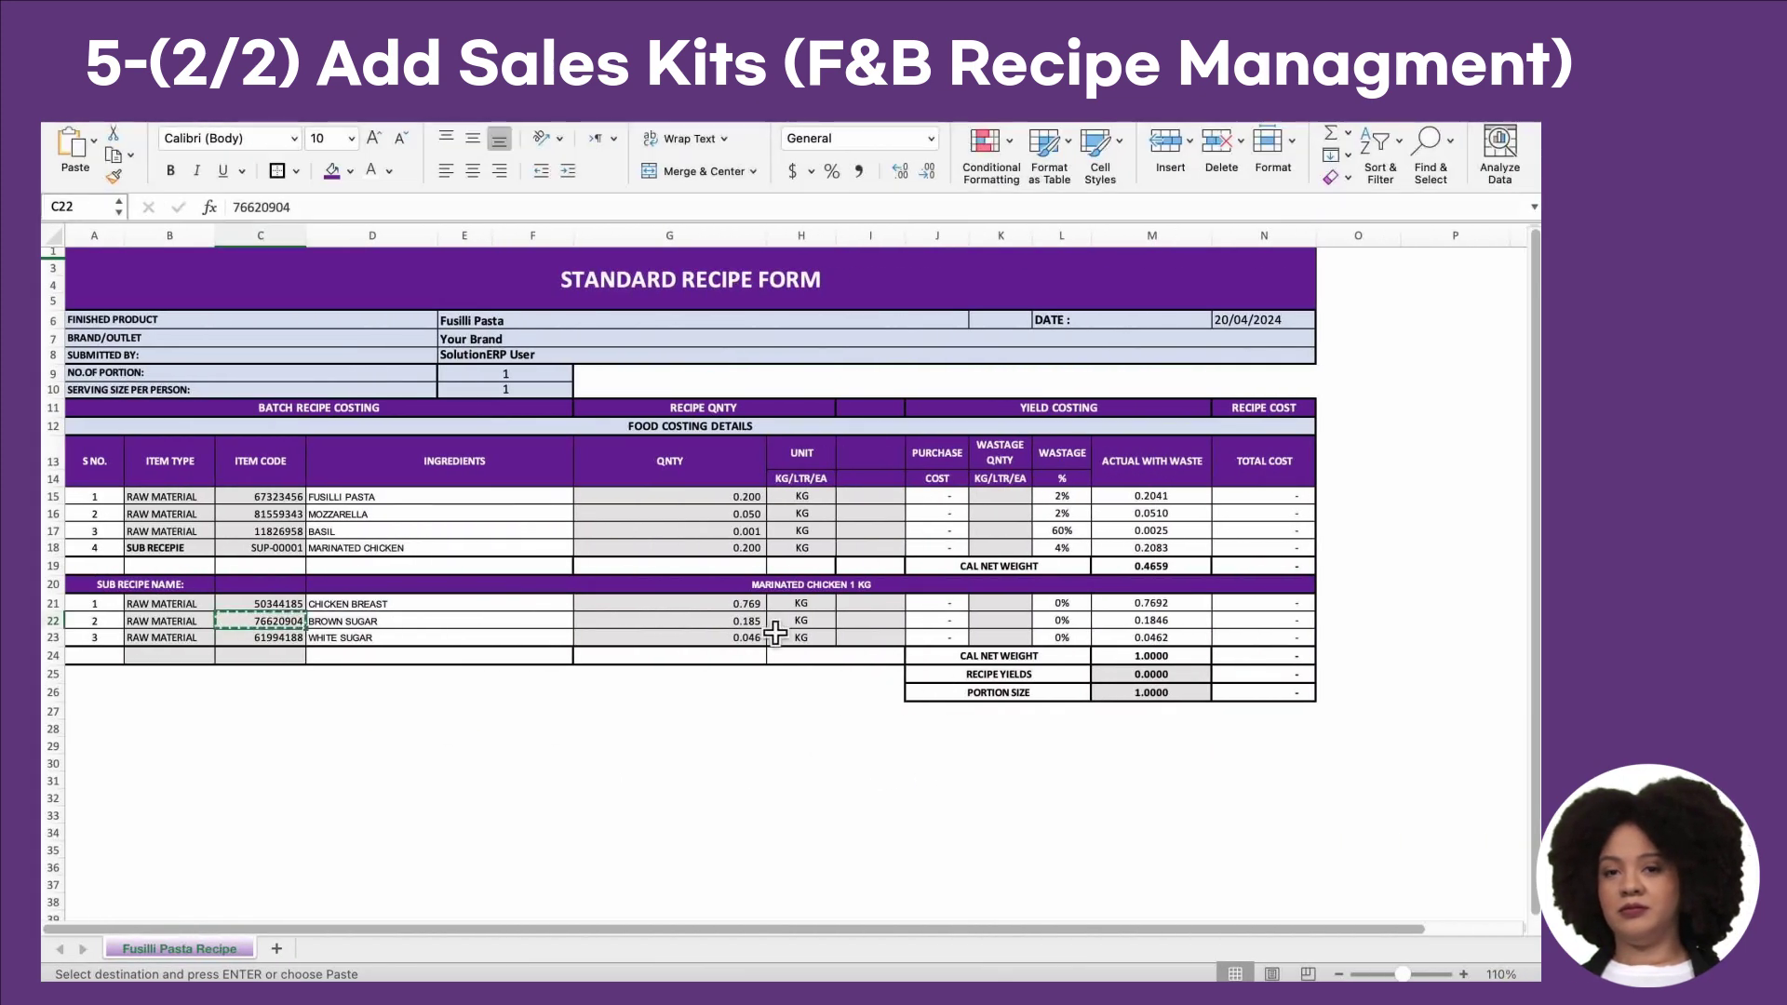
pyautogui.hotkey('ctrl', 'c')
pyautogui.hotkey('ctrl', 'Left')
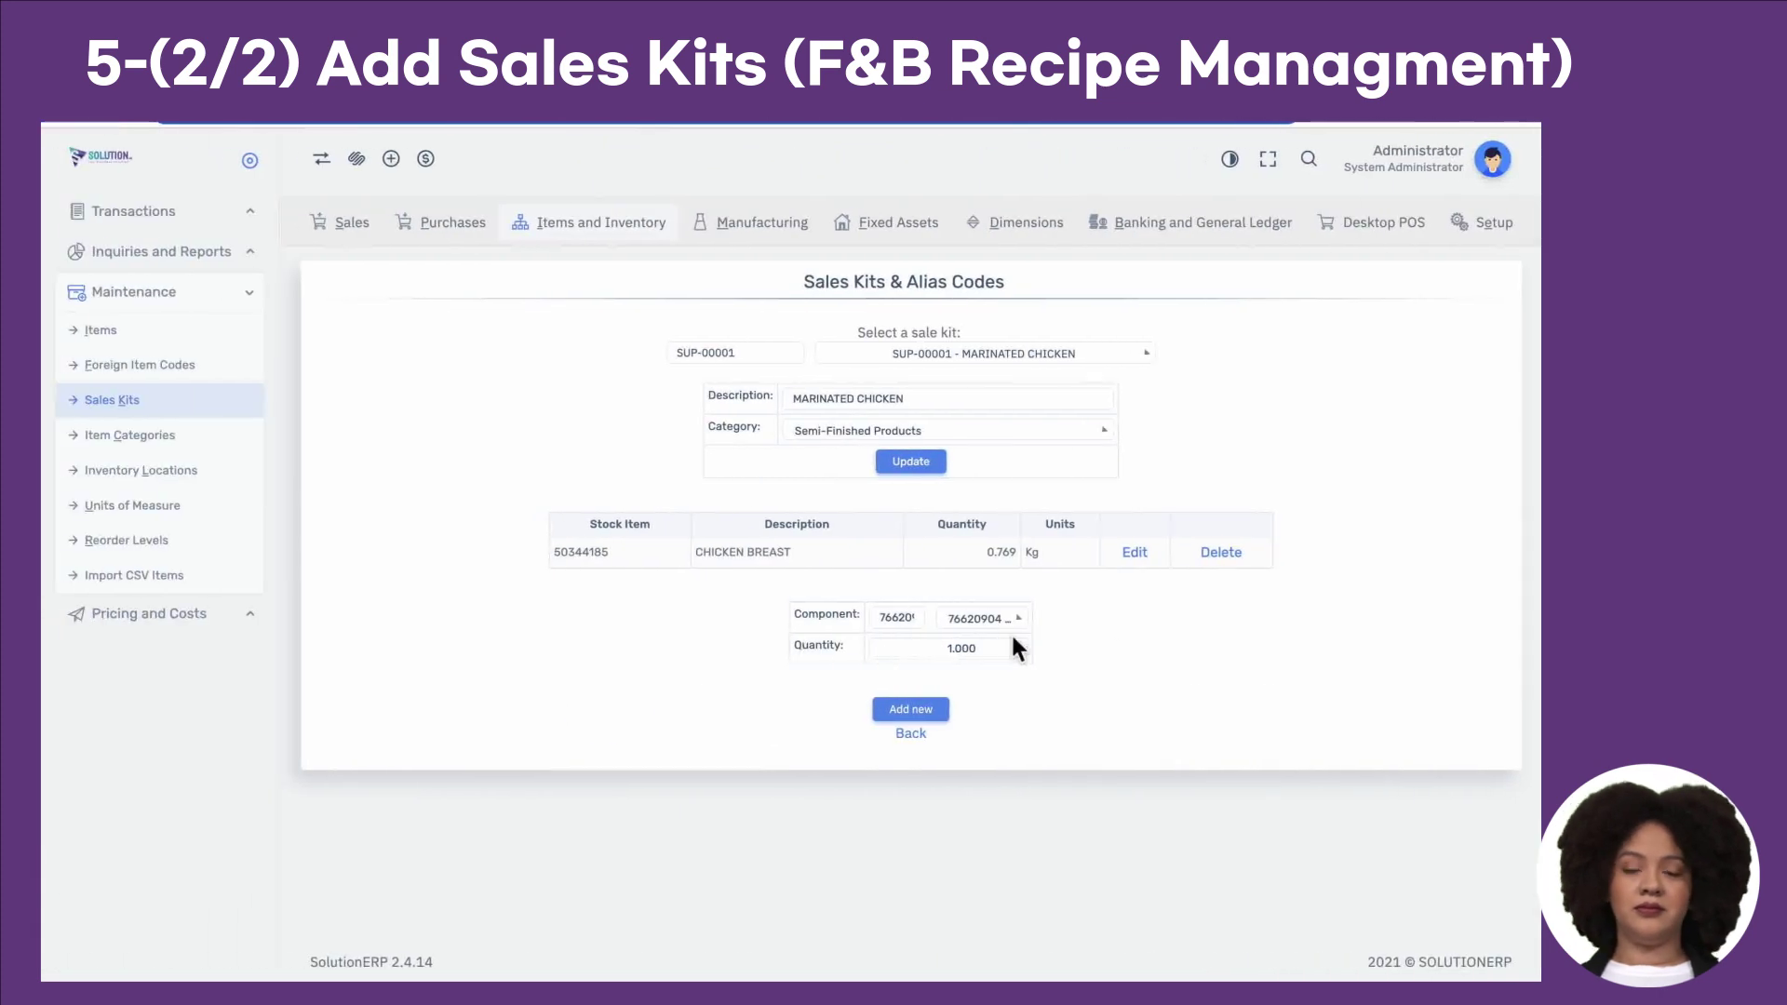
pyautogui.doubleClick(970, 661)
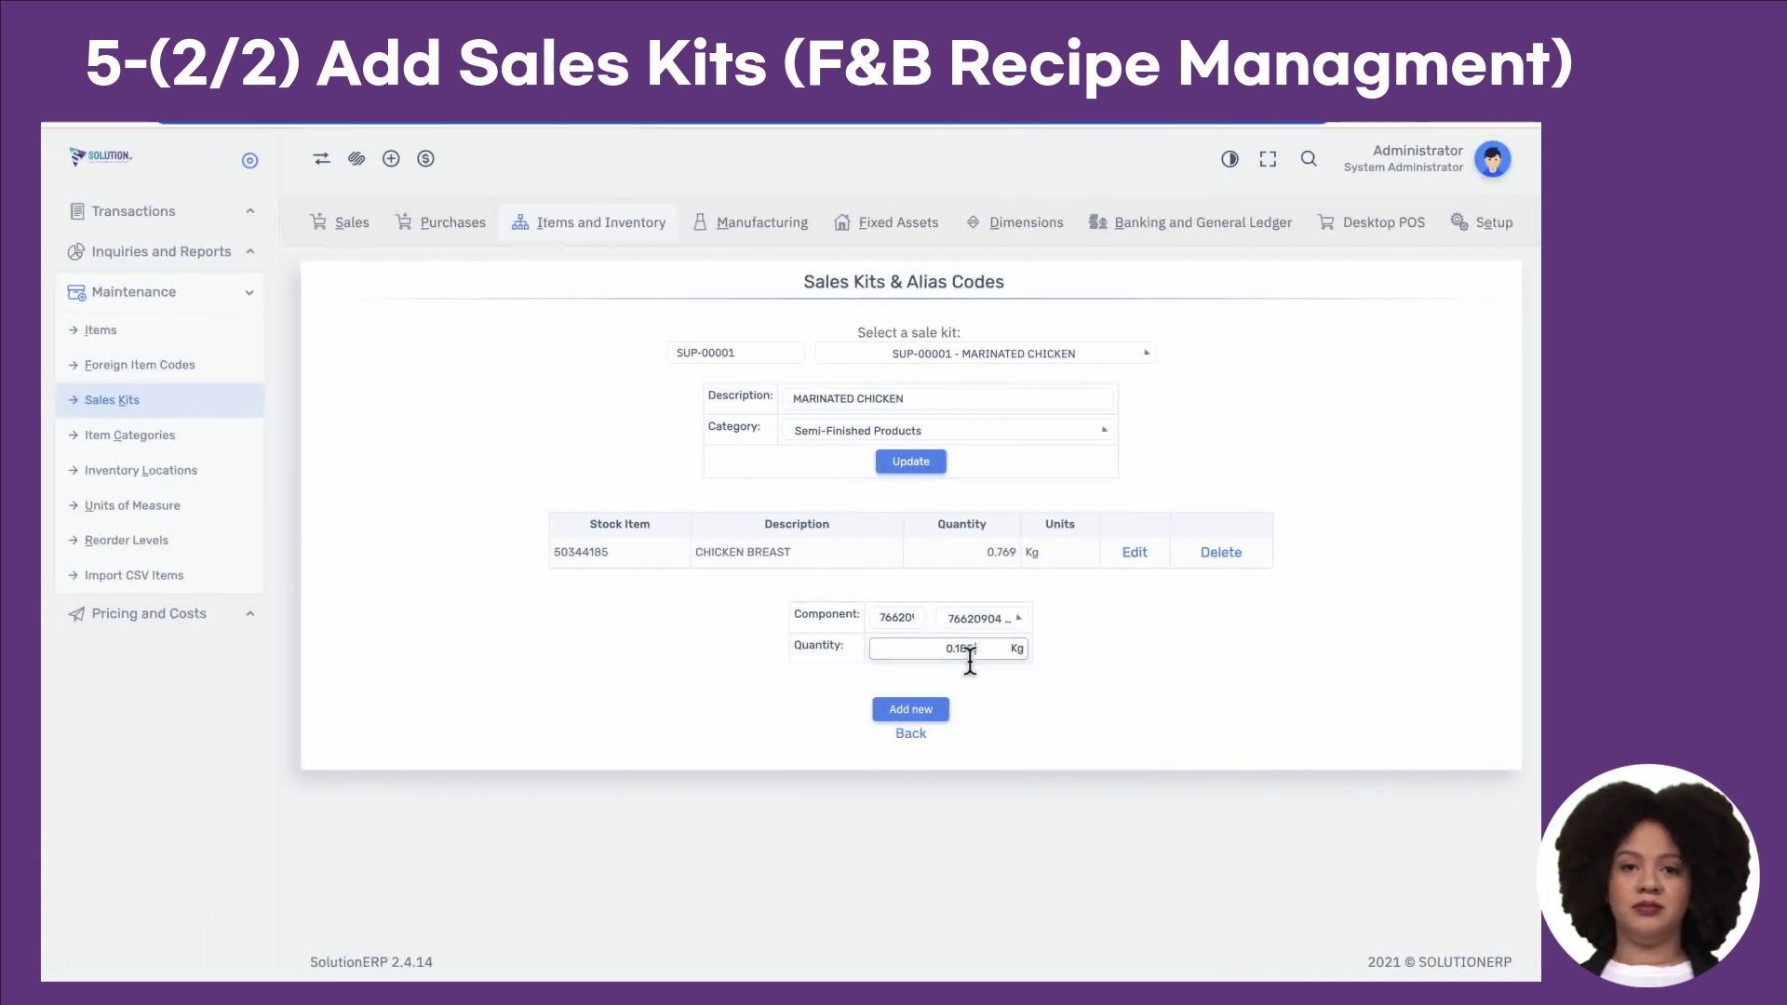
pyautogui.click(938, 715)
# Step: Add component 61994188 White Sugar at 0.046 Kg, copying its code and quantity from the recipe sheet
pyautogui.hotkey('ctrl', 'Right')
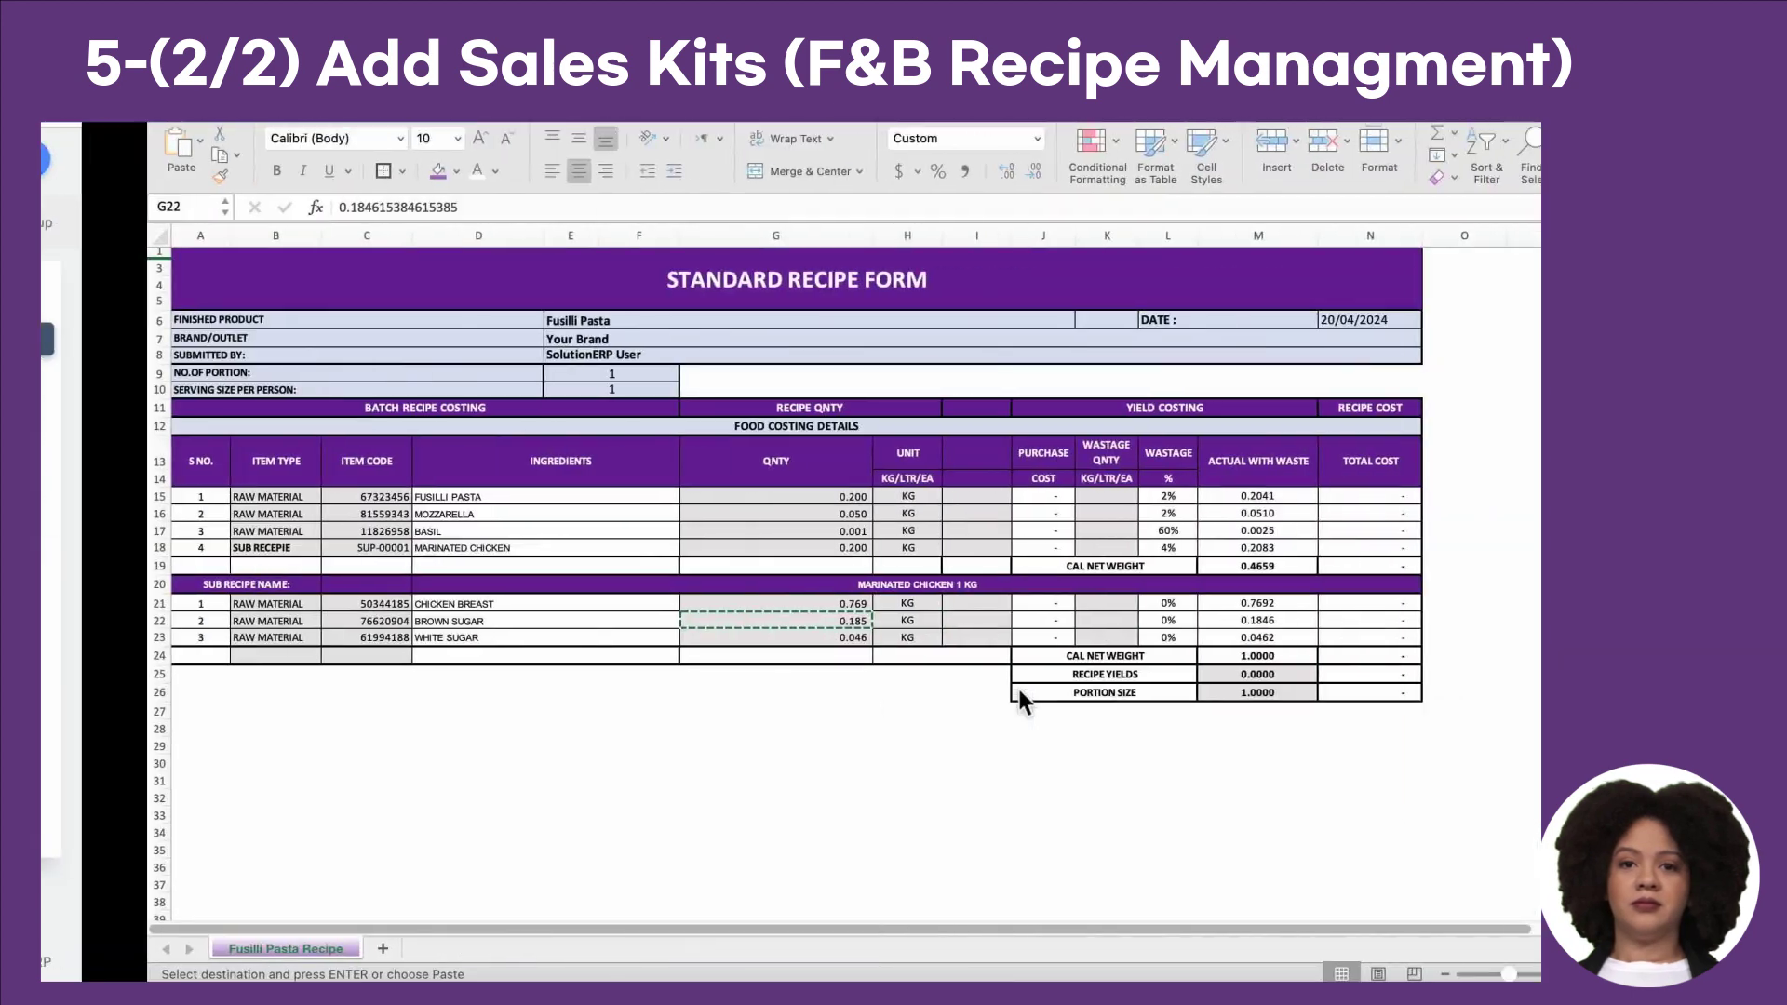
pyautogui.click(291, 643)
pyautogui.hotkey('ctrl', 'c')
pyautogui.hotkey('ctrl', 'Left')
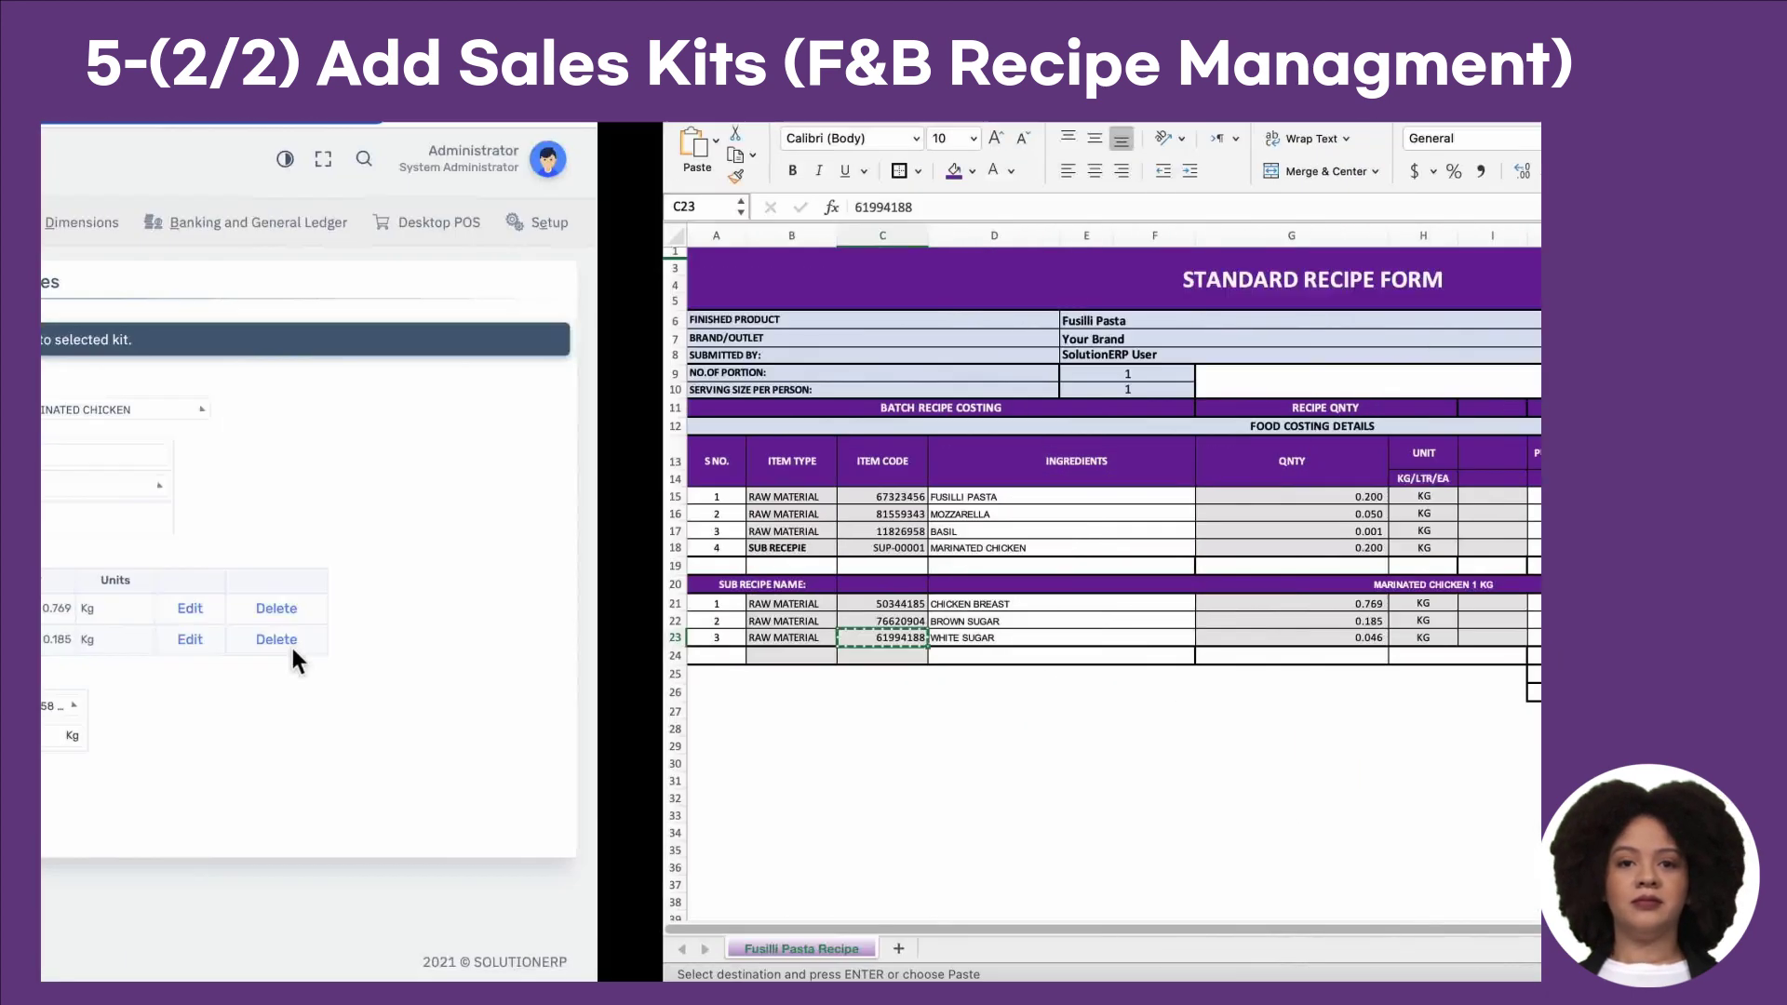
pyautogui.click(979, 707)
pyautogui.hotkey('ctrl', 'v')
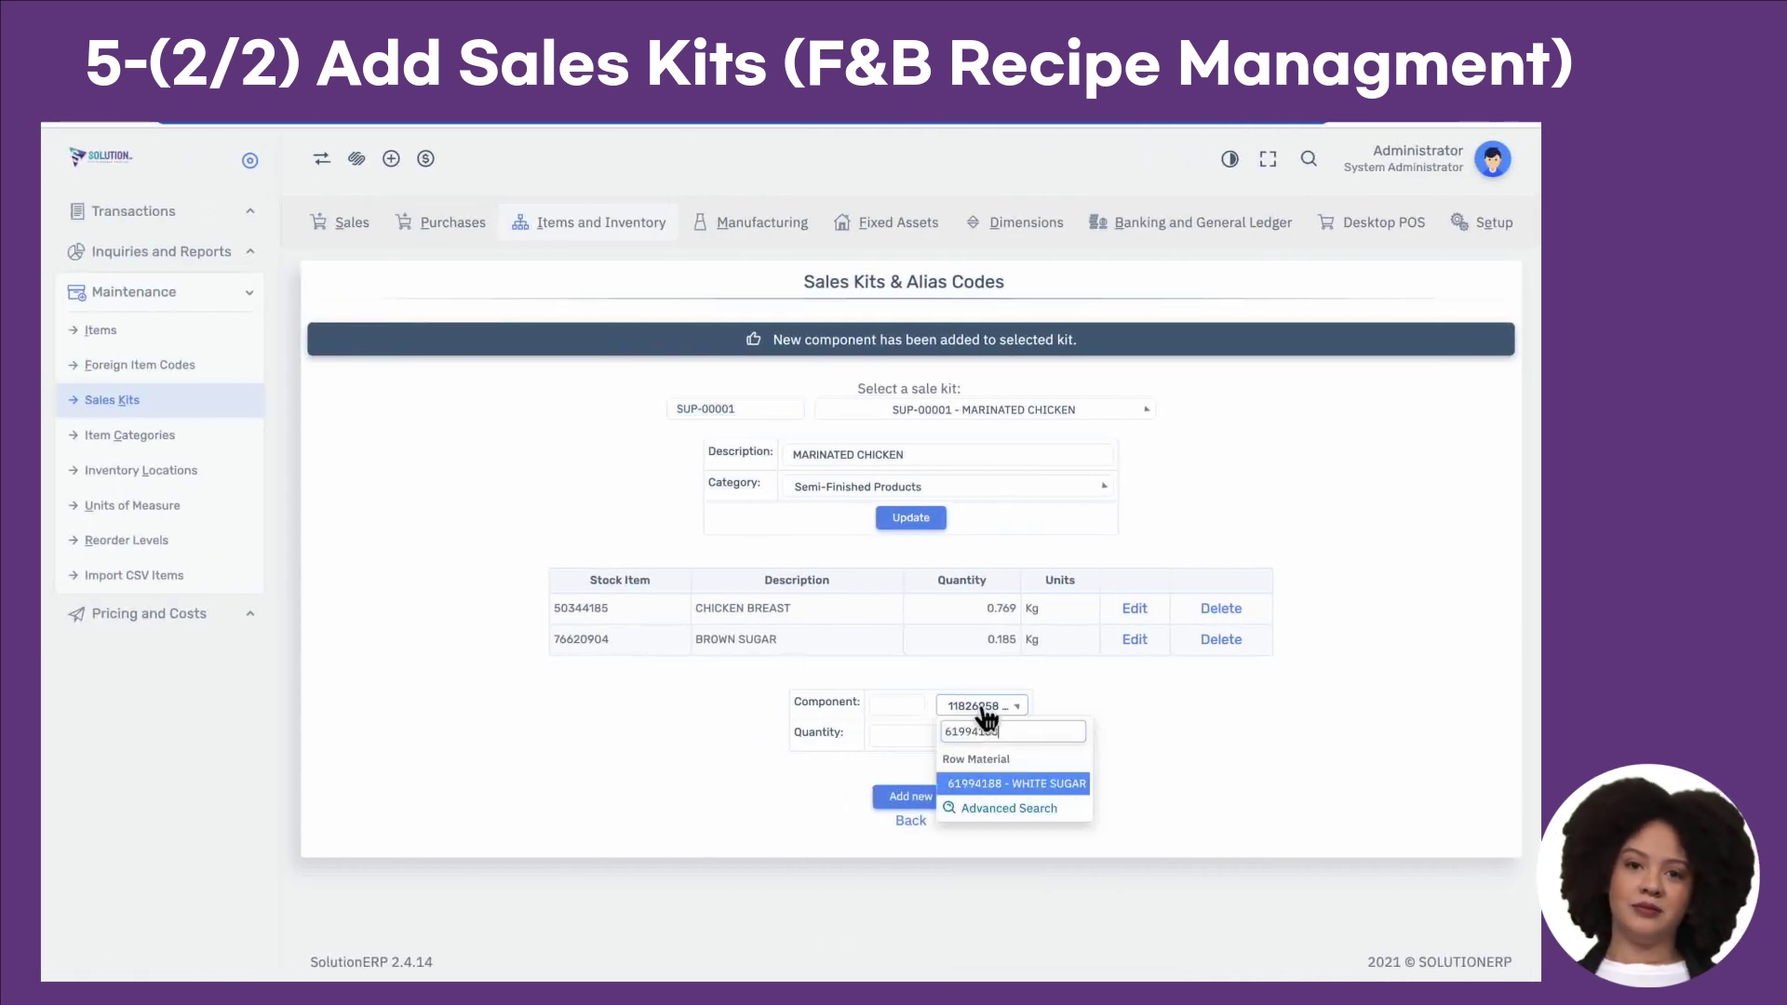
pyautogui.click(1001, 787)
pyautogui.hotkey('ctrl', 'Right')
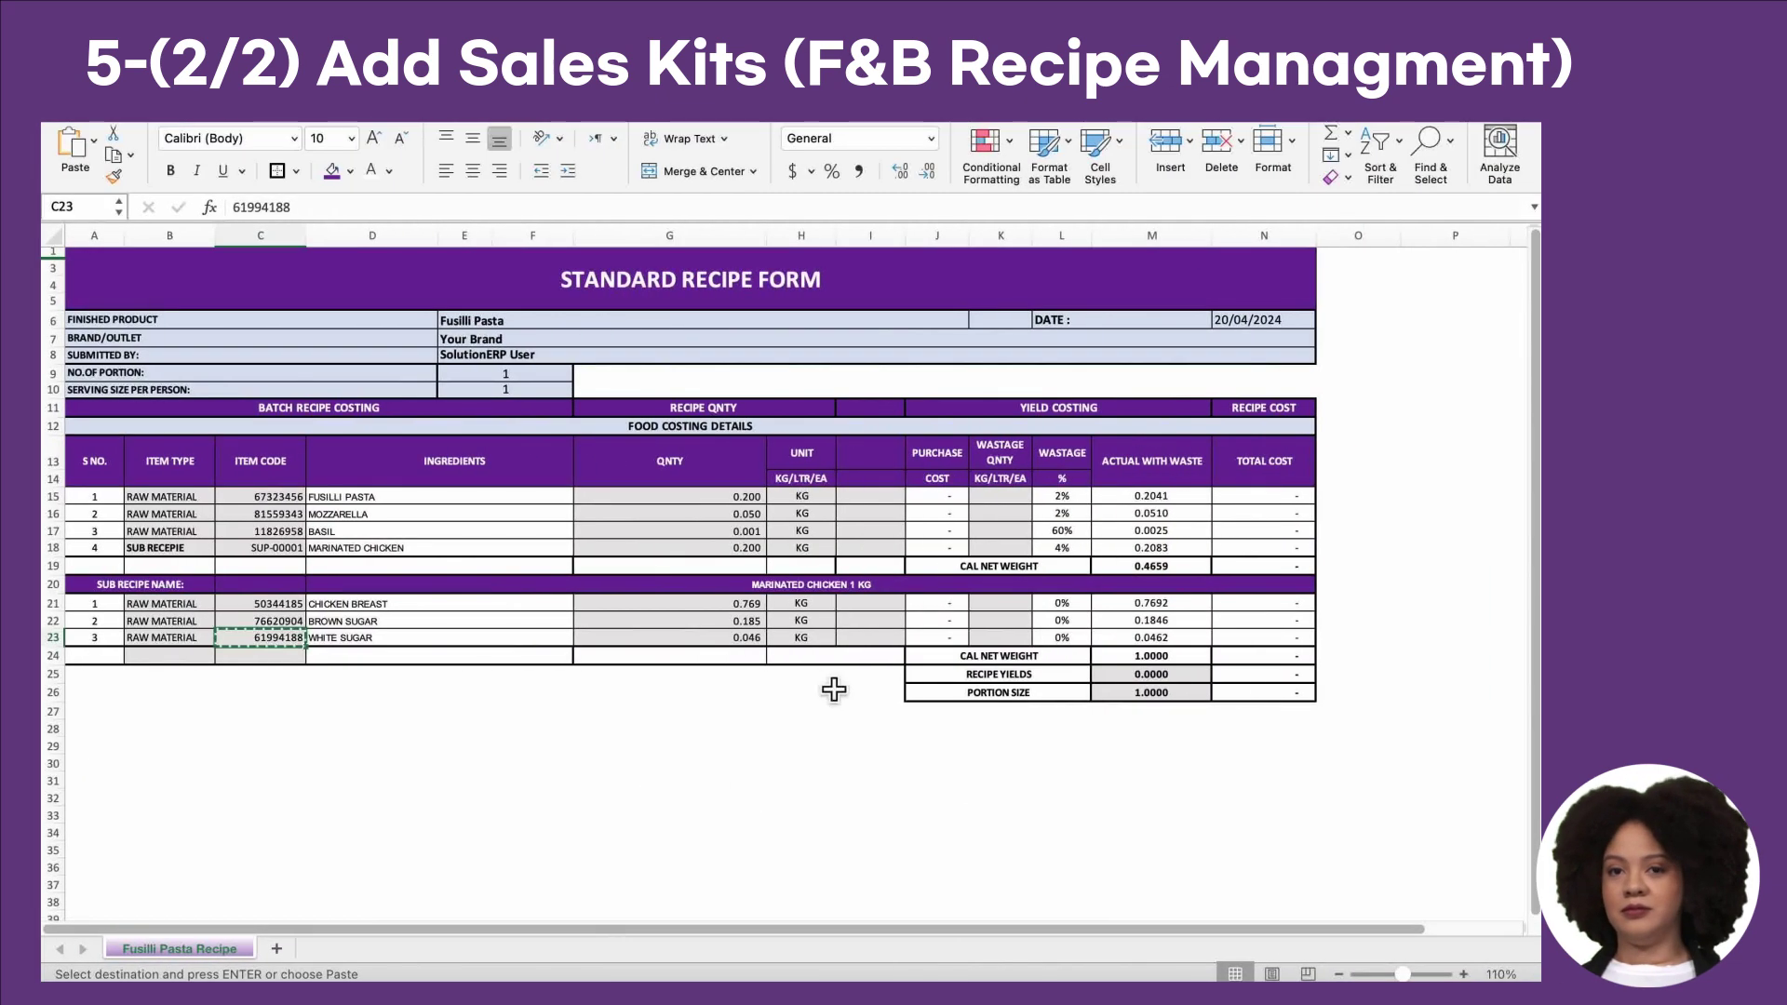
pyautogui.click(751, 644)
pyautogui.hotkey('ctrl', 'c')
pyautogui.hotkey('ctrl', 'Left')
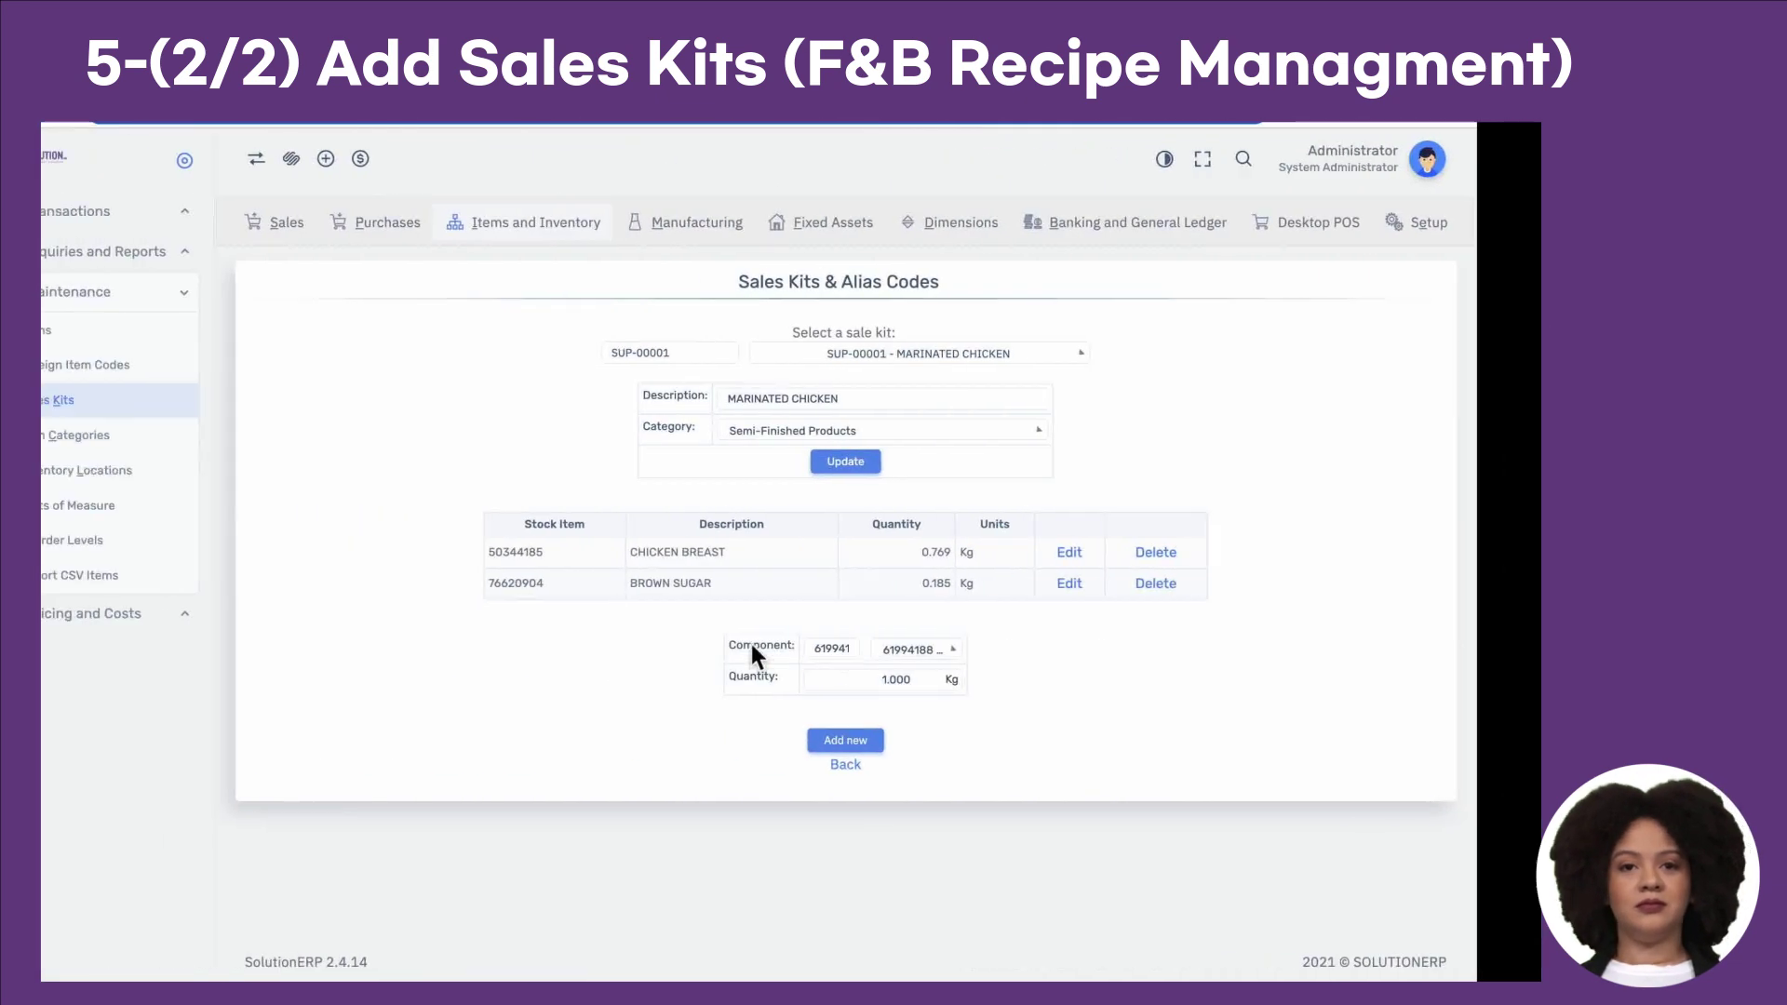
pyautogui.click(990, 684)
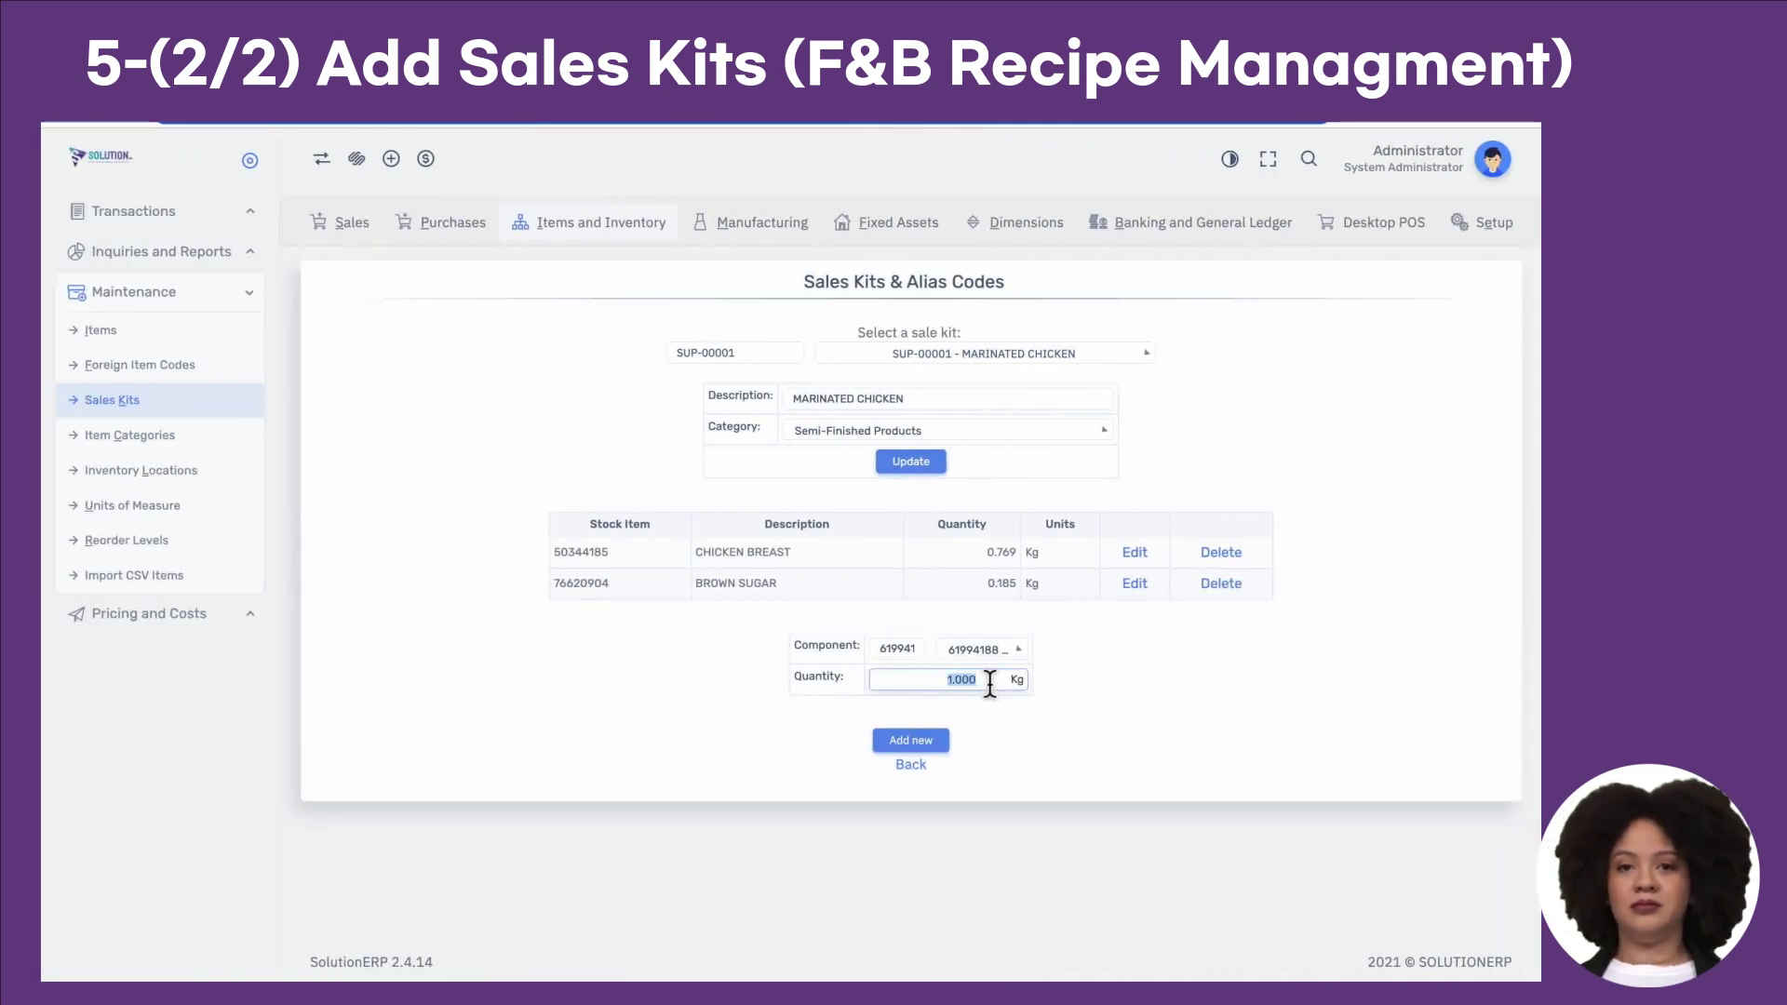
pyautogui.click(926, 739)
pyautogui.click(1066, 411)
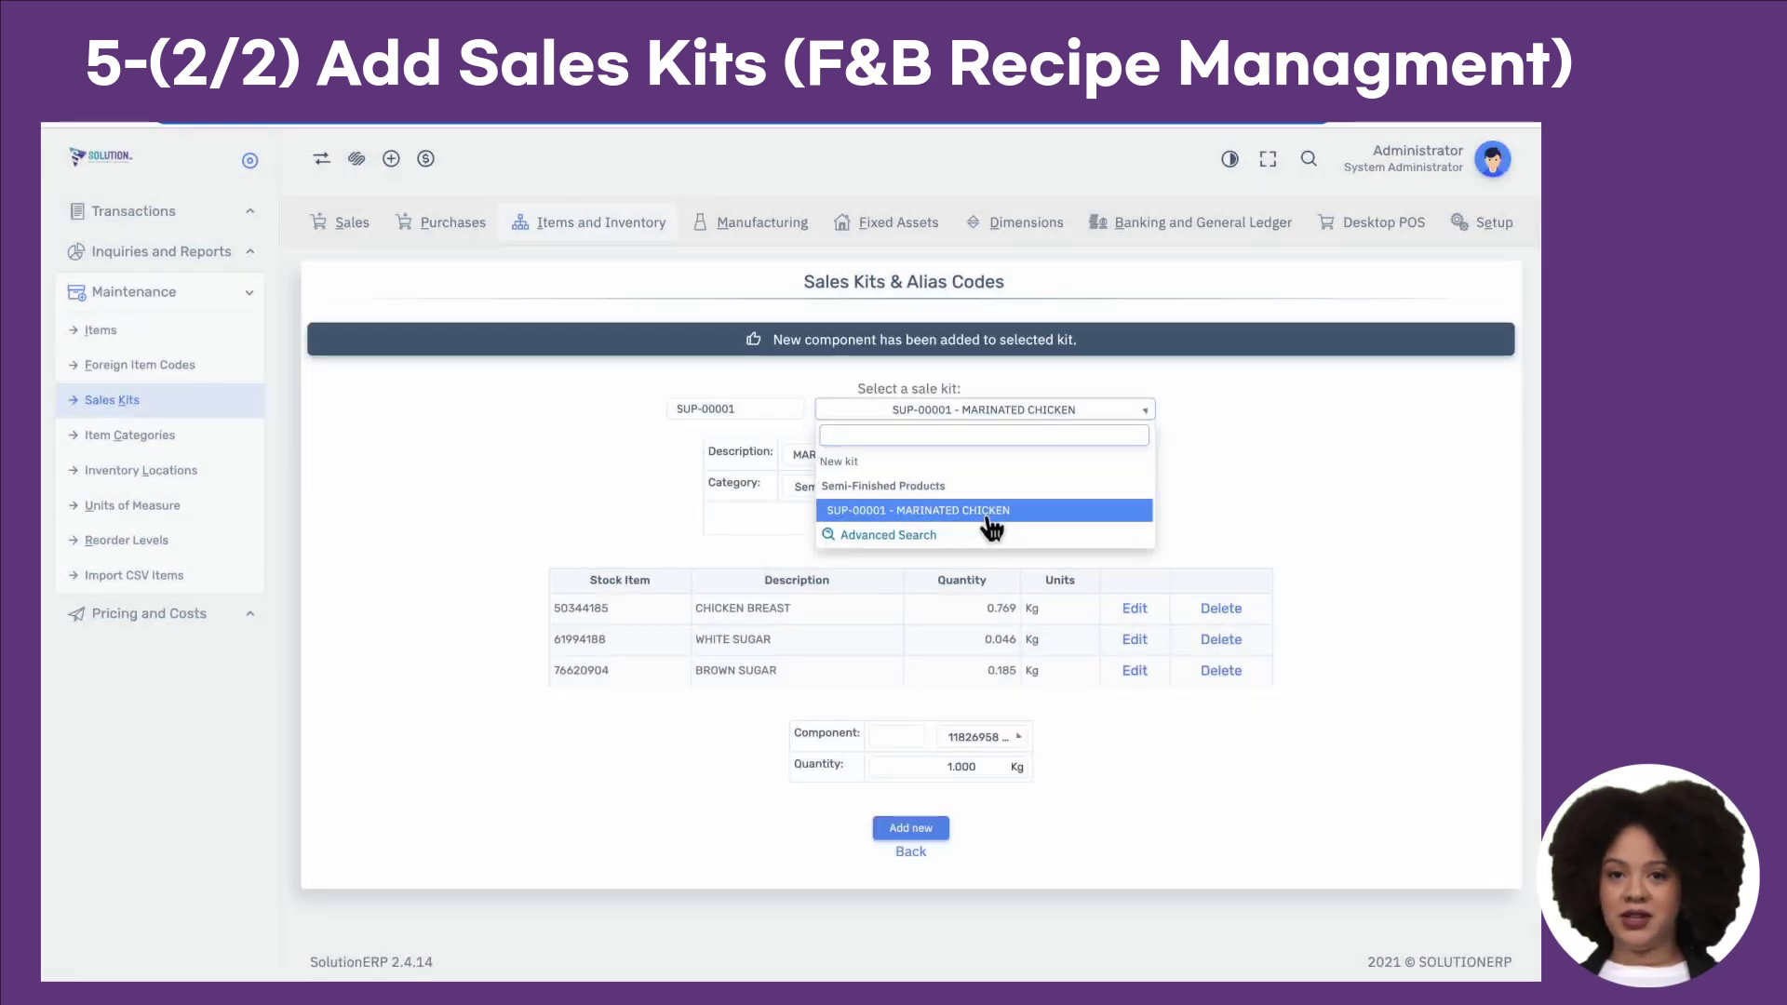
# Step: Start a new sales kit with code F100054 and description 'Fusilli Pasta'
pyautogui.click(1222, 495)
pyautogui.click(1108, 411)
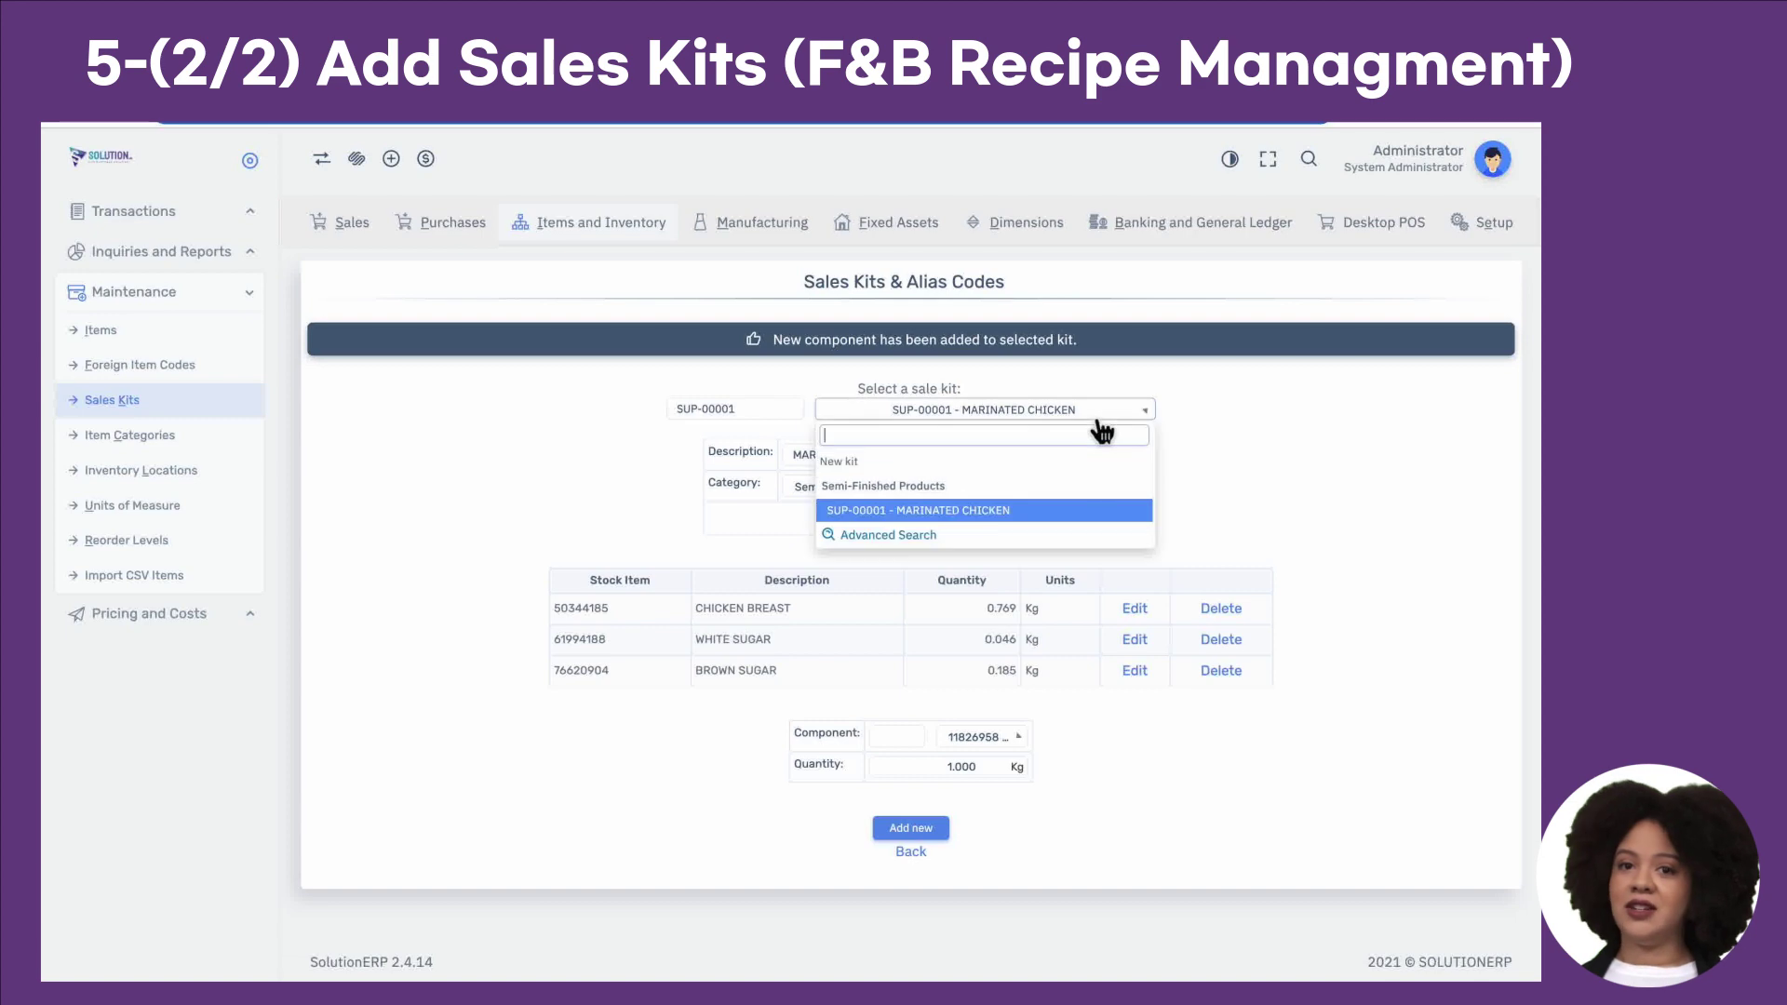
pyautogui.click(998, 462)
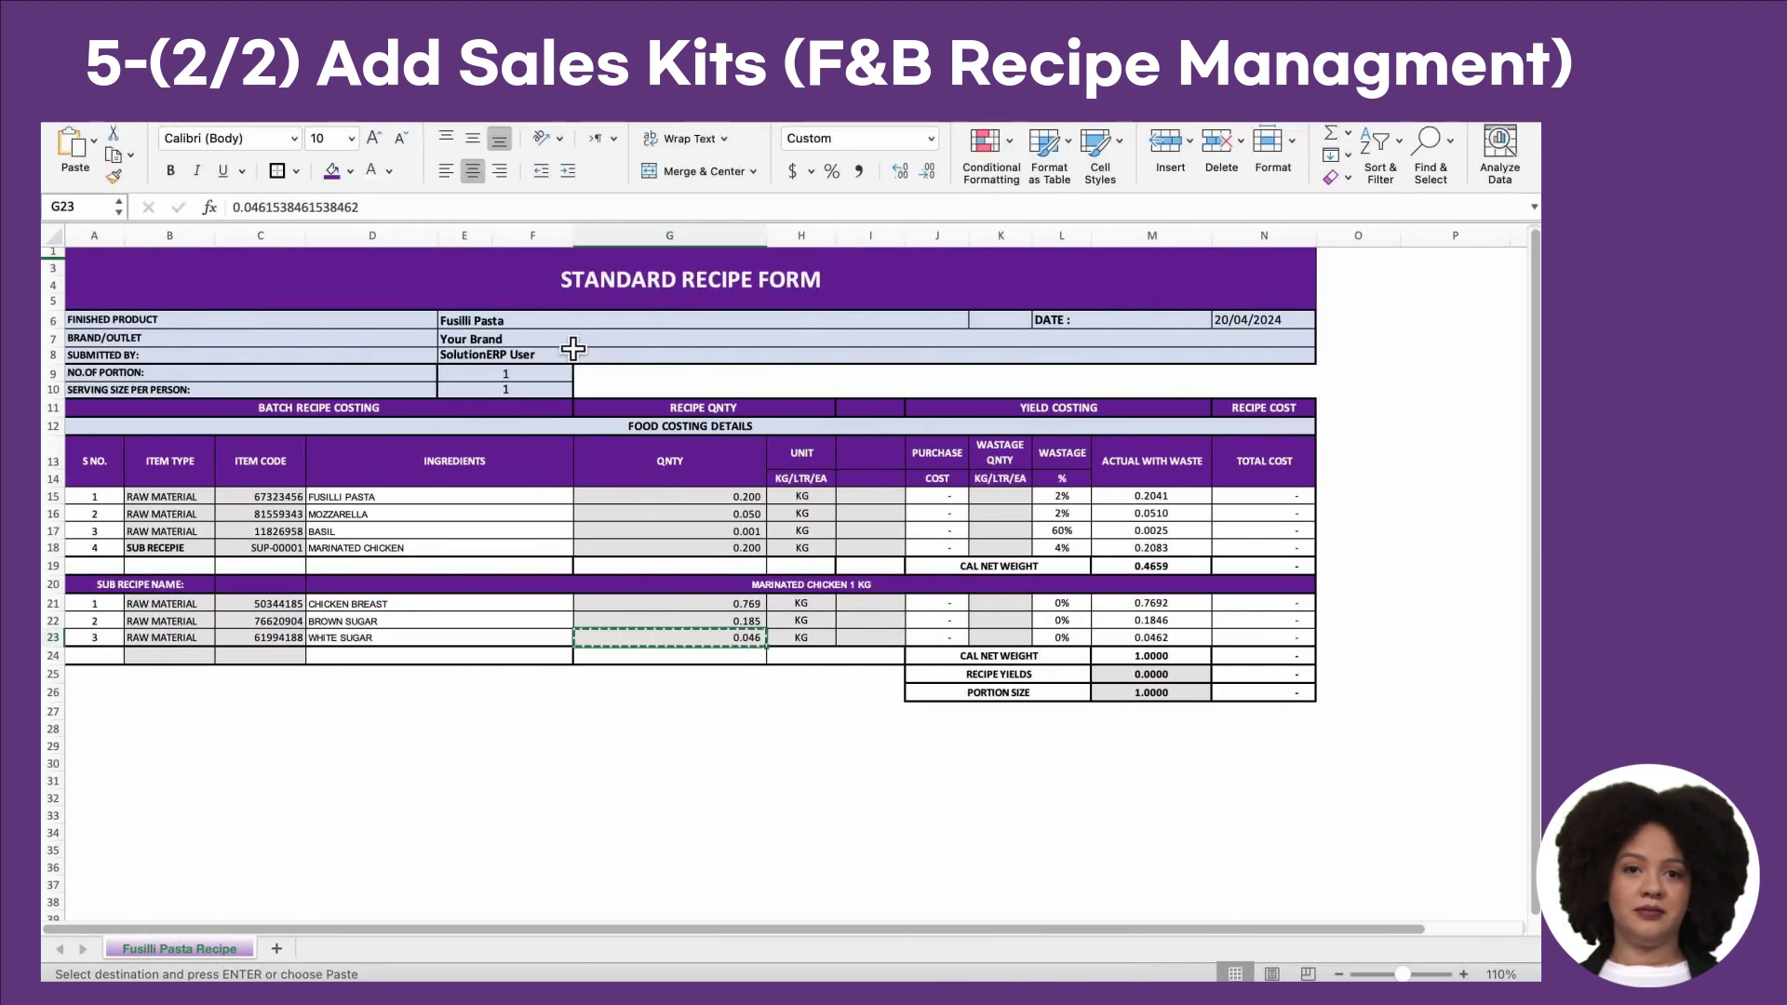
pyautogui.click(527, 324)
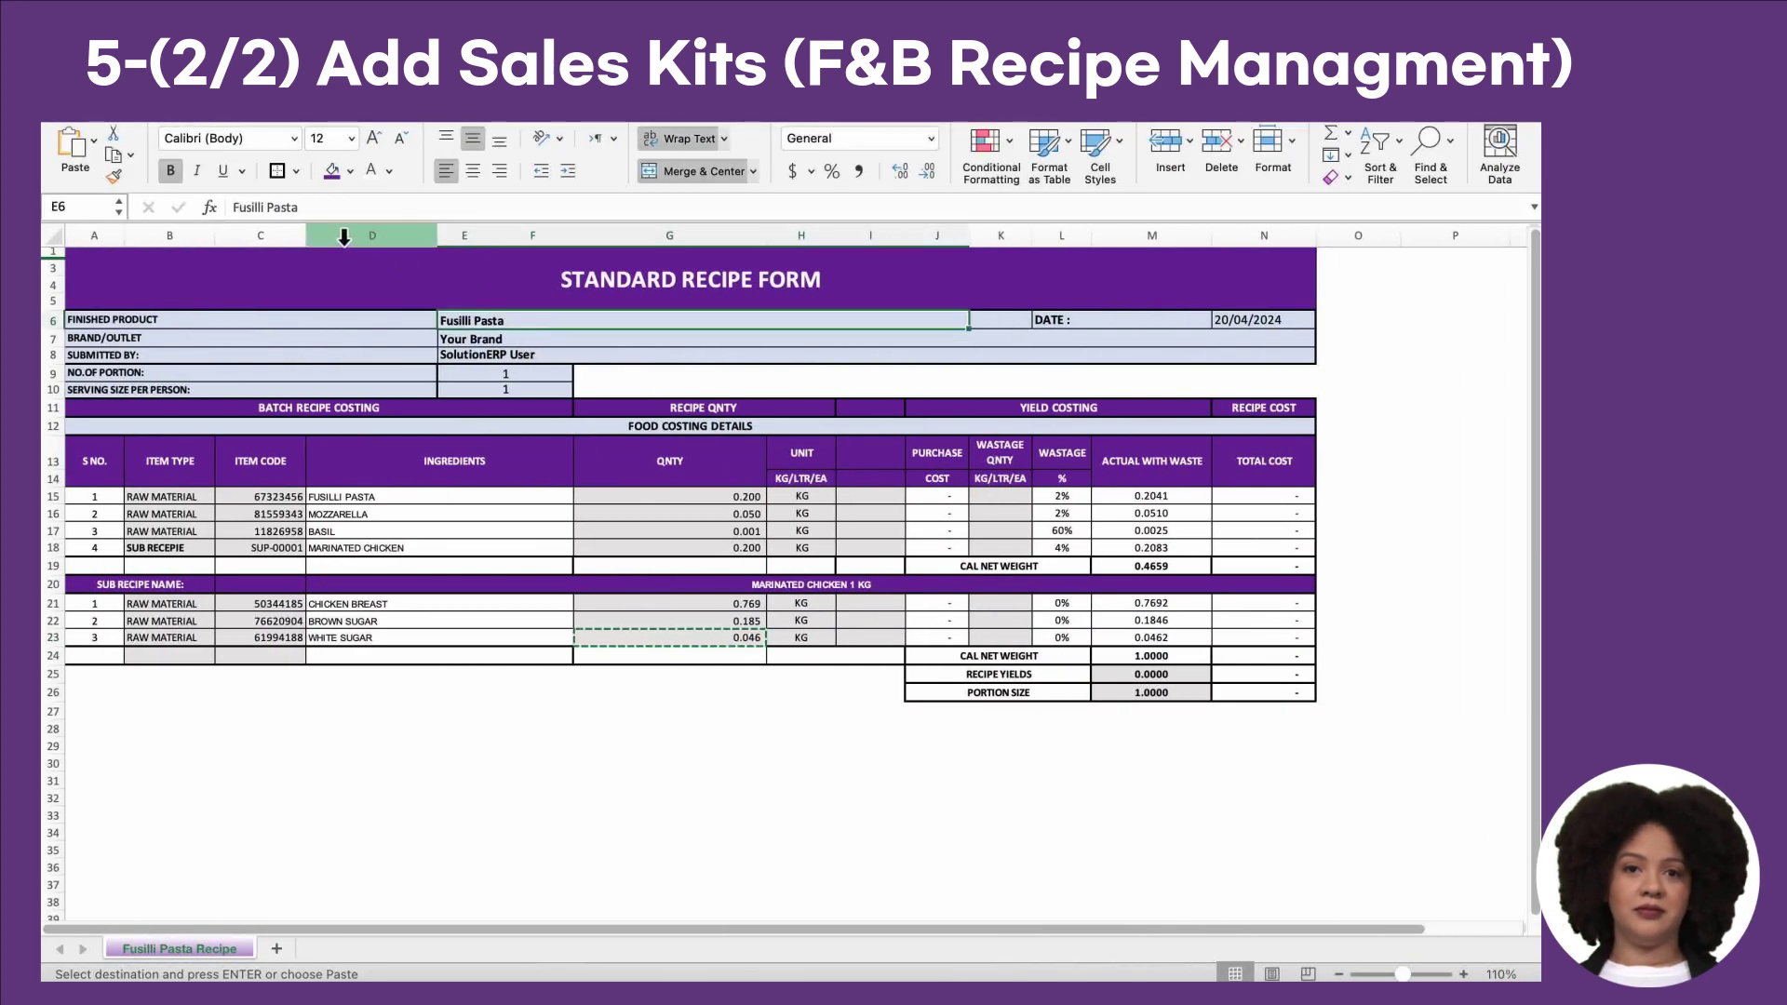
pyautogui.moveTo(300, 207); pyautogui.dragTo(208, 216)
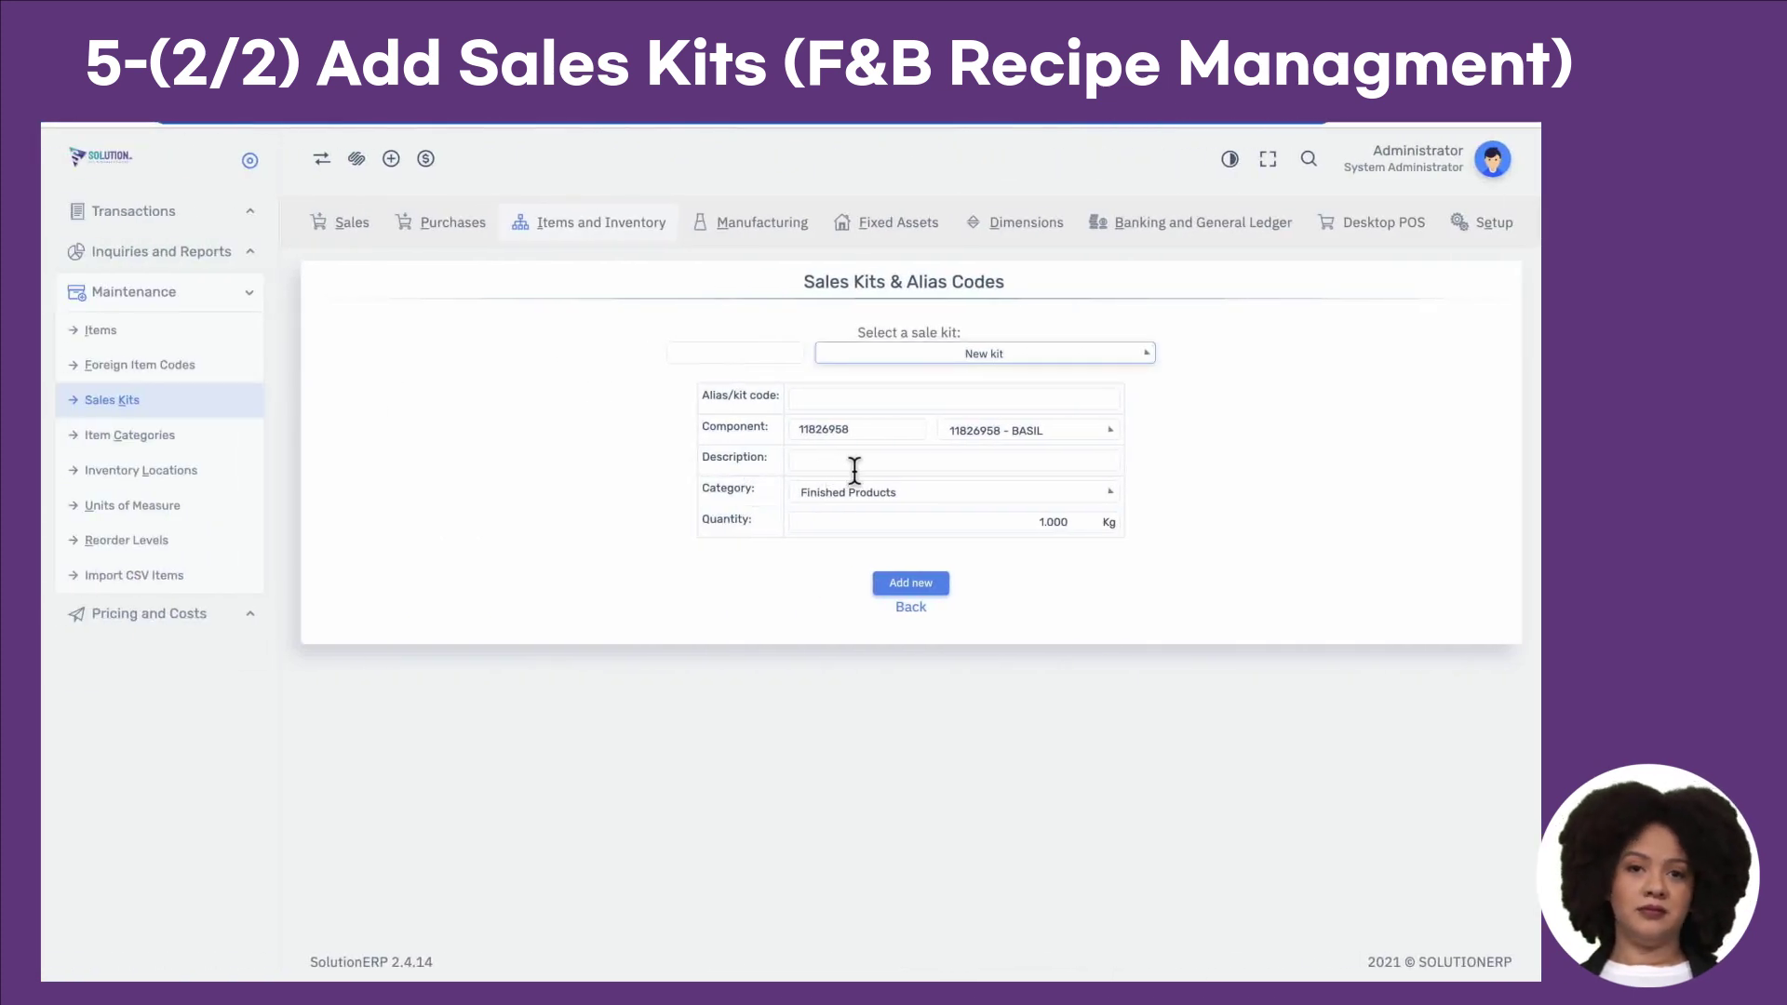
pyautogui.click(856, 470)
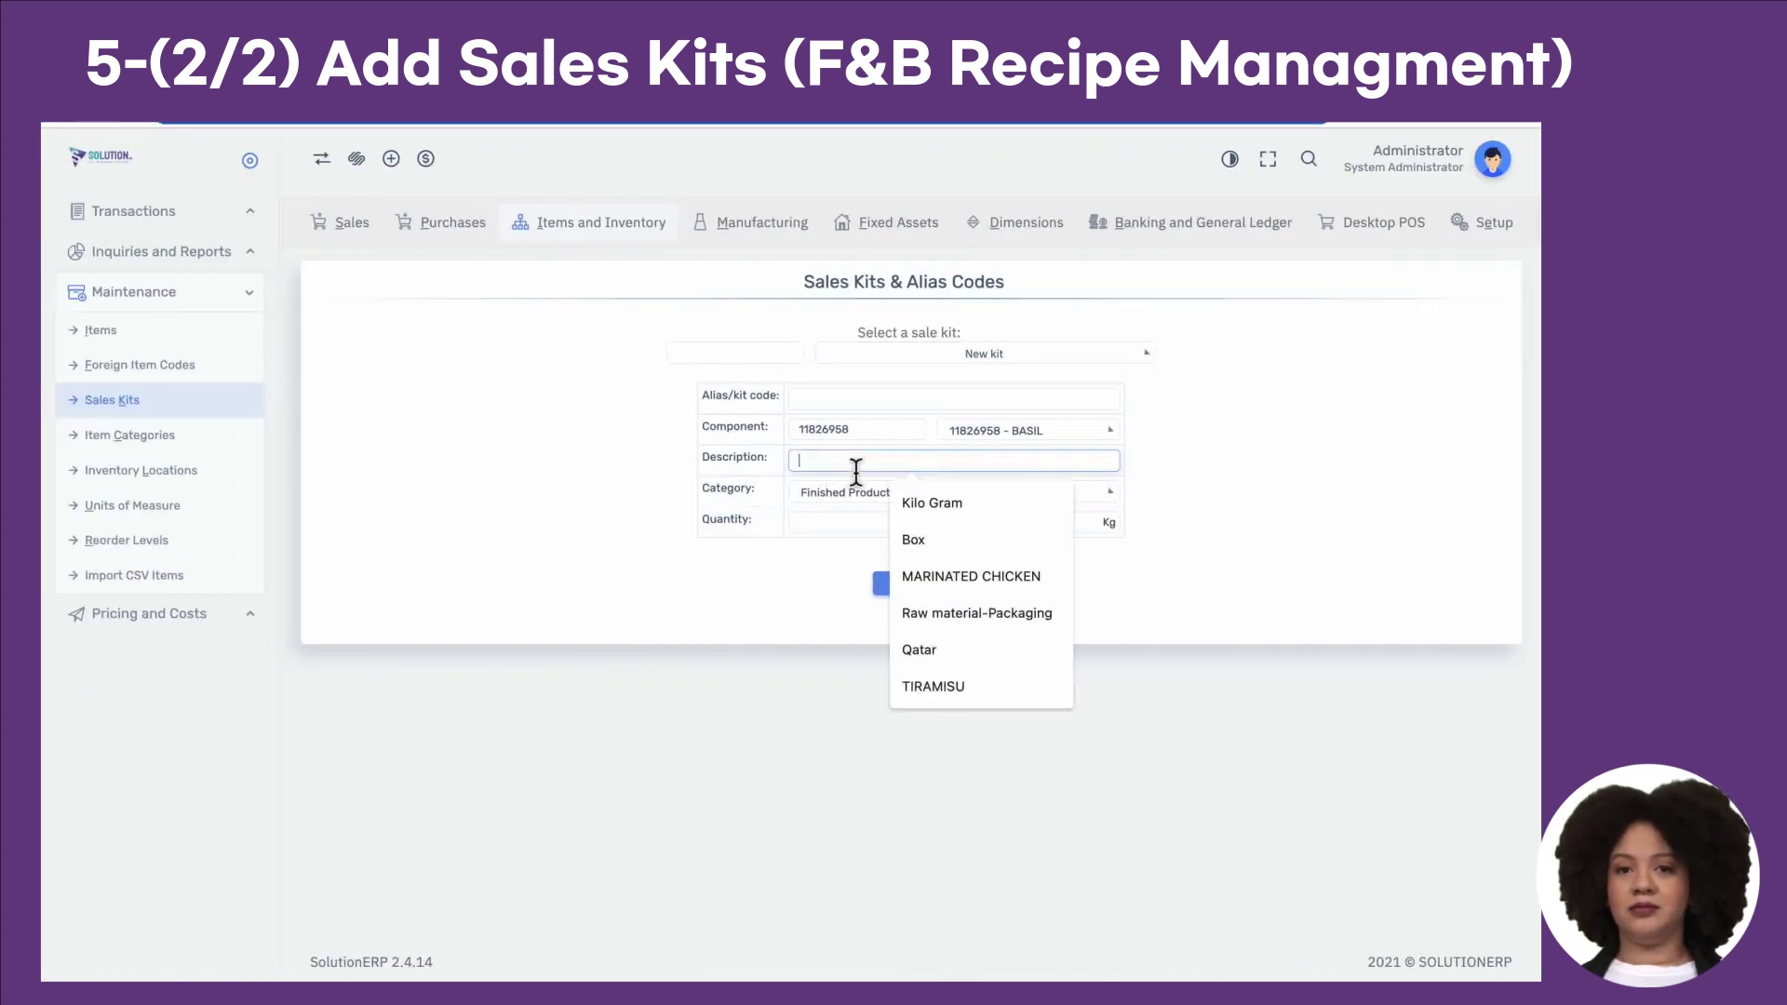
pyautogui.press('super+v')
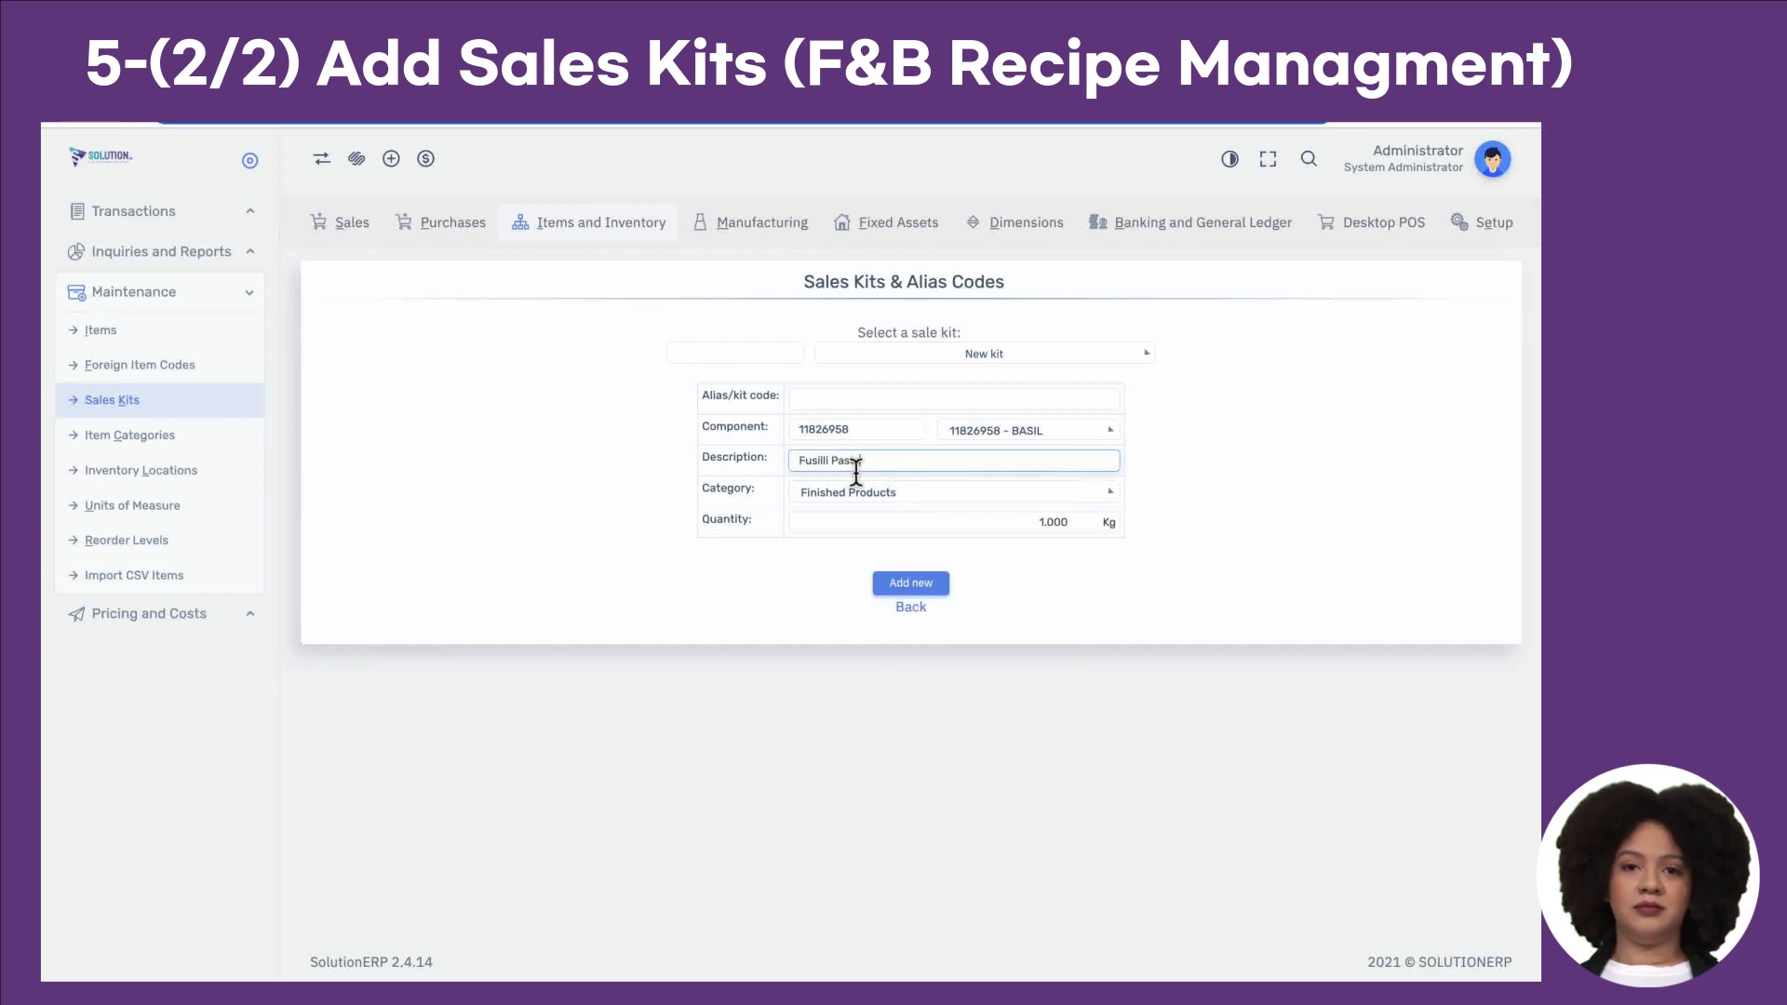
pyautogui.click(864, 400)
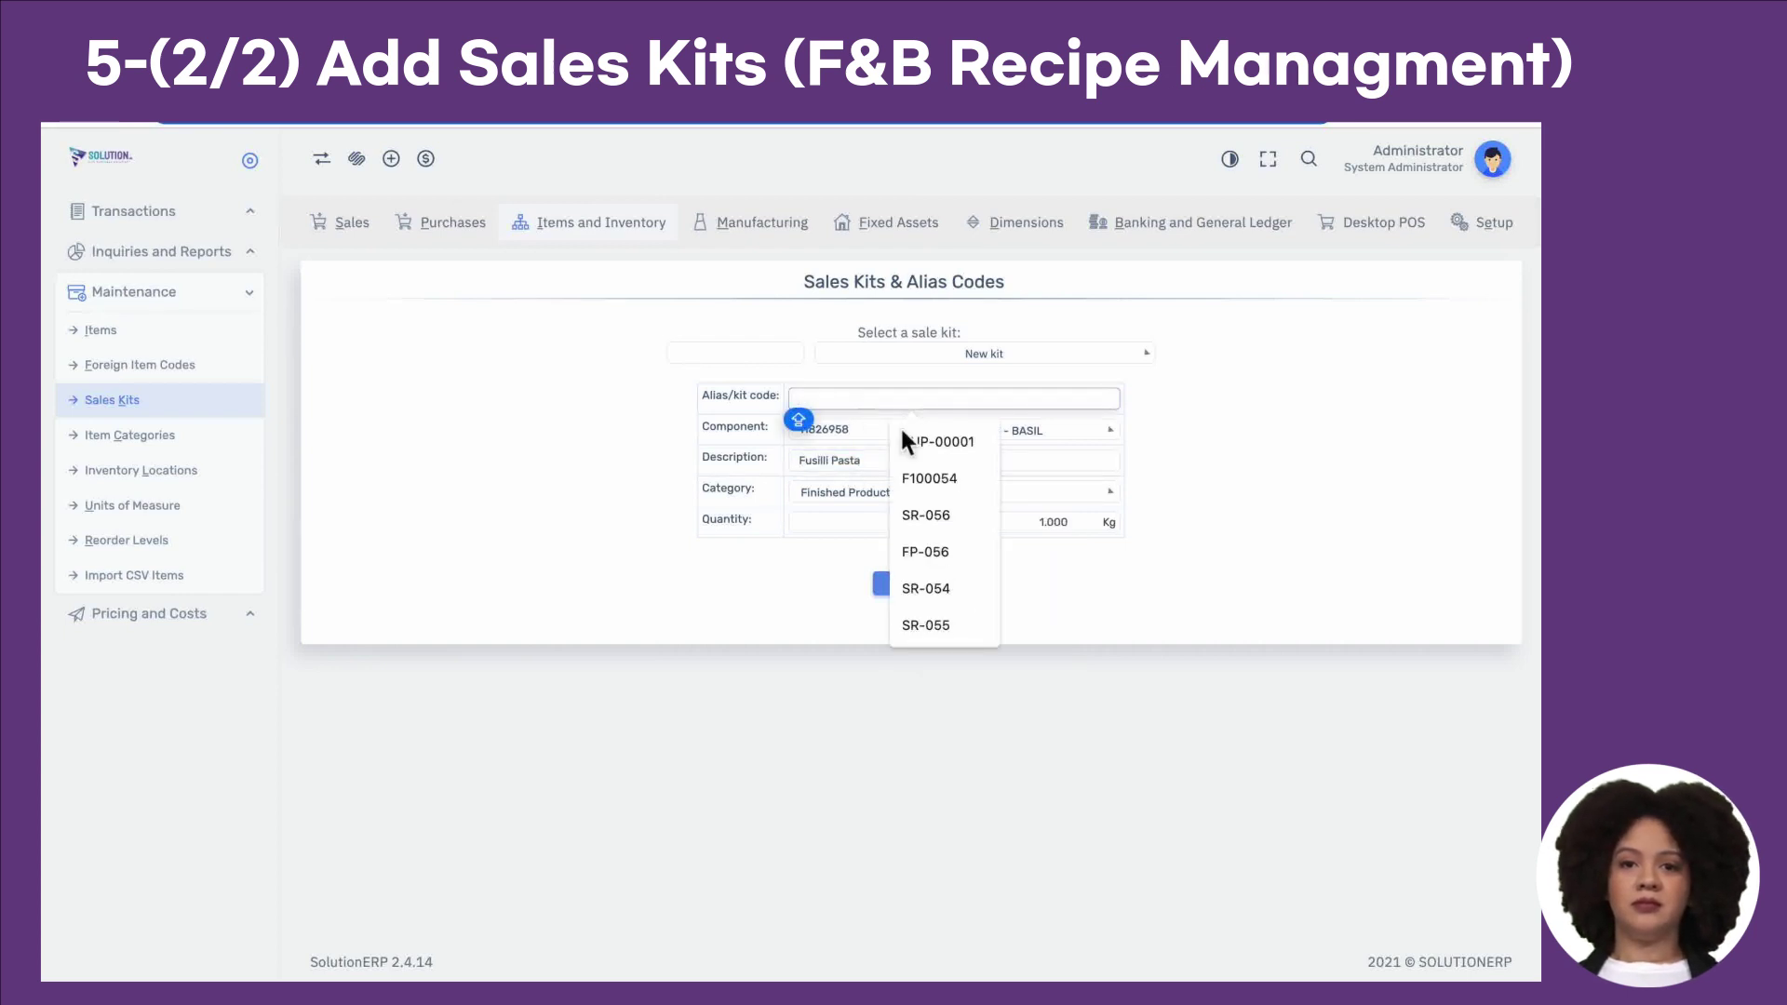
pyautogui.click(952, 475)
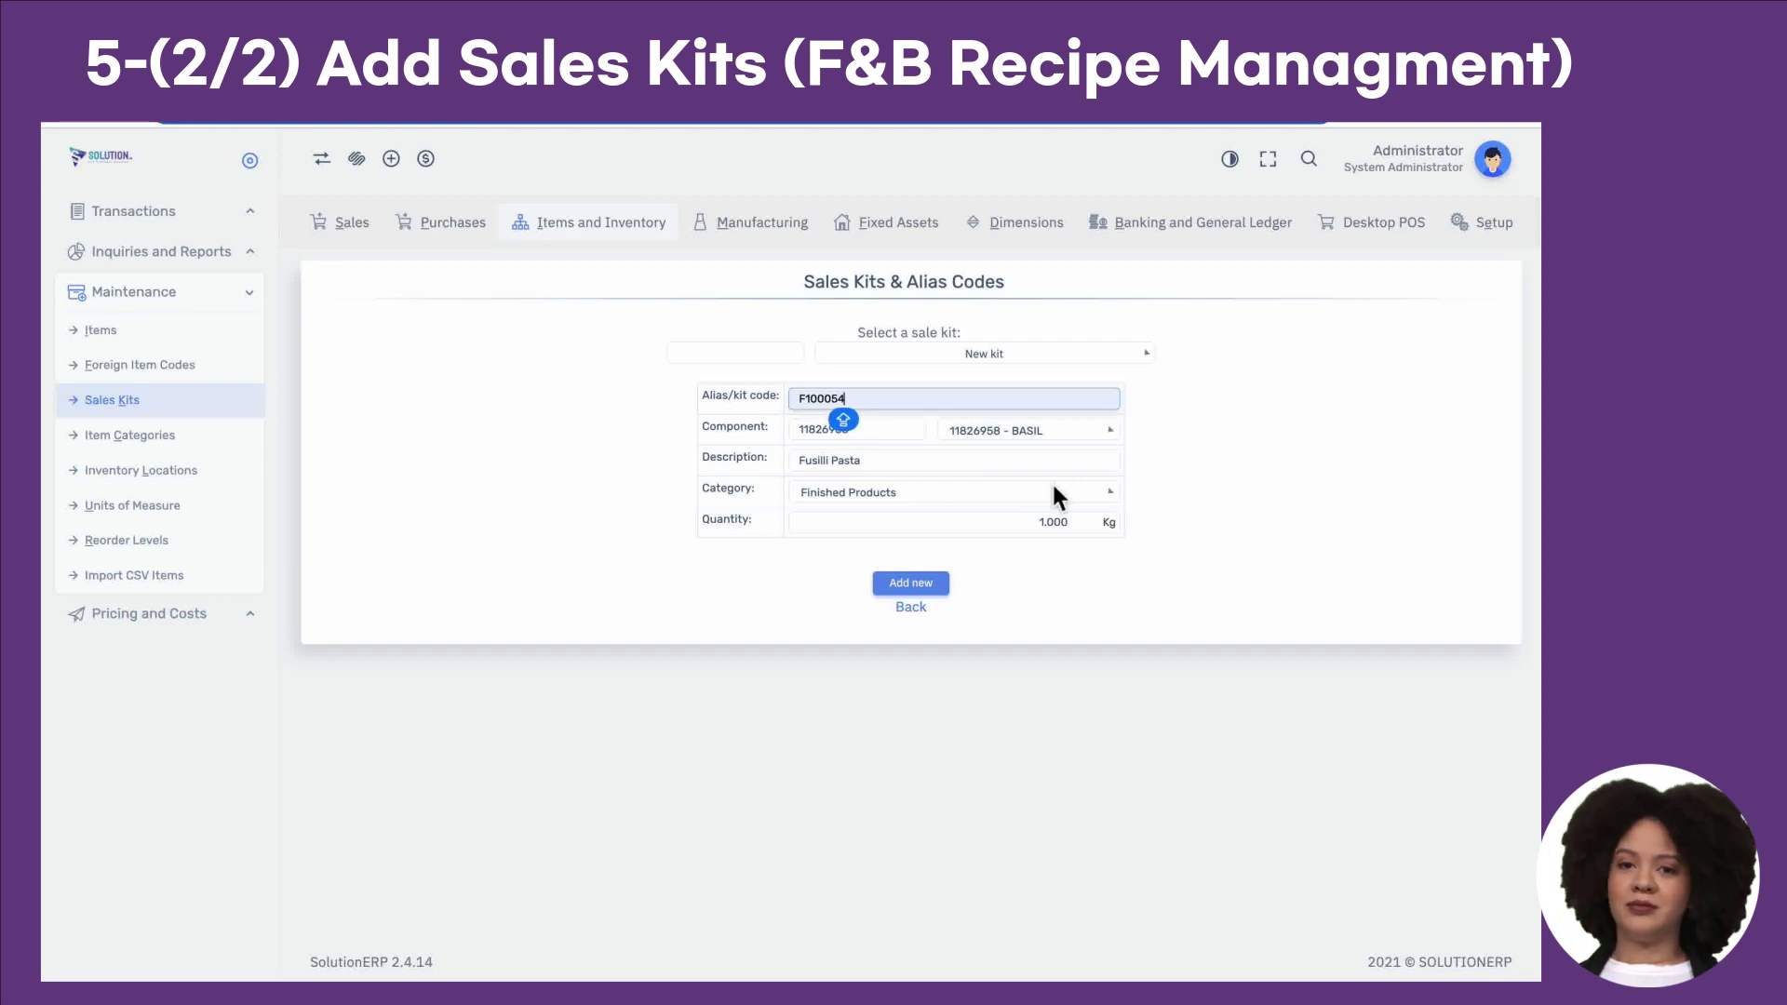
# Step: Choose item 67323456 Fusilli Pasta as the kit's component
pyautogui.hotkey('ctrl', 'Right')
pyautogui.click(274, 501)
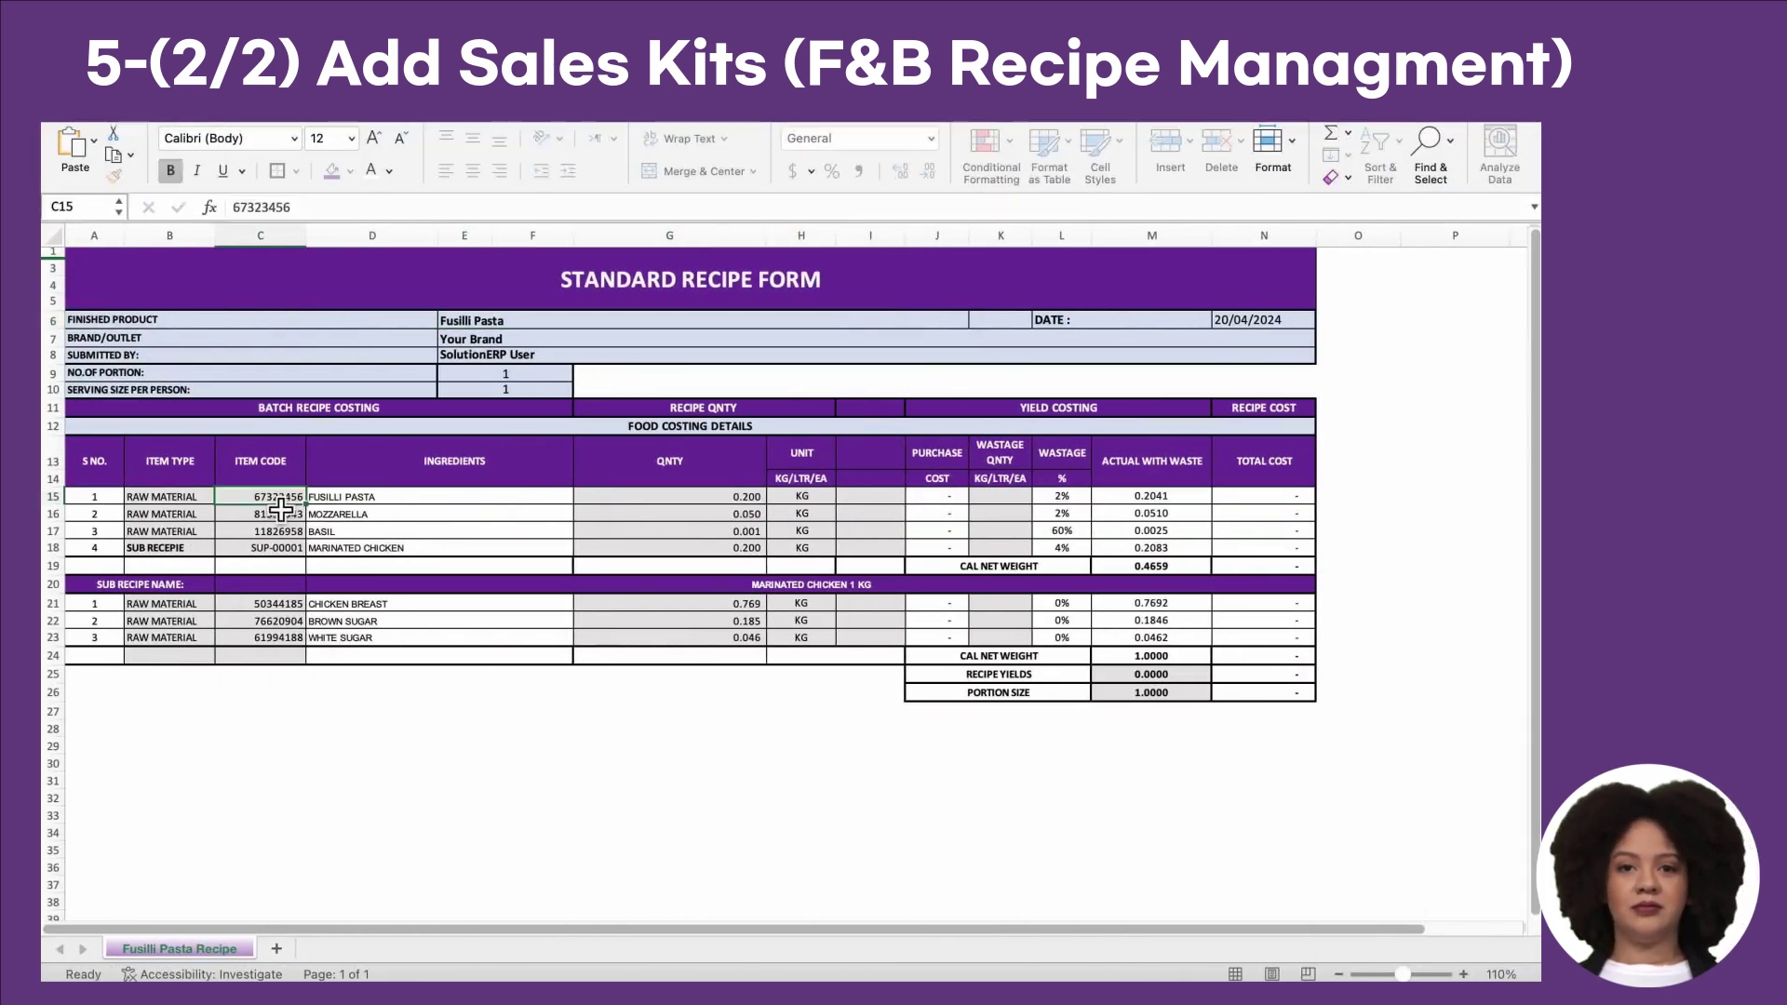
pyautogui.press('super+c')
pyautogui.hotkey('ctrl', 'Left')
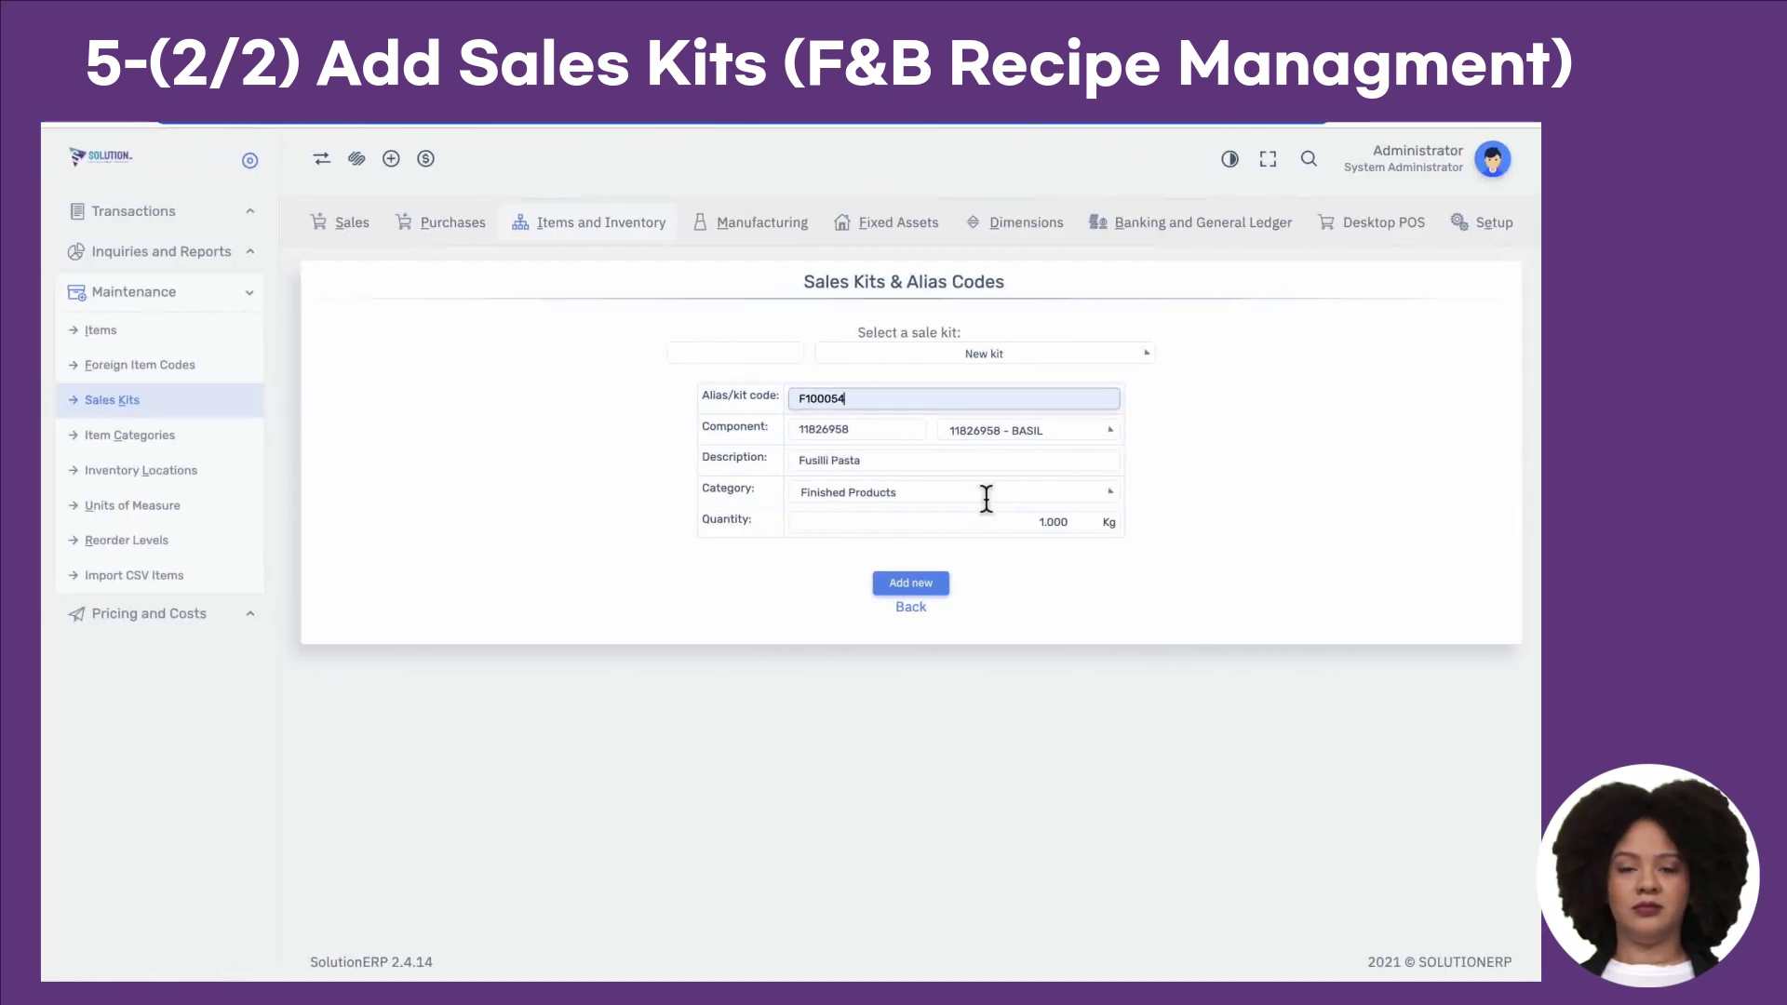
pyautogui.click(1020, 439)
pyautogui.click(1018, 434)
pyautogui.click(1024, 448)
pyautogui.write('67323456')
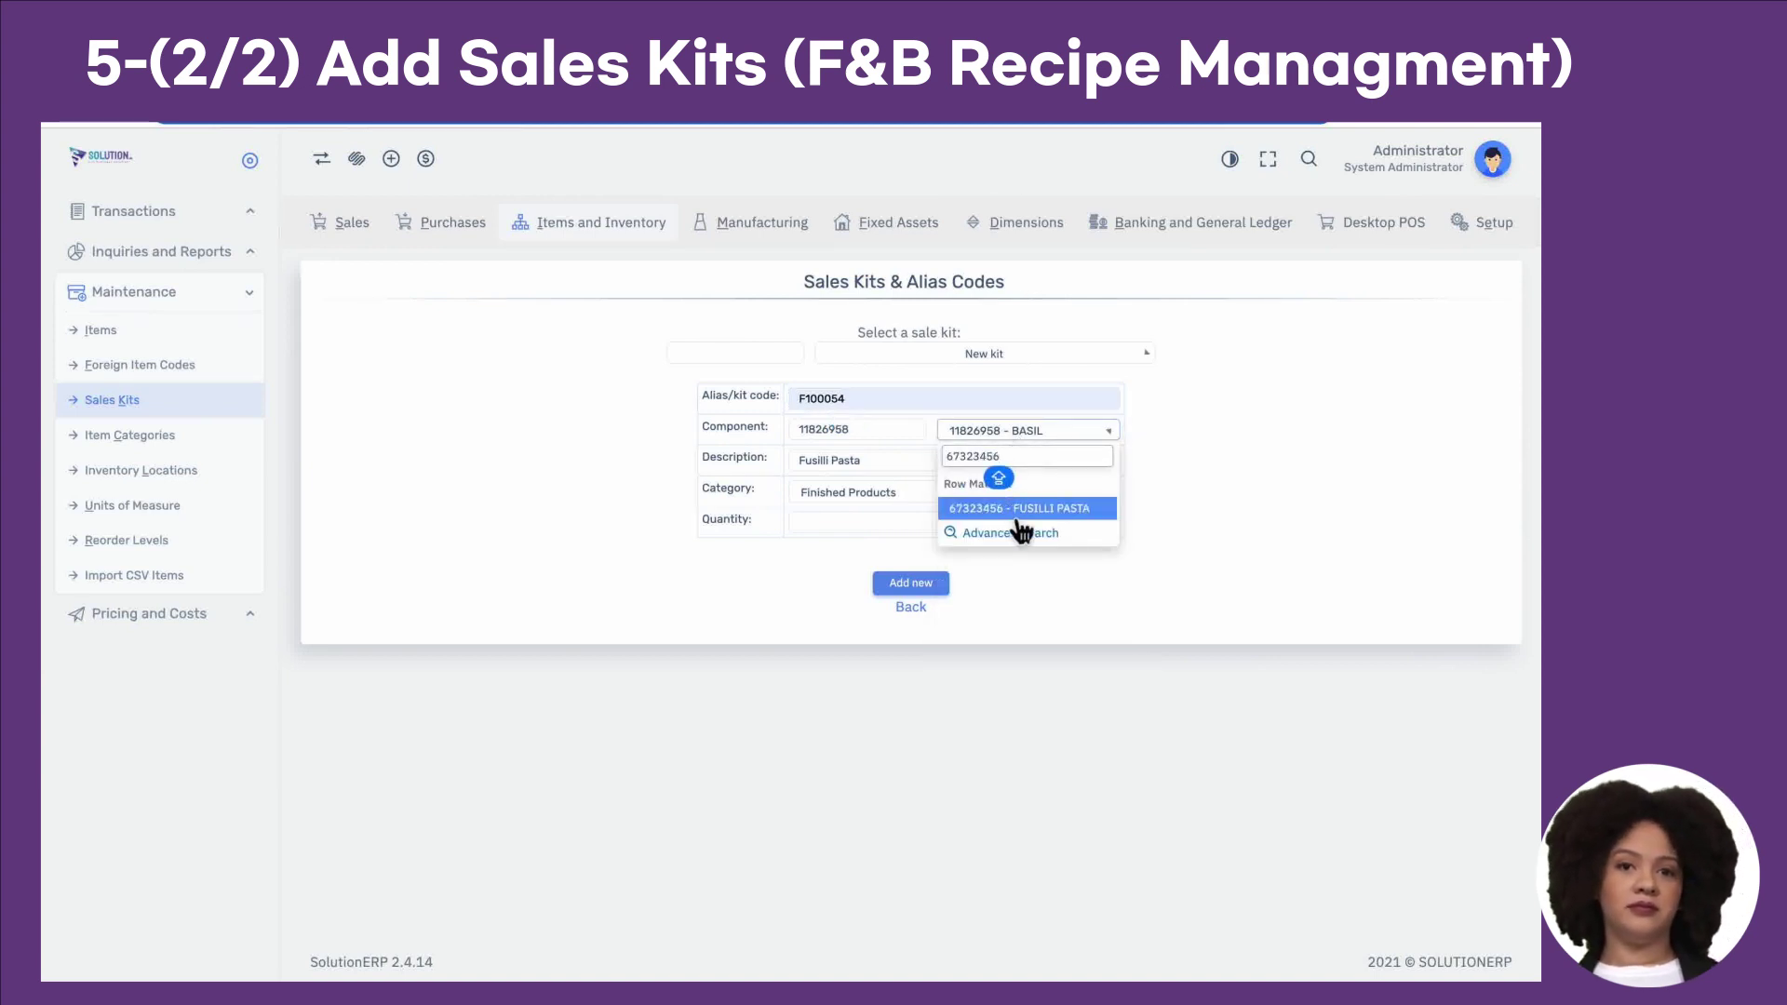
pyautogui.click(1008, 509)
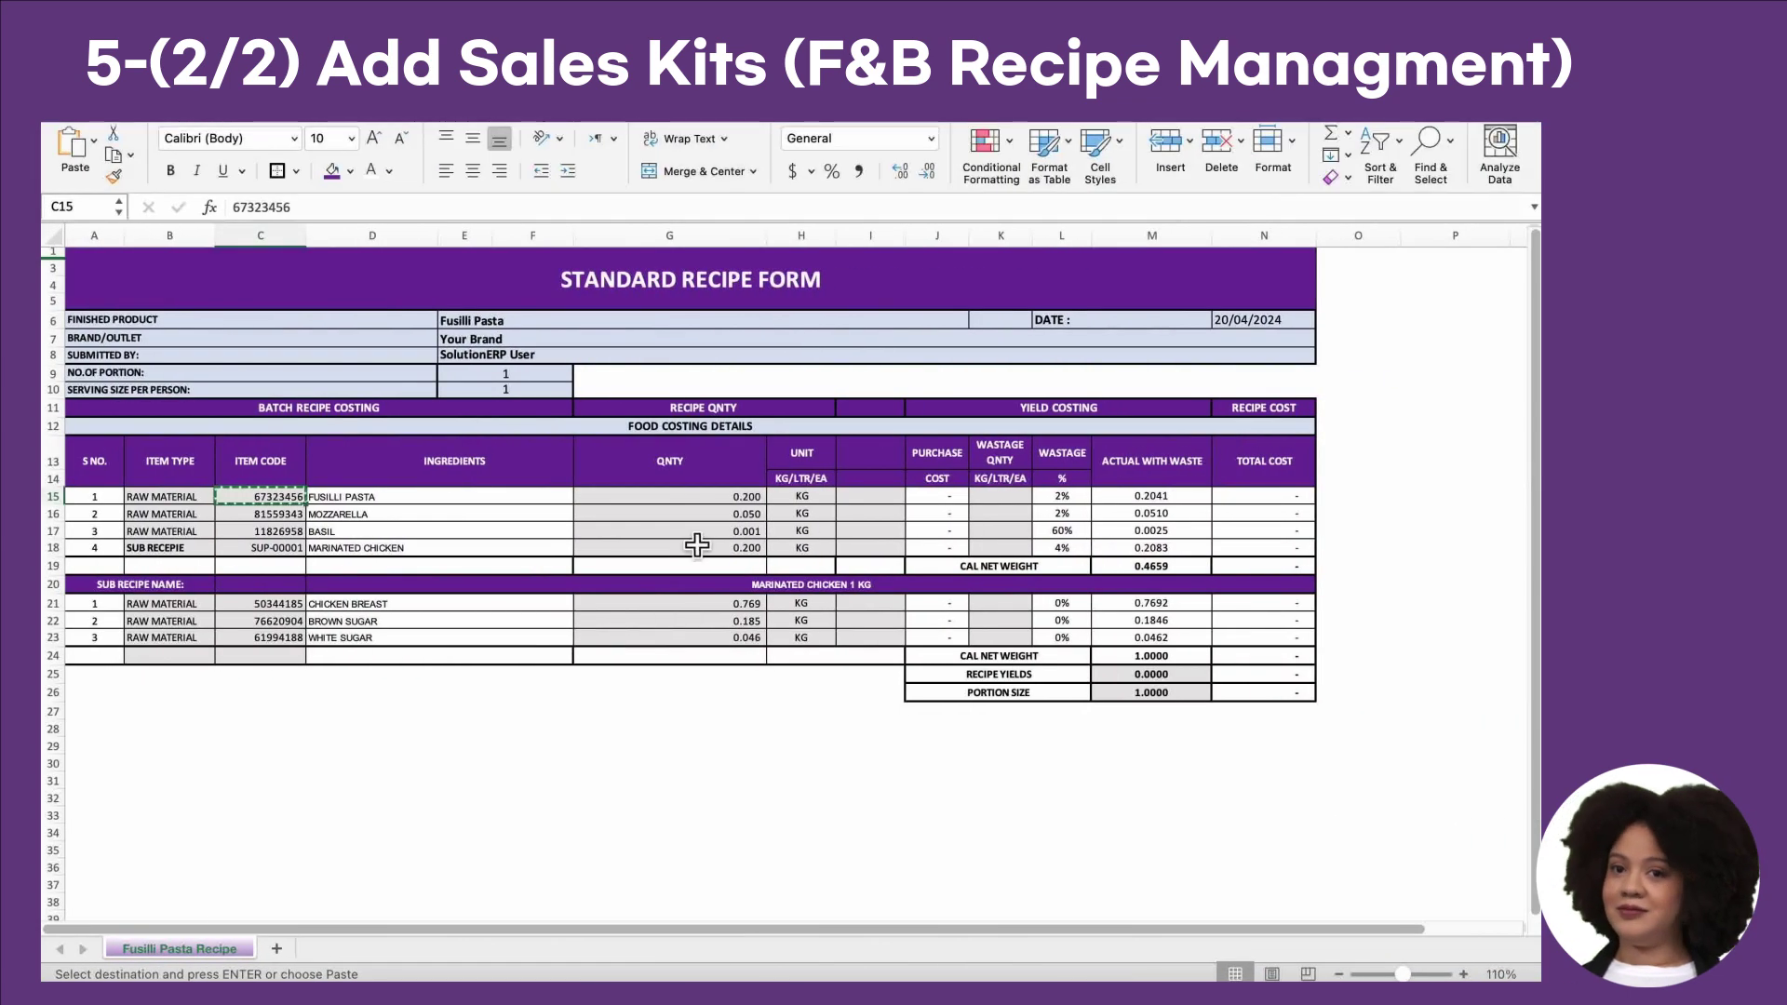
# Step: Set quantity 0.200 and category Finished Products, then create the kit
pyautogui.click(752, 502)
pyautogui.press('super+c')
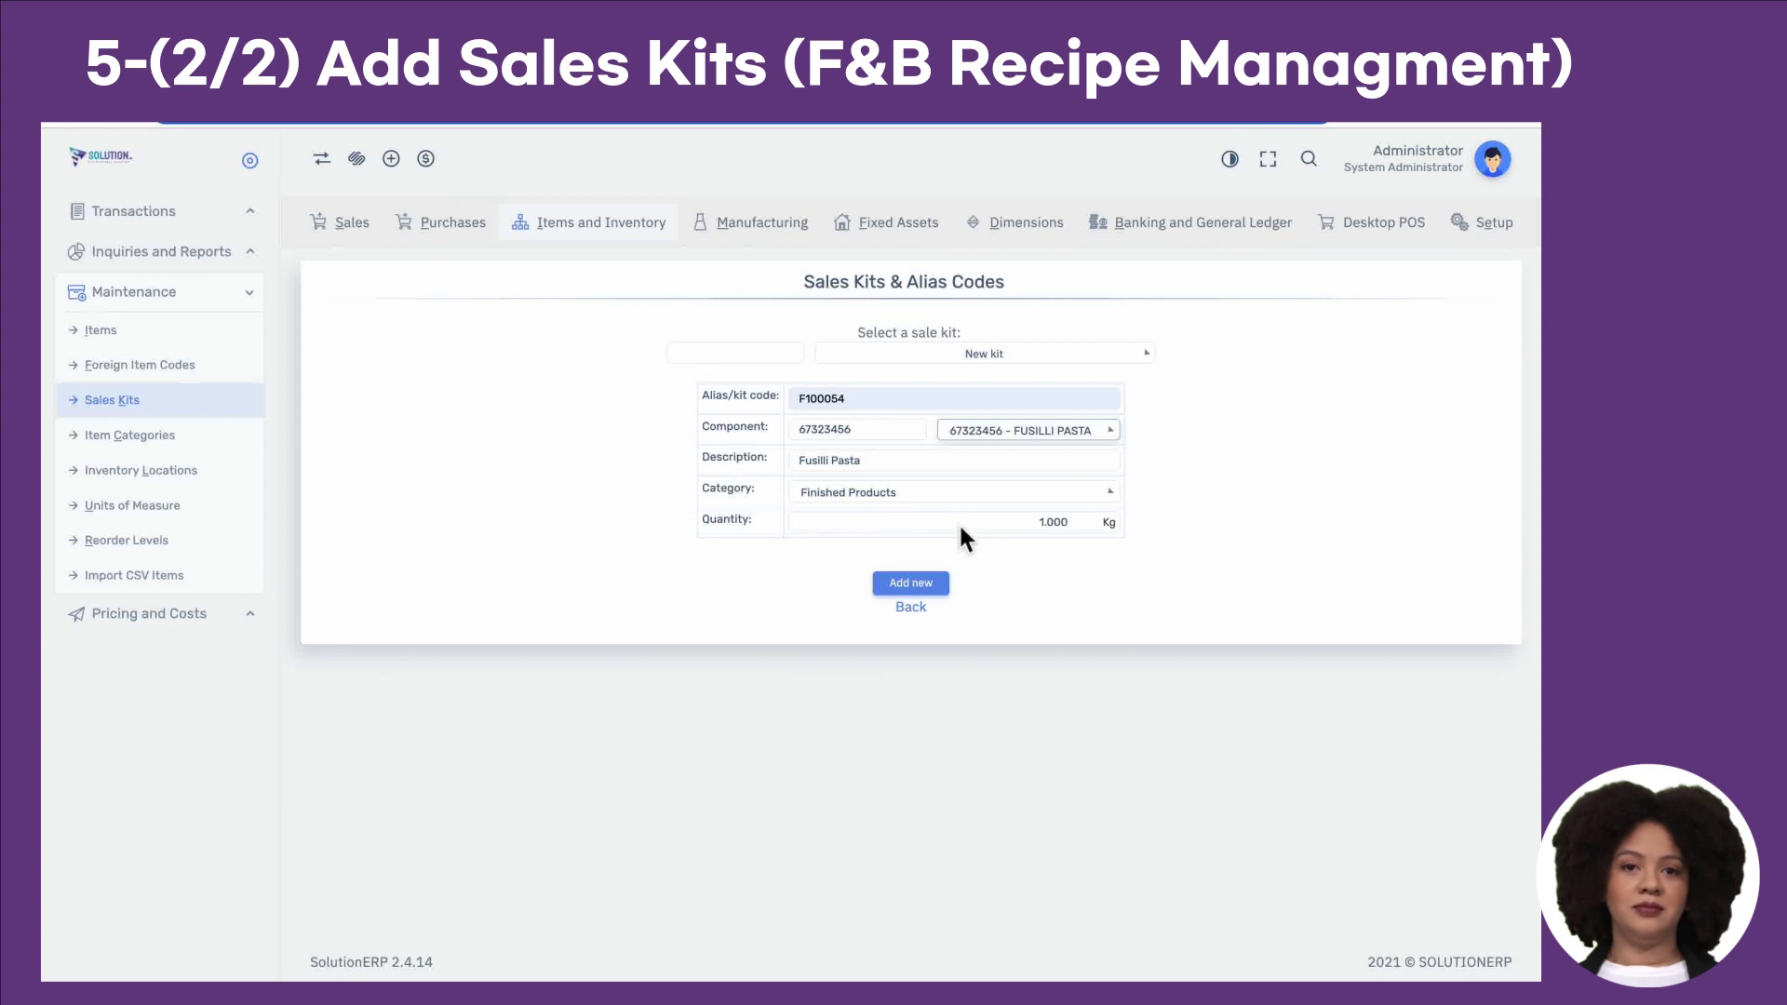
pyautogui.click(961, 527)
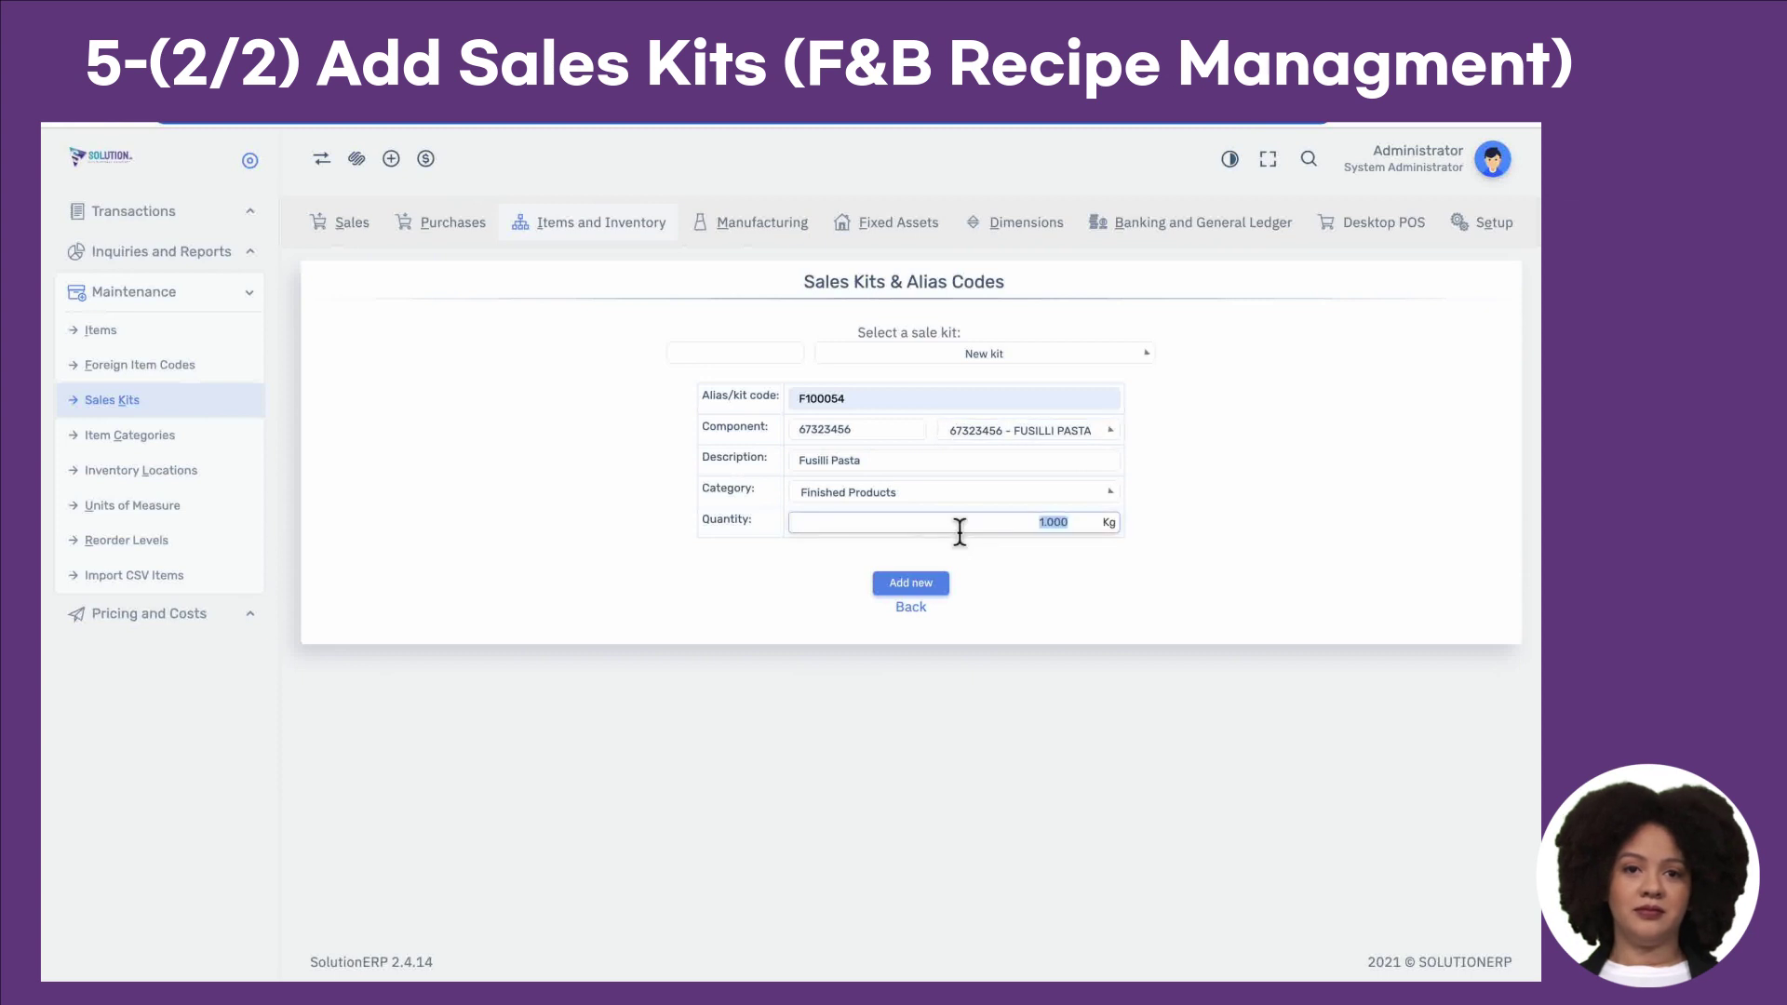
pyautogui.press('super+v')
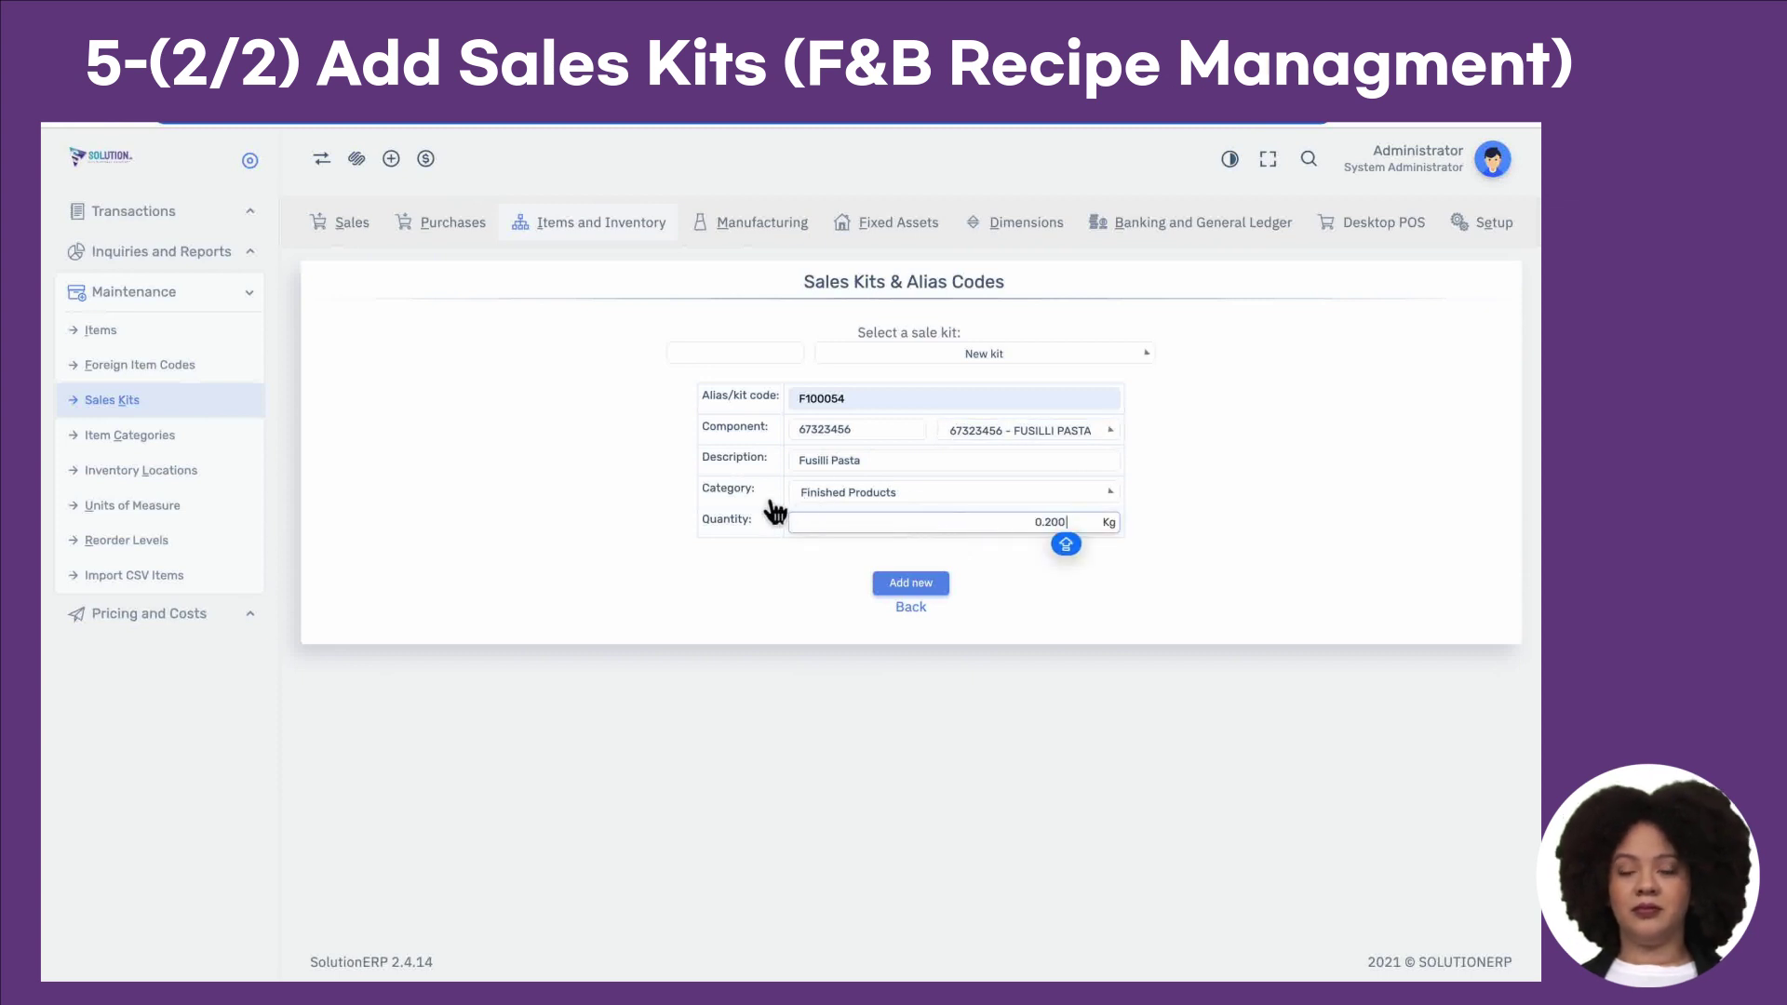
pyautogui.click(869, 496)
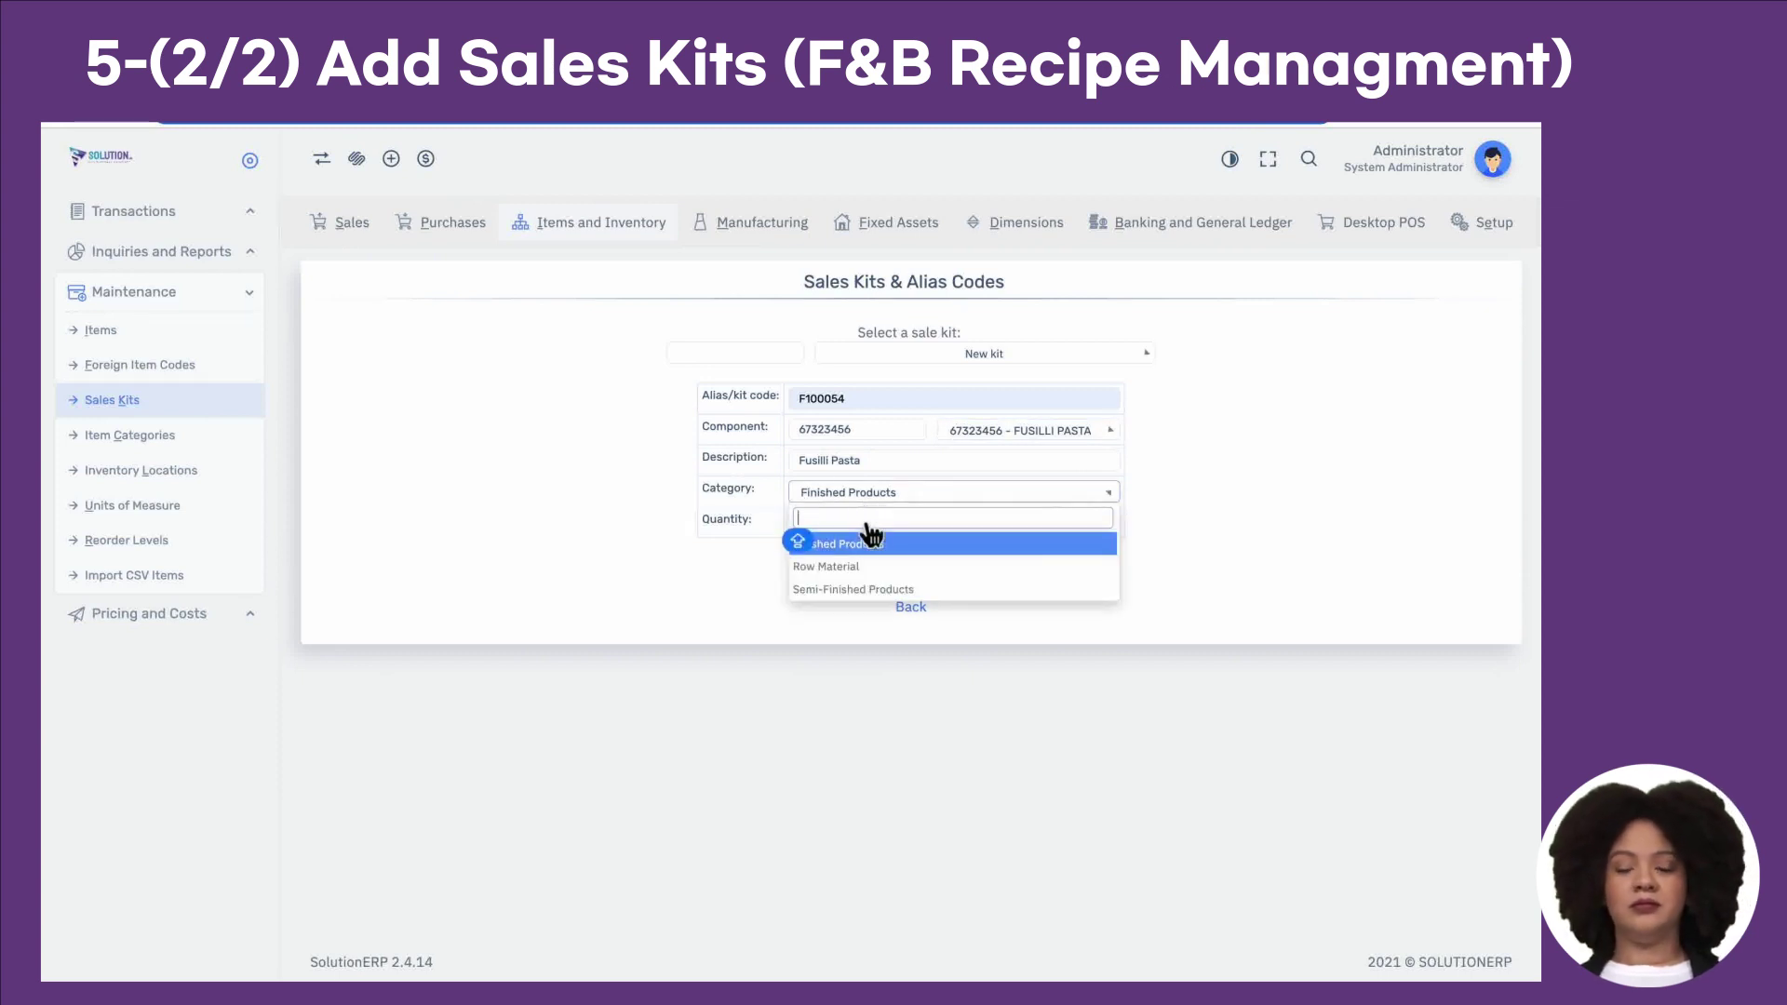
pyautogui.click(864, 551)
pyautogui.click(910, 585)
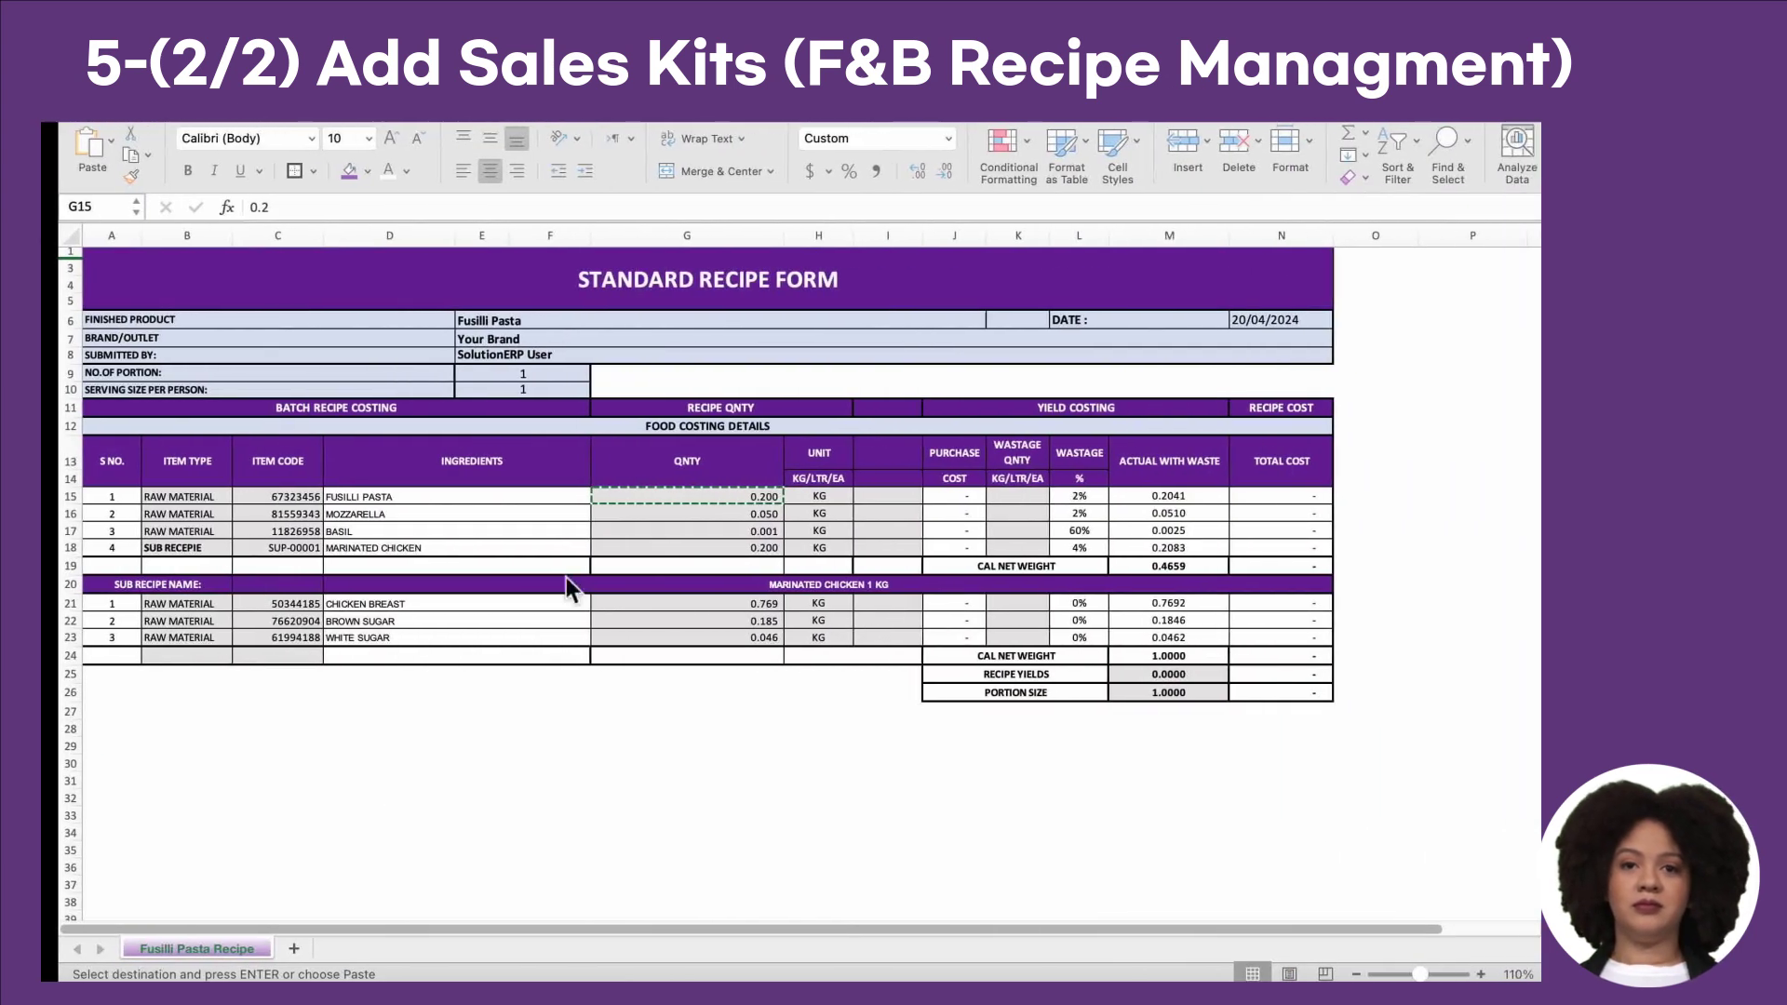
pyautogui.click(276, 516)
pyautogui.press('super+c')
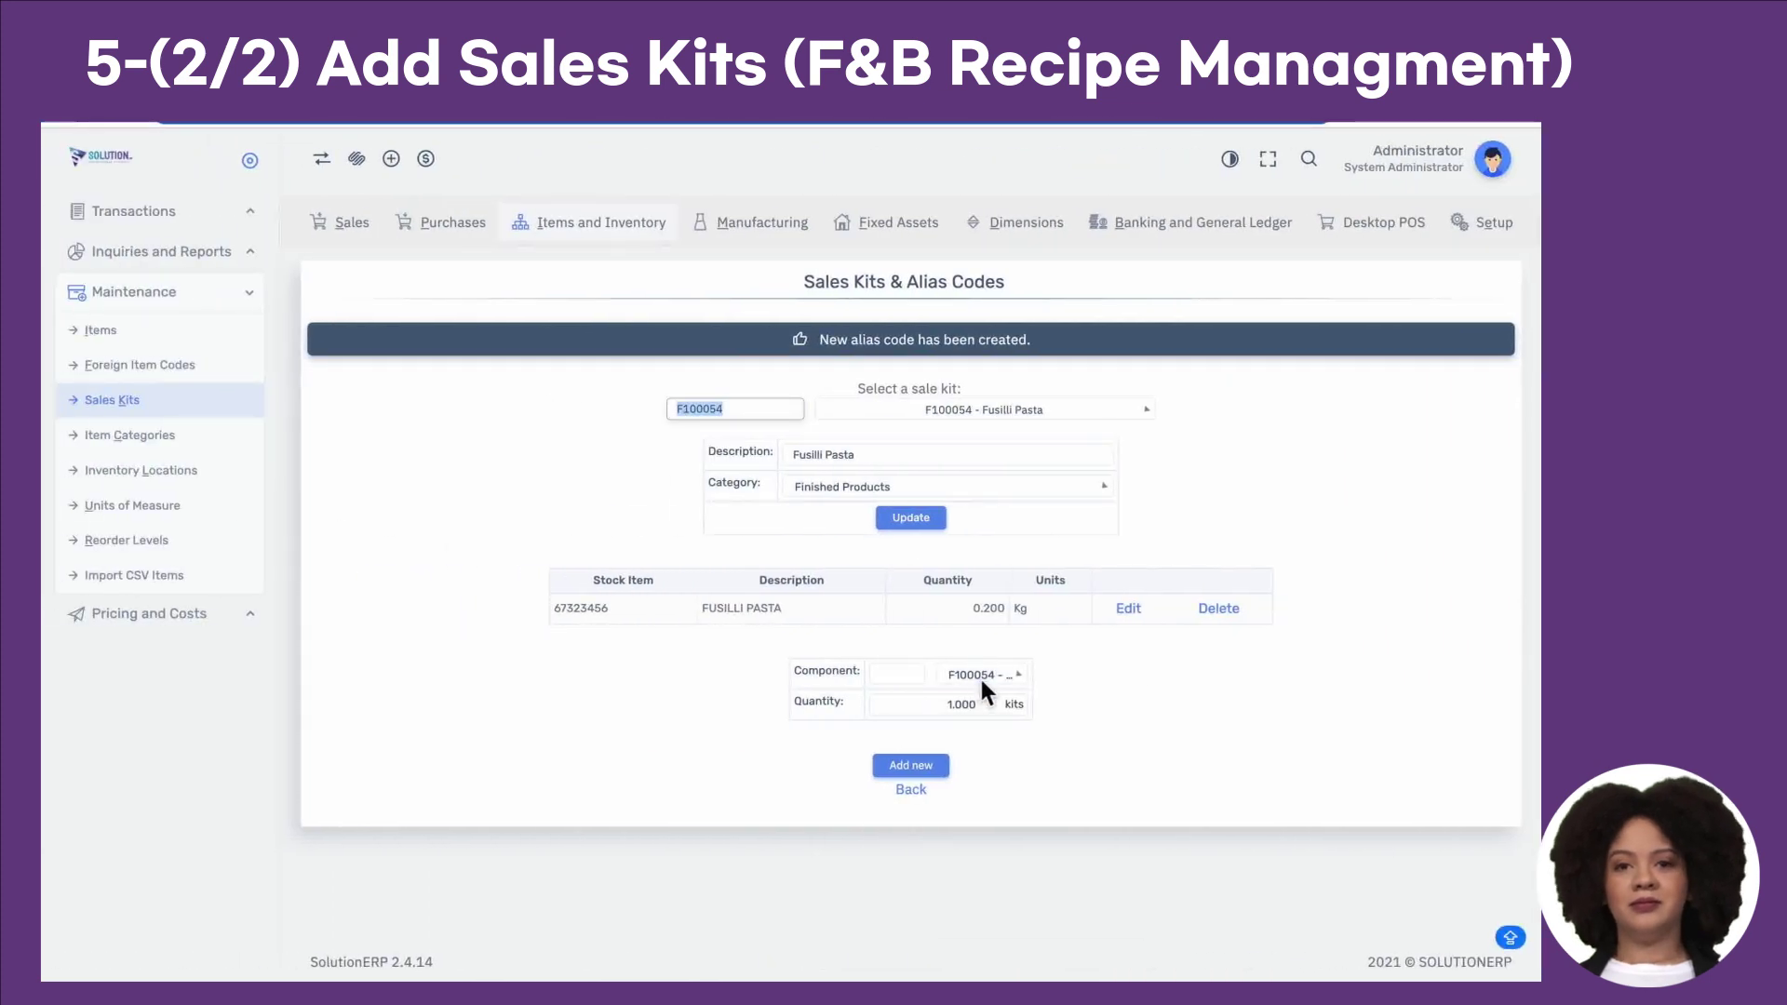
# Step: Add Mozzarella 81559343 at 0.050 Kg to the Fusilli Pasta kit
pyautogui.click(981, 677)
pyautogui.press('super+v')
pyautogui.click(1012, 754)
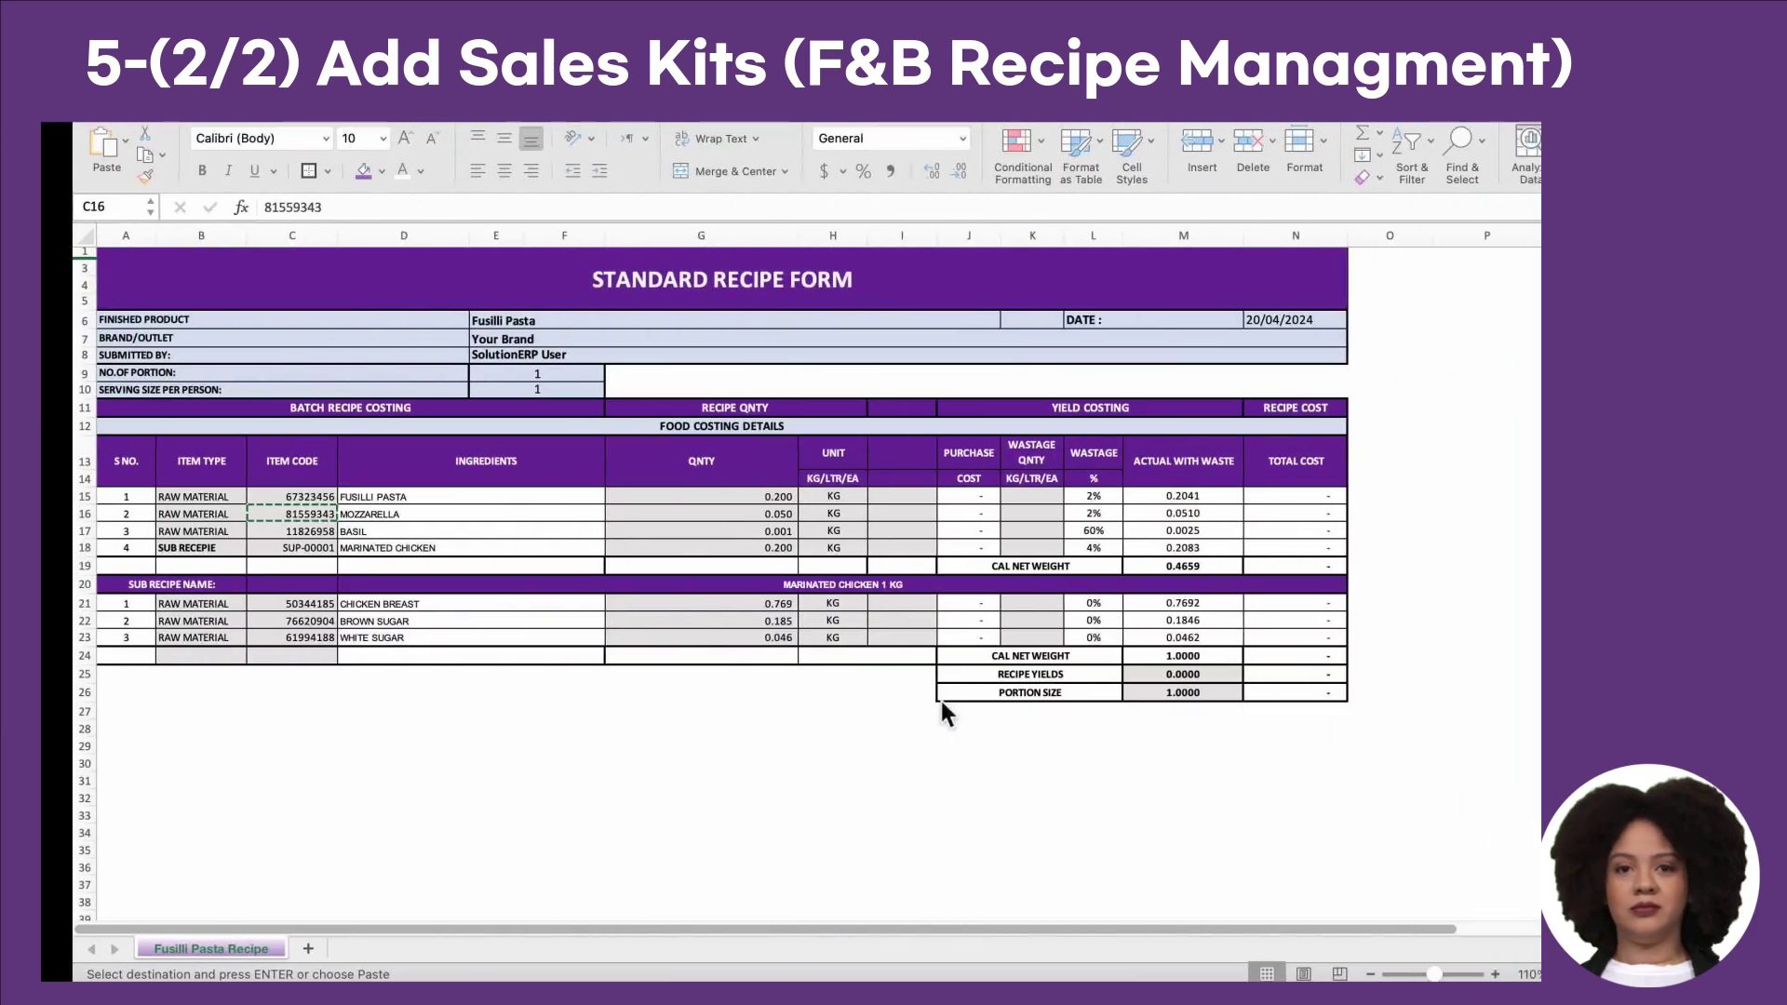
pyautogui.click(735, 514)
pyautogui.press('super+c')
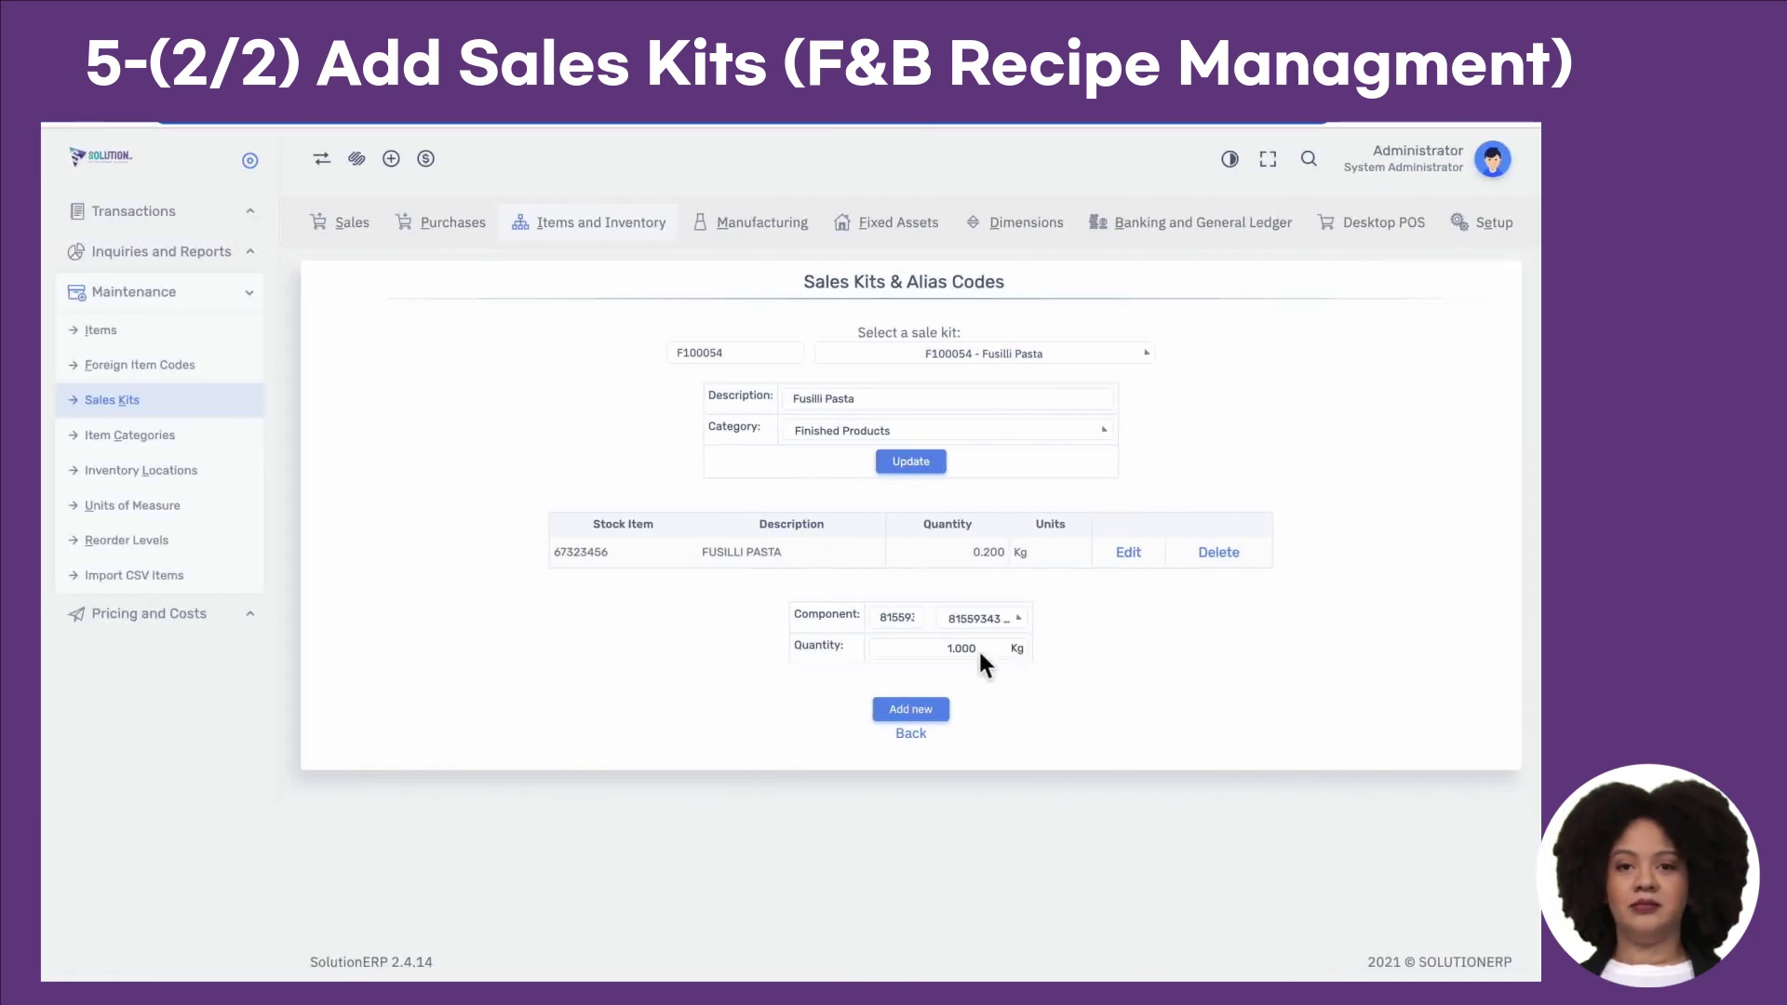
pyautogui.click(977, 648)
pyautogui.hotkey('ctrl', 'a')
pyautogui.hotkey('ctrl', 'v')
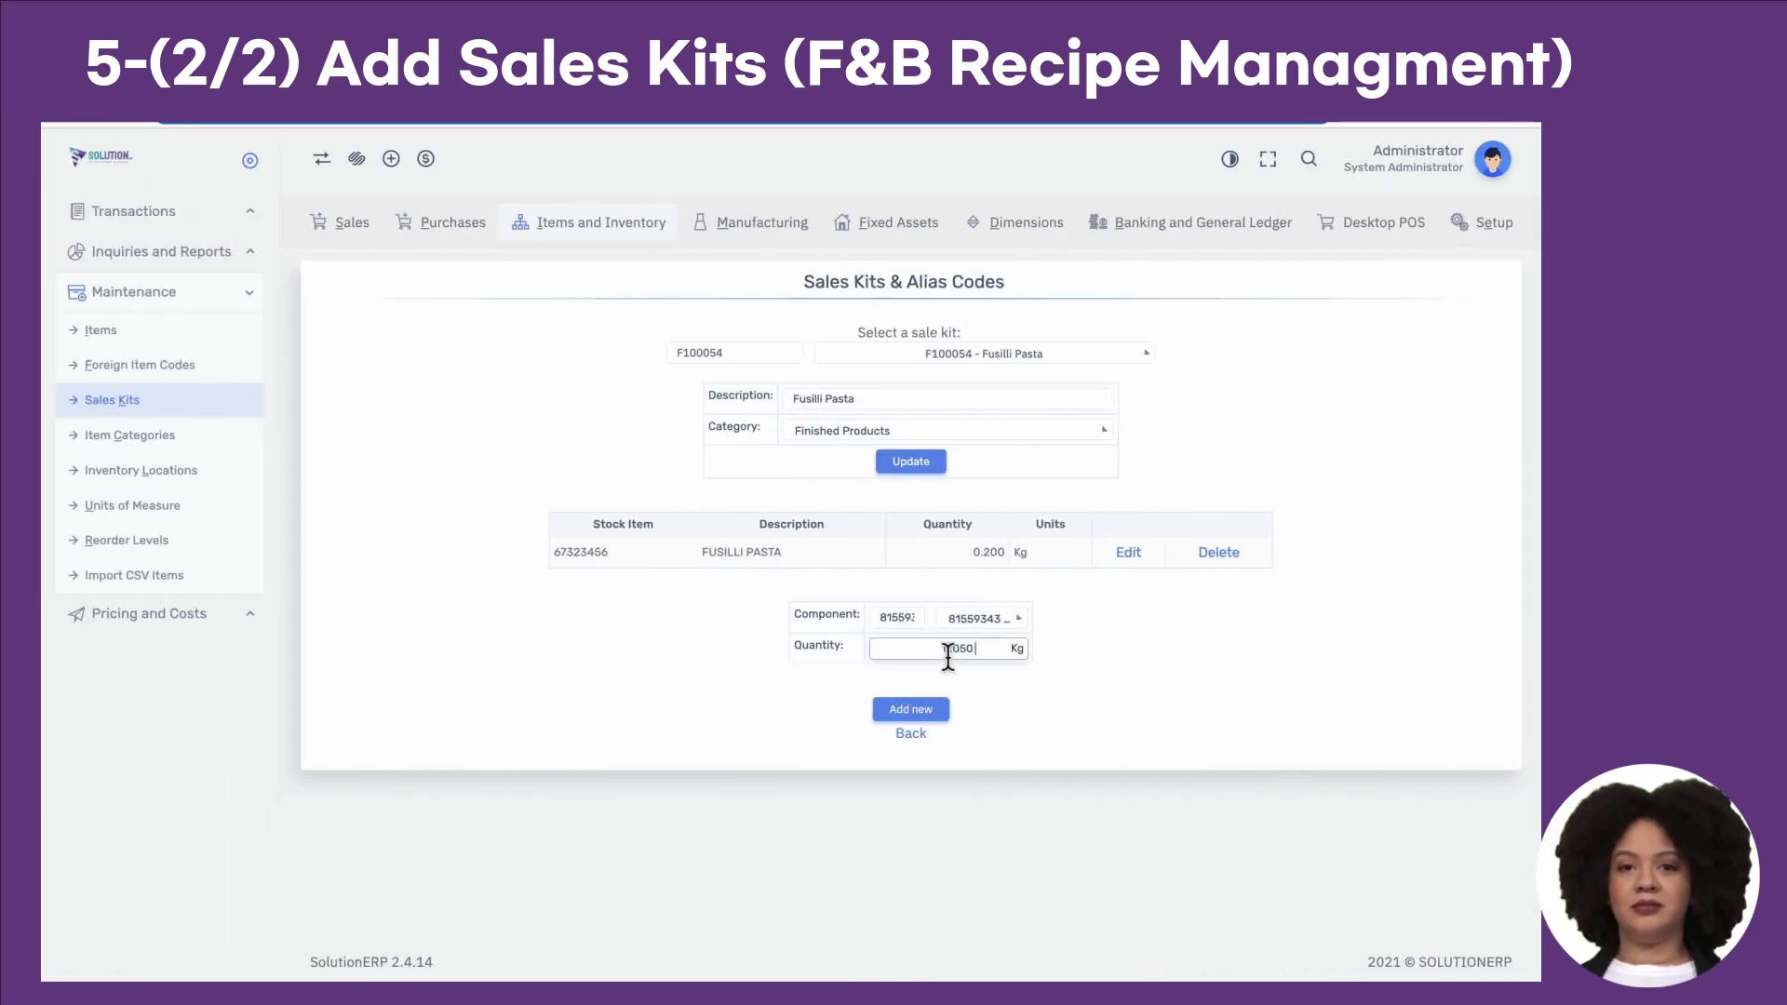
pyautogui.click(925, 712)
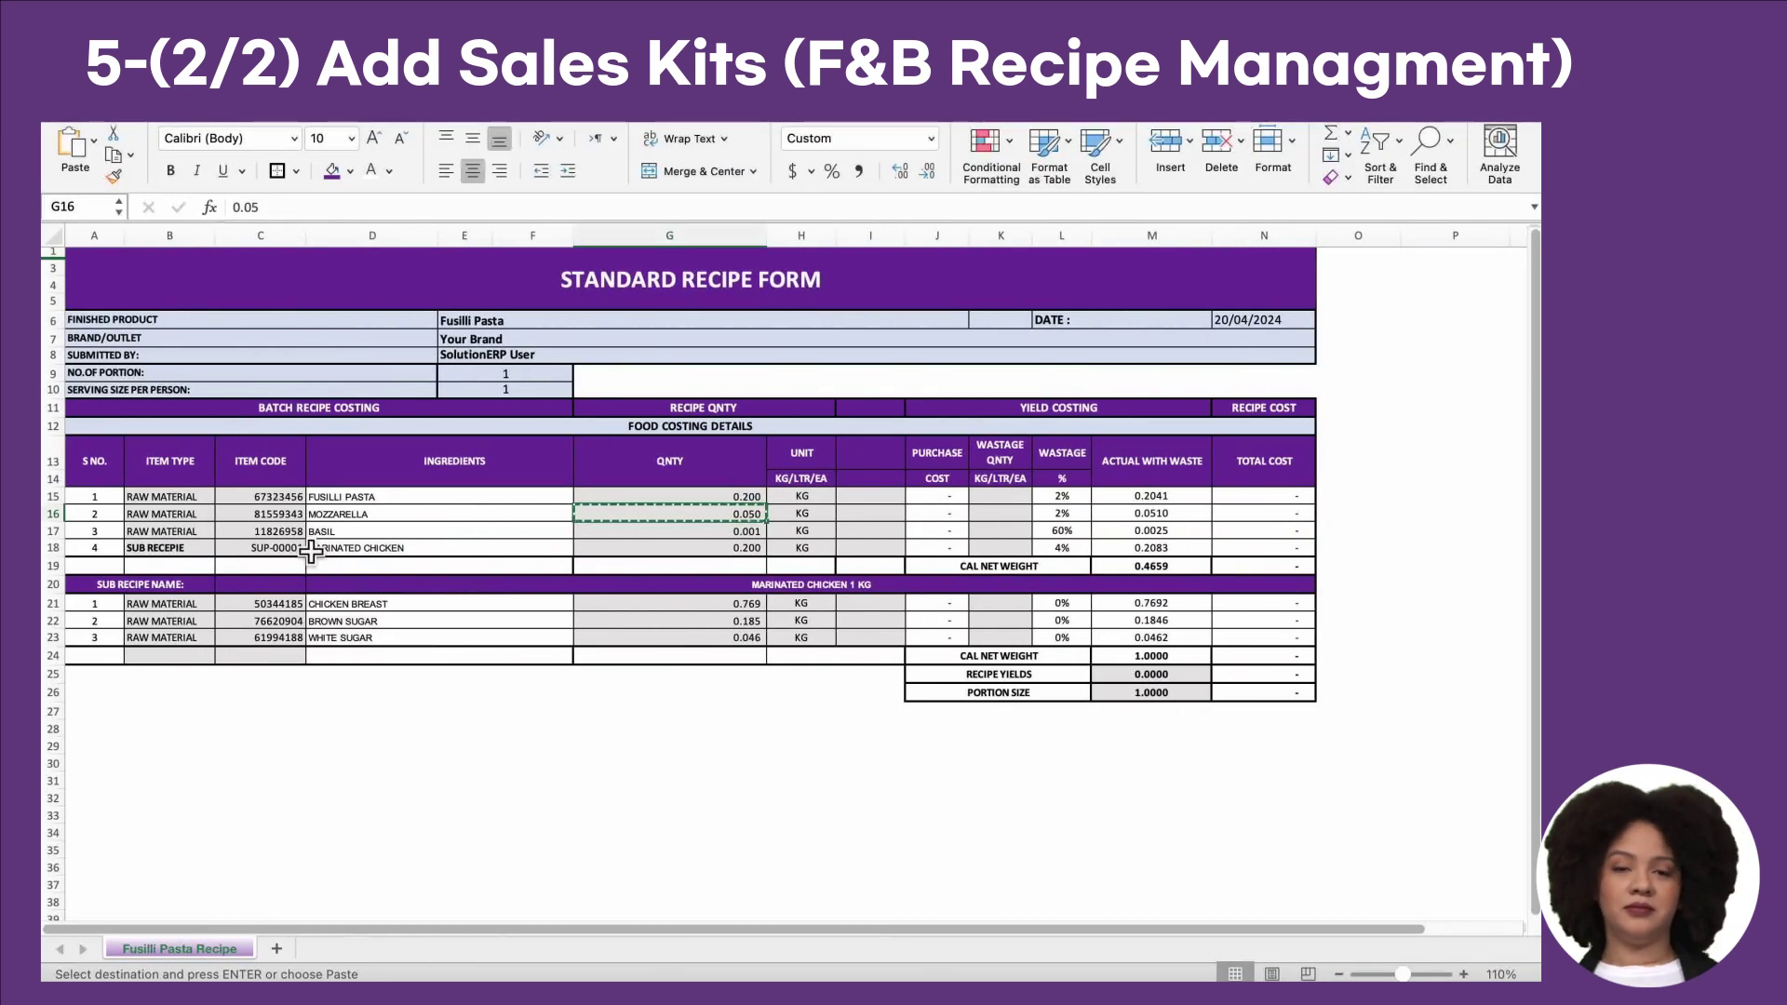
# Step: Add Basil at 0.001 Kg, taken from cell G17, to the kit
pyautogui.click(311, 552)
pyautogui.press('super+c')
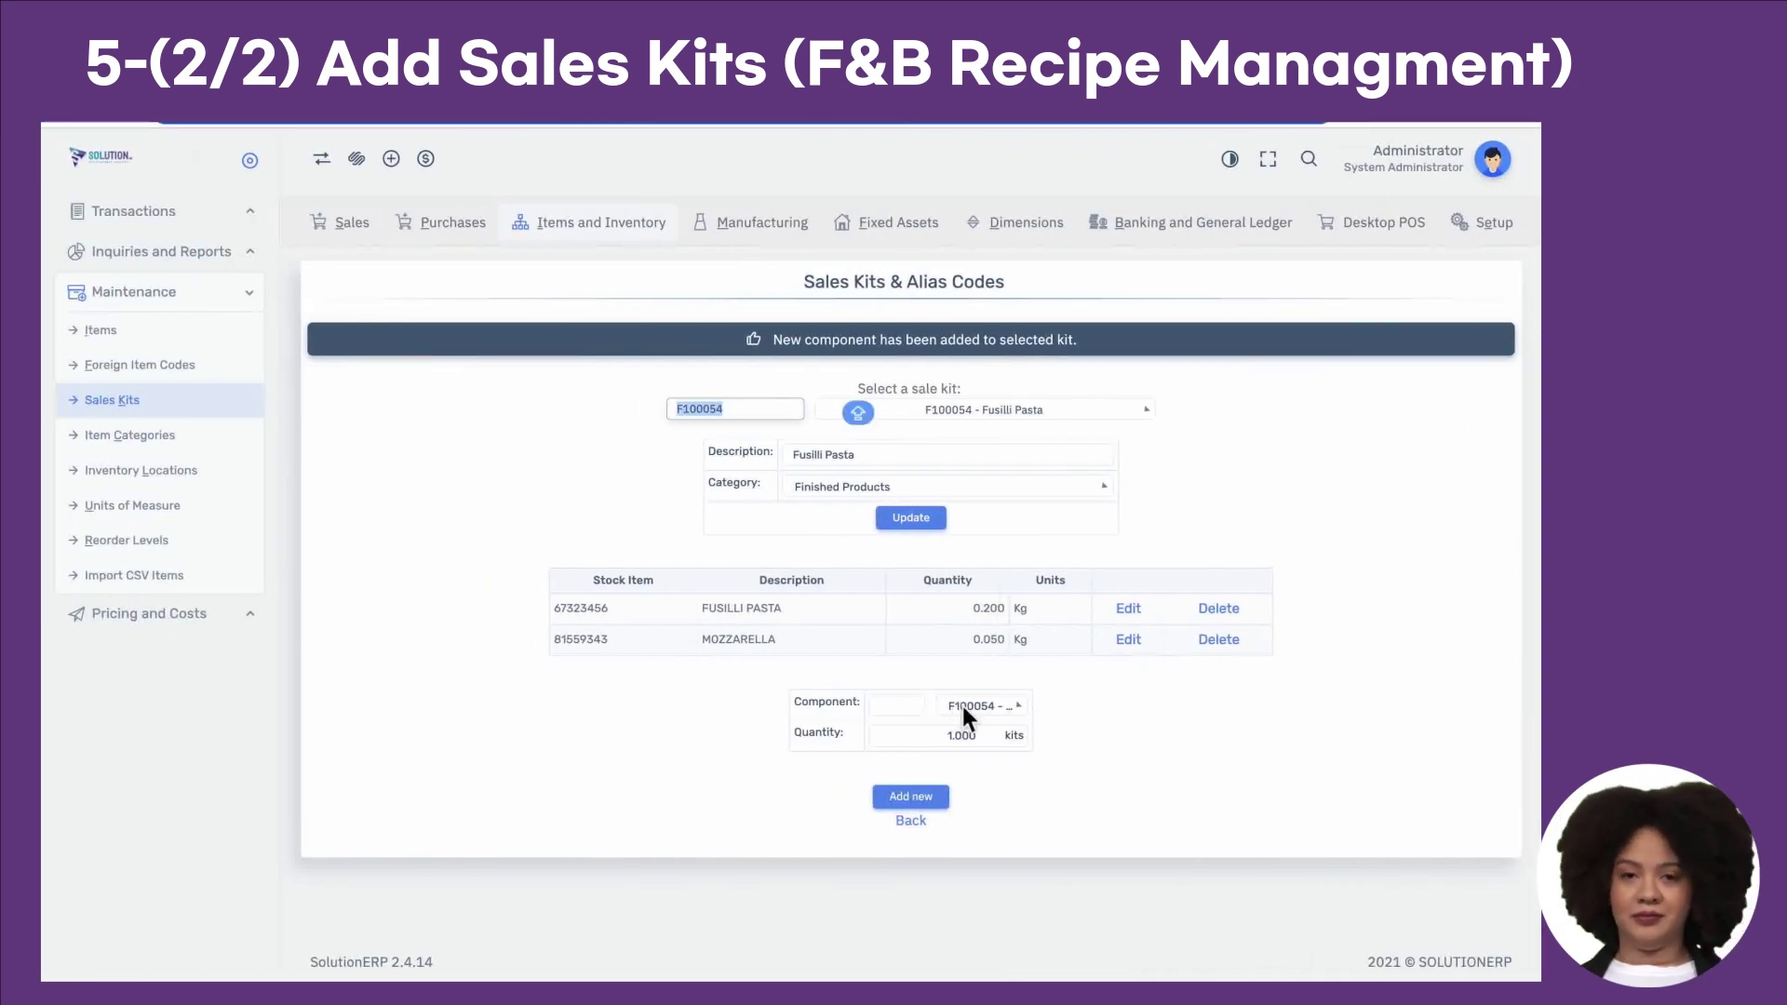
pyautogui.click(966, 707)
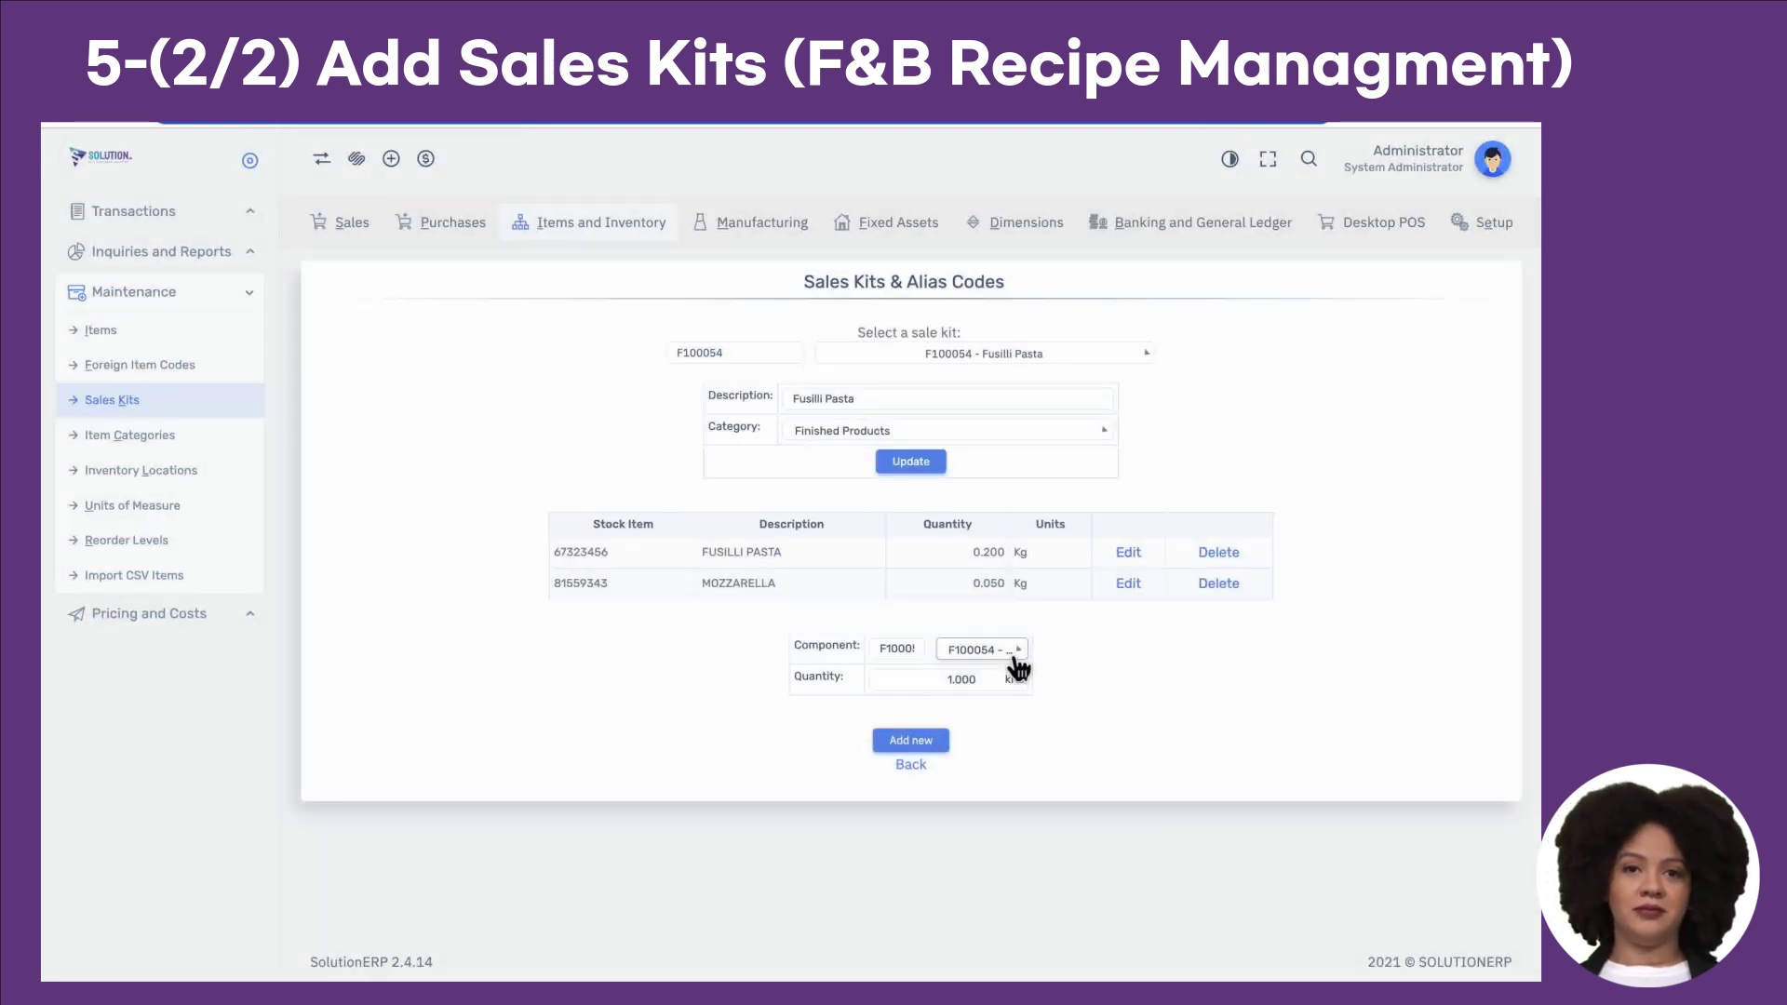
pyautogui.click(1017, 666)
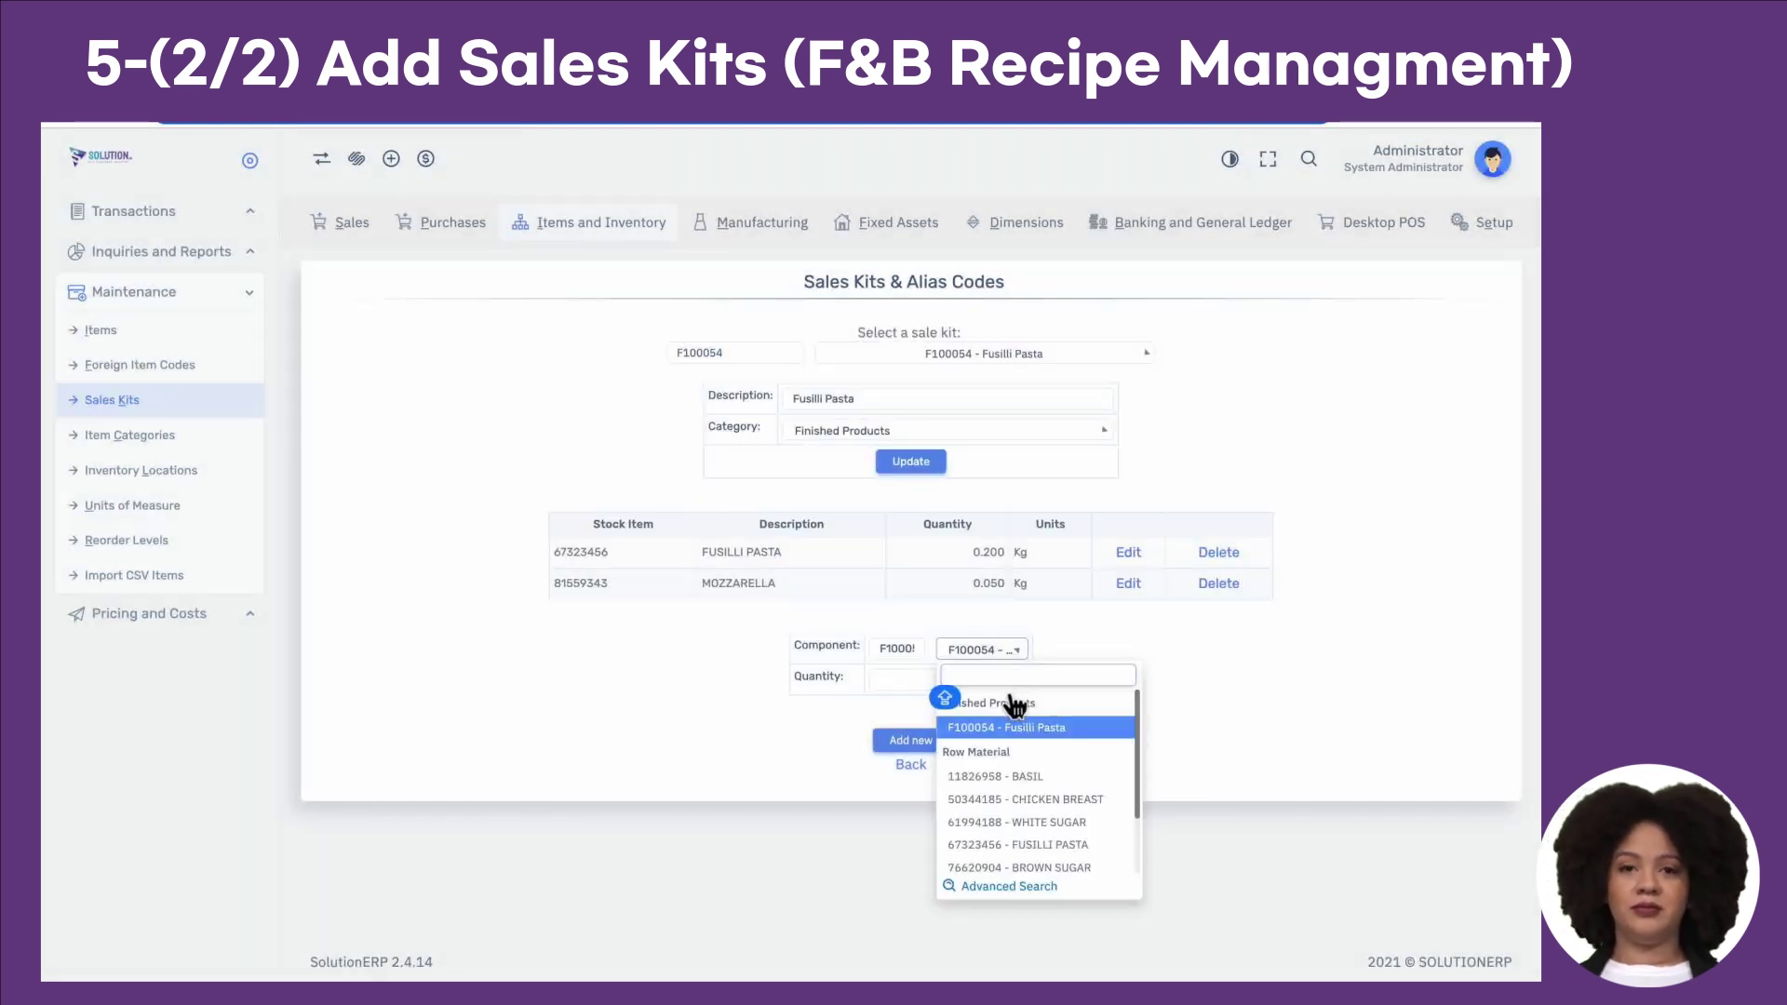
pyautogui.hotkey('ctrl', 'v')
pyautogui.click(996, 733)
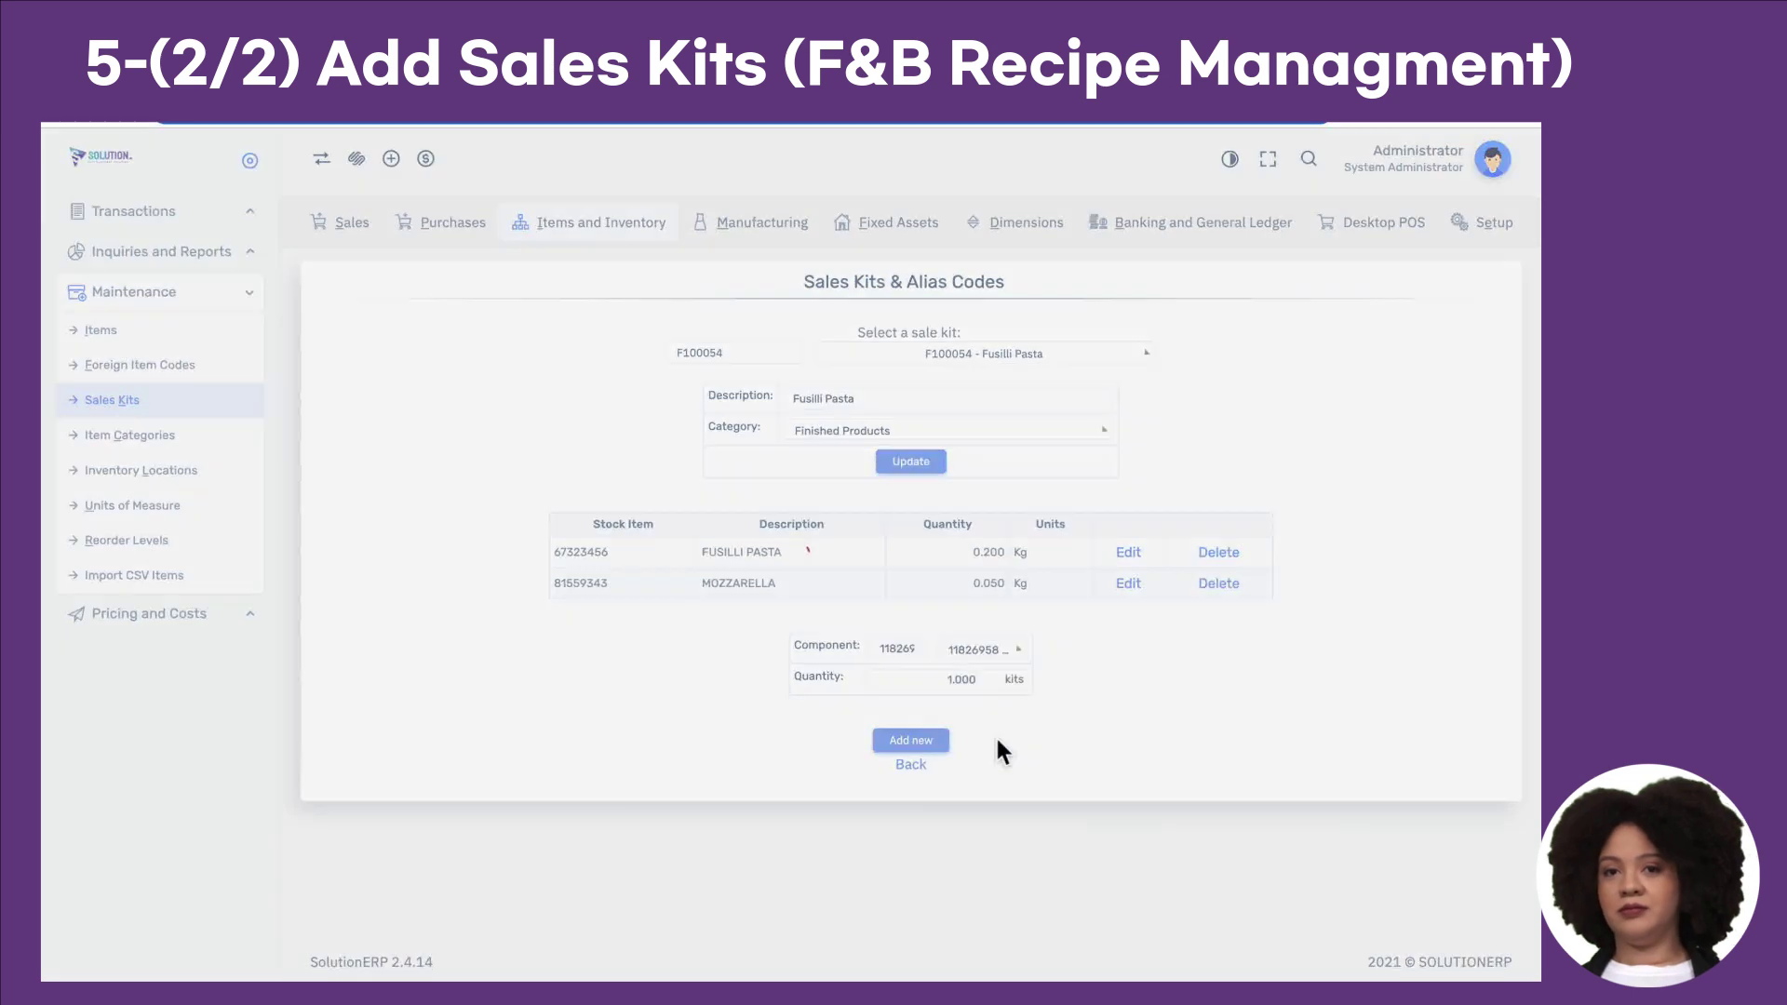
pyautogui.hotkey('ctrl', 'Right')
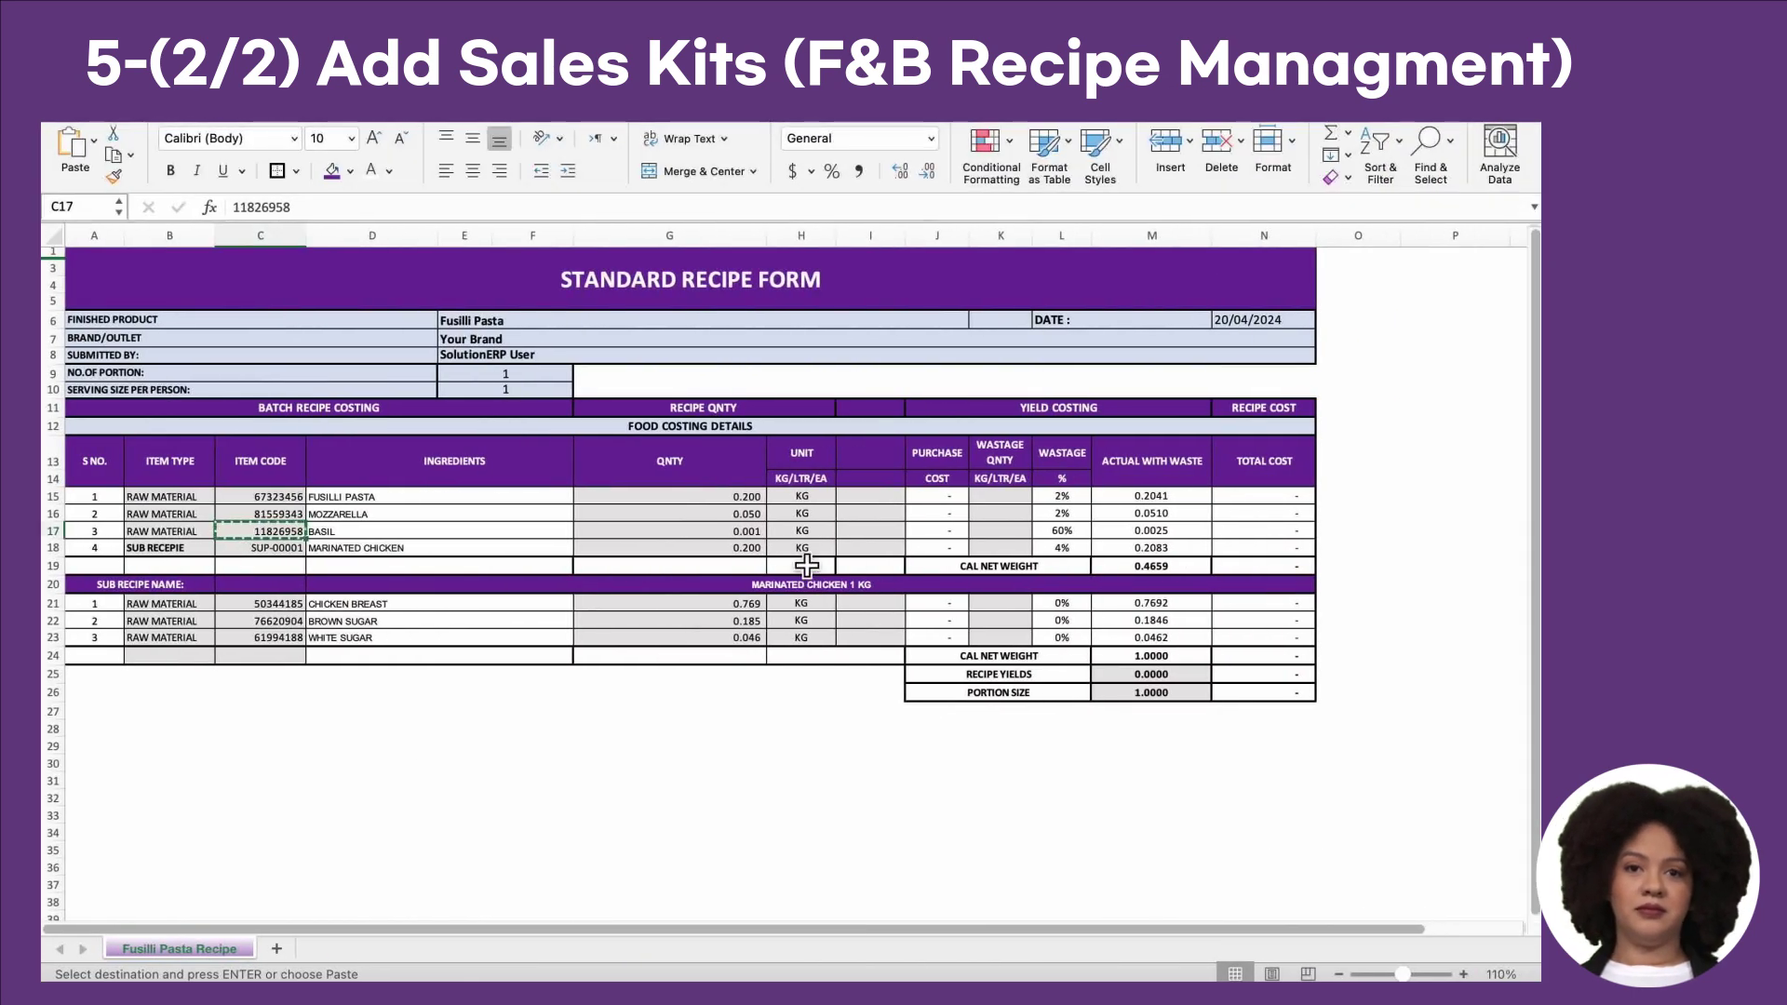
pyautogui.click(745, 535)
pyautogui.hotkey('ctrl', 'c')
pyautogui.hotkey('ctrl', 'Left')
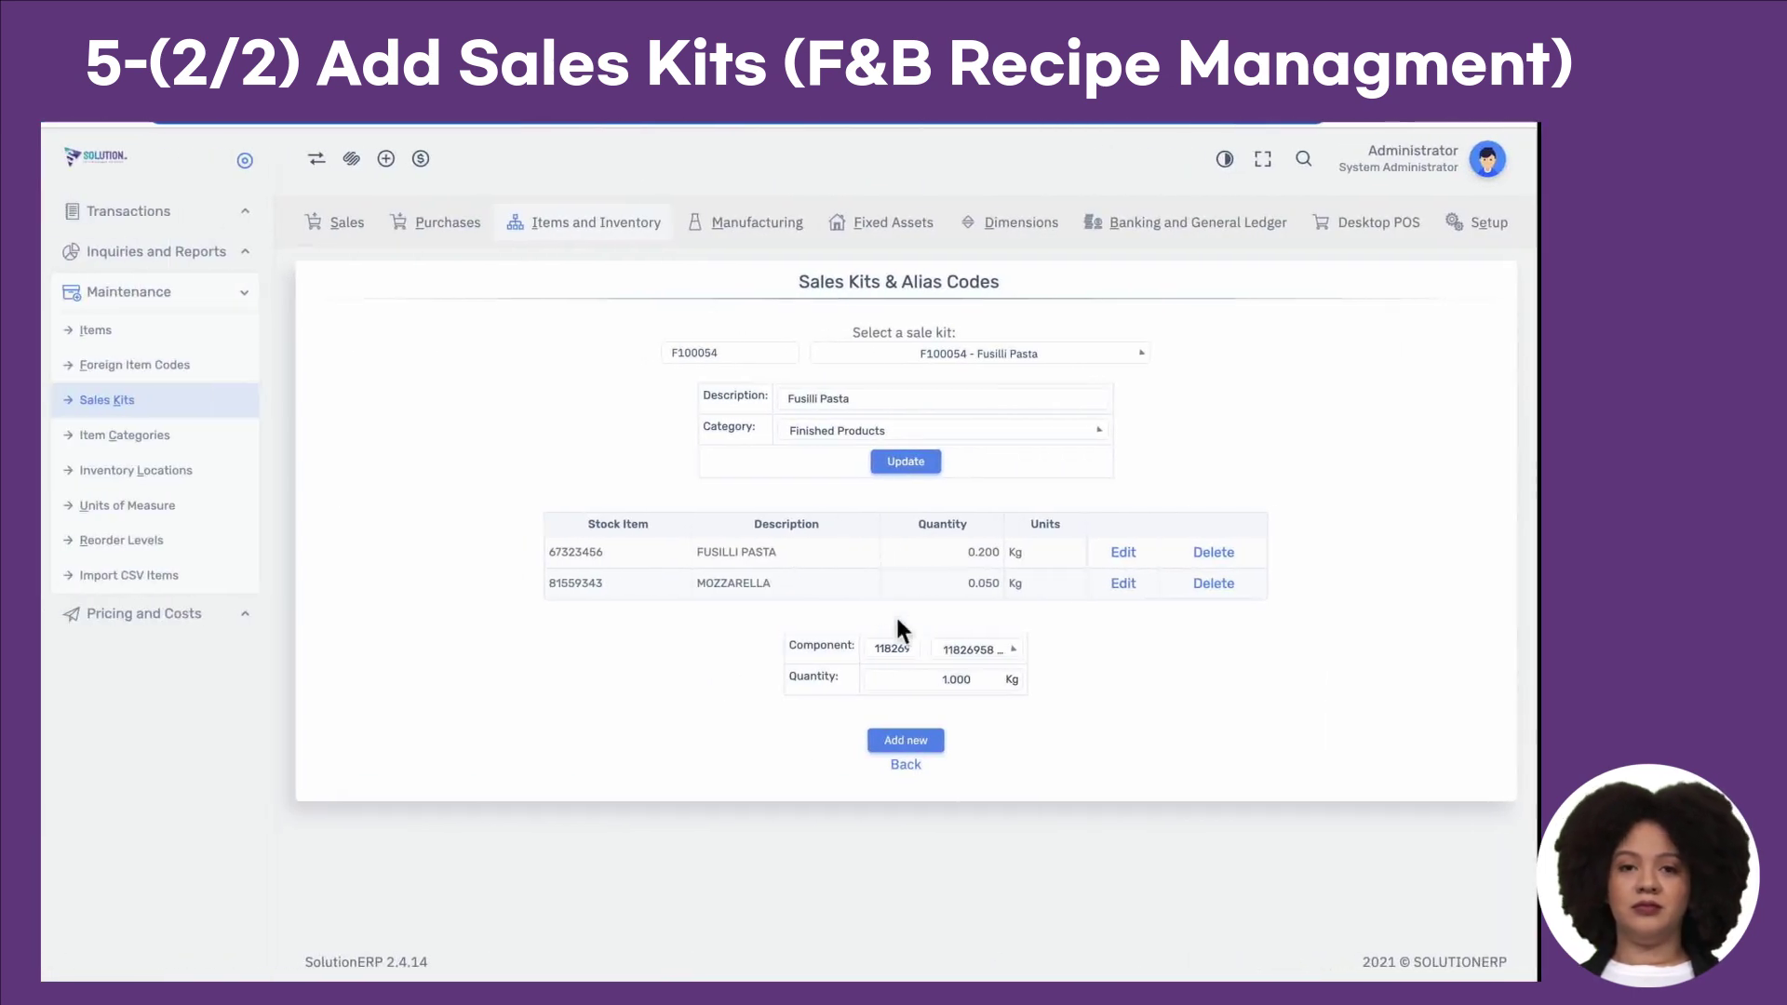
pyautogui.click(958, 681)
pyautogui.hotkey('ctrl', 'a')
pyautogui.hotkey('ctrl', 'v')
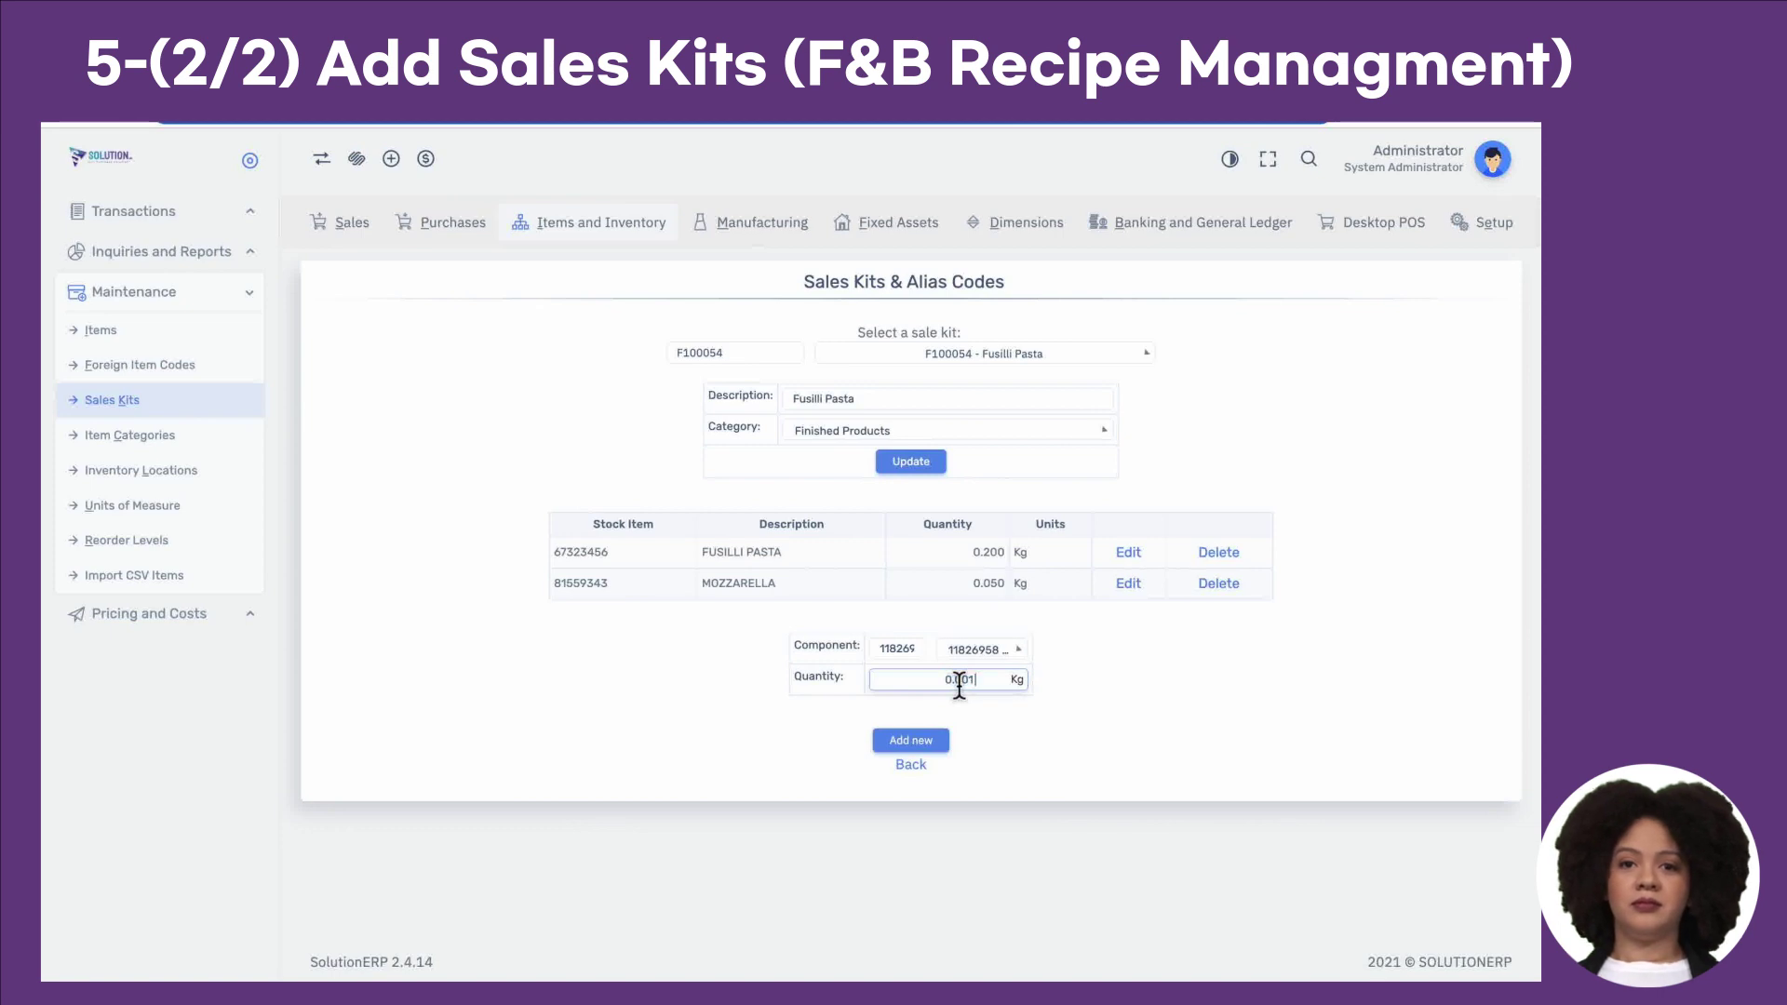
pyautogui.click(927, 741)
# Step: Add sub-kit SUP-00001 Marinated Chicken at 0.200, from cells C18 and G18
pyautogui.hotkey('ctrl', 'Right')
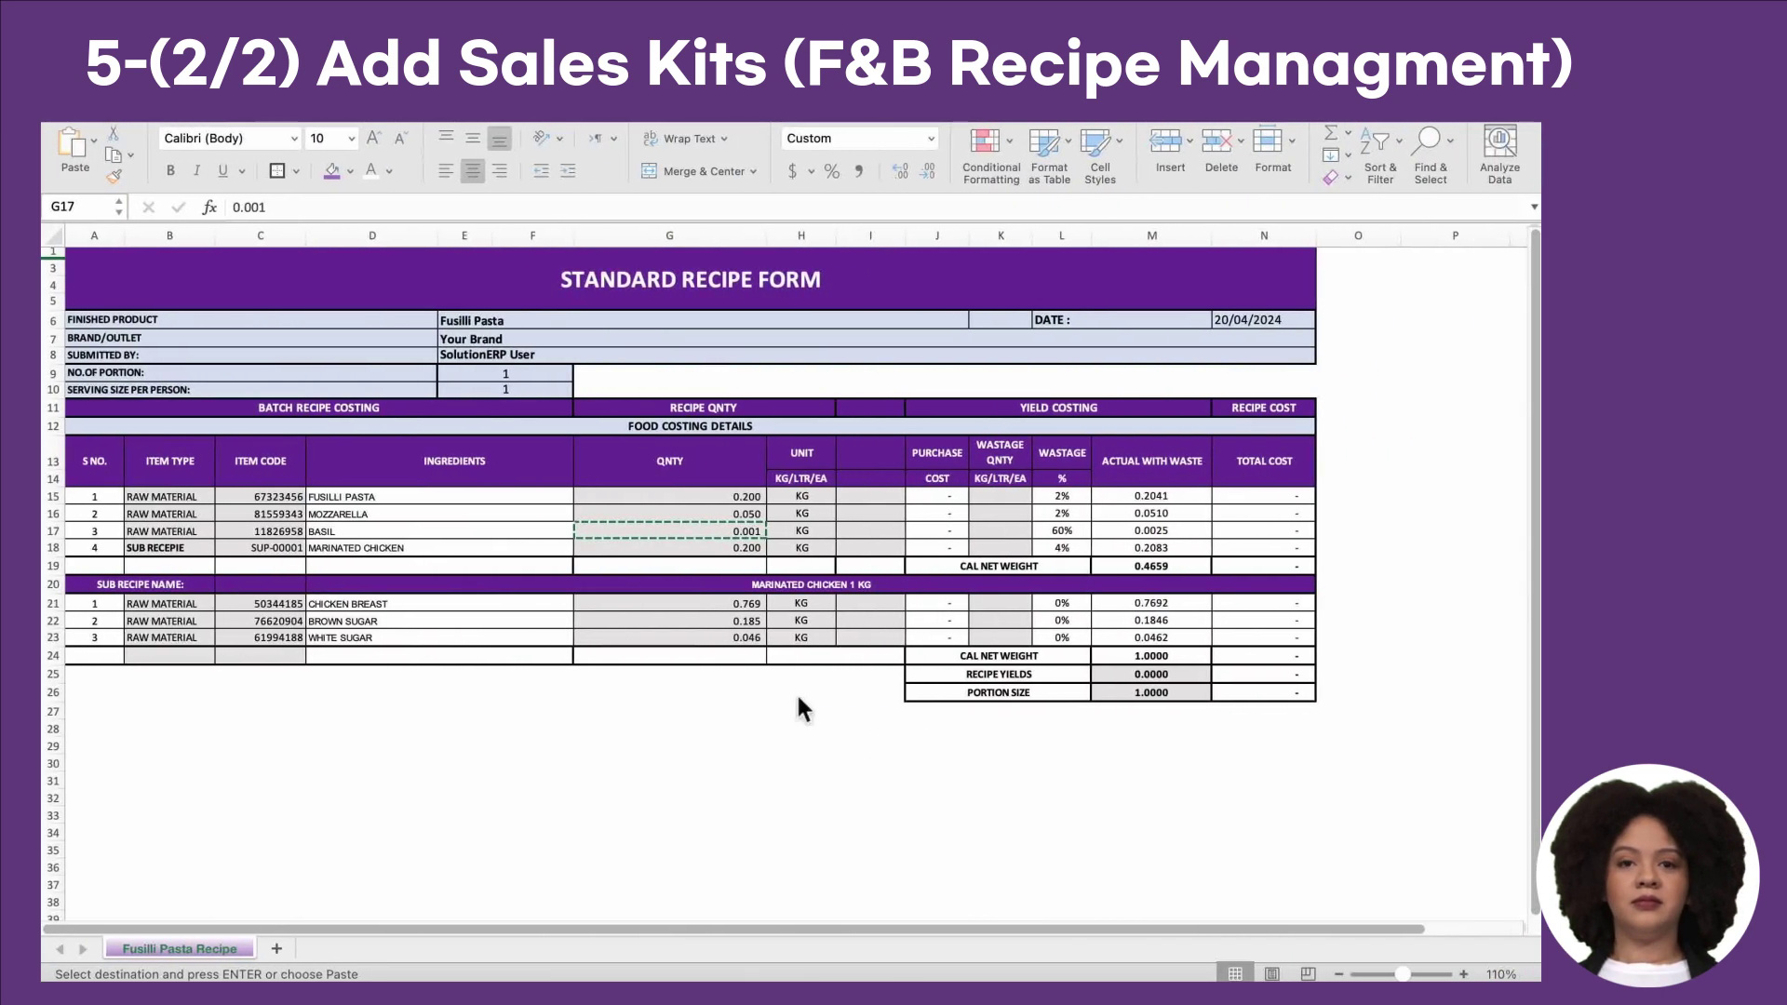
pyautogui.click(282, 551)
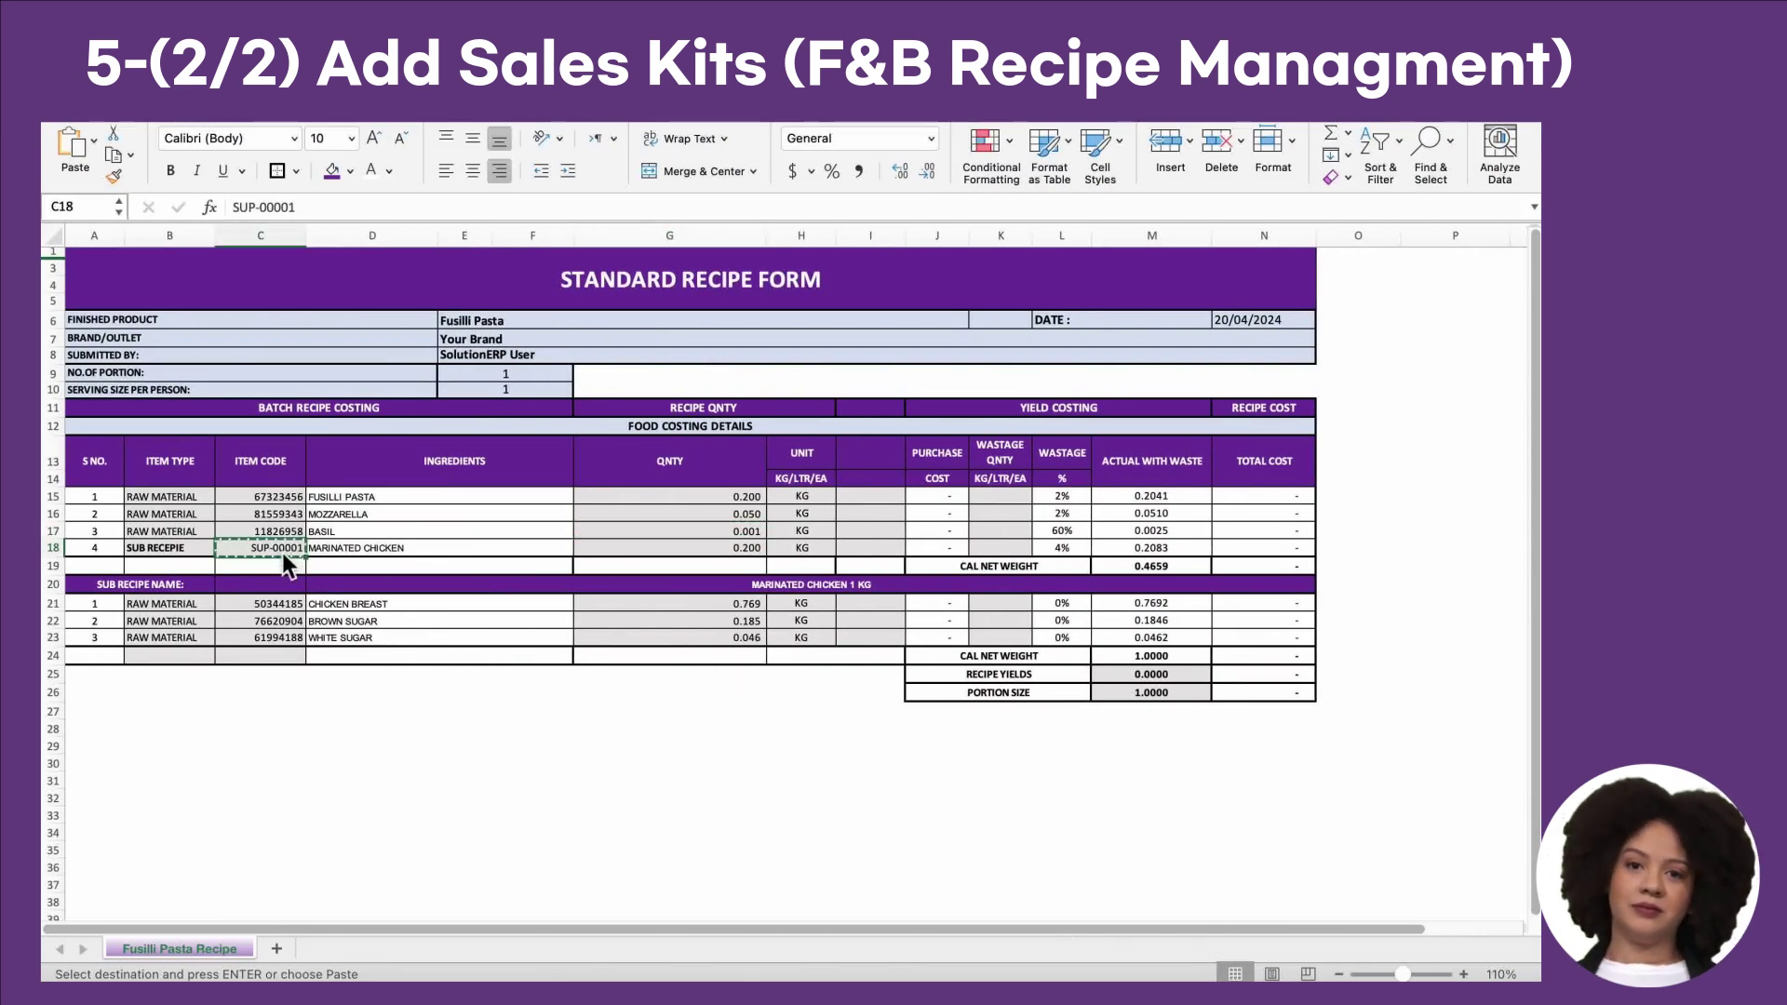
pyautogui.hotkey('ctrl', 'Left')
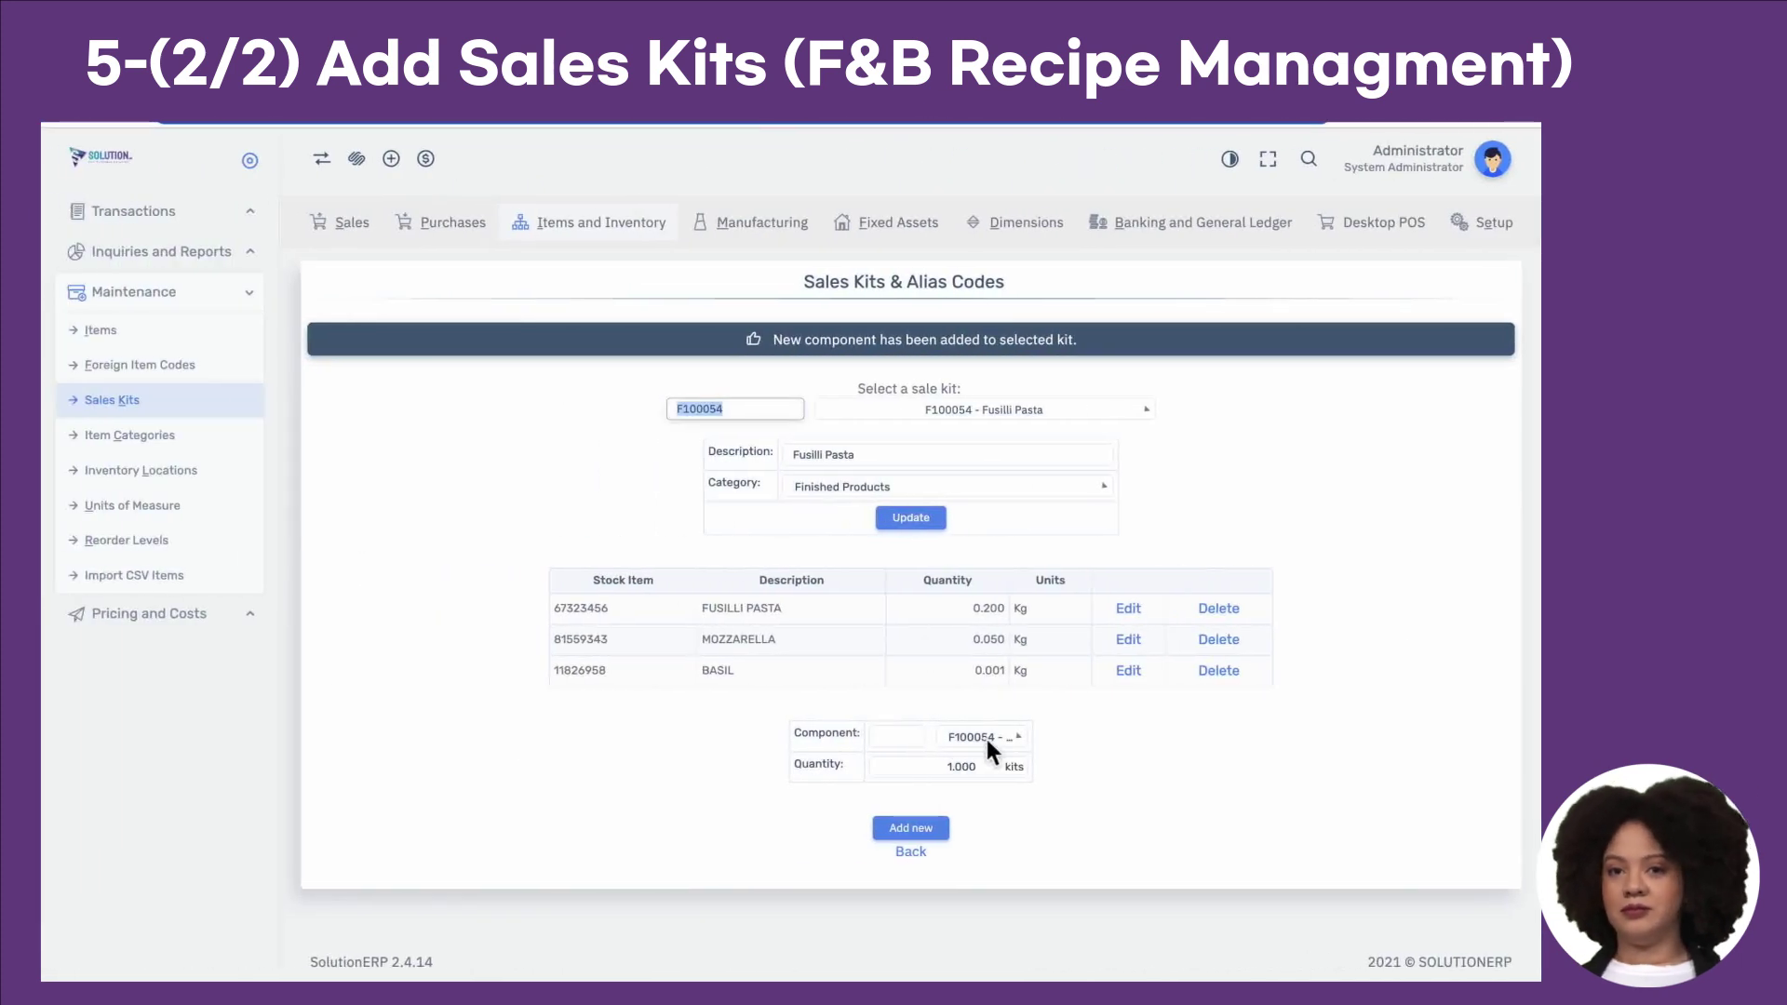
pyautogui.click(986, 739)
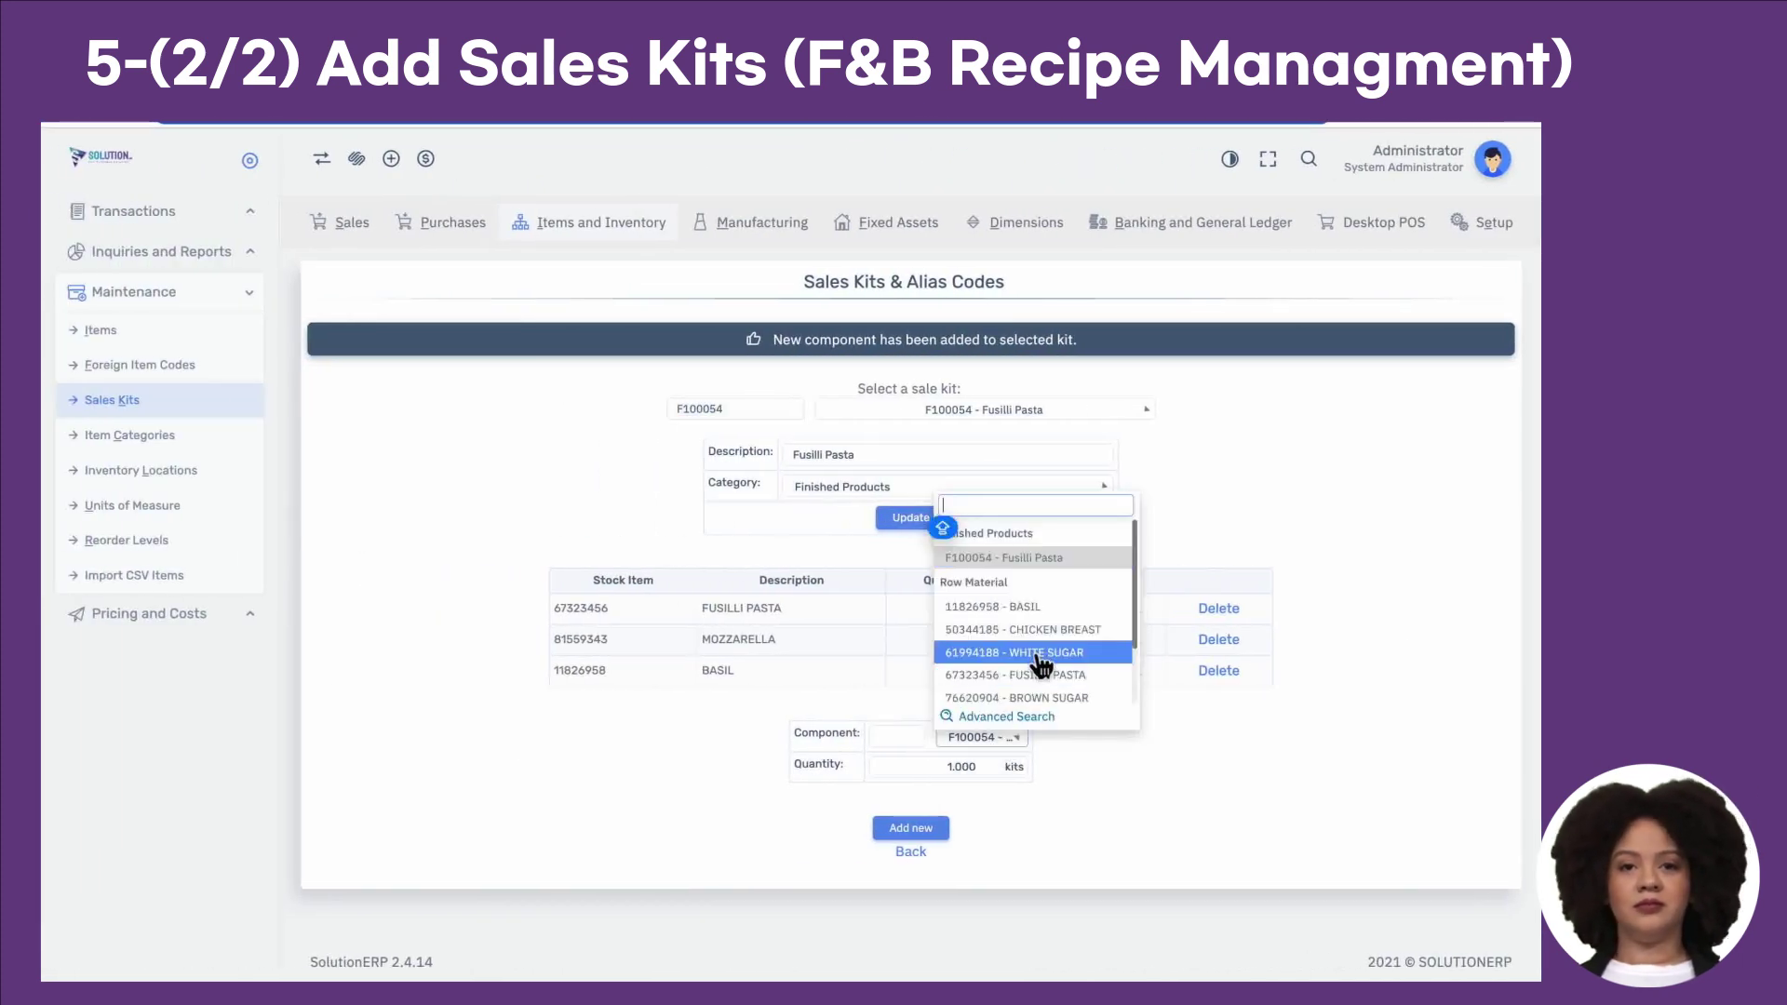
pyautogui.press('super+v')
pyautogui.click(1025, 692)
pyautogui.hotkey('ctrl', 'Right')
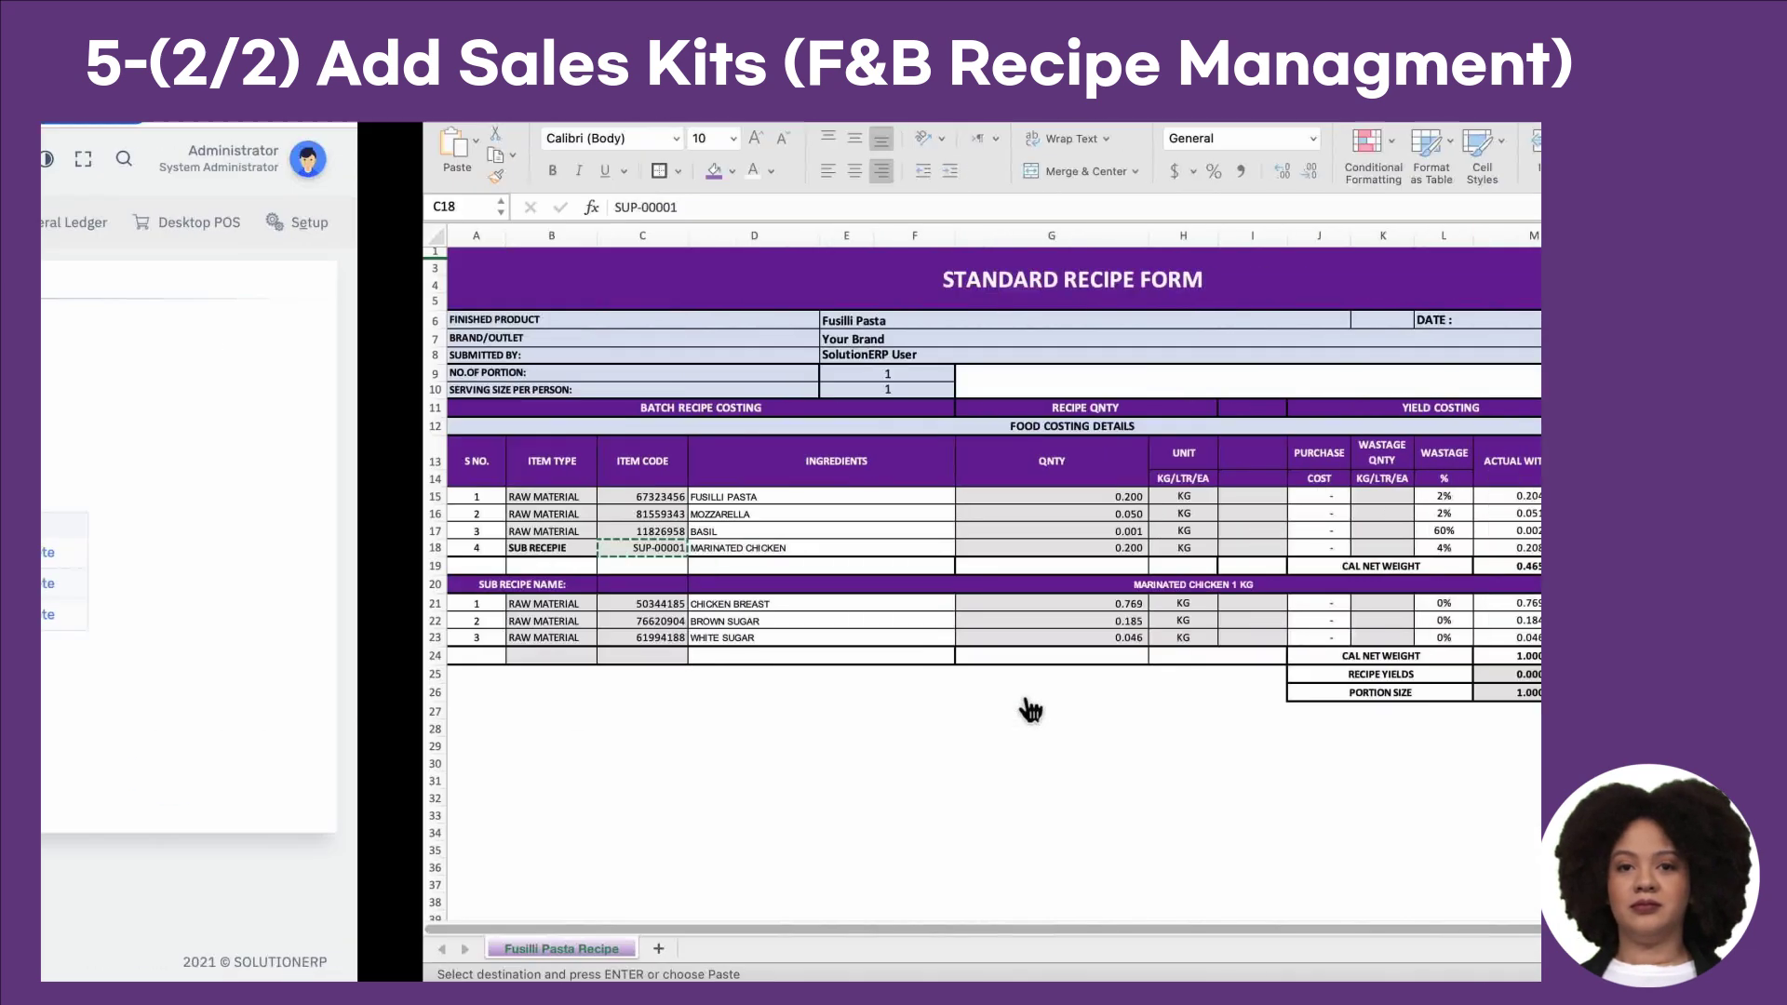
pyautogui.click(750, 549)
pyautogui.hotkey('ctrl', 'c')
pyautogui.hotkey('ctrl', 'Left')
pyautogui.doubleClick(953, 712)
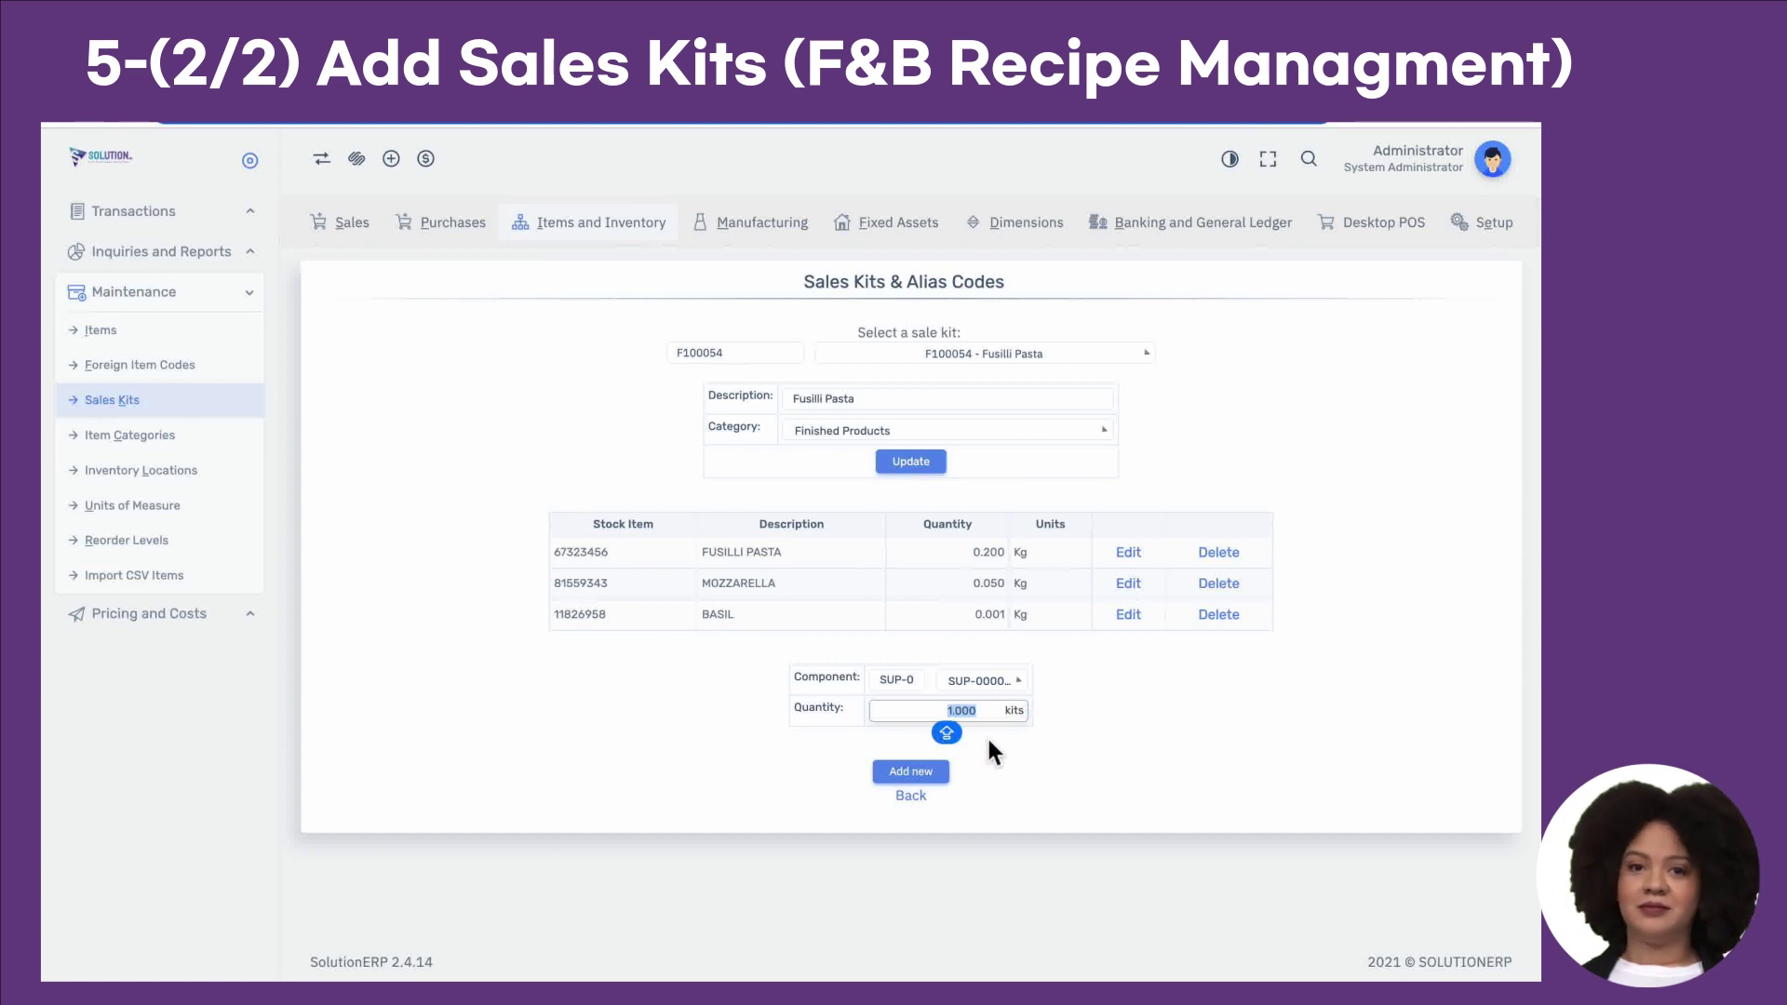
pyautogui.hotkey('ctrl', 'v')
pyautogui.click(901, 774)
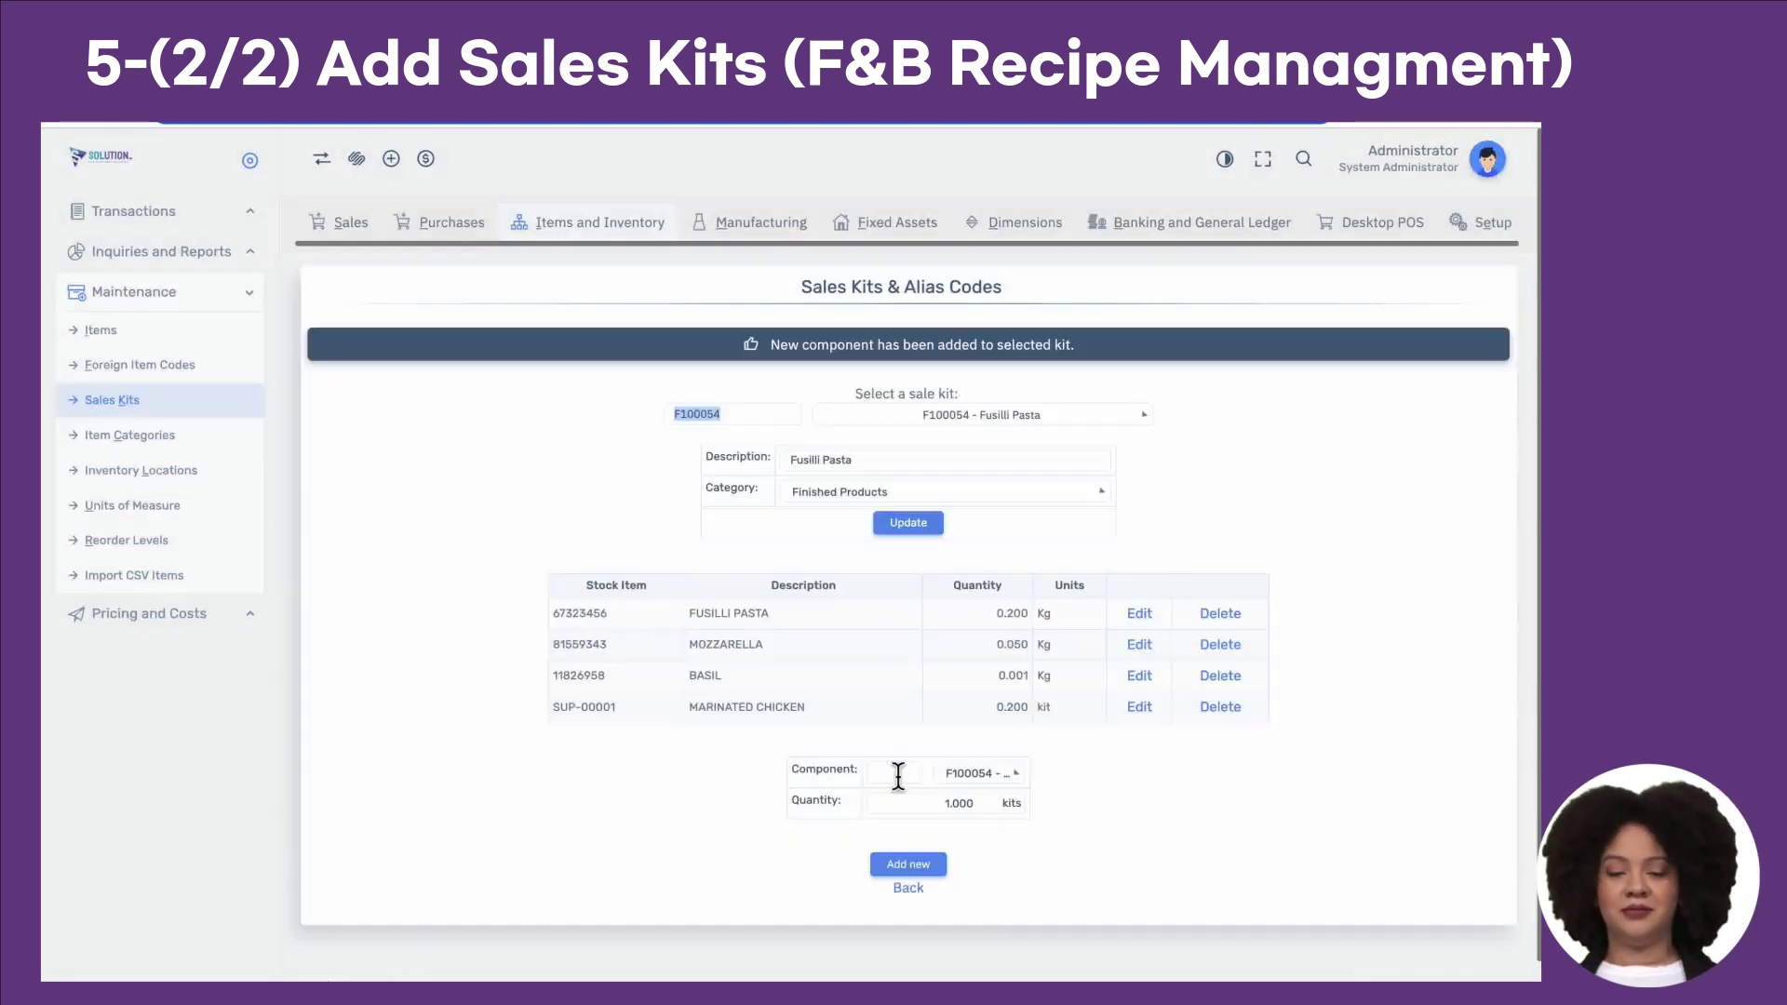
# Step: Check the sale kit list and keep Fusilli Pasta selected
pyautogui.click(1077, 421)
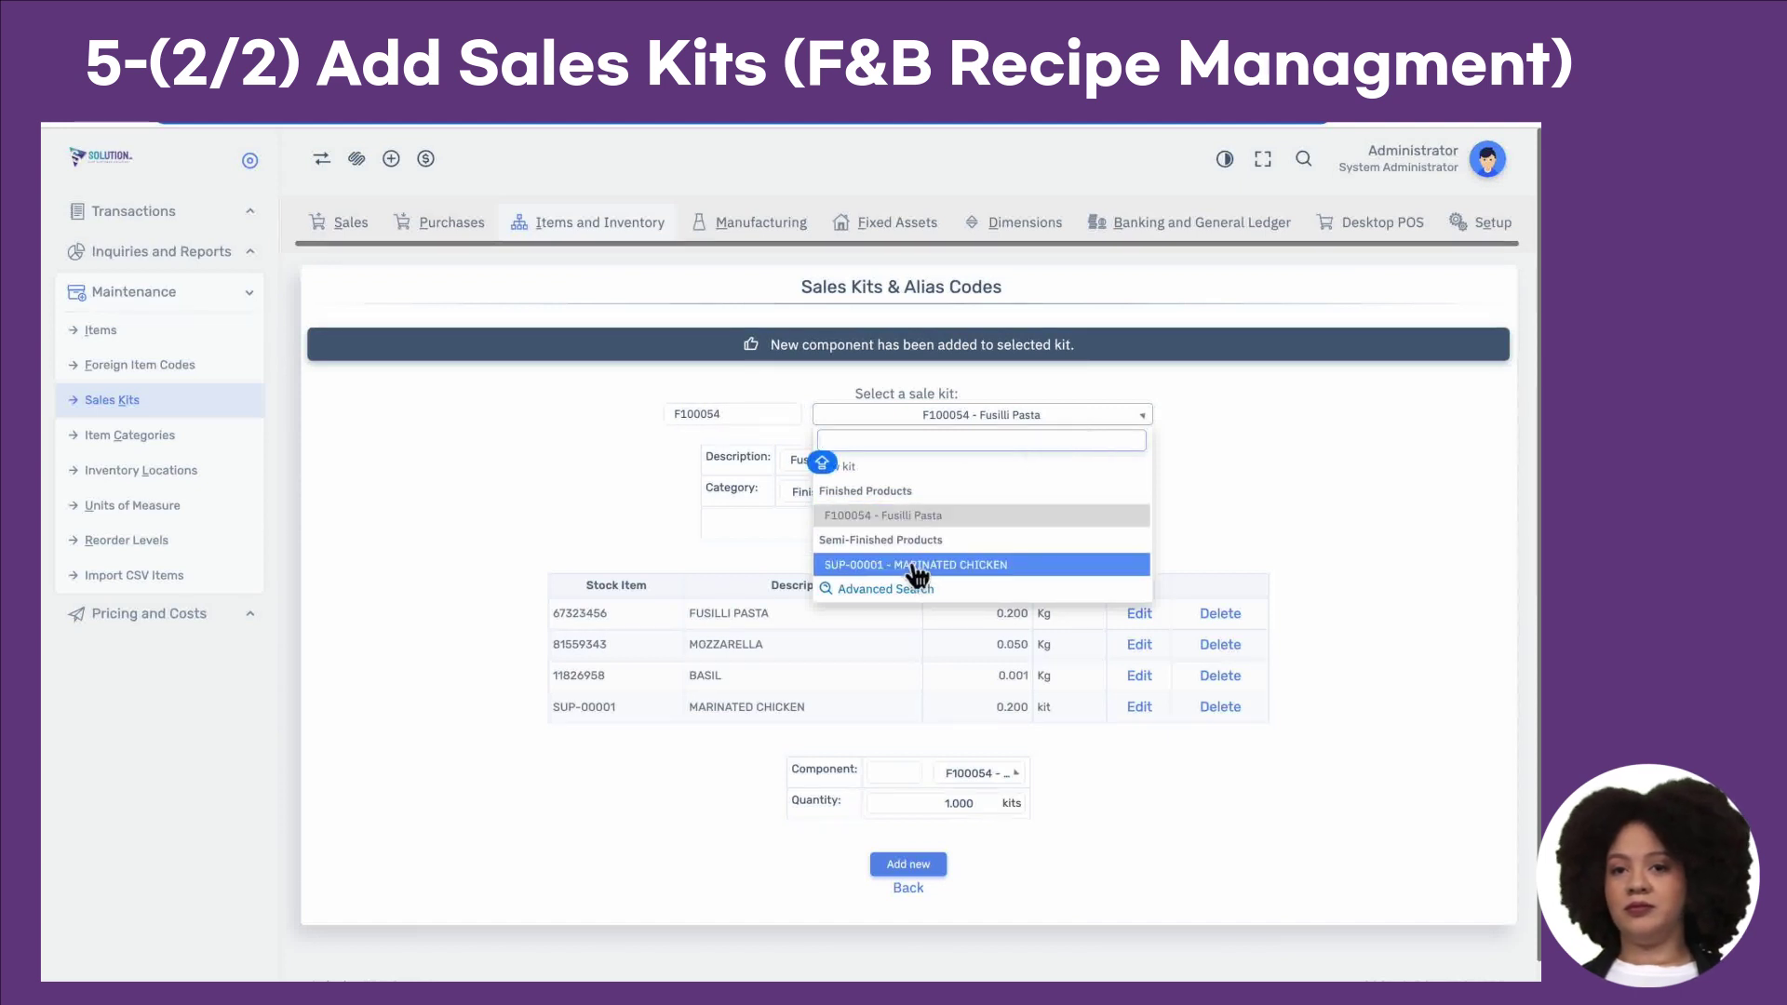
pyautogui.click(963, 515)
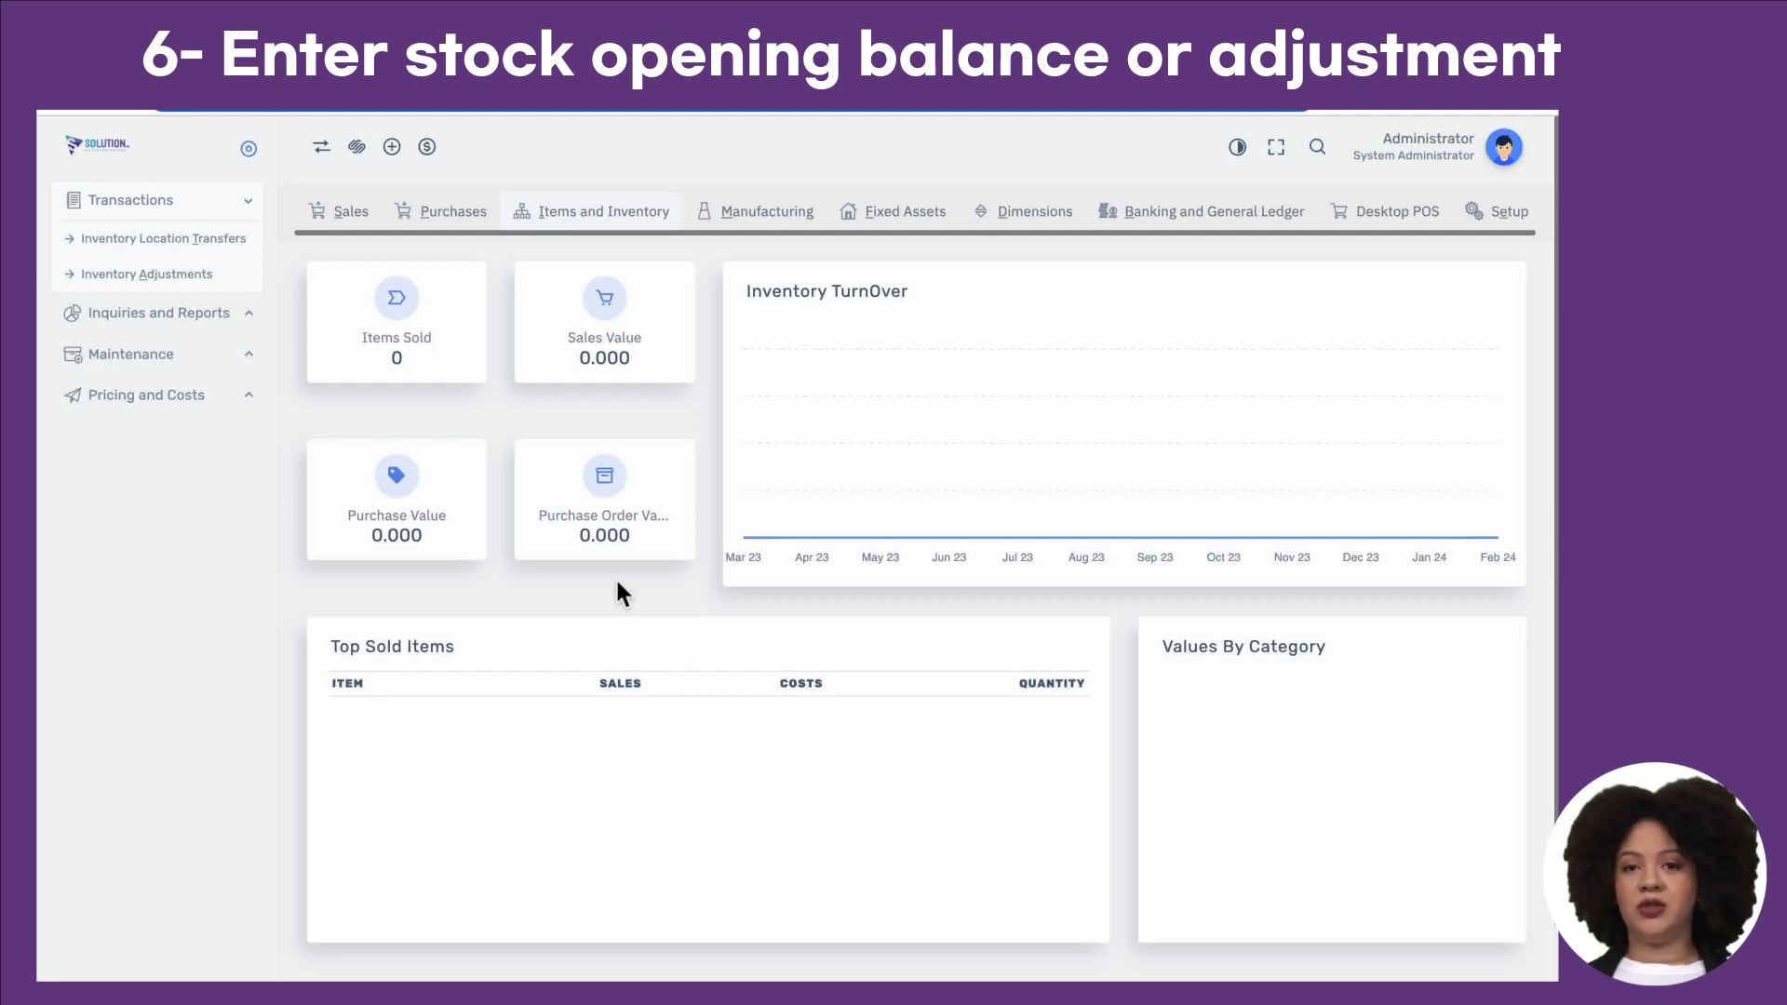
# Step: Start an inventory adjustment at Branch Store for item BASIL
pyautogui.click(237, 290)
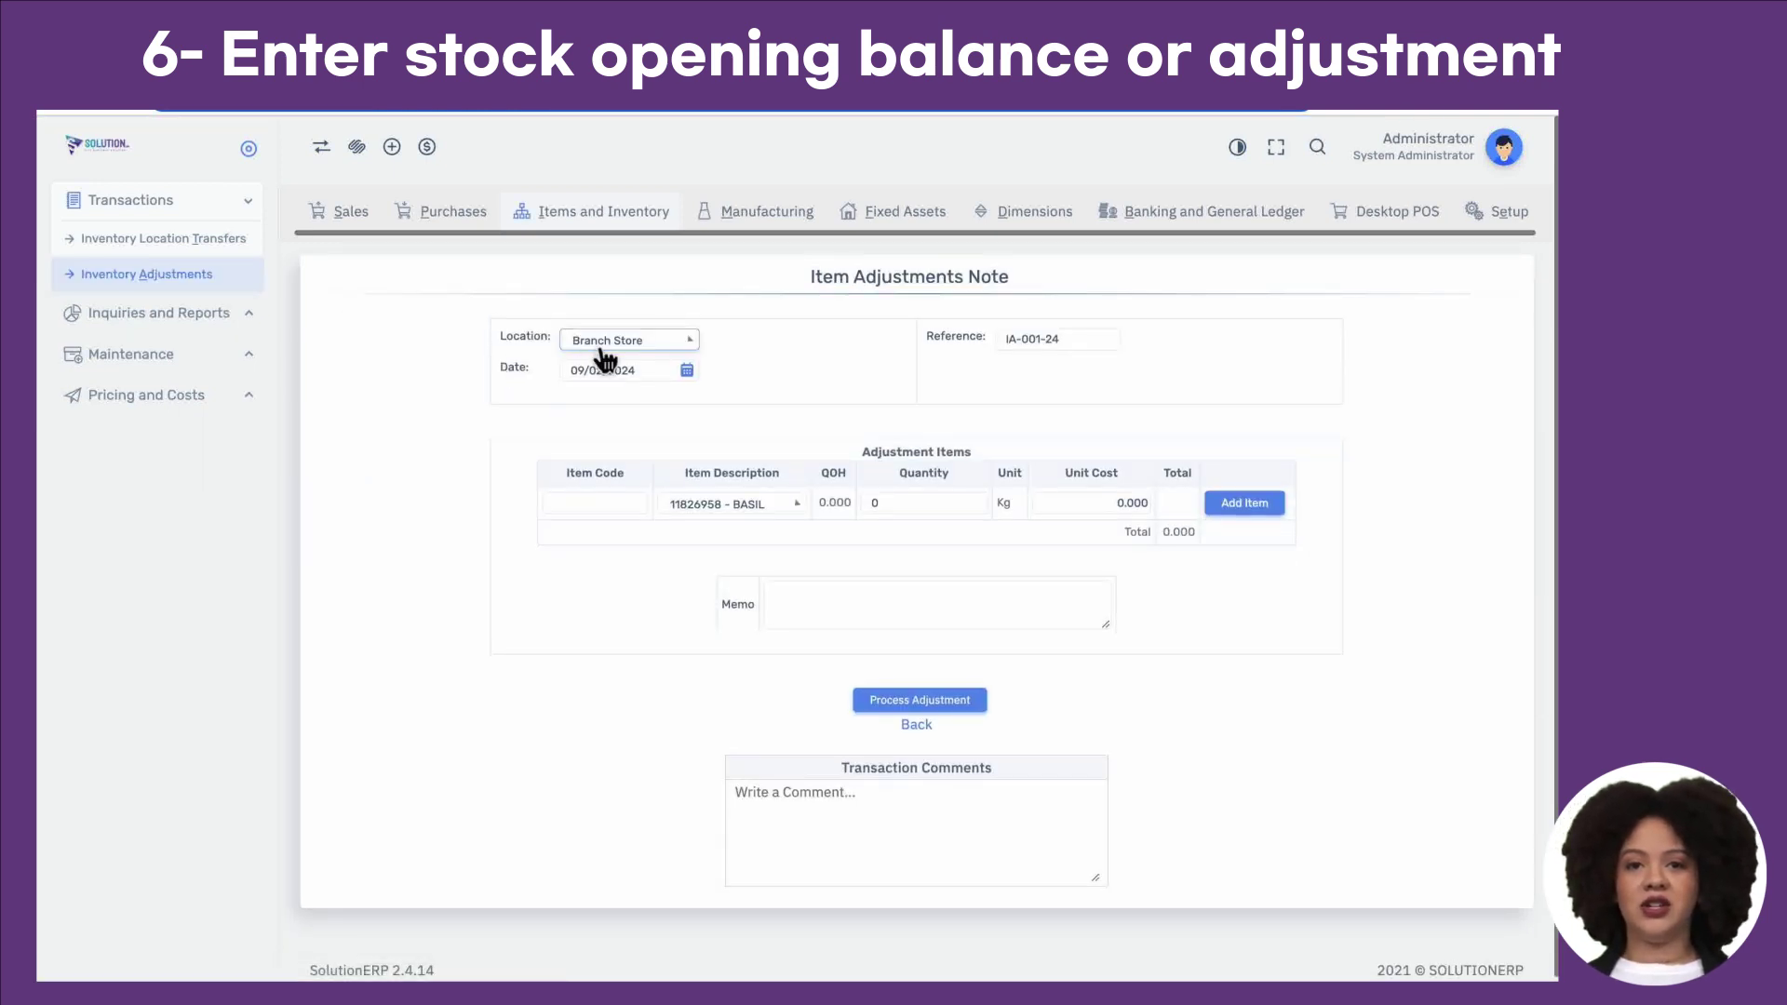
pyautogui.click(606, 358)
pyautogui.click(600, 393)
pyautogui.click(726, 508)
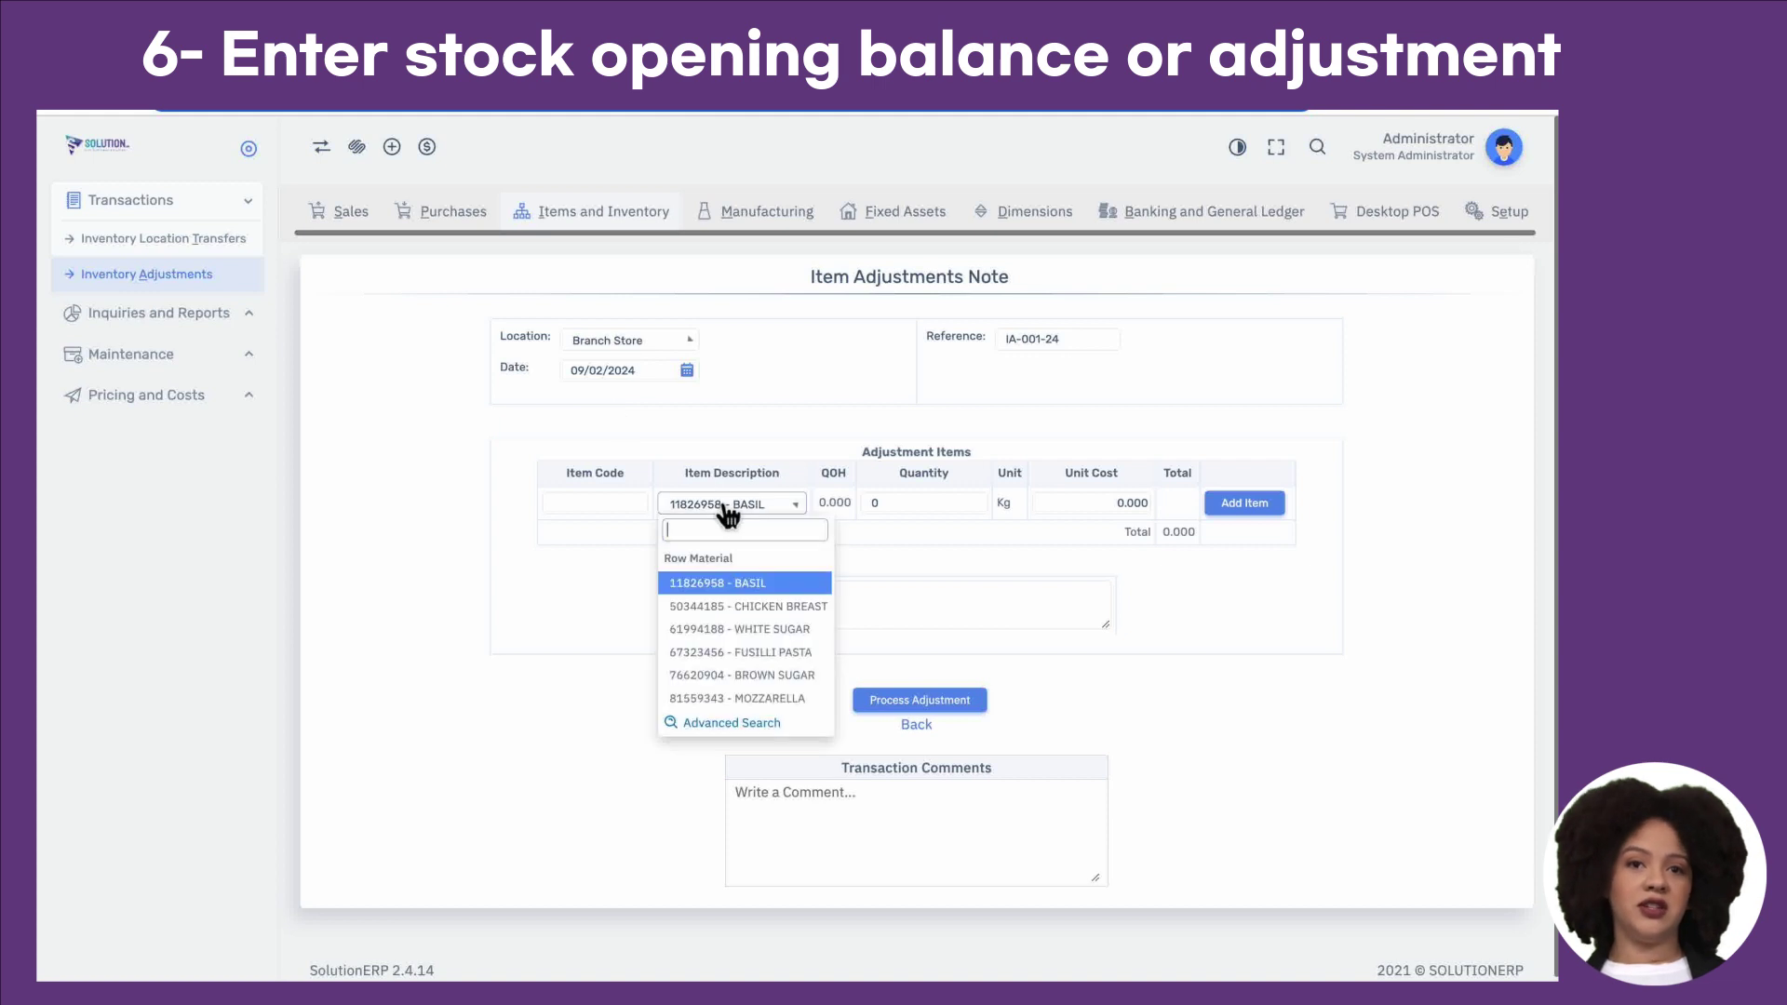
pyautogui.click(722, 582)
# Step: Enter quantity 5 and unit cost 2, and add the Basil line
pyautogui.click(935, 512)
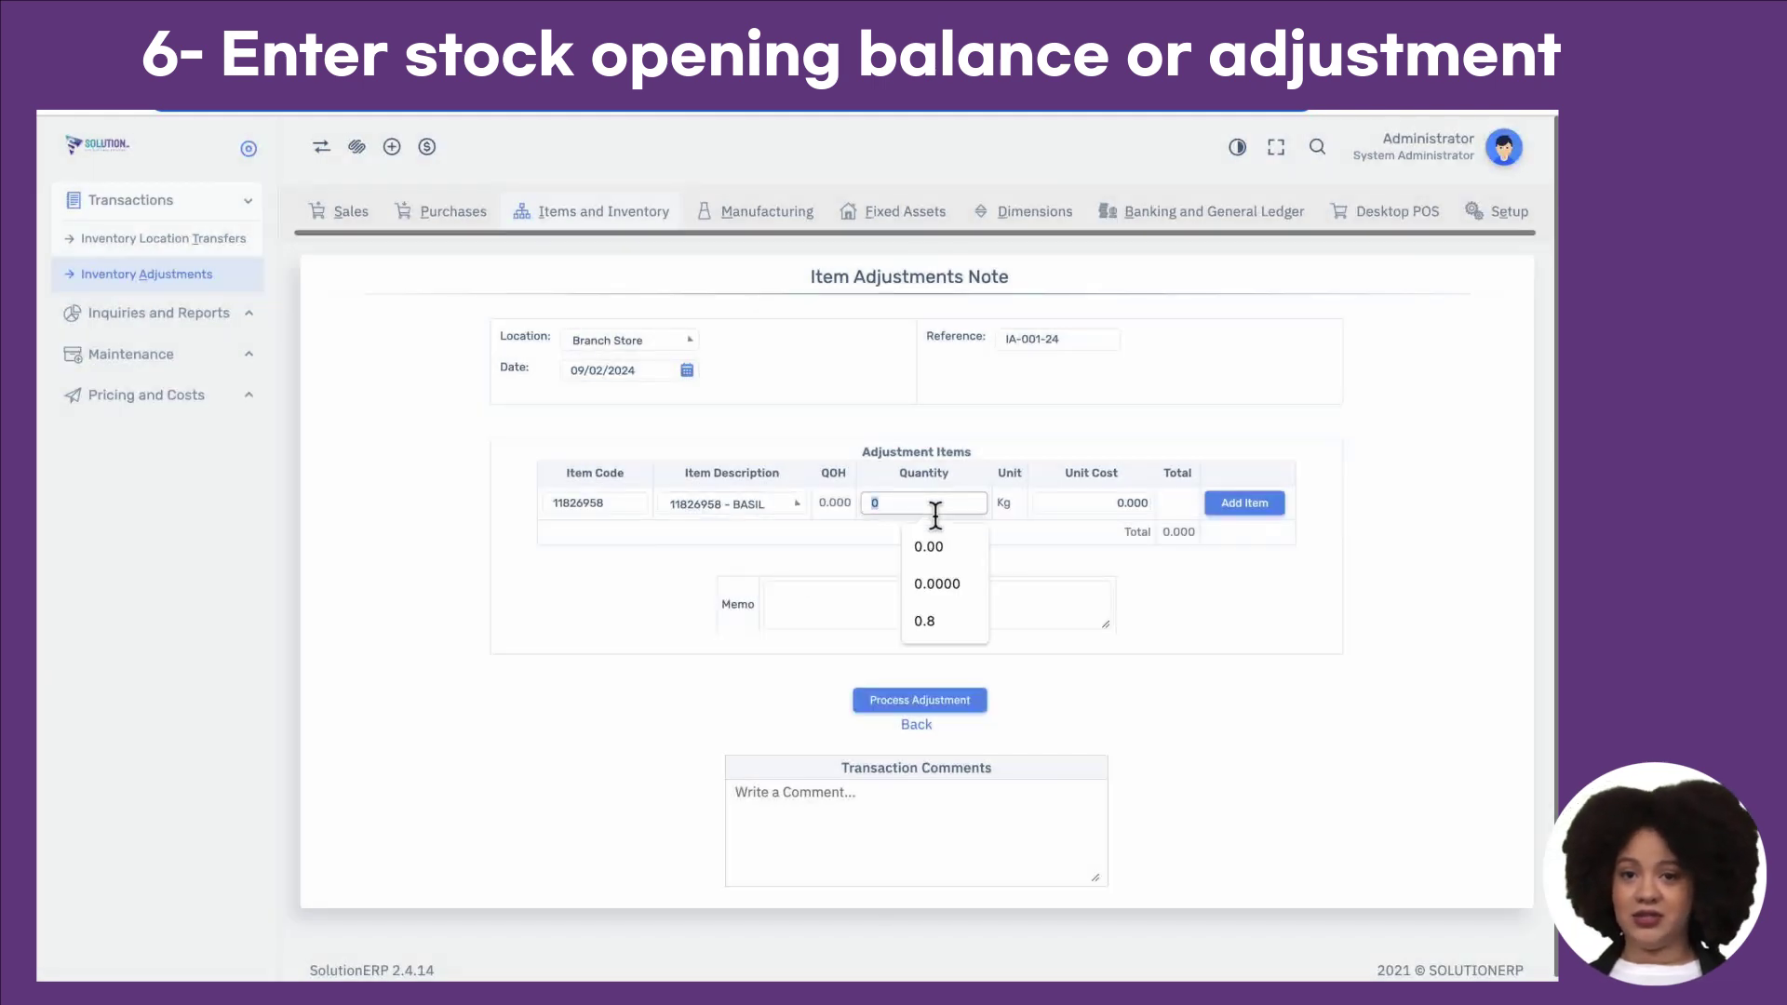
pyautogui.write('5')
pyautogui.click(1031, 538)
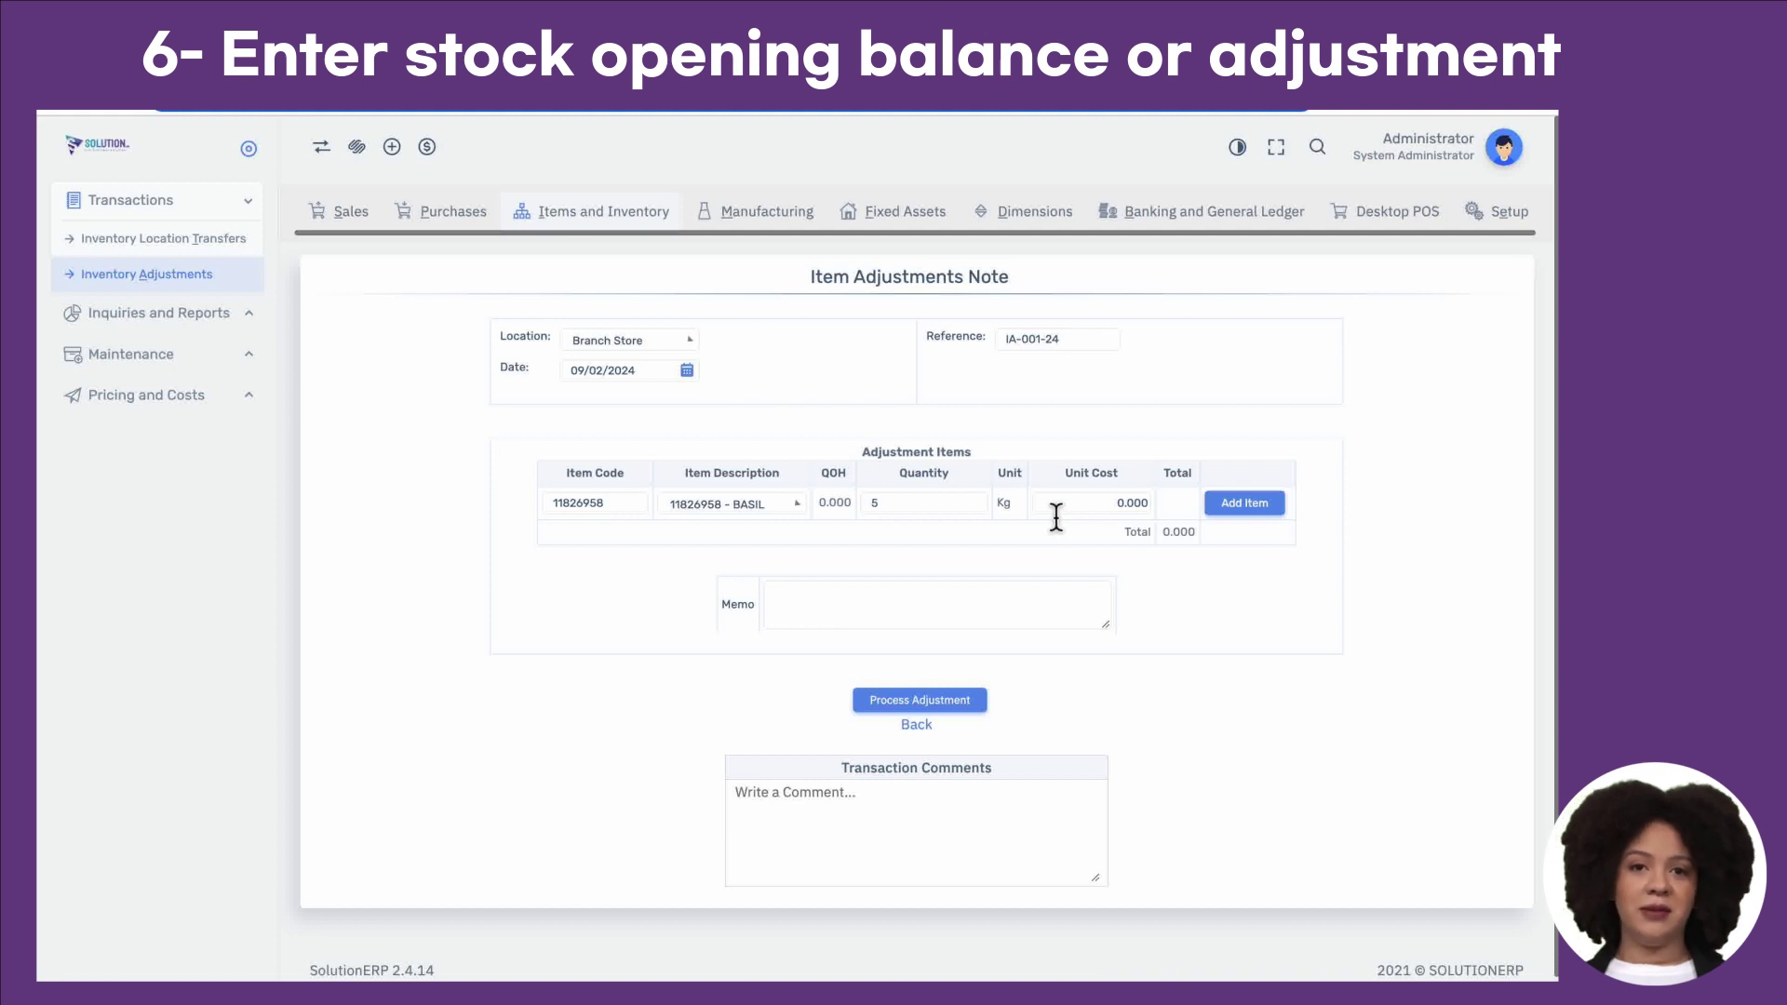
pyautogui.click(957, 505)
pyautogui.write('-5')
pyautogui.press('BackSpace')
pyautogui.press('BackSpace')
pyautogui.write('5')
pyautogui.click(1117, 514)
pyautogui.click(1117, 514)
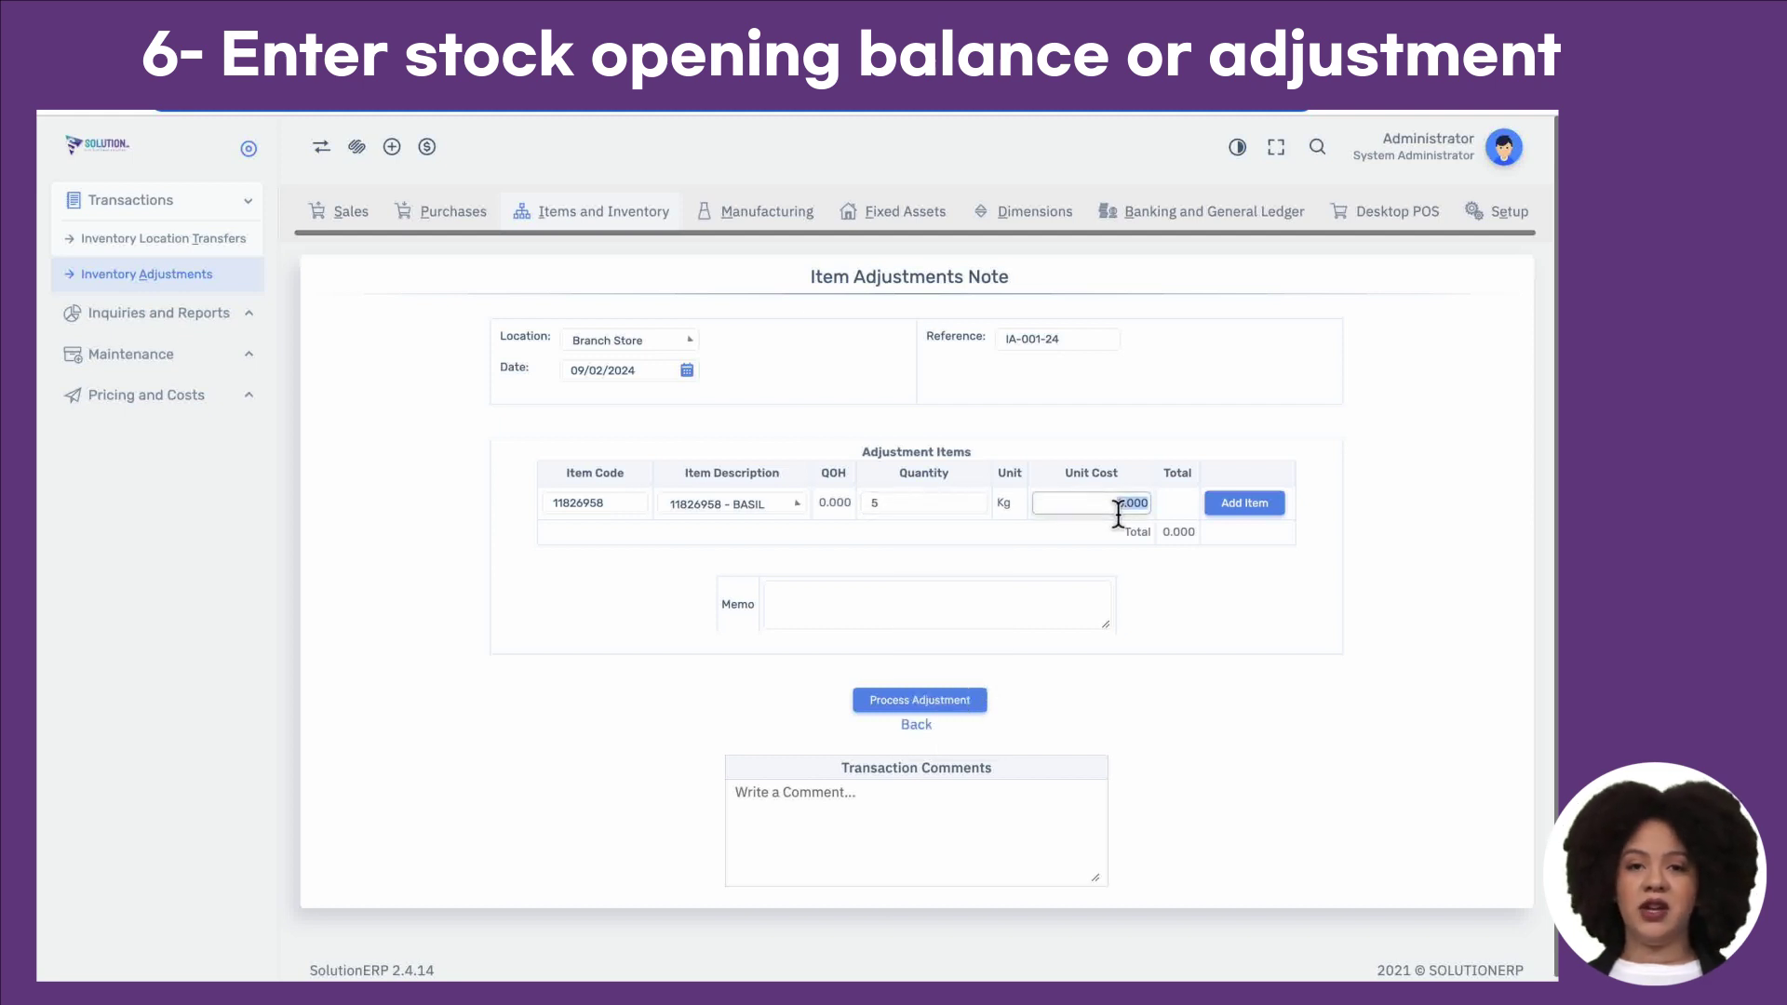
pyautogui.write('2')
pyautogui.click(1242, 505)
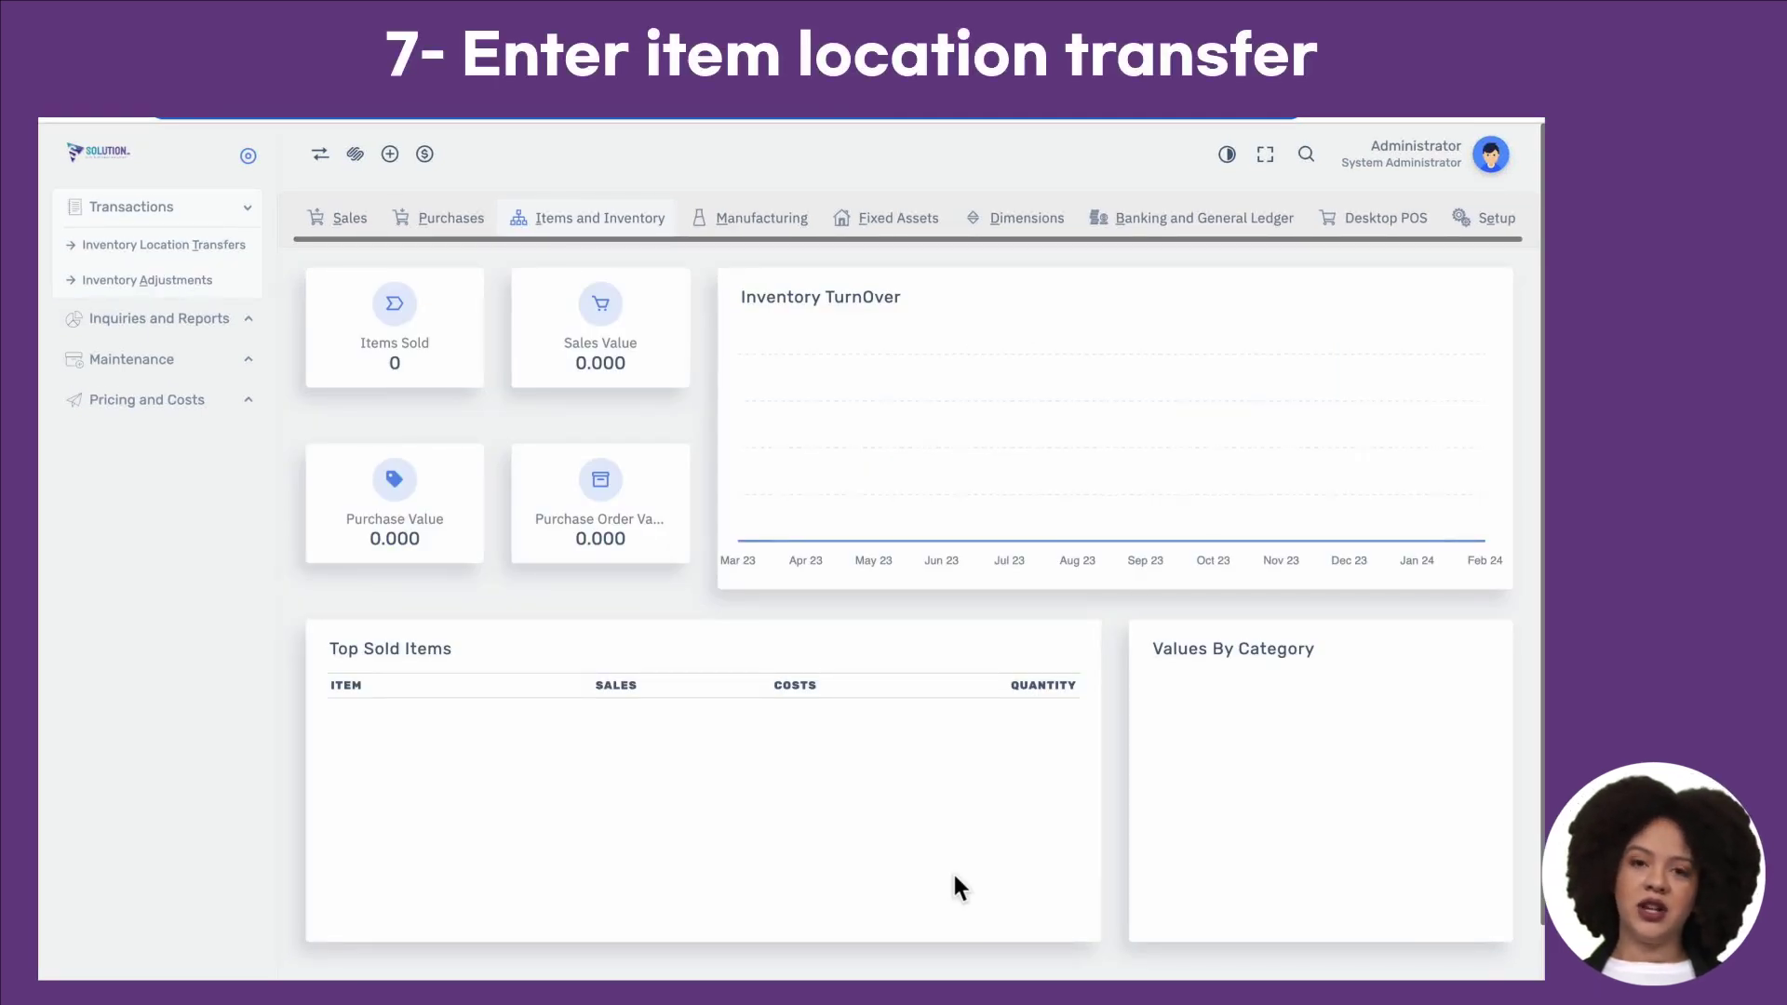
# Step: Transfer 5 Kg of BASIL from Main Store to Branch Store as a new item line
pyautogui.click(238, 263)
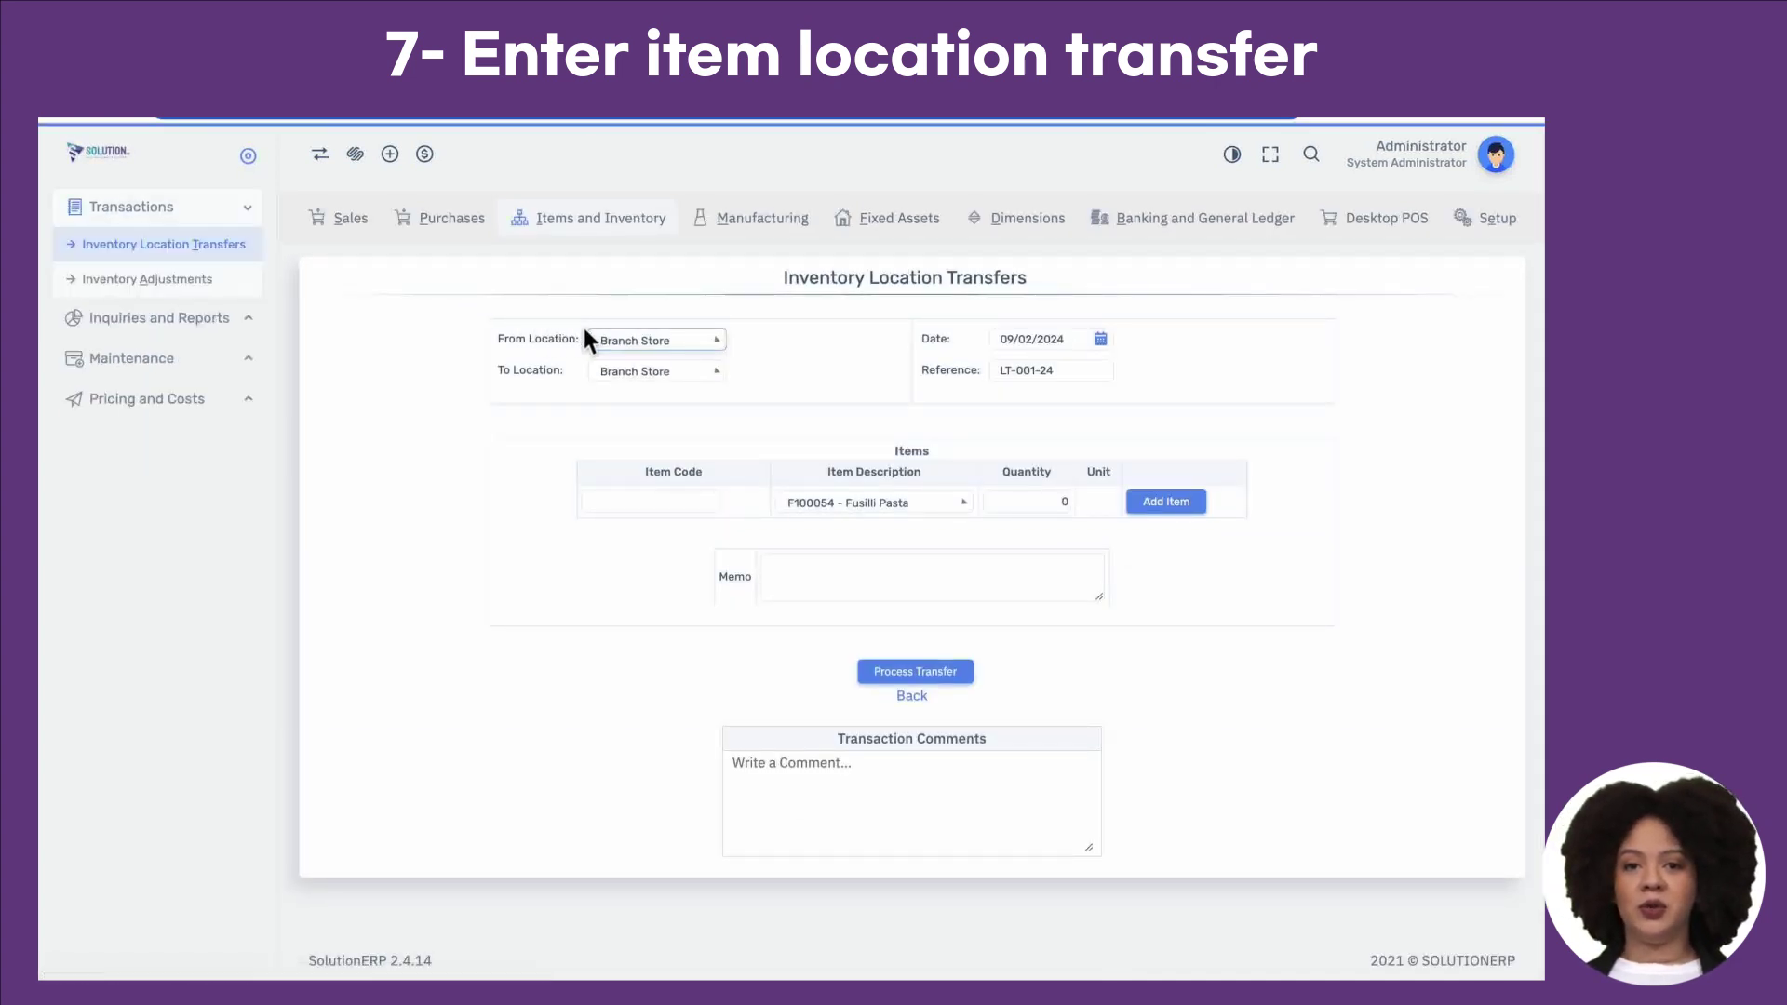
pyautogui.click(645, 347)
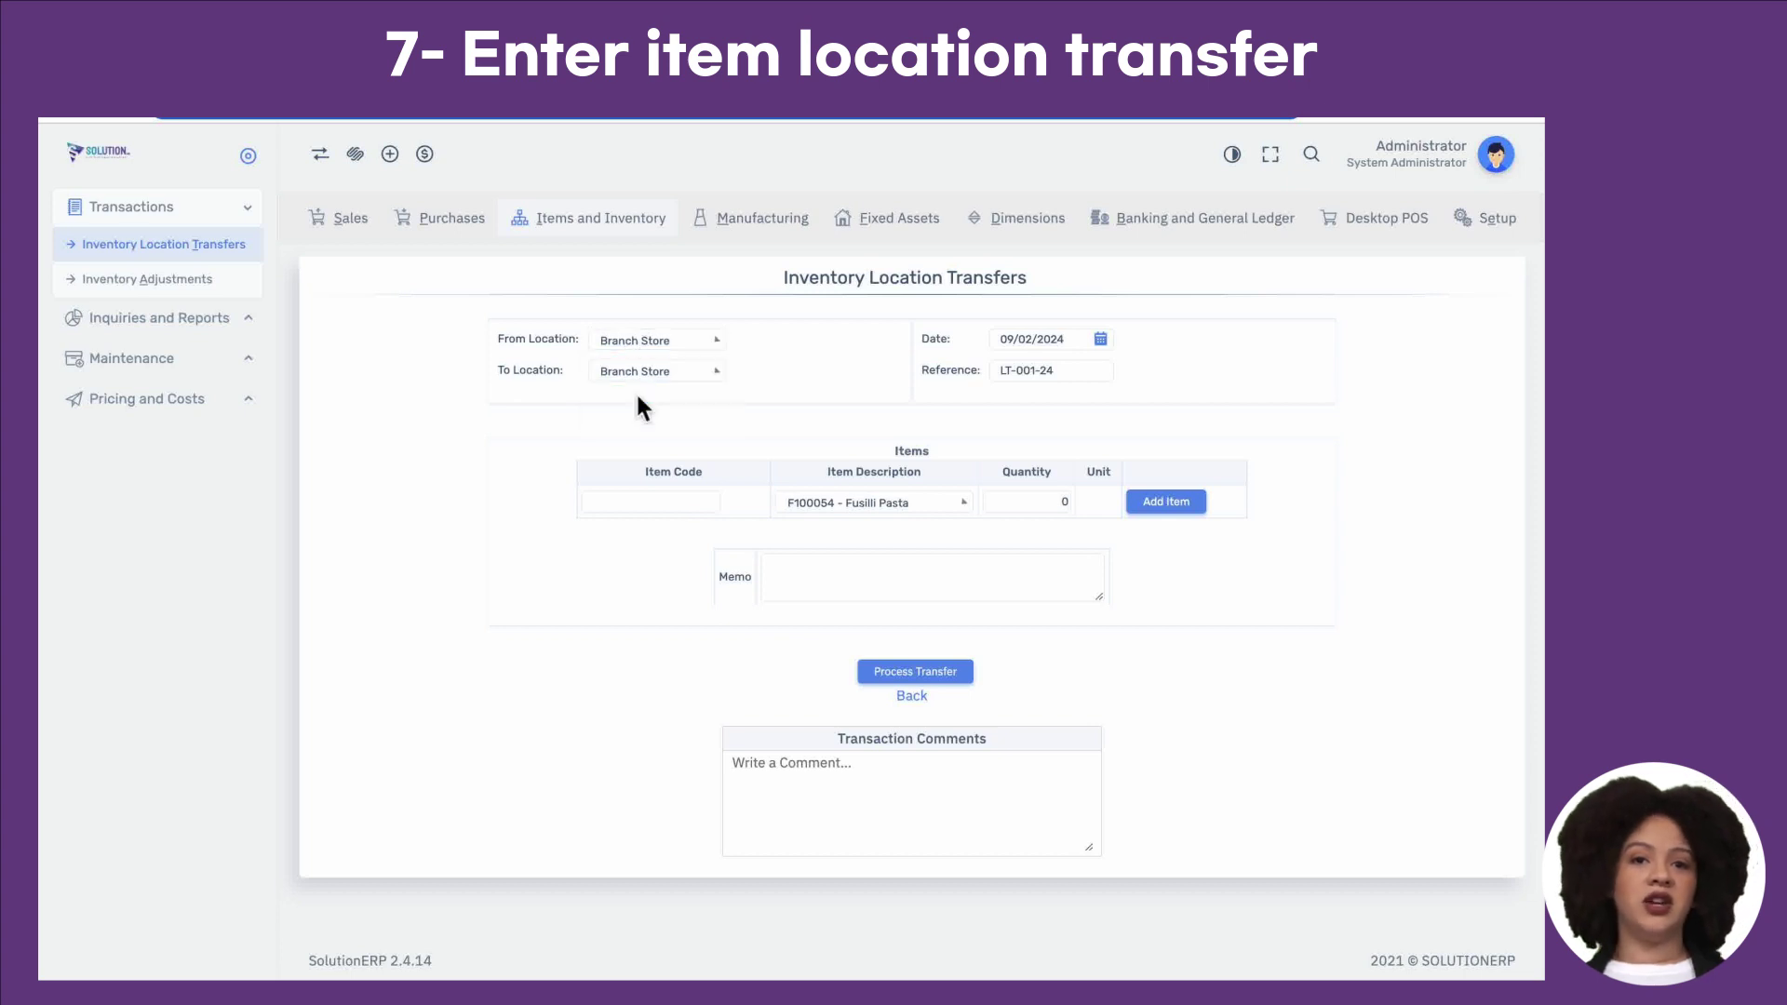
pyautogui.click(639, 395)
pyautogui.click(649, 368)
pyautogui.click(657, 415)
pyautogui.click(656, 371)
pyautogui.click(657, 423)
pyautogui.click(826, 493)
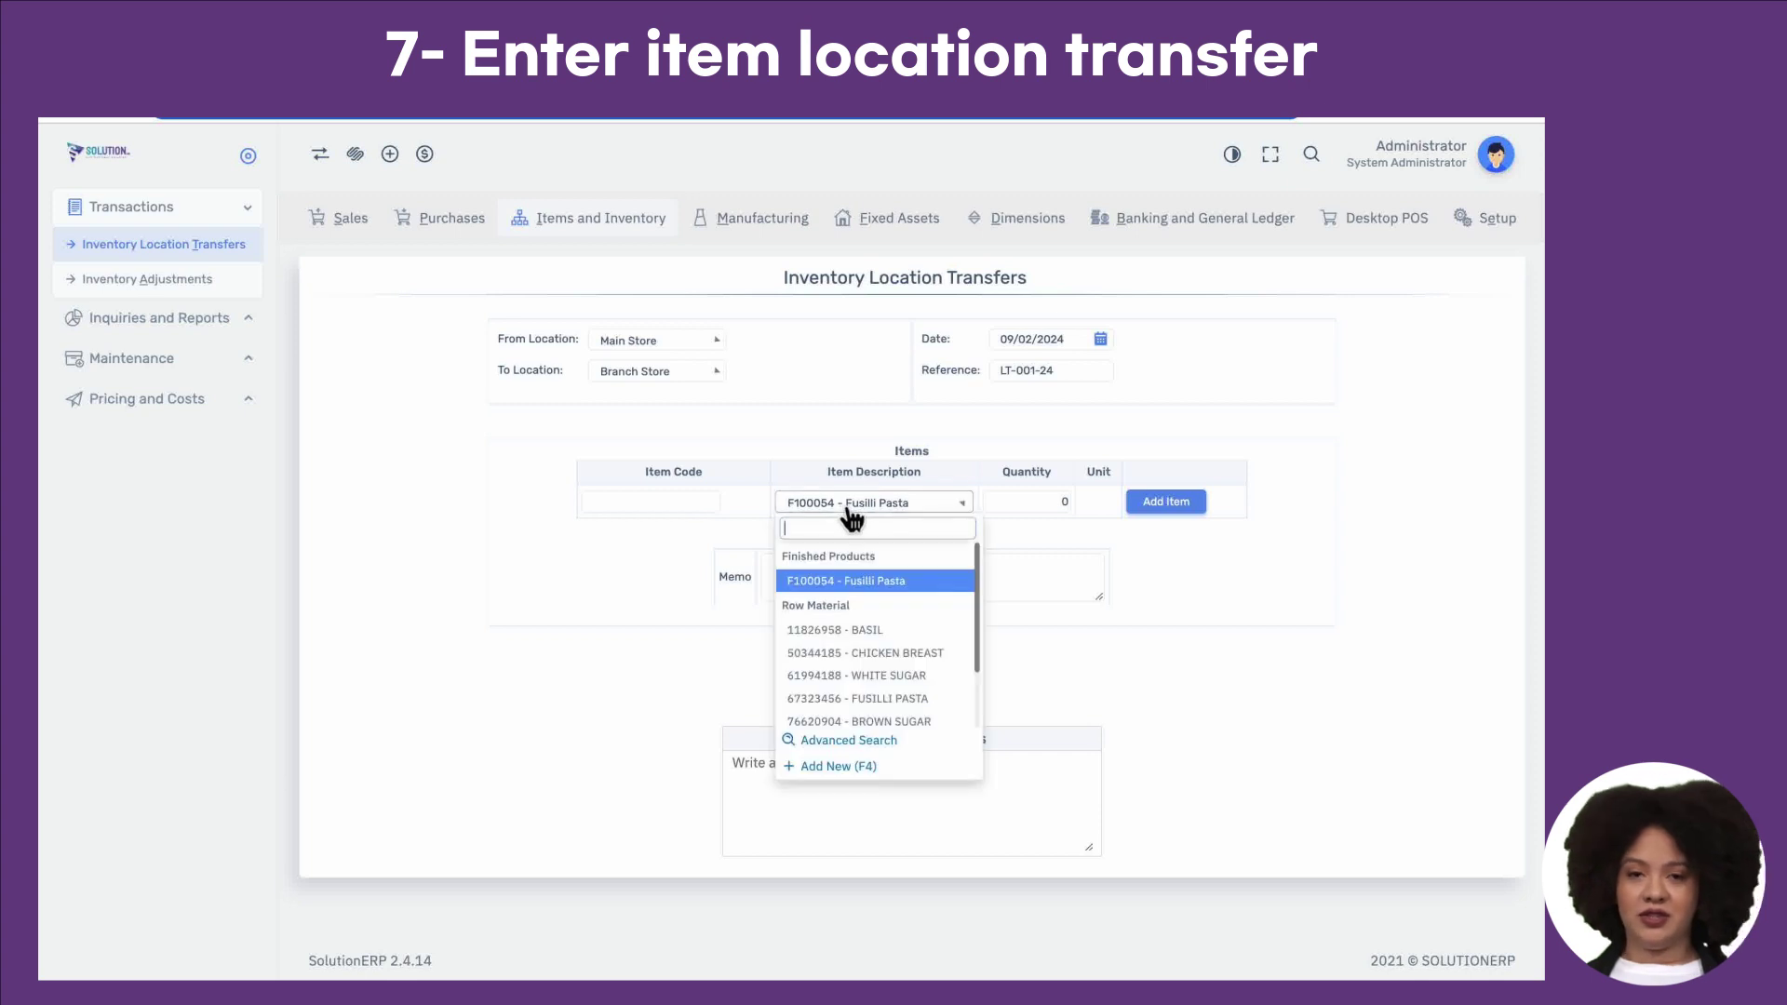
pyautogui.click(866, 629)
pyautogui.click(1029, 503)
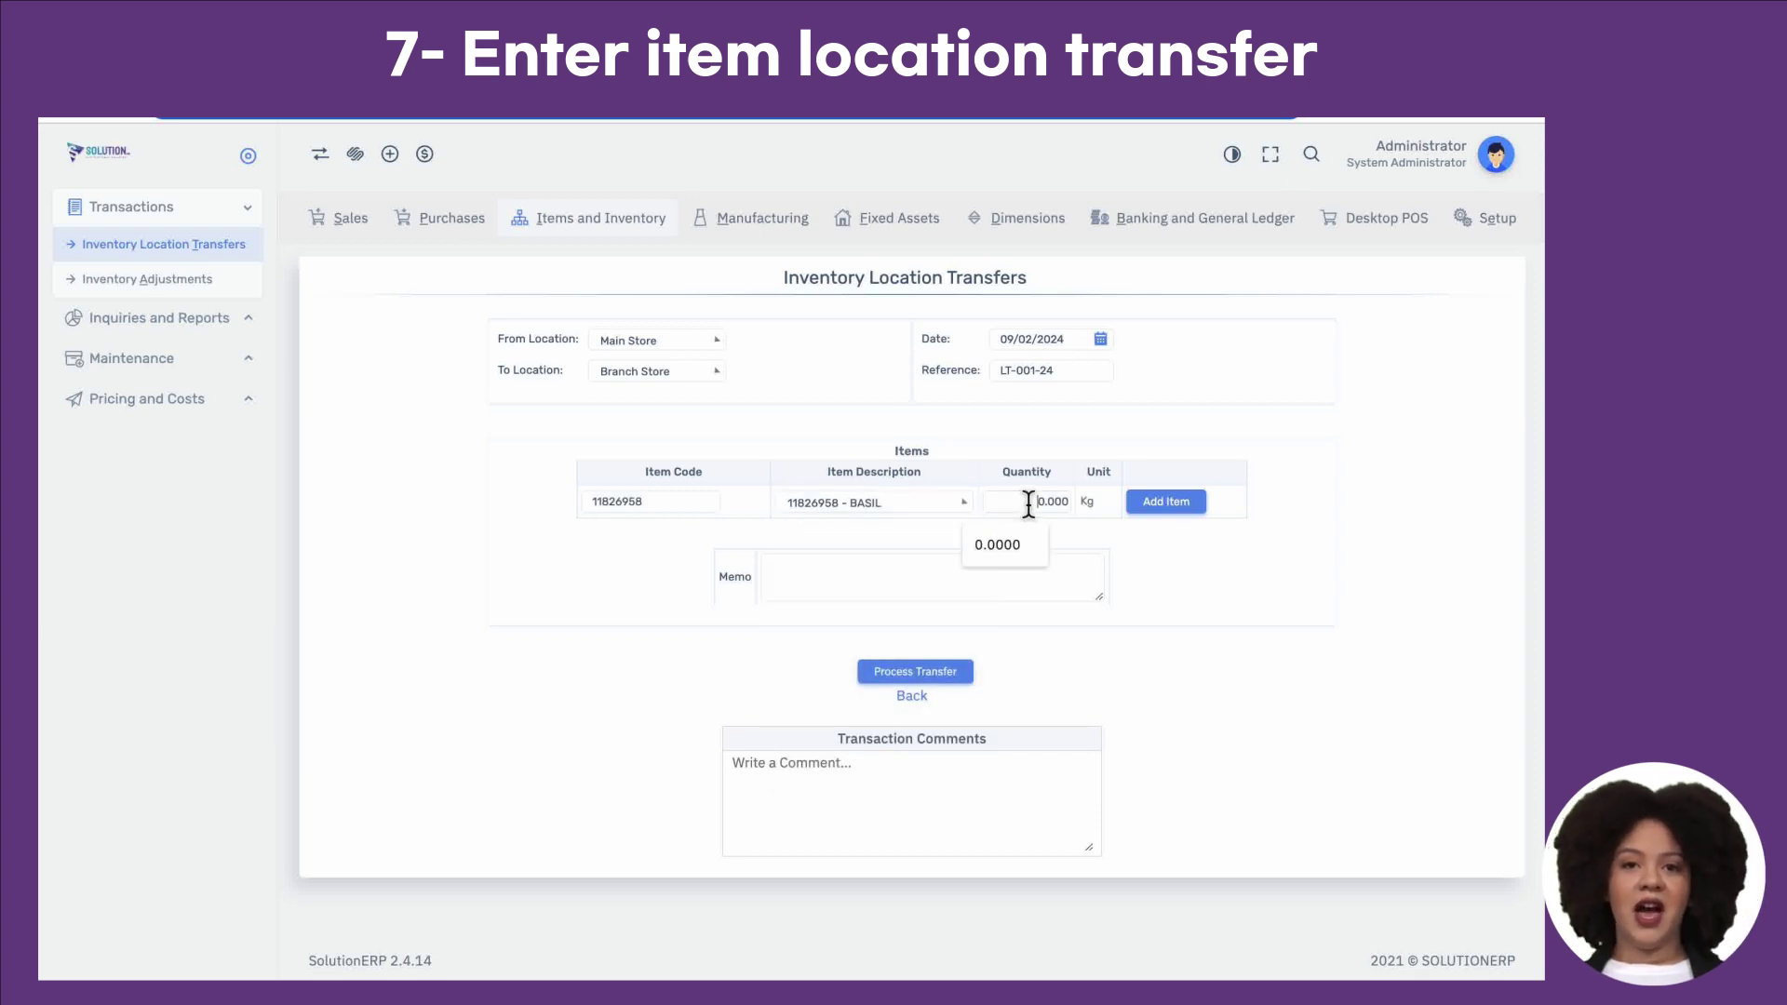
pyautogui.write('5')
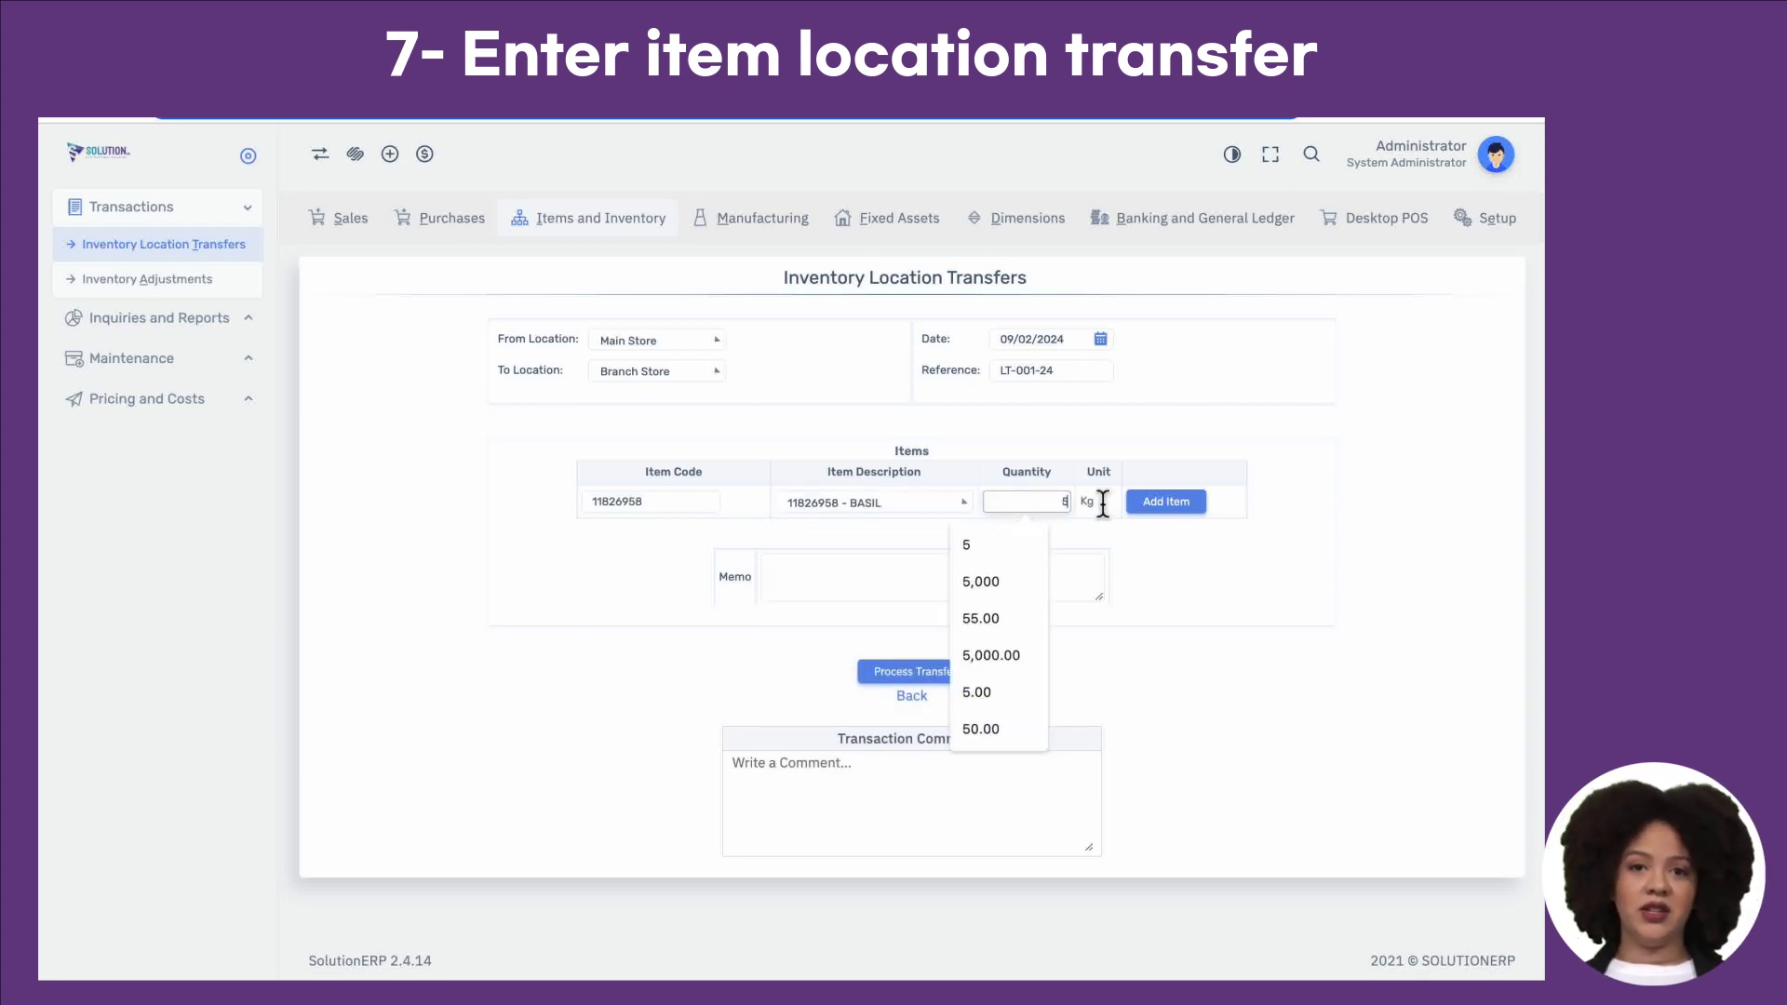
pyautogui.click(1169, 511)
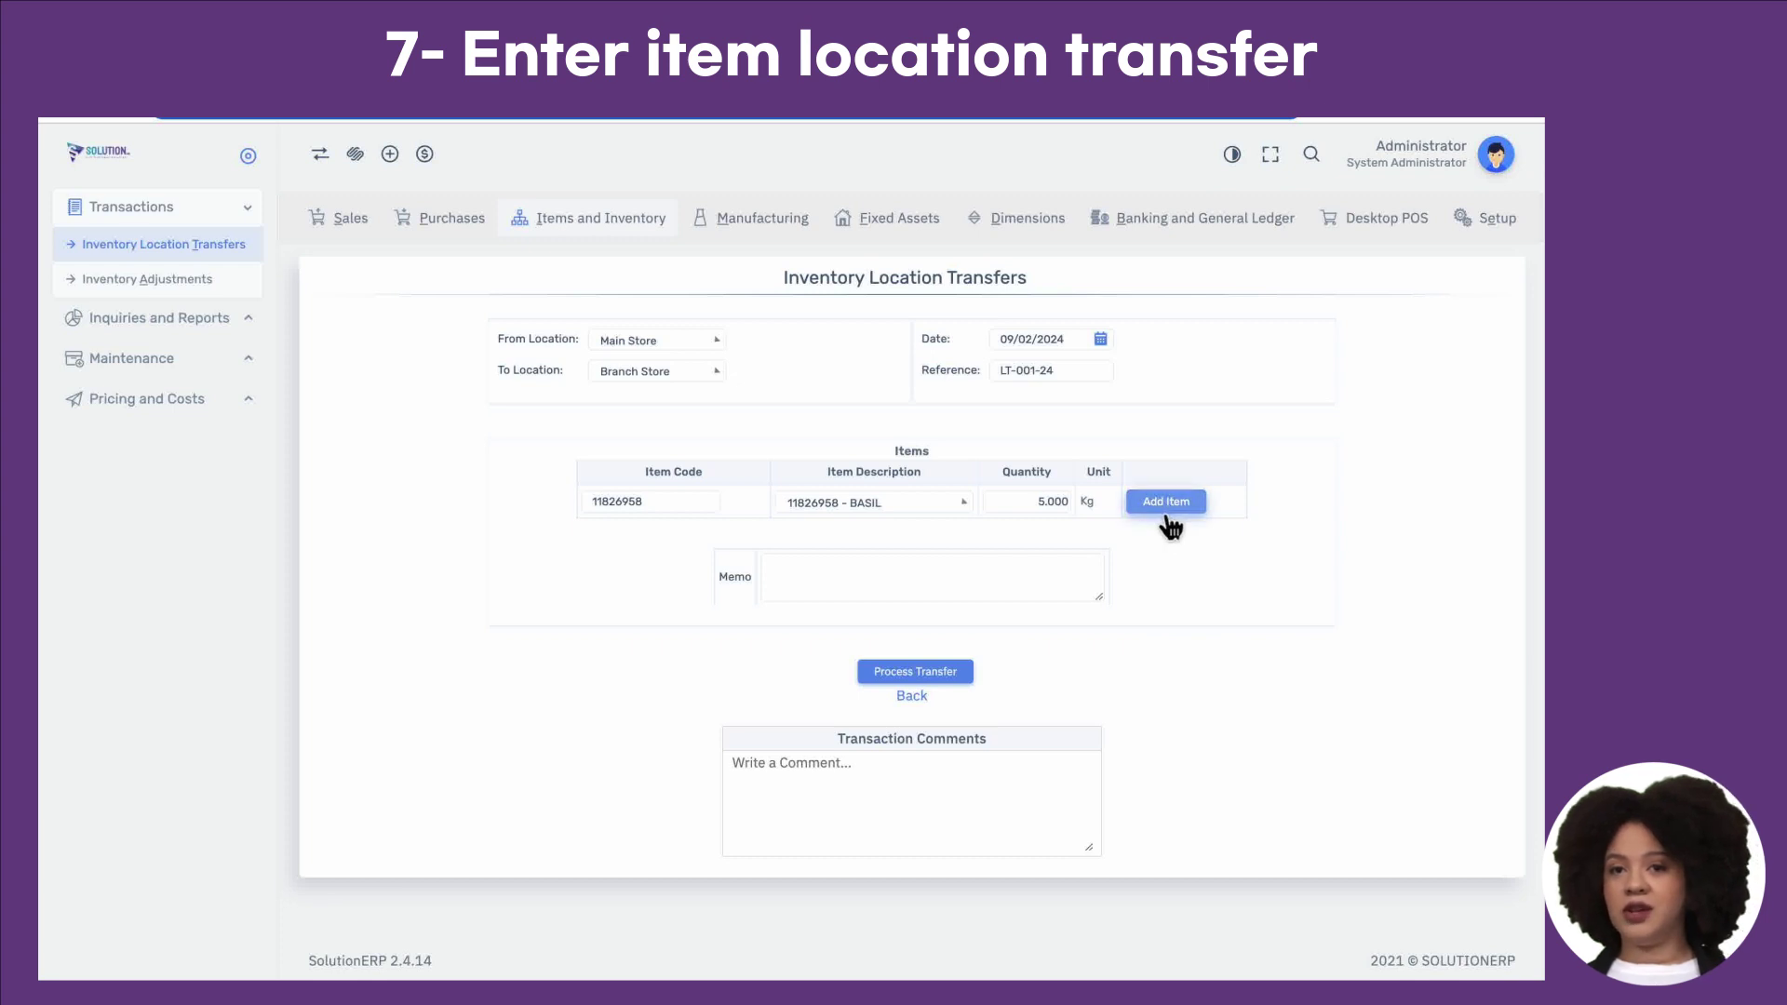